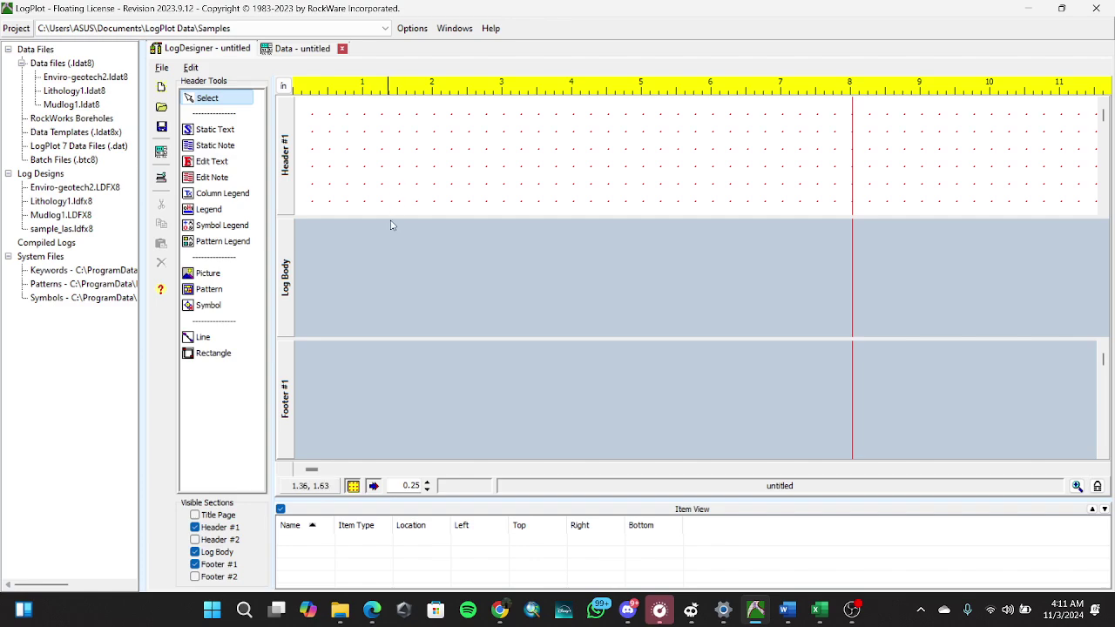
Switch to the Log Profile.pdf reference in the browser and examine its header layout, column headings and lithology pages.
left_click(373, 610)
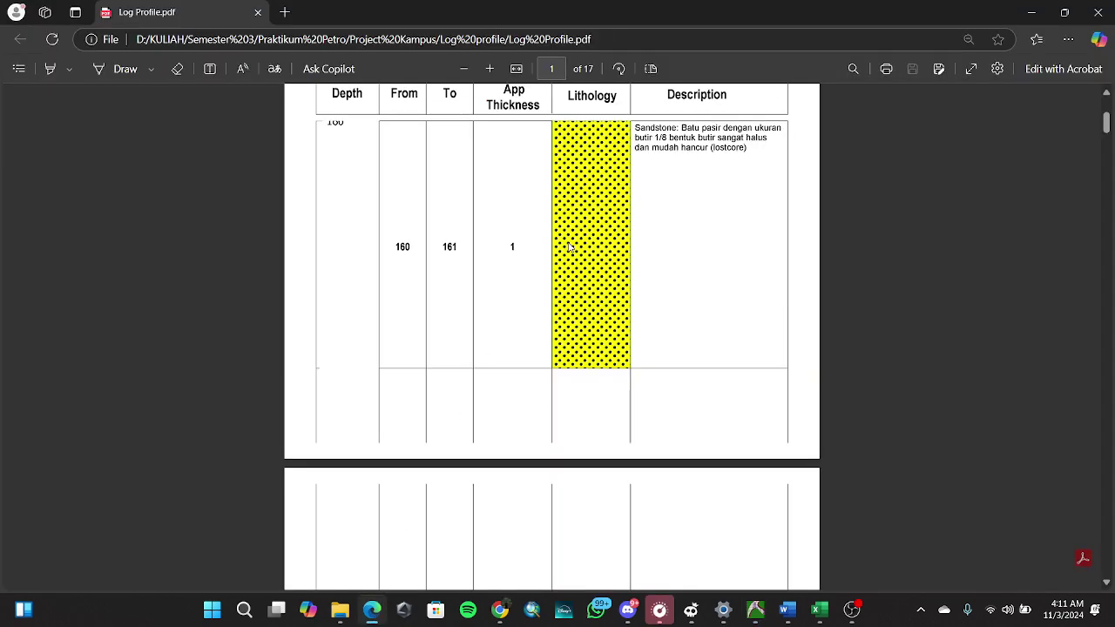
scroll(569, 248, "up", 3)
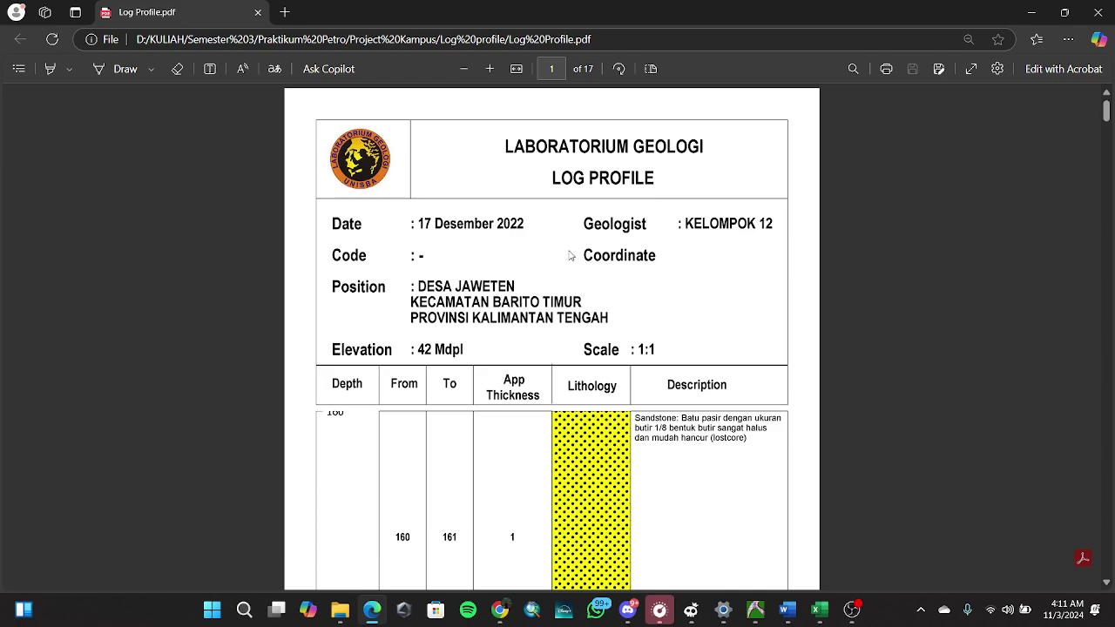
scroll(569, 255, "down", 5)
scroll(571, 255, "up", 4)
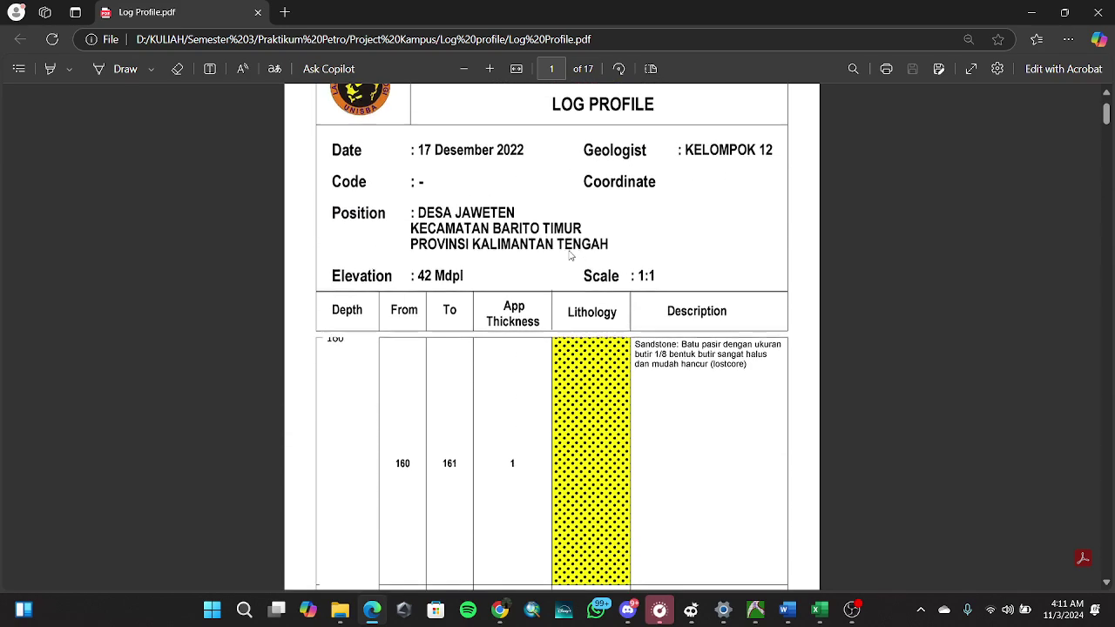
scroll(571, 255, "up", 1)
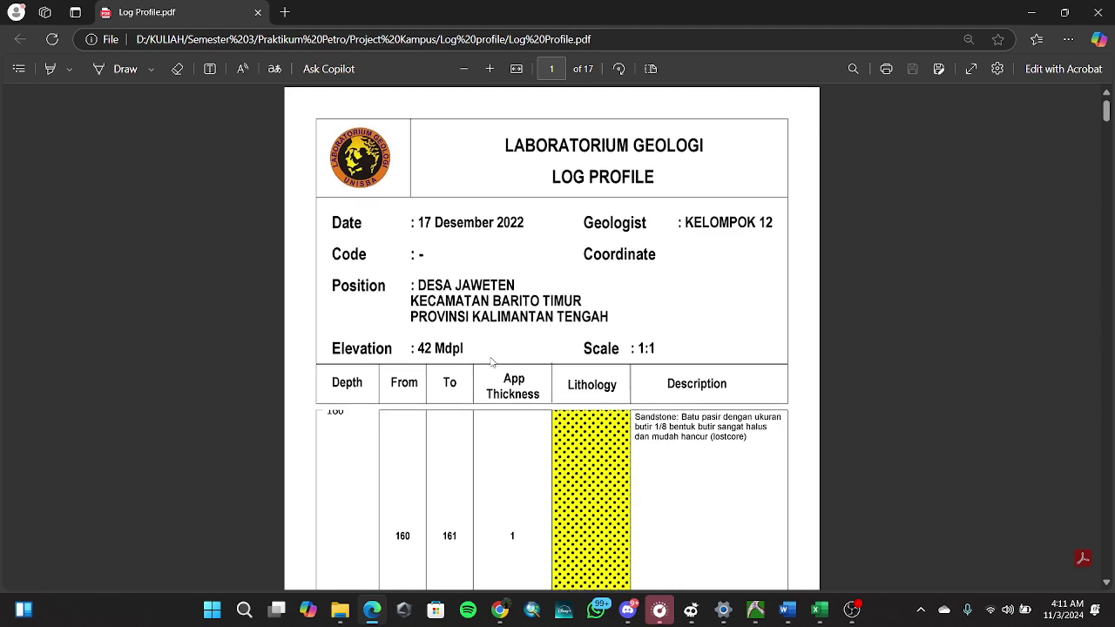
scroll(492, 362, "down", 1)
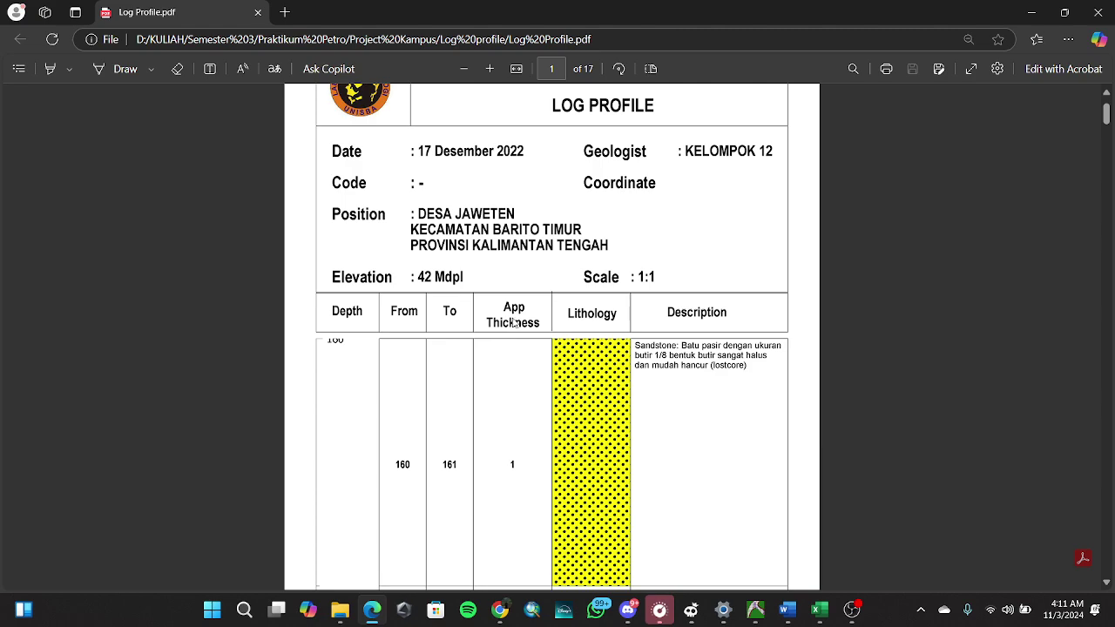
scroll(593, 324, "down", 1)
scroll(684, 327, "up", 1)
scroll(684, 324, "up", 1)
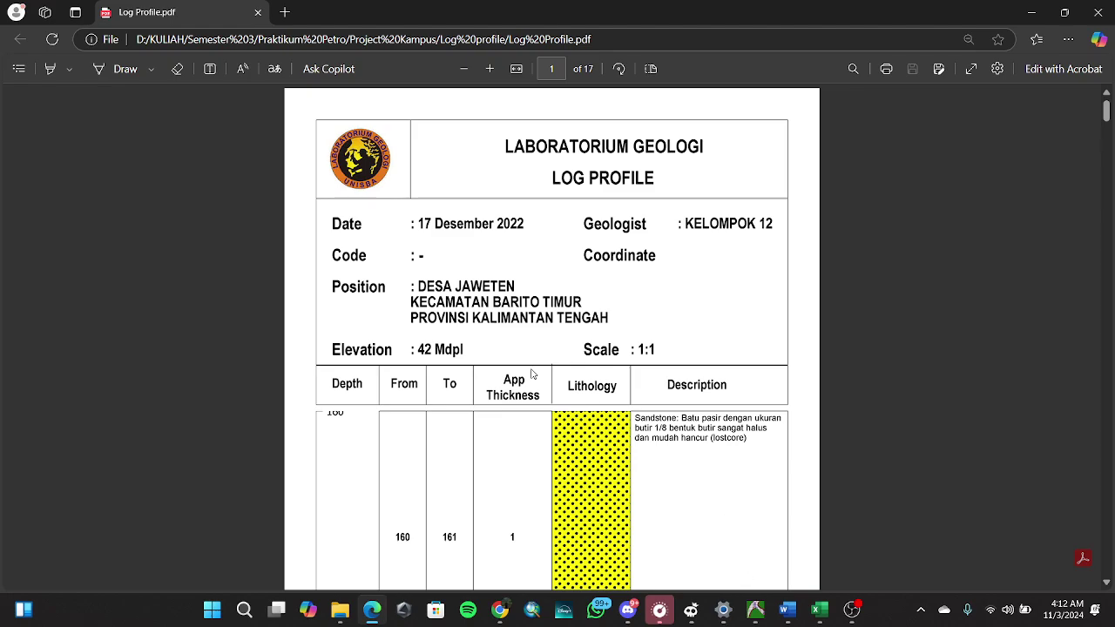
scroll(533, 374, "down", 15)
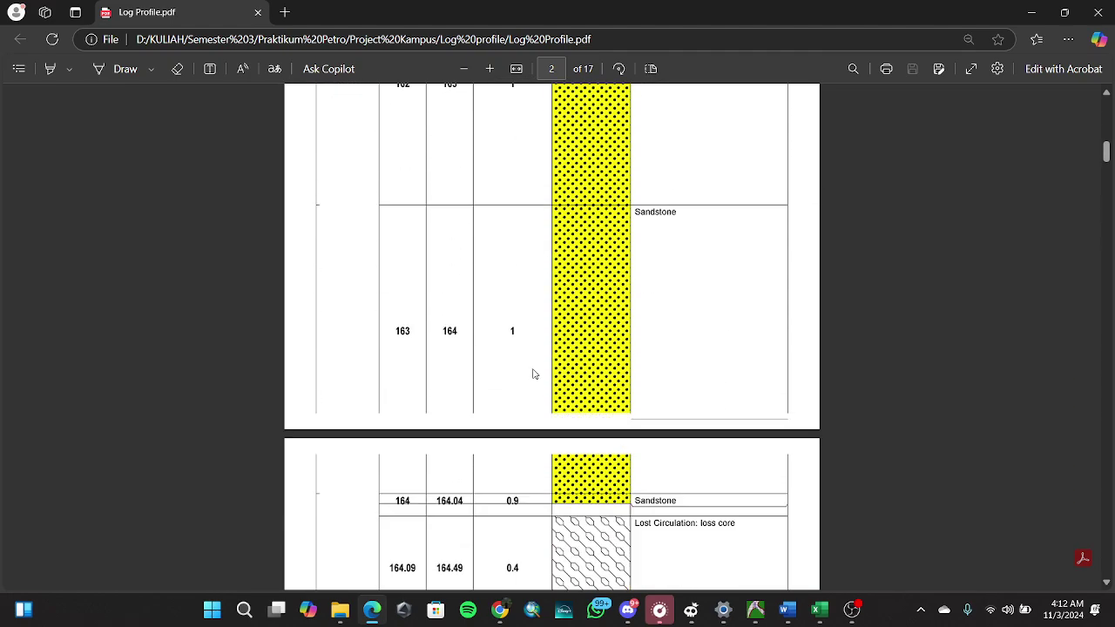
scroll(534, 374, "down", 8)
scroll(538, 376, "up", 2)
scroll(541, 380, "down", 1)
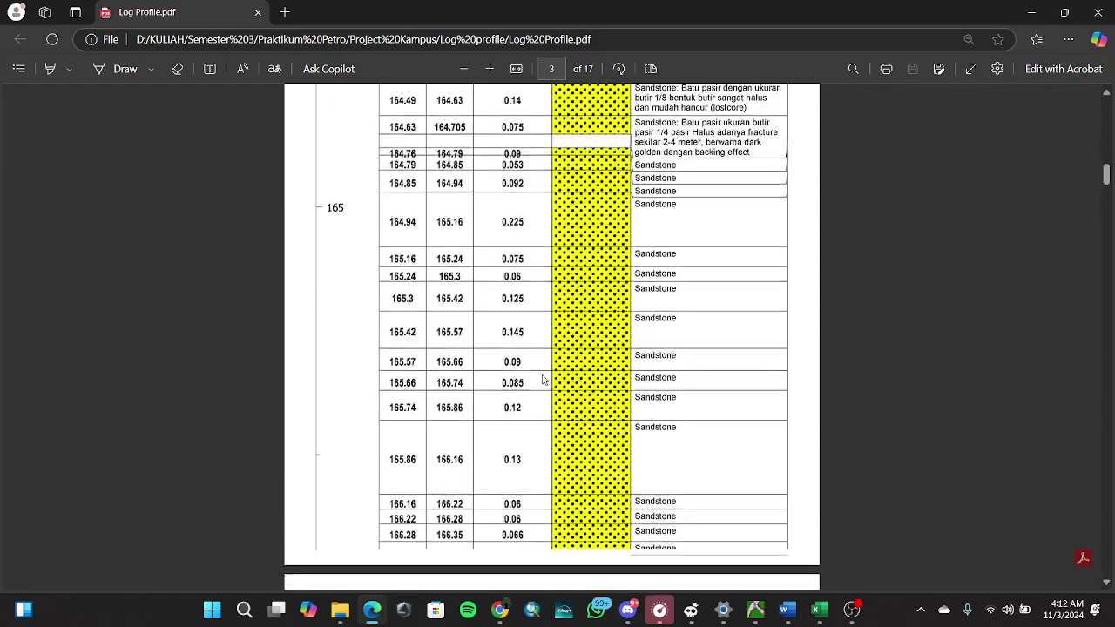
scroll(541, 380, "down", 5)
Switch to LogPlot and draw a rectangle in Header #1 from the origin, about 8 in wide and 1.75 in tall.
left_click(755, 609)
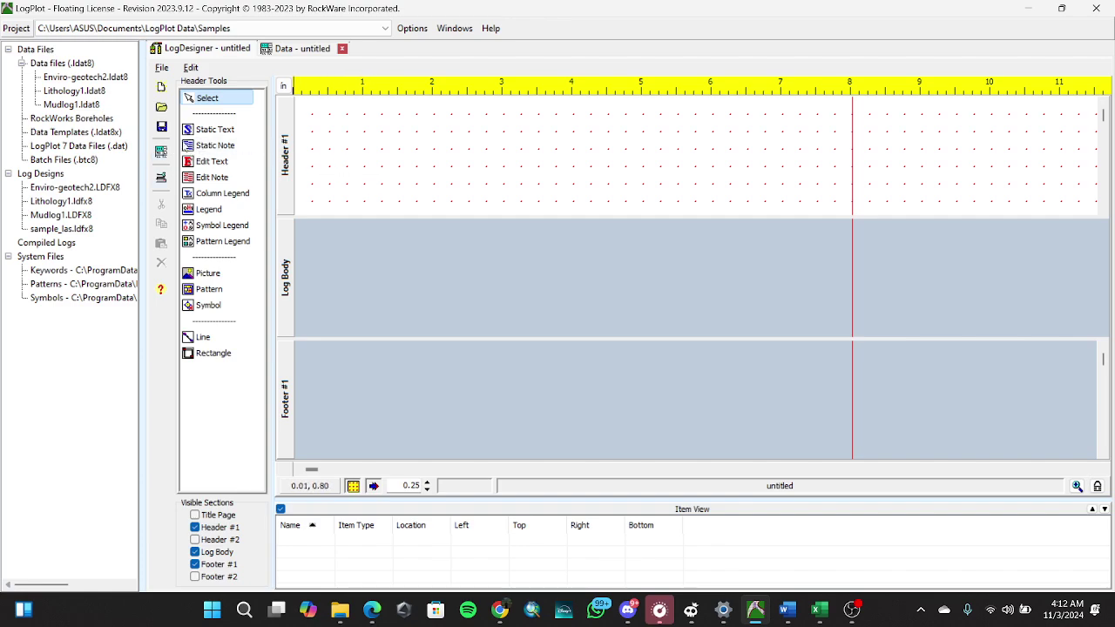
left_click(212, 356)
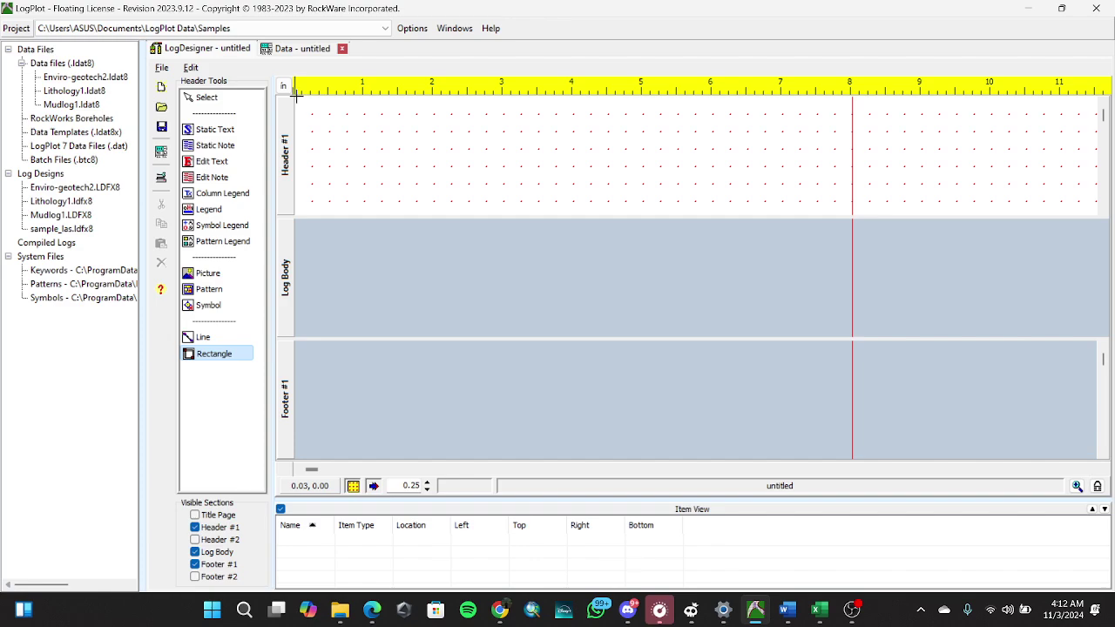
left_click_drag(295, 98, 849, 213)
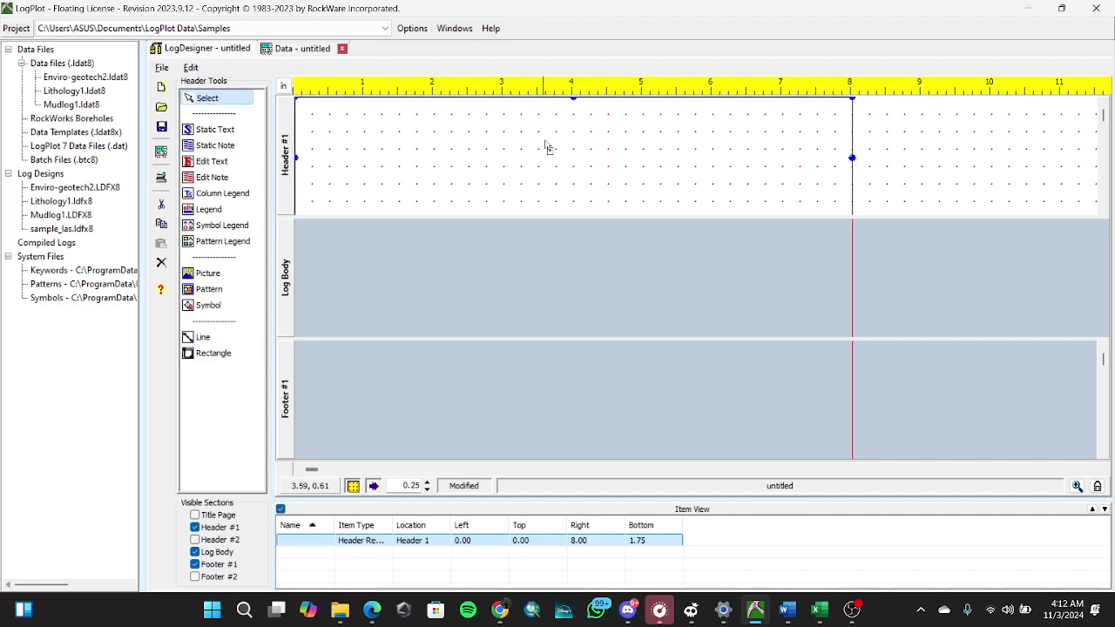
Extend the lower edge of the Header #1 rectangle down to about 2.21 in.
left_click(1104, 211)
left_click(1103, 212)
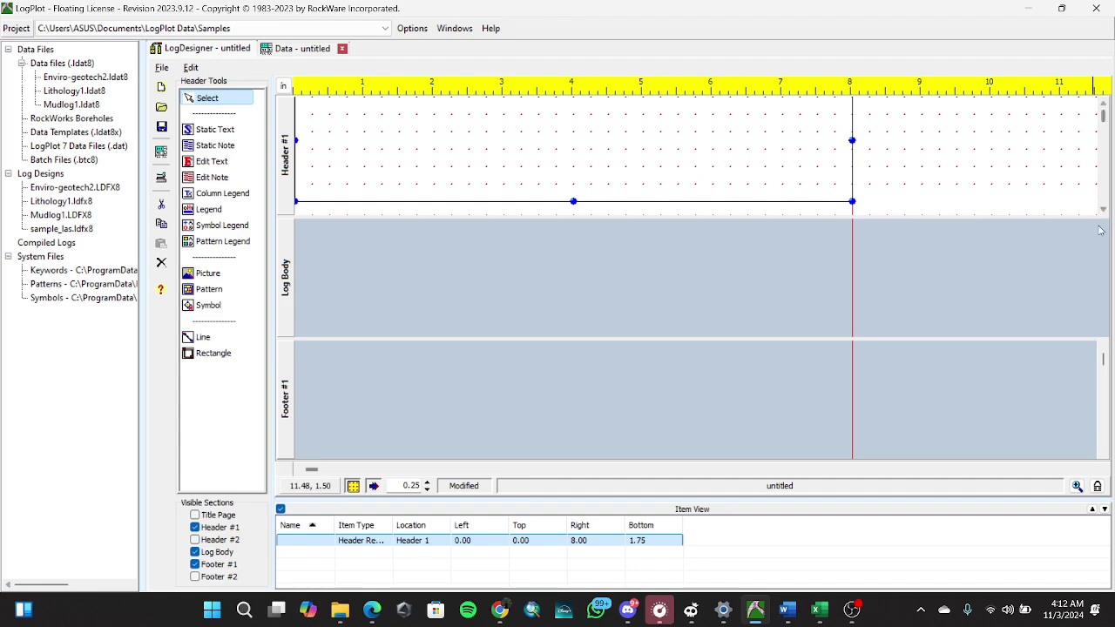
left_click(1104, 212)
left_click(1103, 212)
left_click(1103, 212)
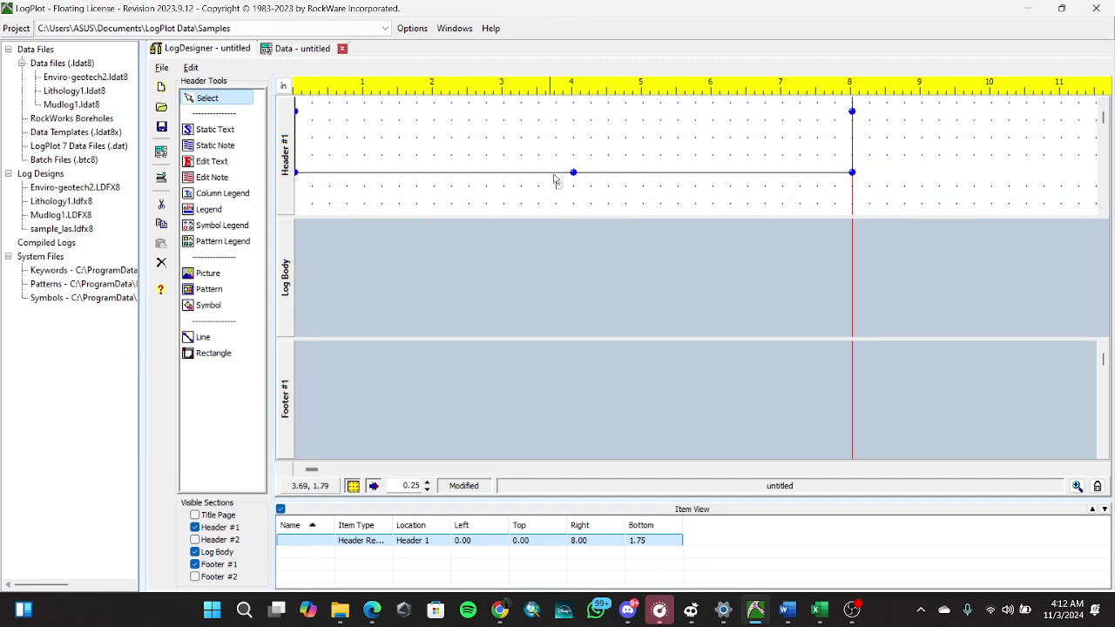
left_click_drag(573, 174, 573, 205)
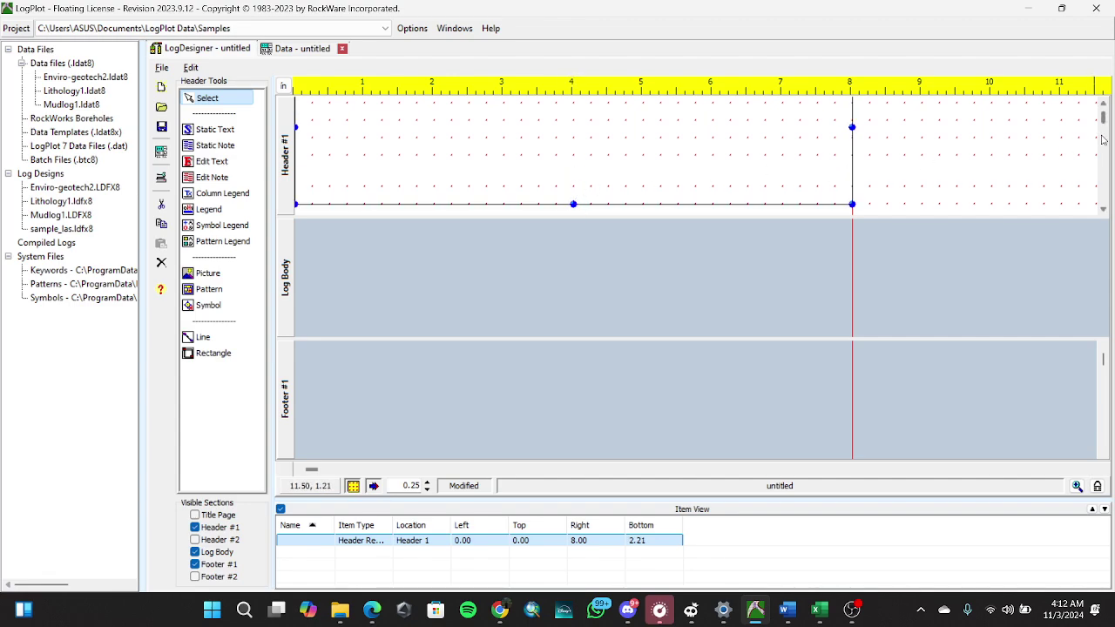
scroll(383, 126, "down", 1)
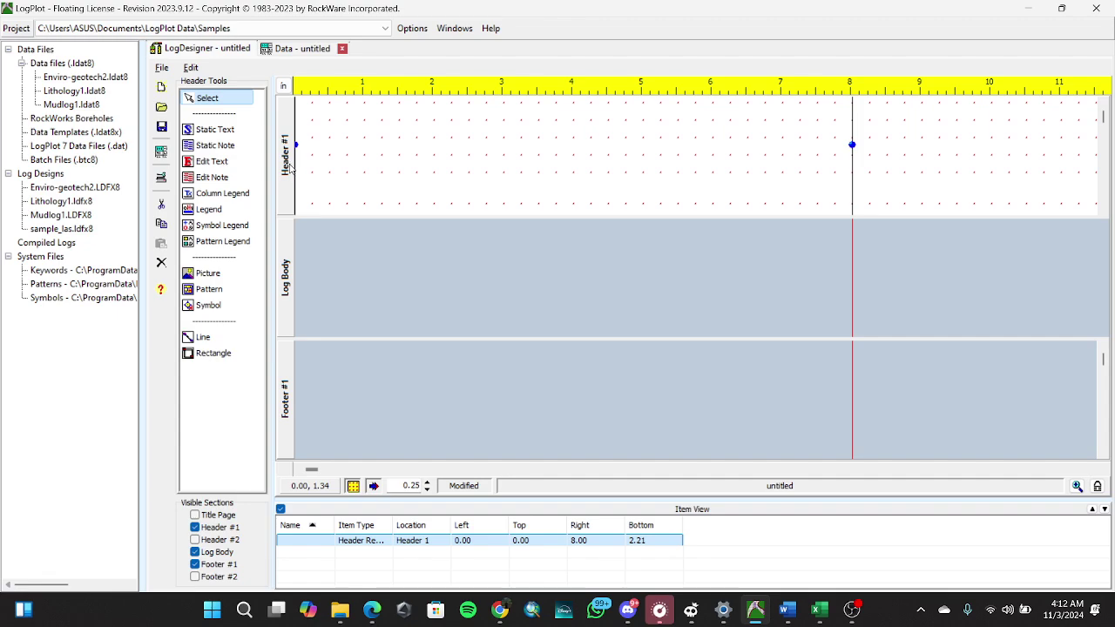
left_click(1103, 106)
left_click(1102, 106)
left_click(1102, 107)
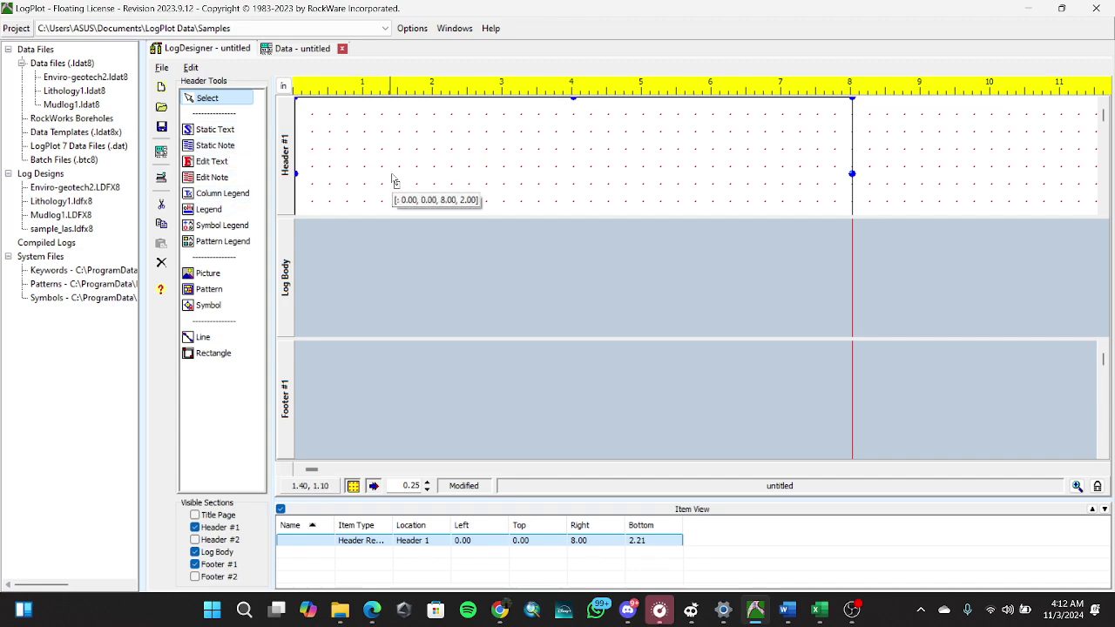
left_click(384, 281)
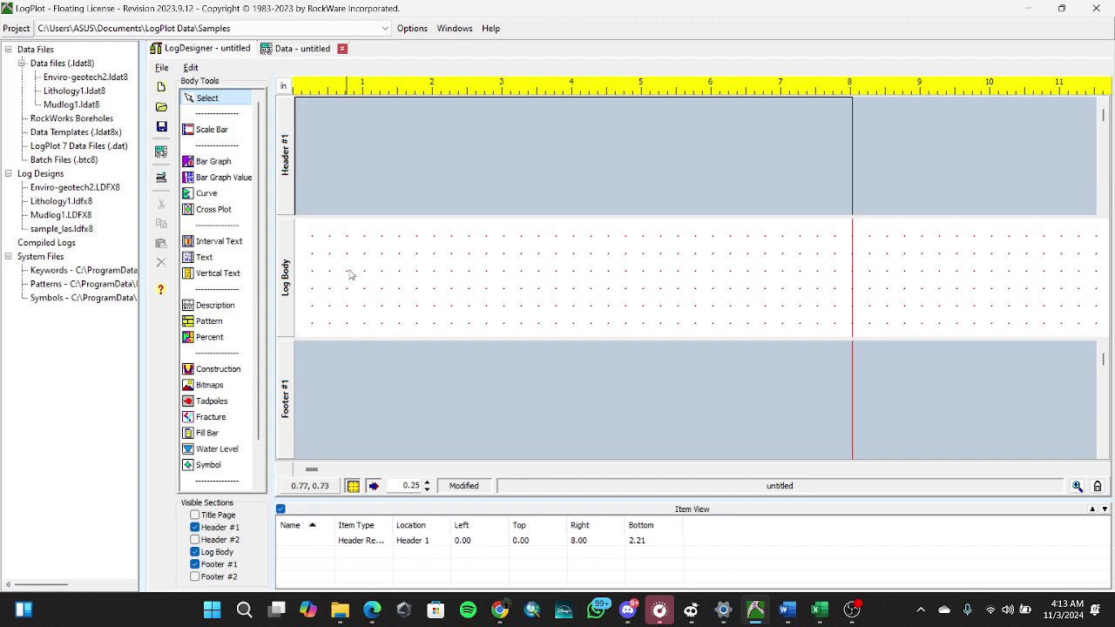
left_click(396, 374)
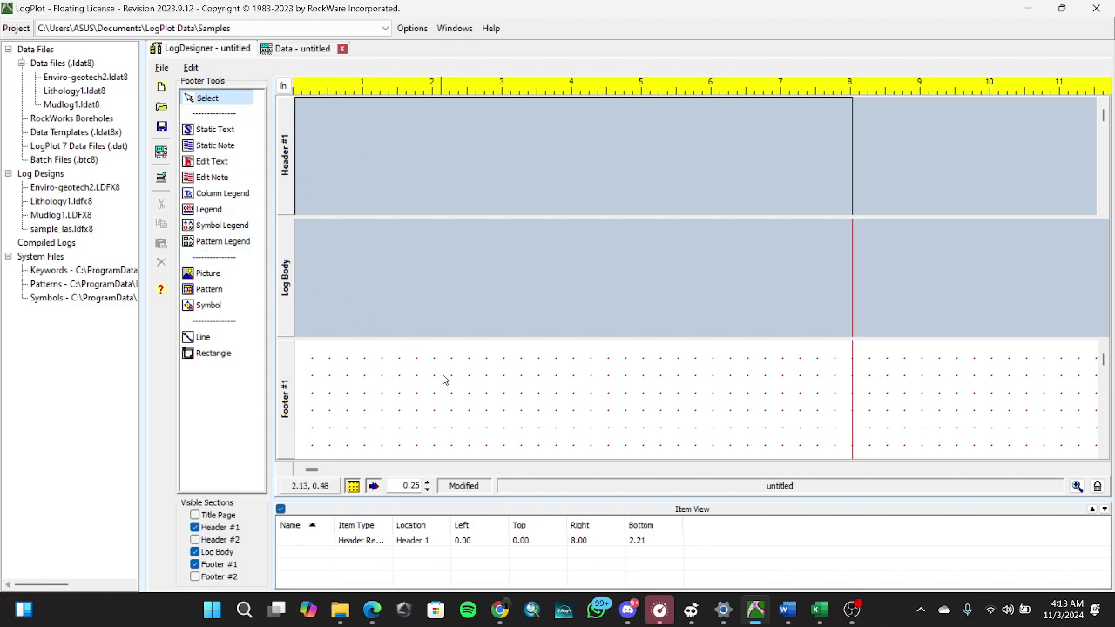
left_click(394, 121)
left_click(383, 271)
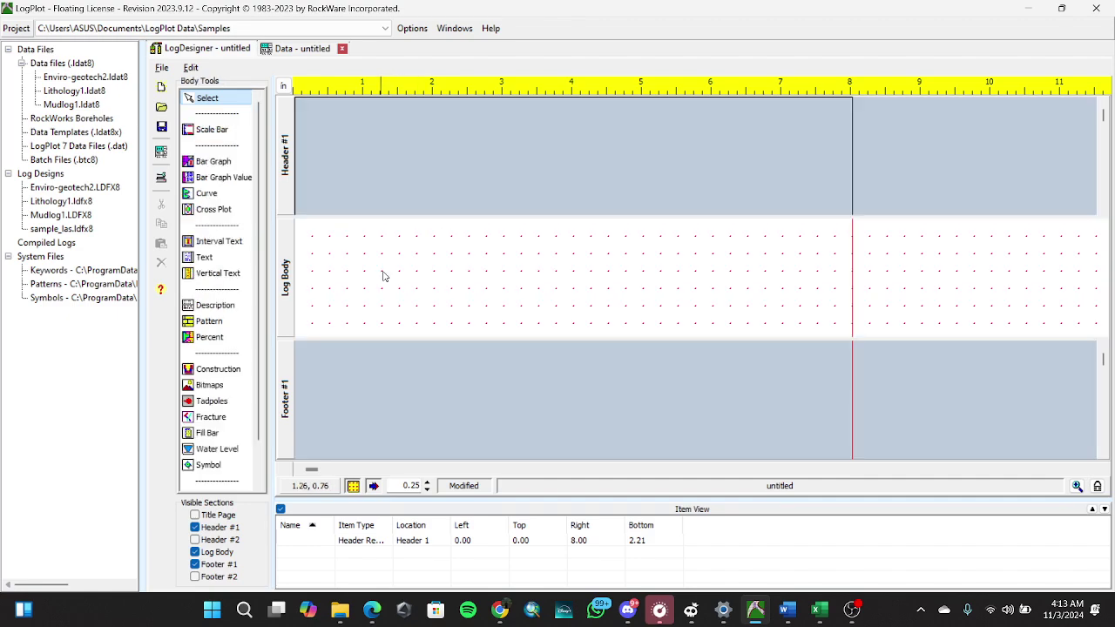
left_click(415, 163)
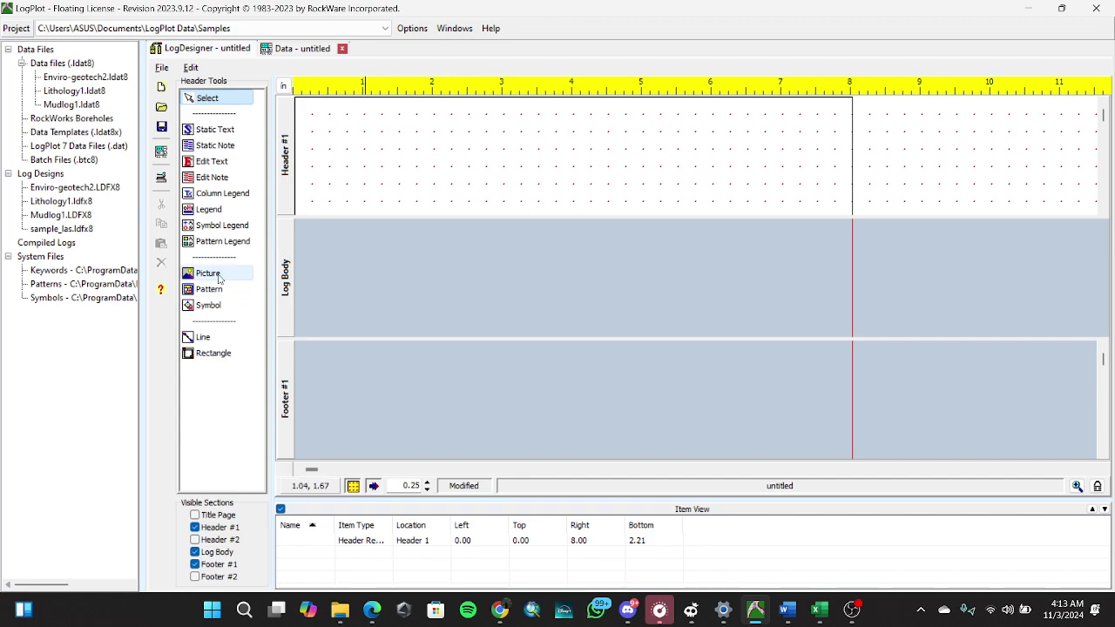
Draw a horizontal line across the header rectangle at 1 in depth and a vertical divider above it at 1 in from the left edge.
left_click(209, 339)
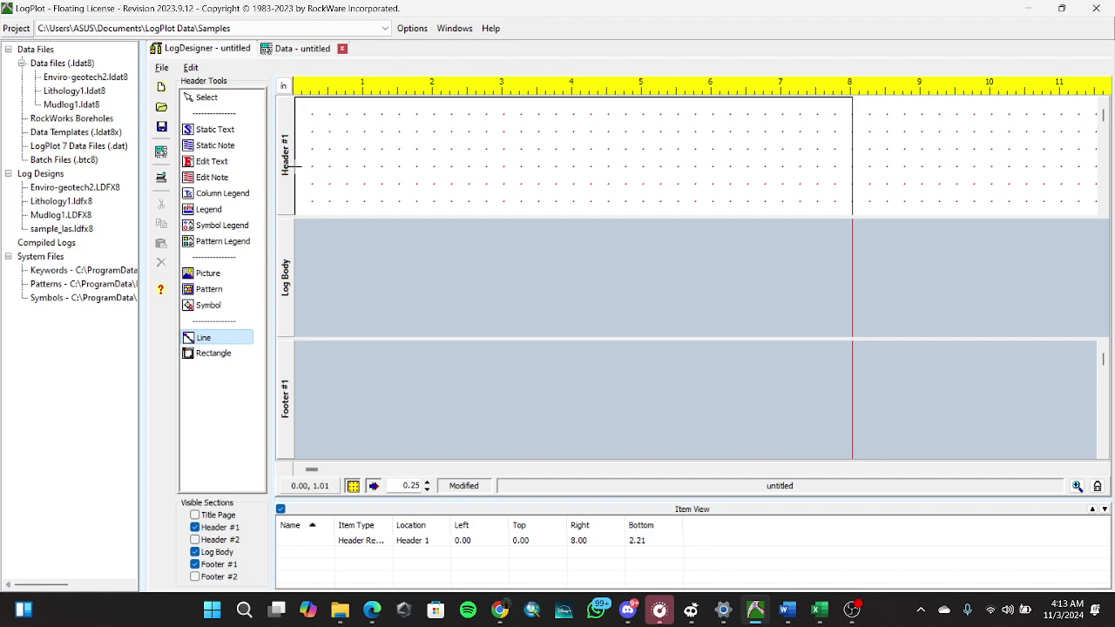
left_click_drag(296, 165, 850, 165)
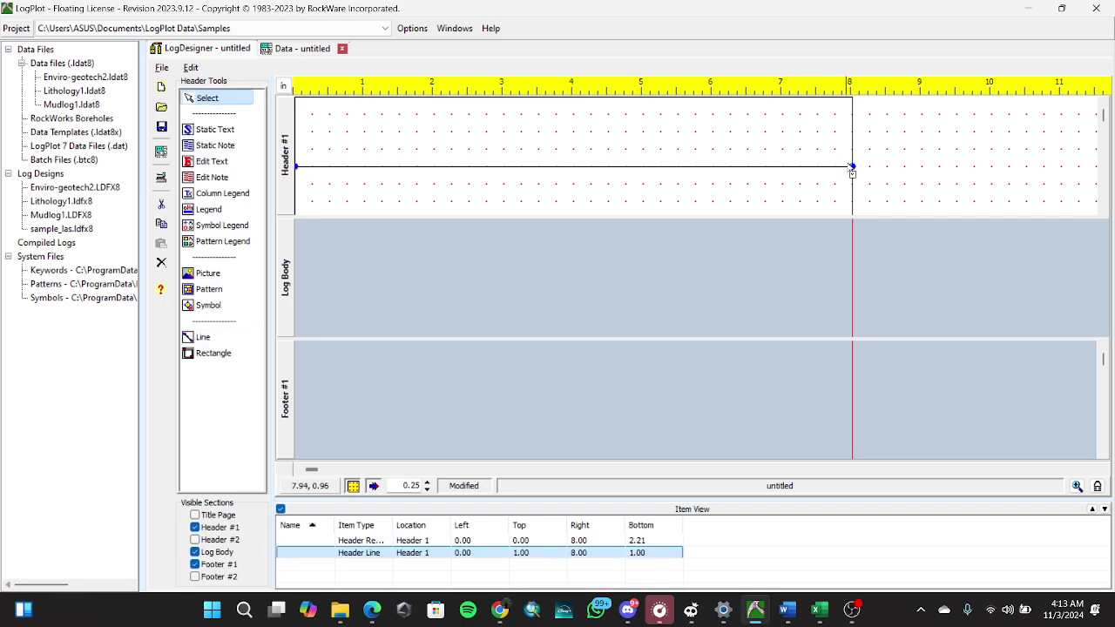
left_click(205, 337)
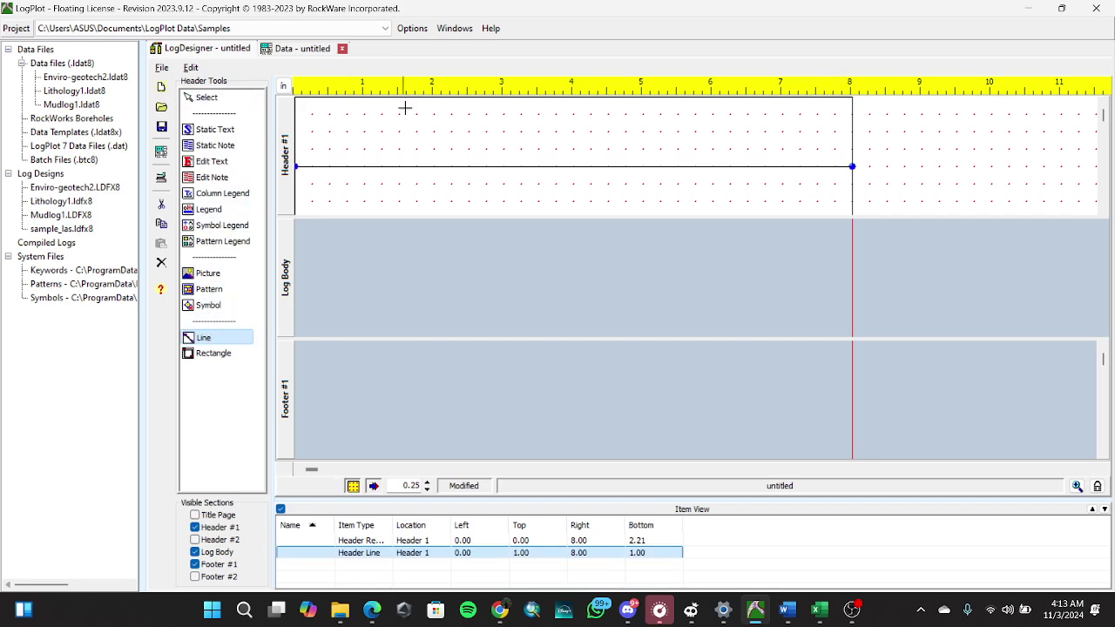
left_click_drag(363, 98, 365, 166)
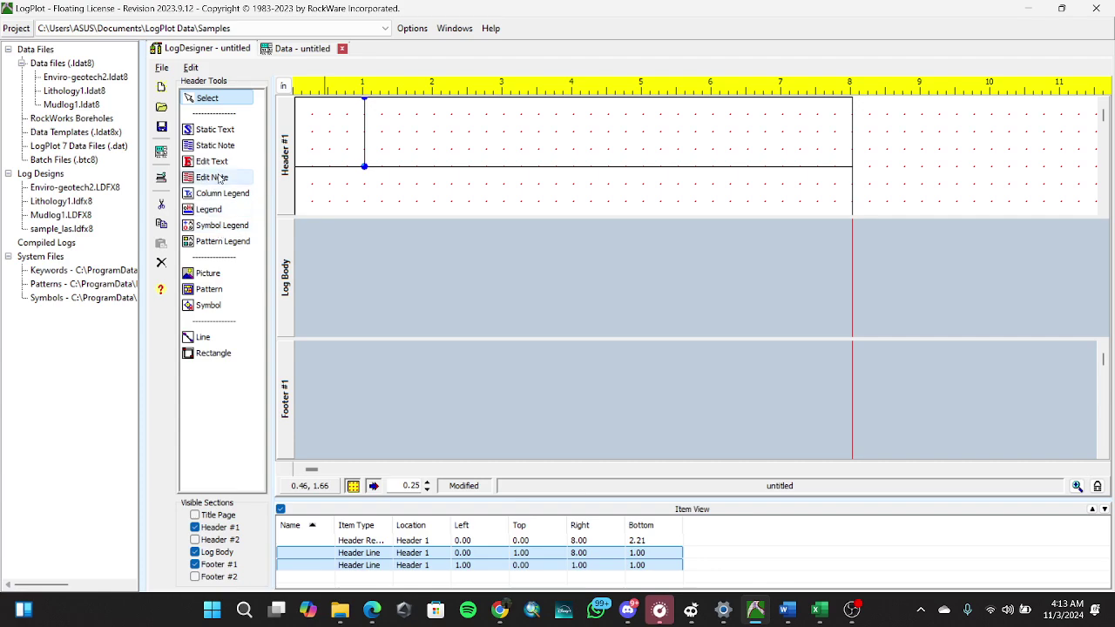
Place a static text in the header's title area at X 4, Y 0.25 and enter "LABORATORIUM GEOLOGI" as its text.
left_click(220, 132)
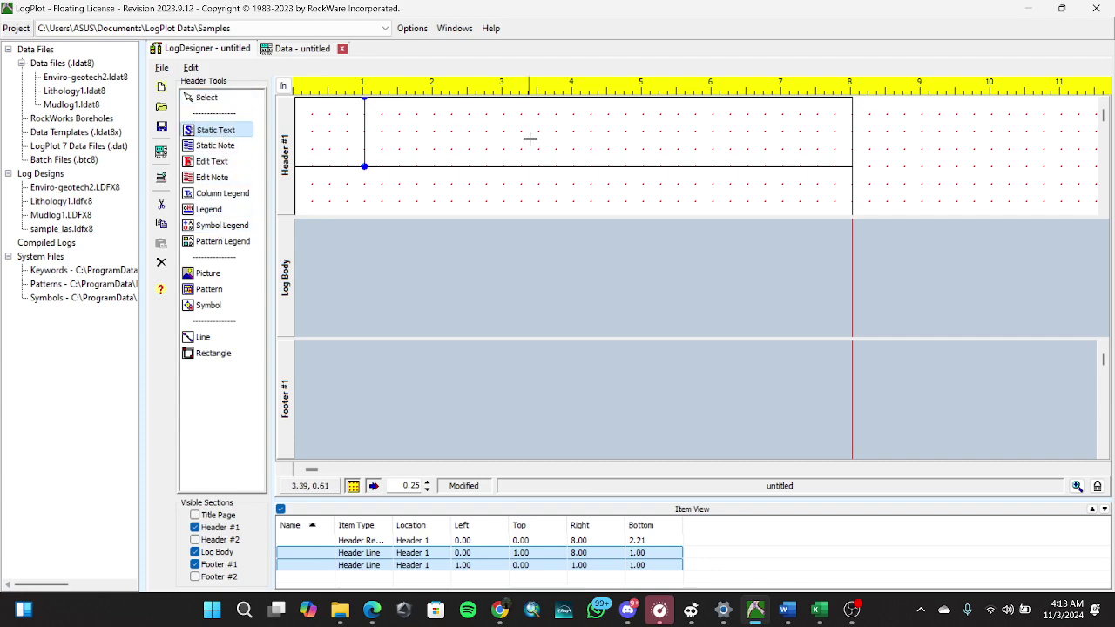
left_click(582, 115)
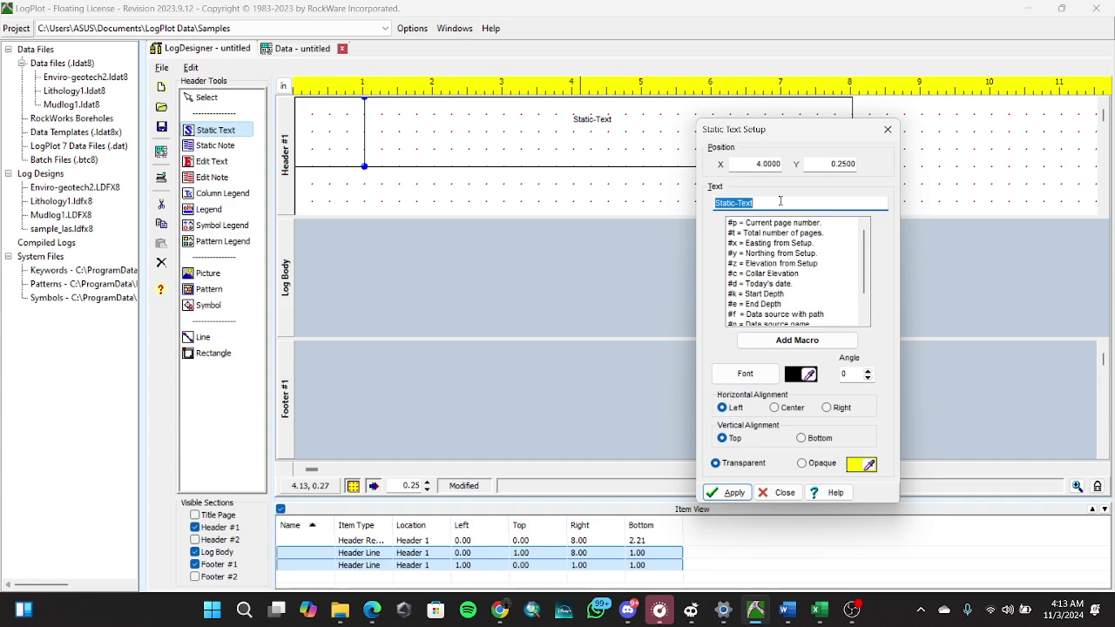
key("BackSpace")
type("LABORATORIUM GEOLOGI")
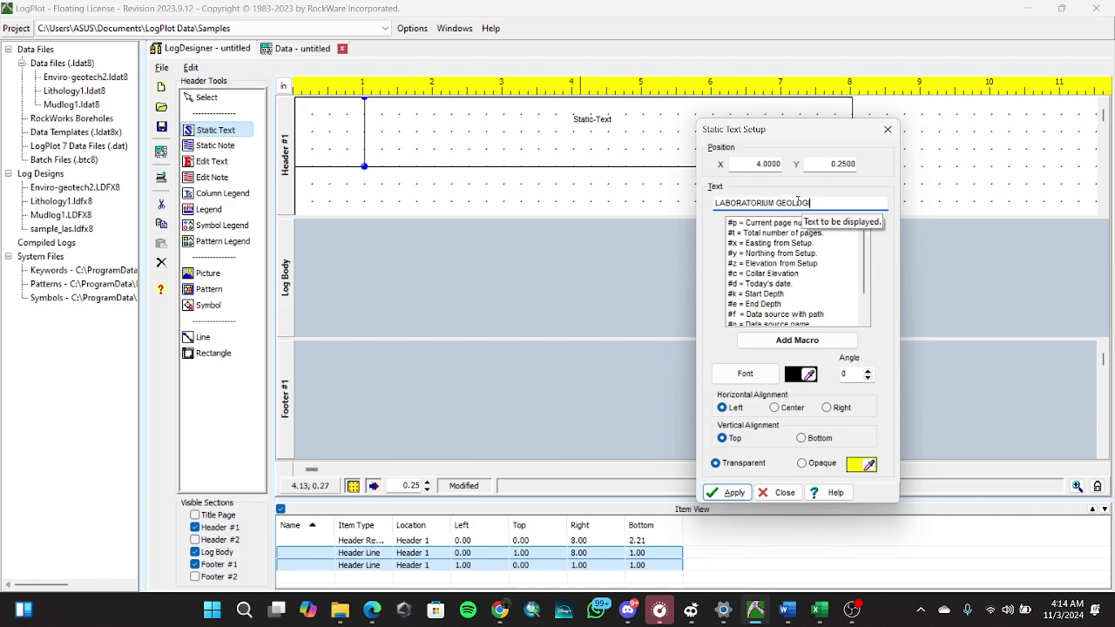
Set the title text's font to bold, size 16, apply the text settings and close the setup.
left_click(752, 374)
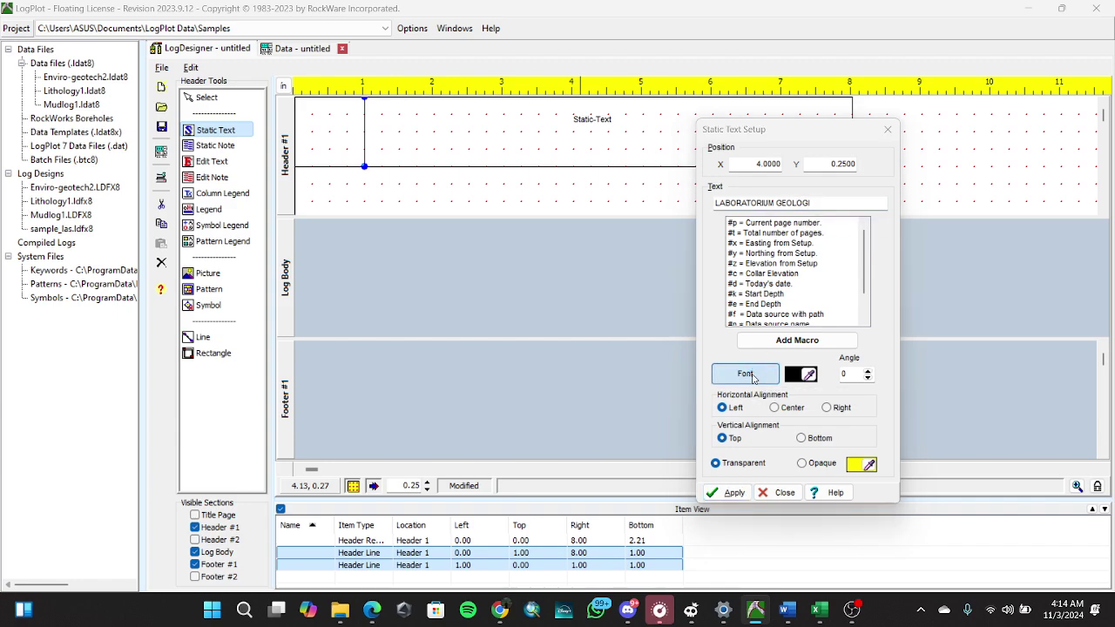
left_click(533, 215)
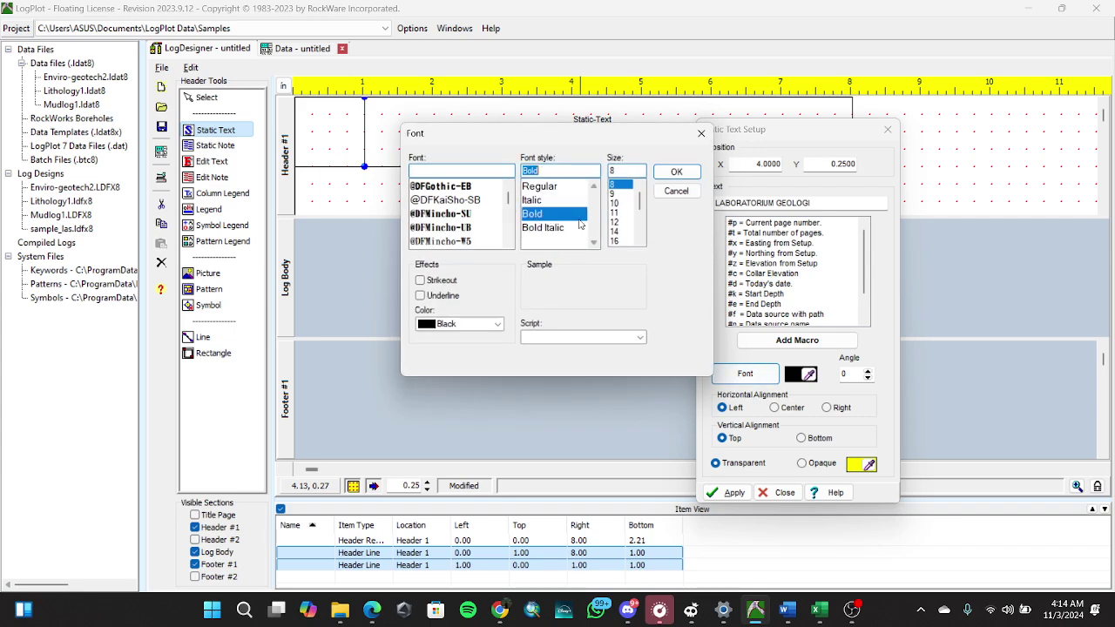
left_click_drag(640, 206, 641, 208)
left_click(615, 232)
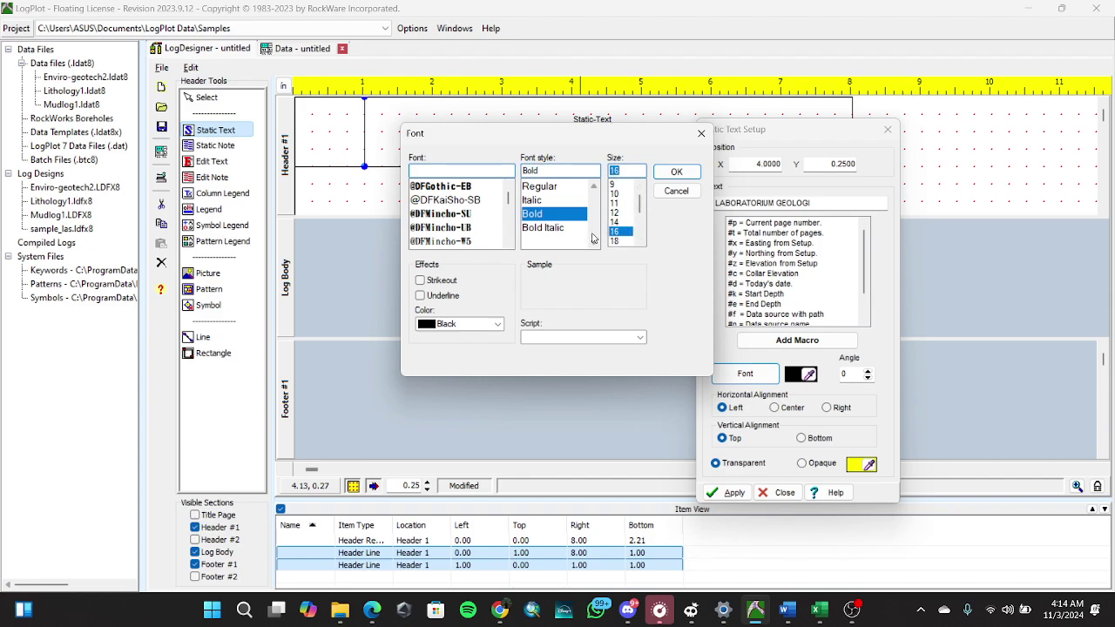
left_click(498, 324)
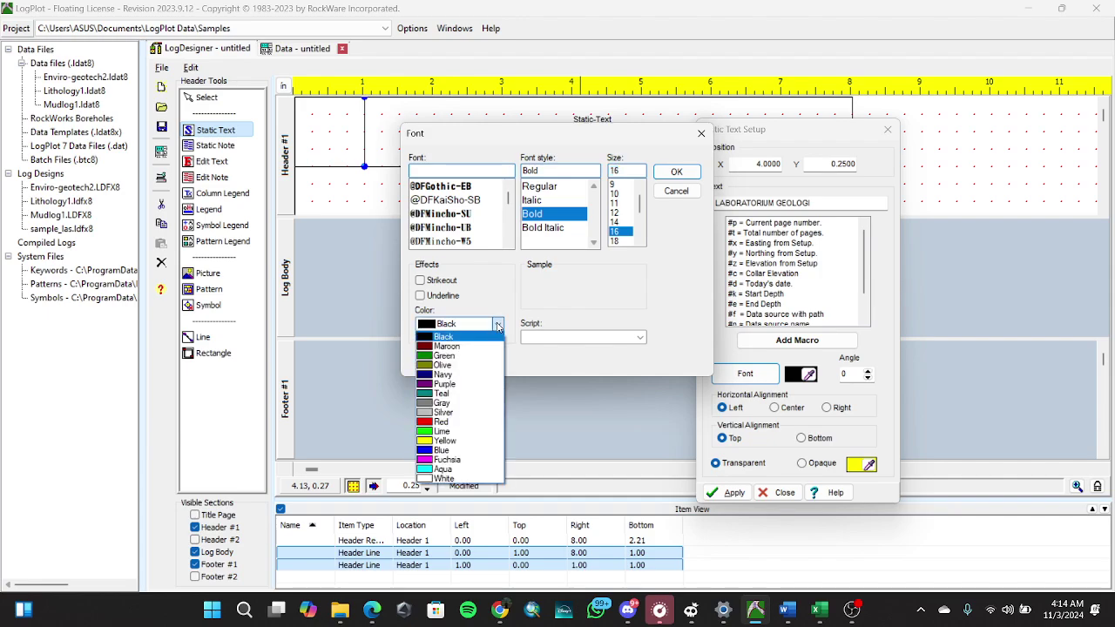
left_click(498, 324)
left_click(676, 171)
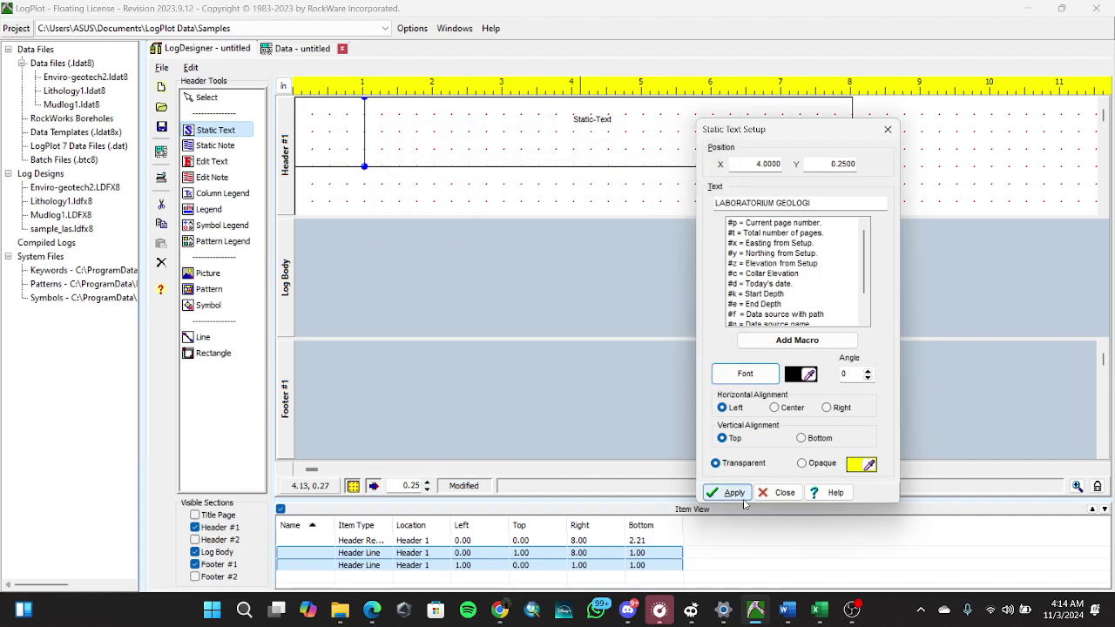
left_click(736, 494)
left_click(781, 492)
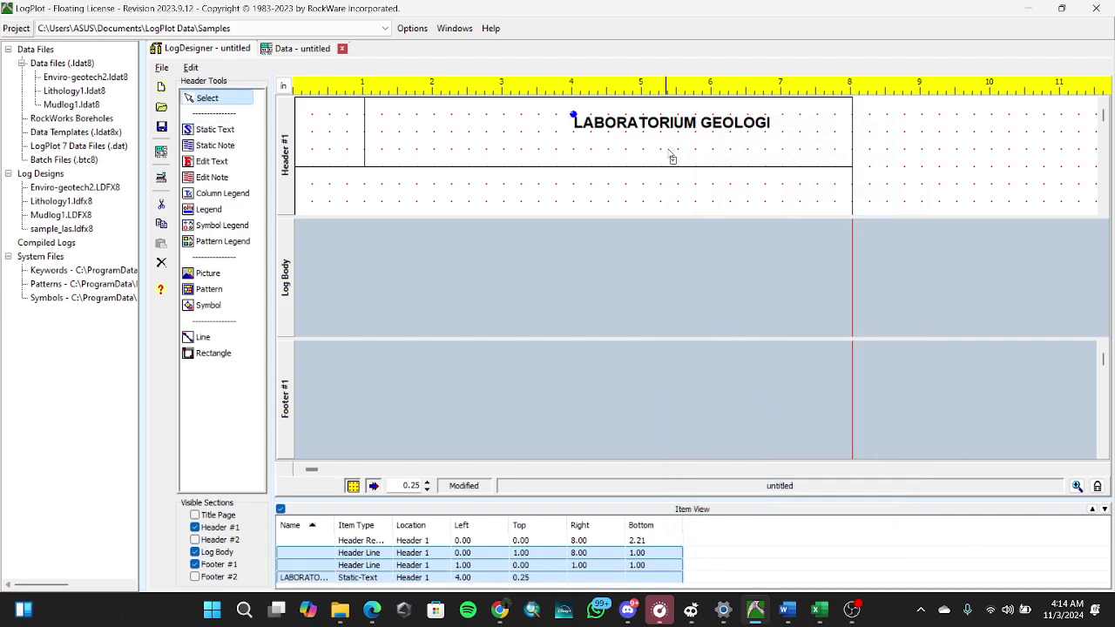
Move the "LABORATORIUM GEOLOGI" title leftward to about 3.06 in, keeping its top at 0.25 in.
left_click_drag(677, 128, 636, 128)
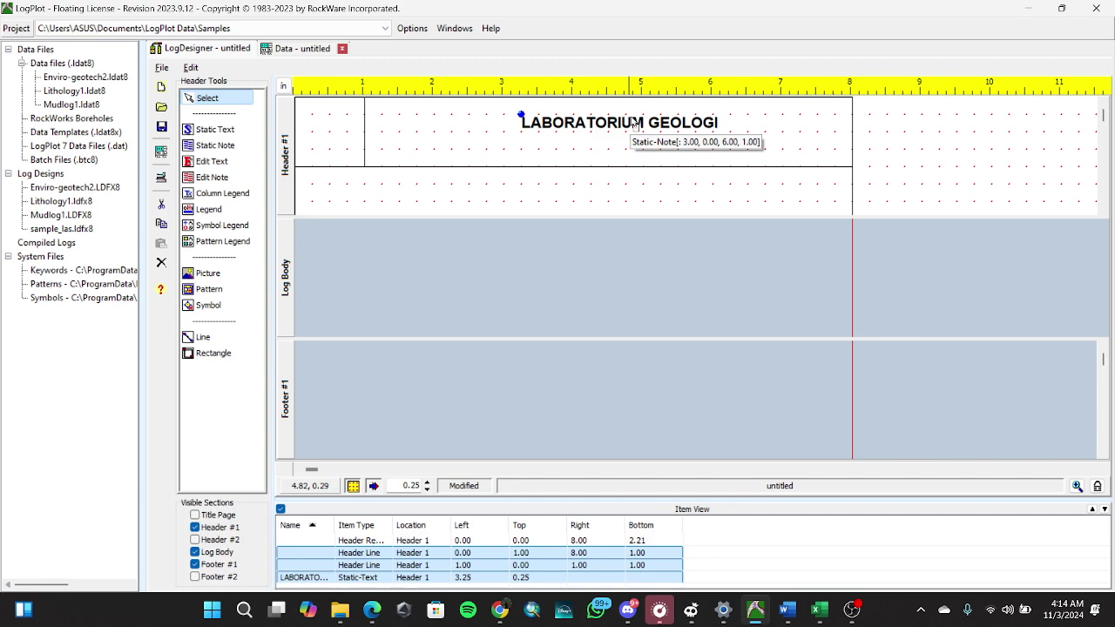
key("Left")
key("Left")
key("Left")
key("Left")
key("Left")
key("Left")
key("Left")
key("Left")
key("Left")
key("Left")
key("Left")
key("Left")
key("Left")
key("Left")
key("Left")
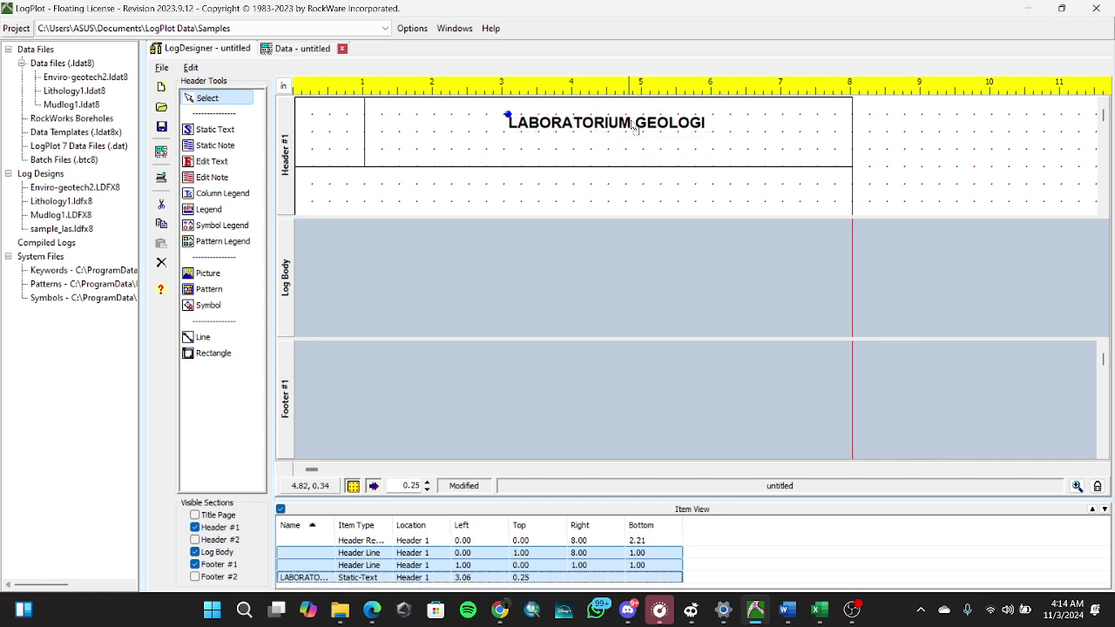
Nudge the "LABORATORIUM GEOLOGI" title left and up until its left is 3.00 in and its top 0.13 in.
key("Left")
key("Left")
key("Left")
key("Left")
key("Left")
key("Left")
key("Up")
key("Up")
key("Up")
key("Up")
key("Up")
key("Up")
key("Up")
key("Up")
key("Up")
key("Up")
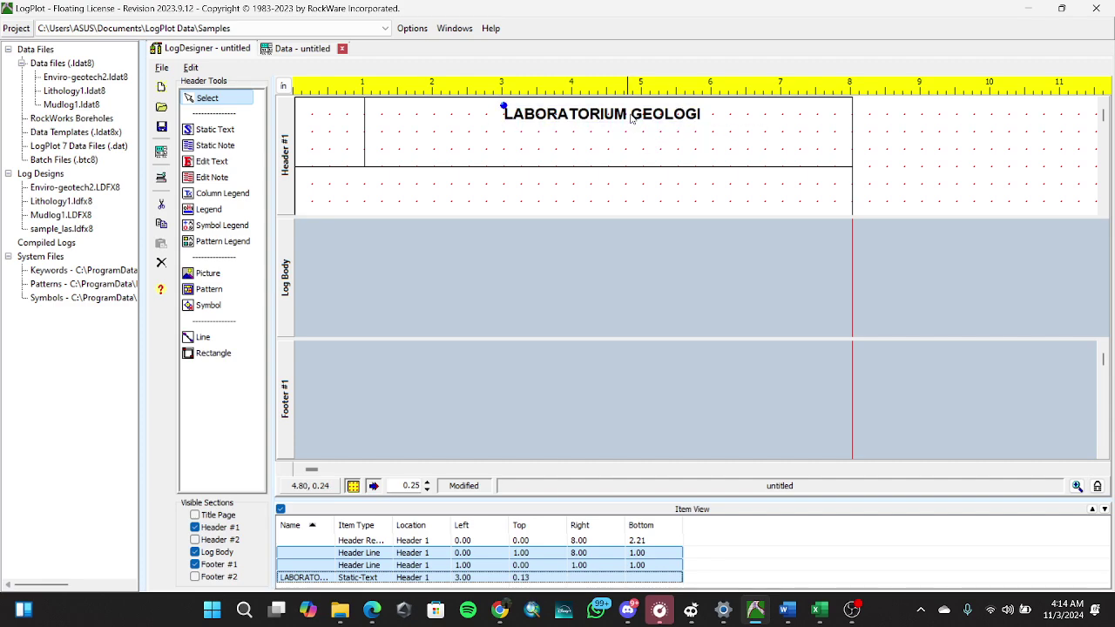
Place a static text "LOG PROFILE" in the header at X 3.75, Y 0.75 with a bold, size 16 font.
left_click(199, 130)
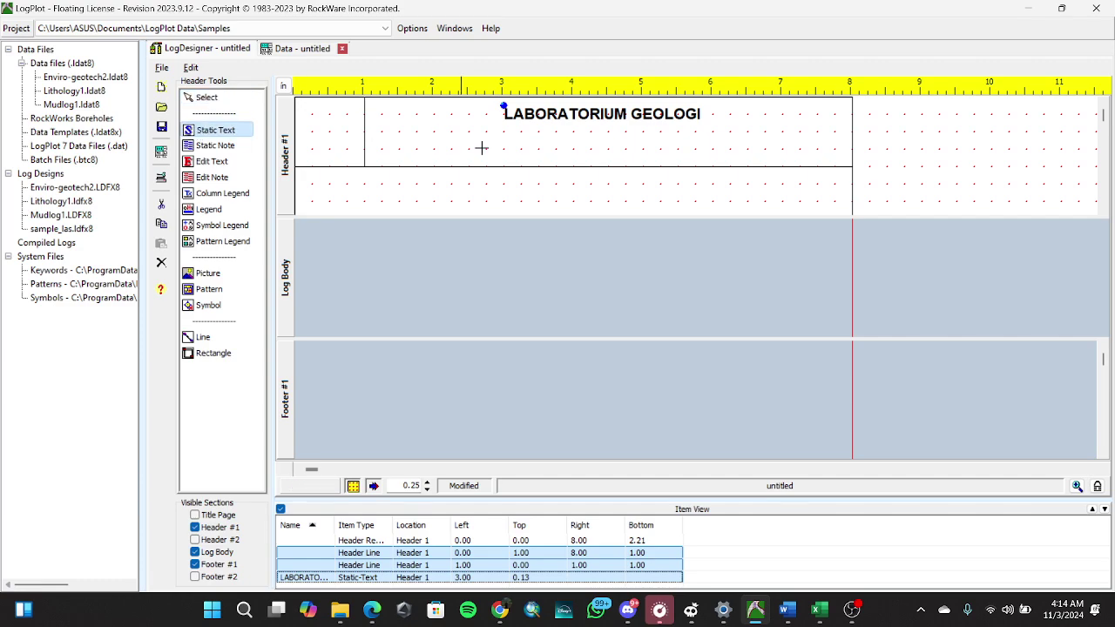
left_click(554, 150)
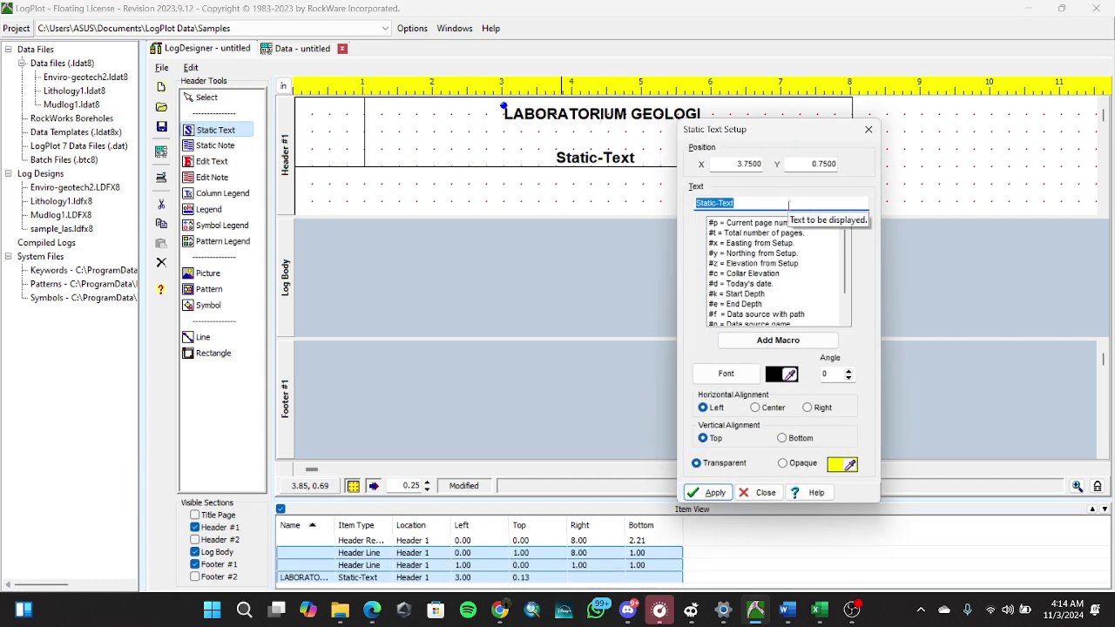
type("LOG PR")
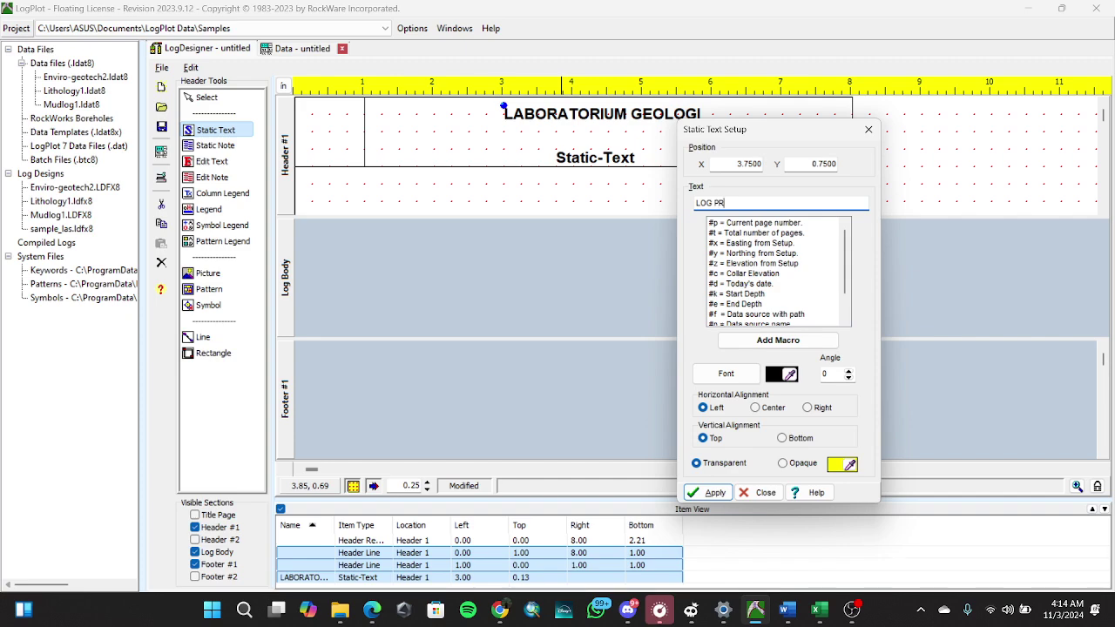
type("OFILE")
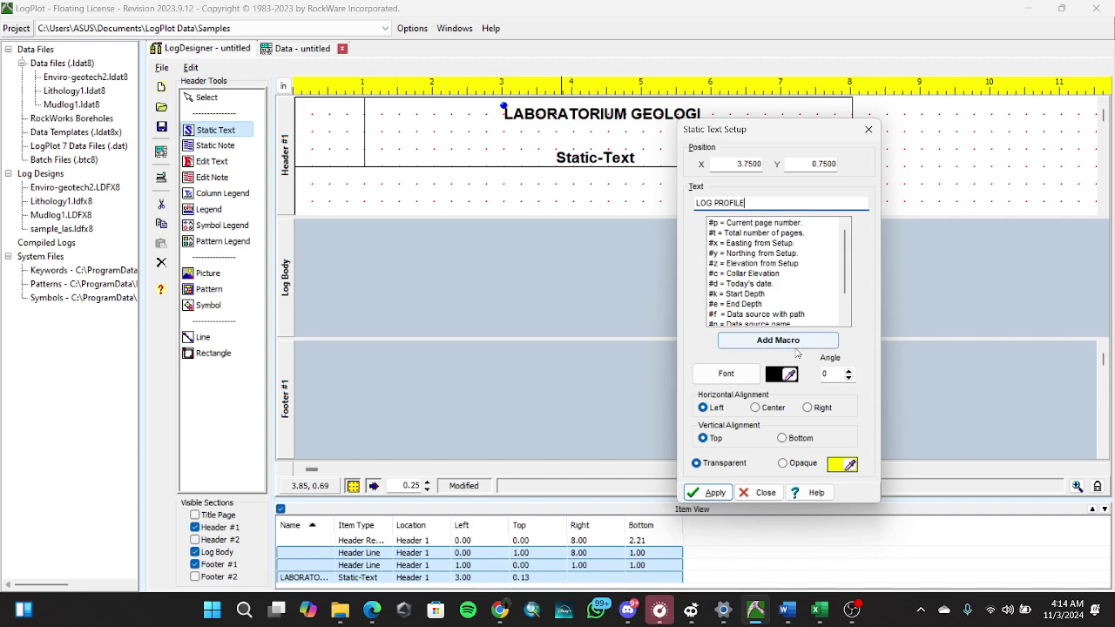
left_click(726, 373)
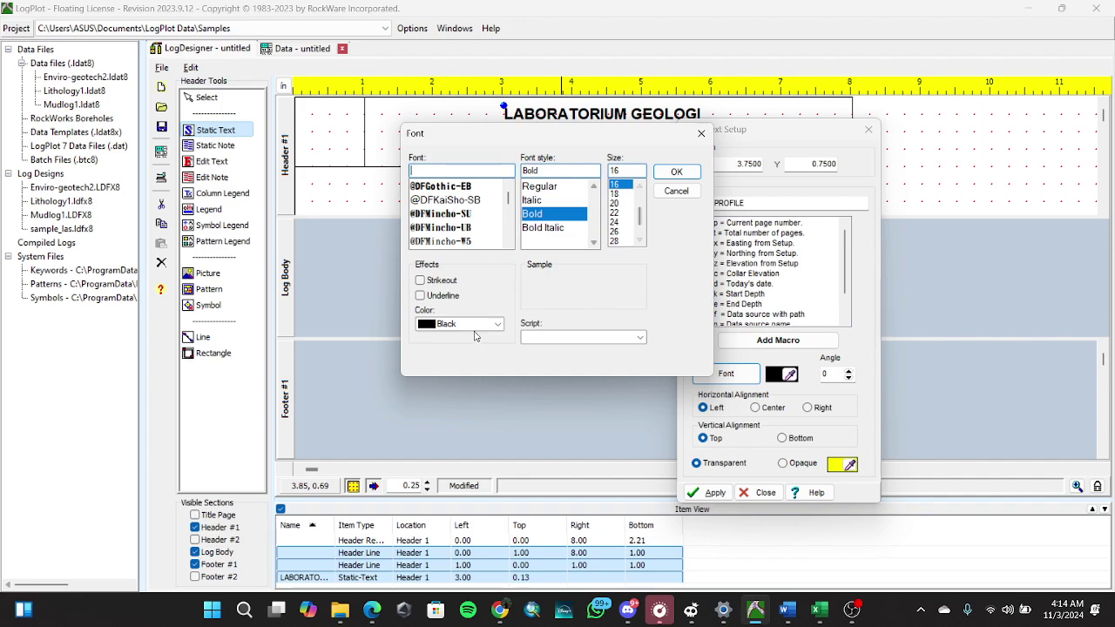
left_click(667, 174)
left_click(707, 492)
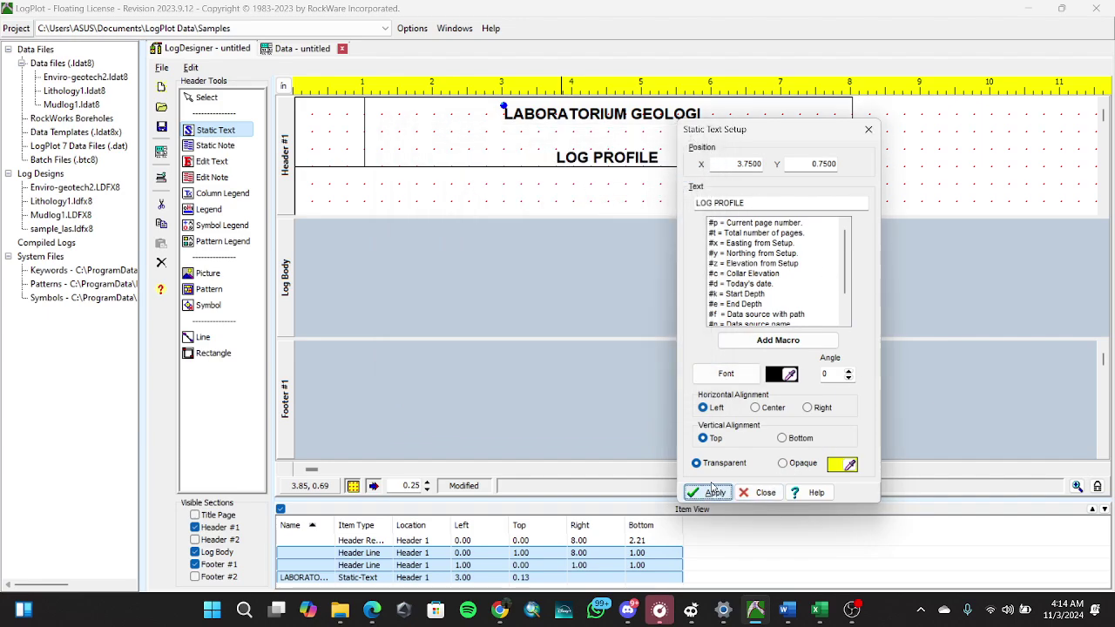
left_click(758, 492)
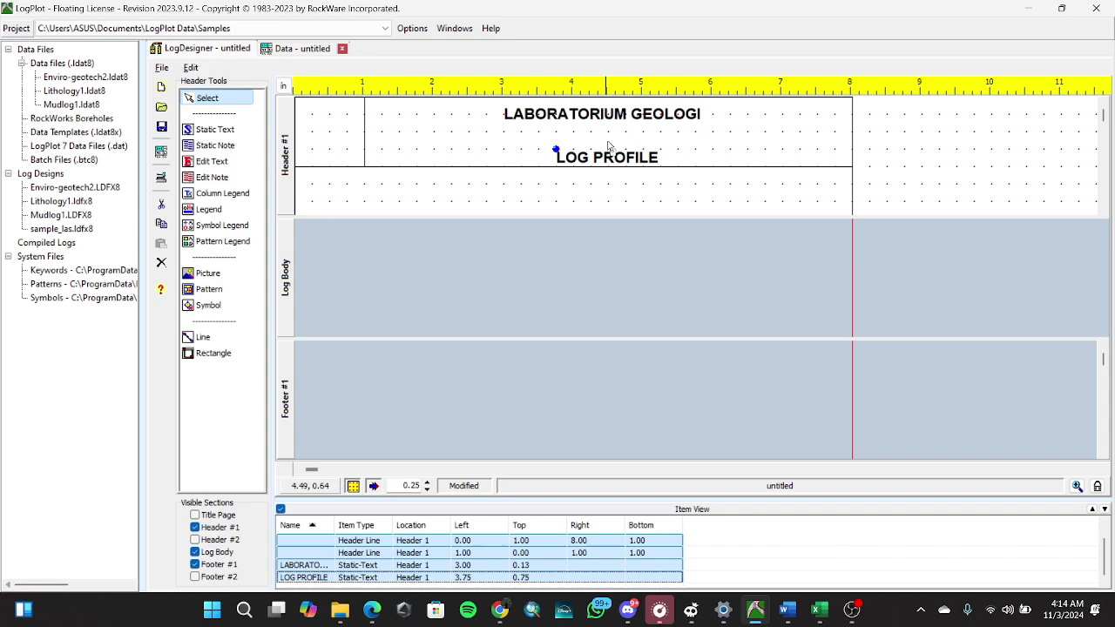
Move the "LOG PROFILE" text up under the title, centred beneath it at about 3.67 in left and 0.52 in top.
left_click_drag(607, 158, 603, 142)
key("Up")
key("Up")
key("Up")
key("Left")
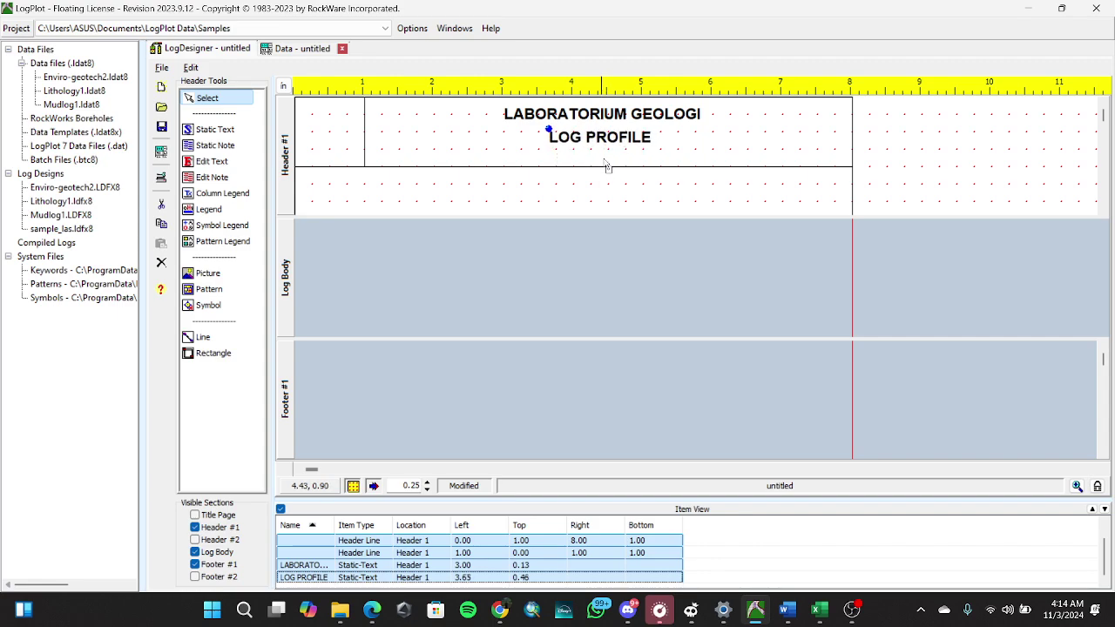
key("Up")
key("Right")
key("Up")
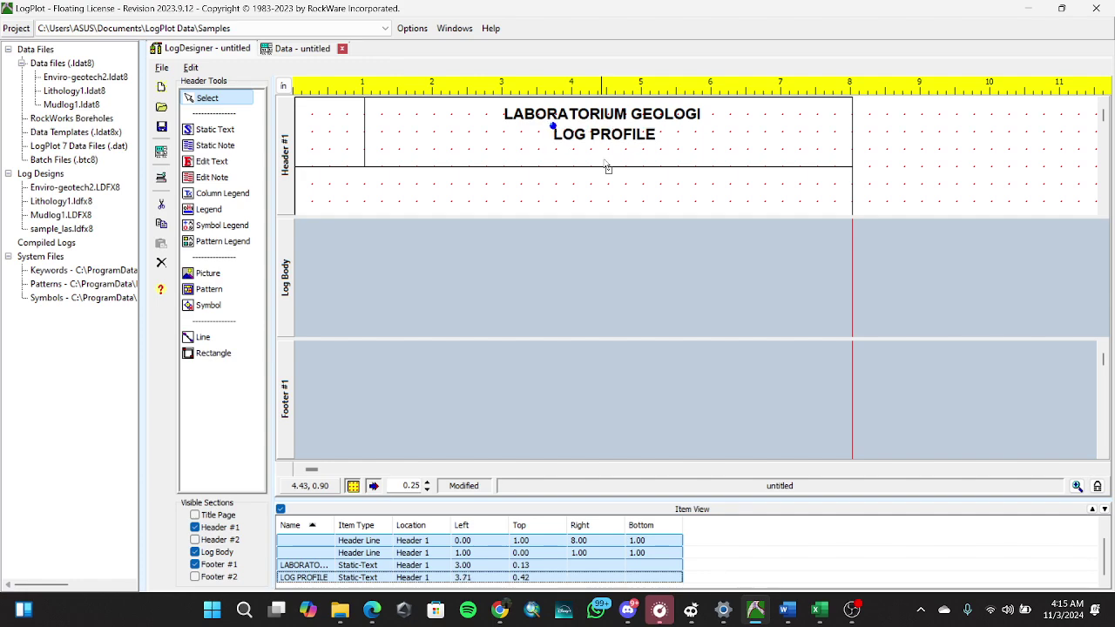
key("Down")
key("Down")
key("Down")
key("Down")
key("Down")
key("Left")
key("Left")
key("Left")
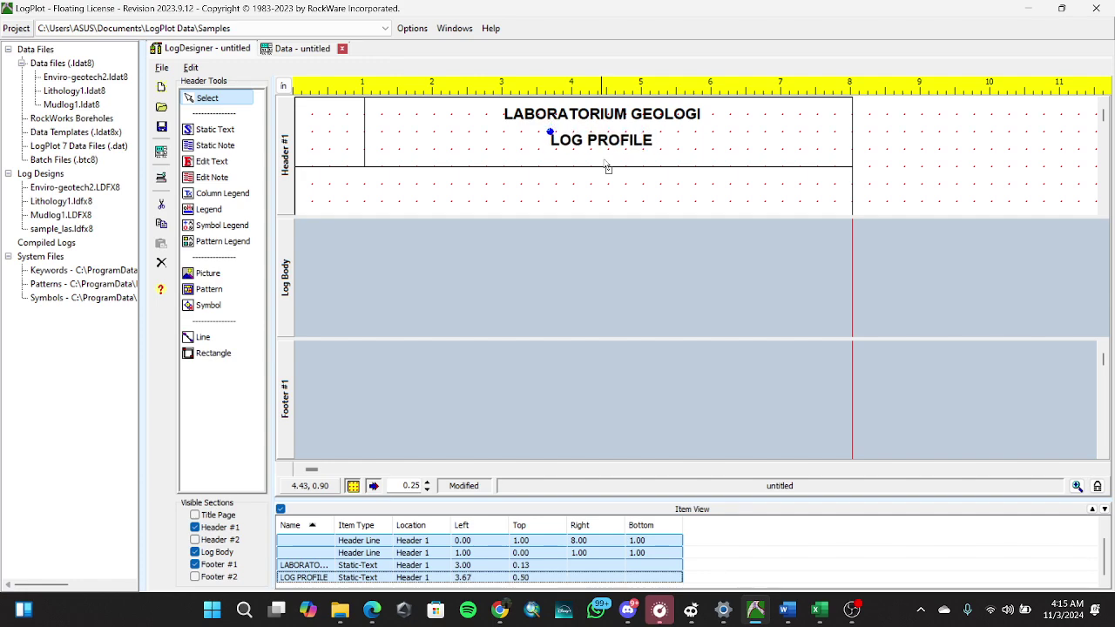
key("Right")
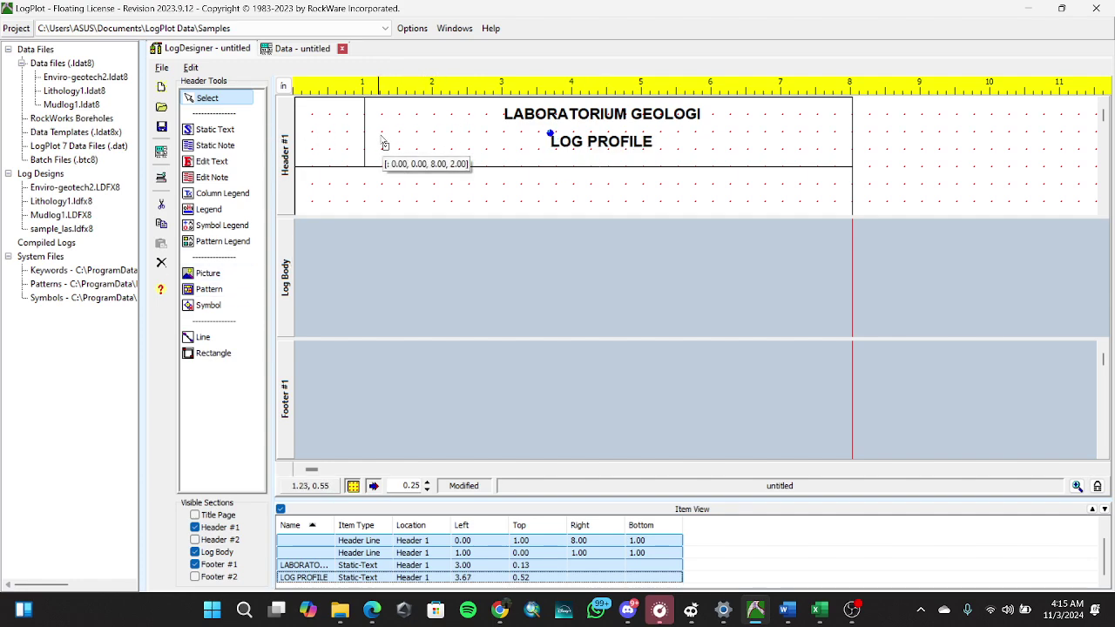
Insert the laboratory logo image "WhatsApp Image 2024-06-16 at 22.43.21_cfadb658" into the header's square corner cell, from 0 to 1 in both ways.
left_click(223, 273)
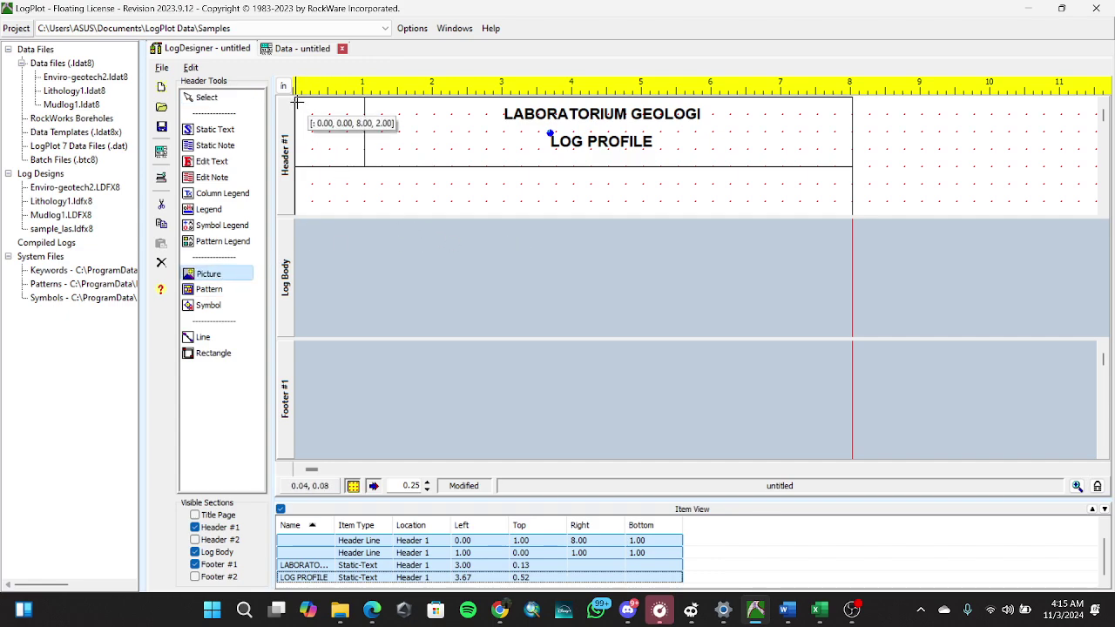
left_click_drag(296, 100, 364, 165)
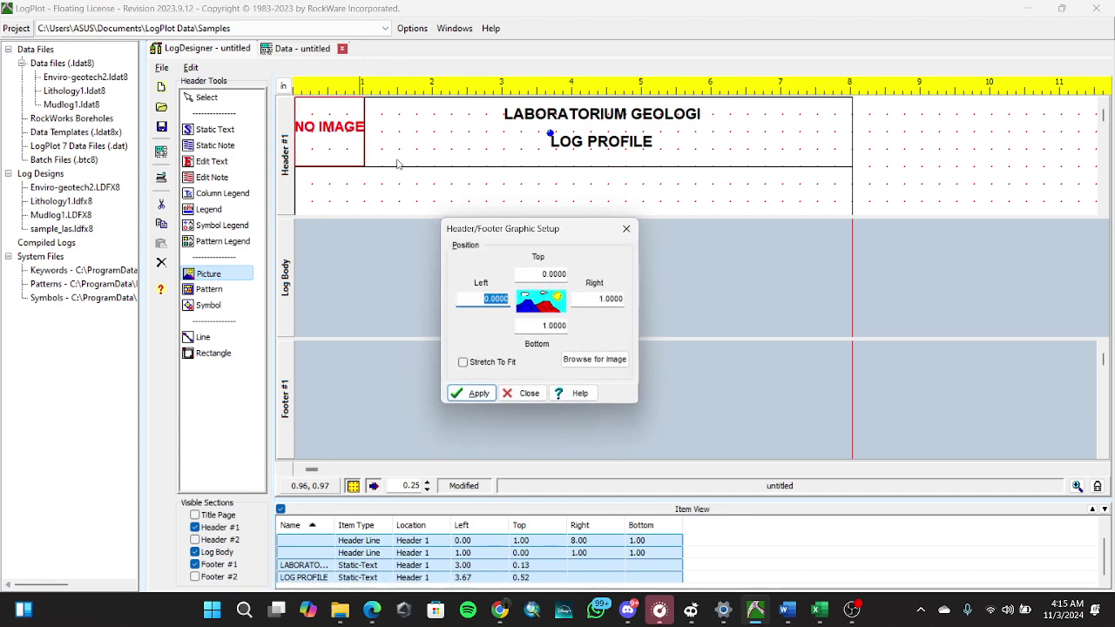
left_click(592, 359)
scroll(228, 226, "down", 10)
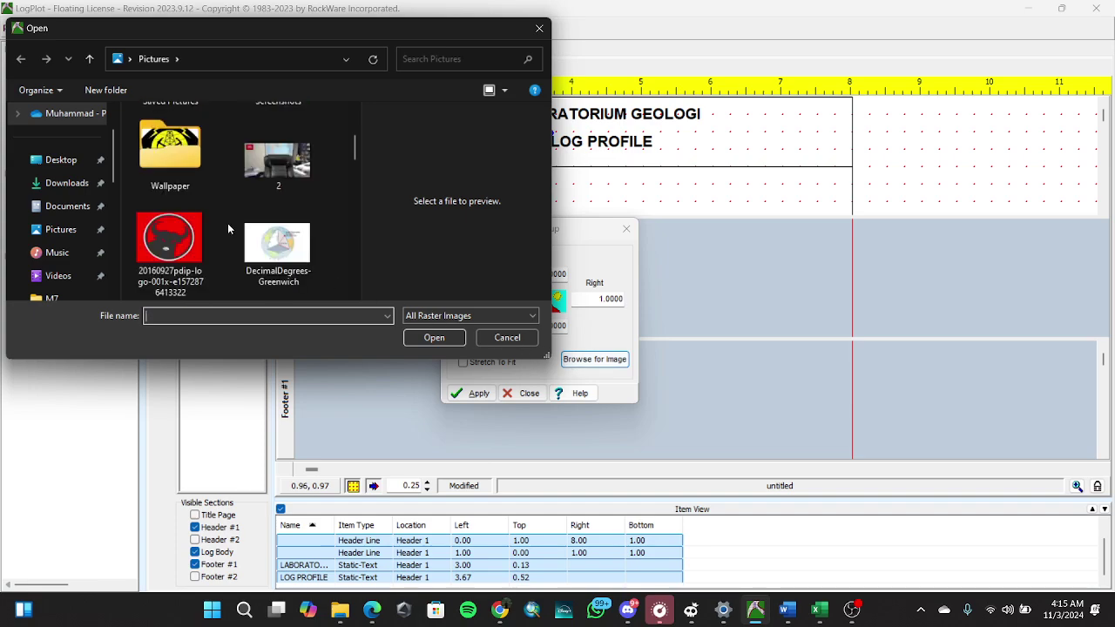
scroll(228, 228, "down", 5)
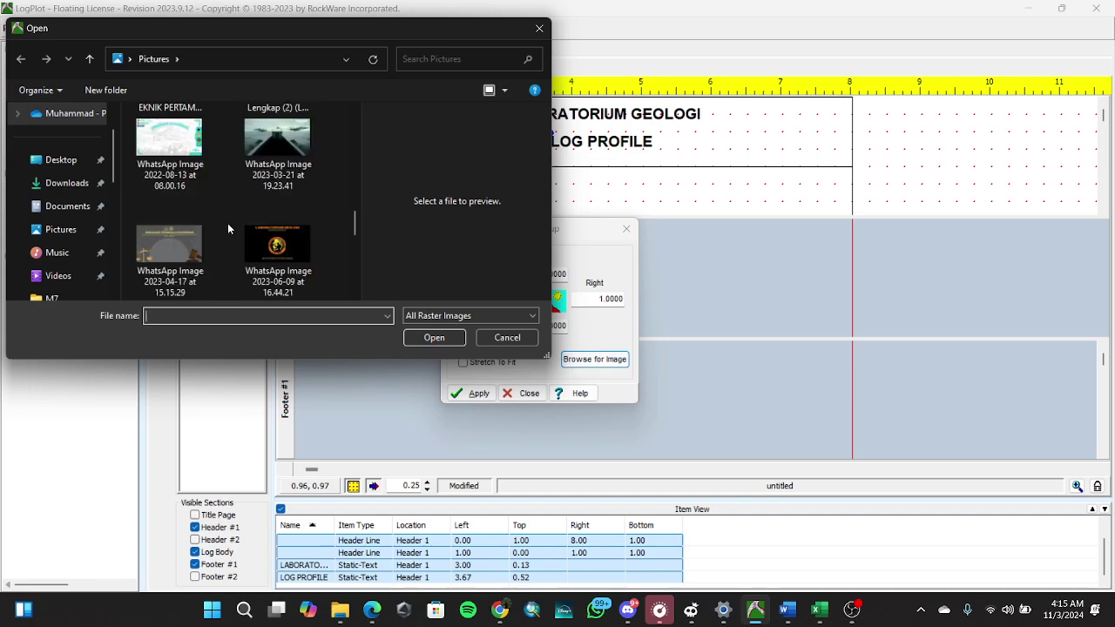
left_click(267, 150)
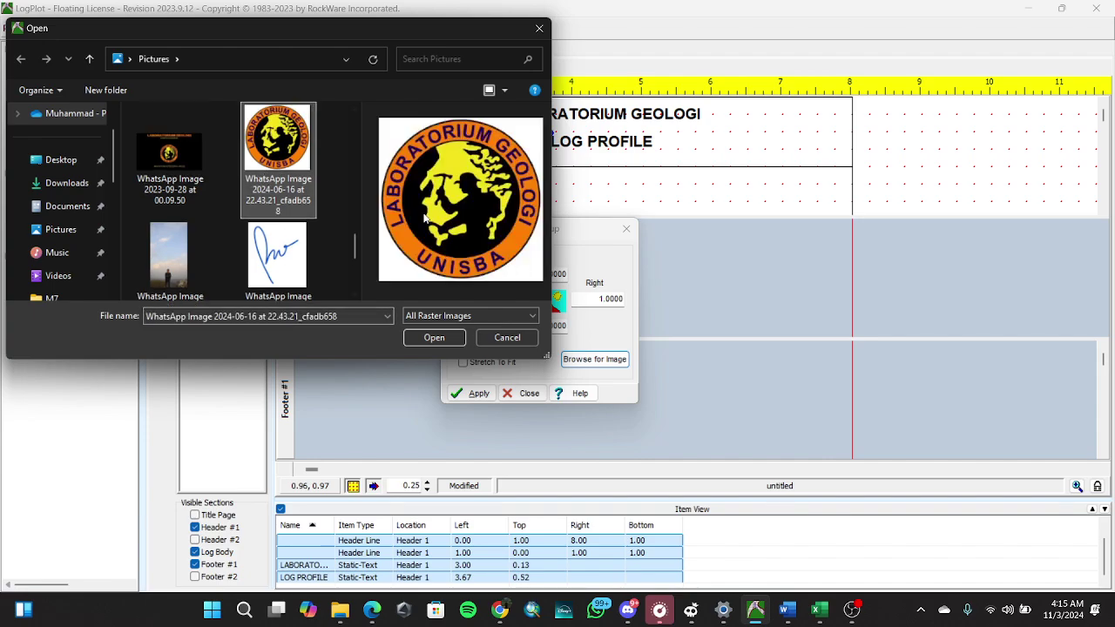
left_click(435, 337)
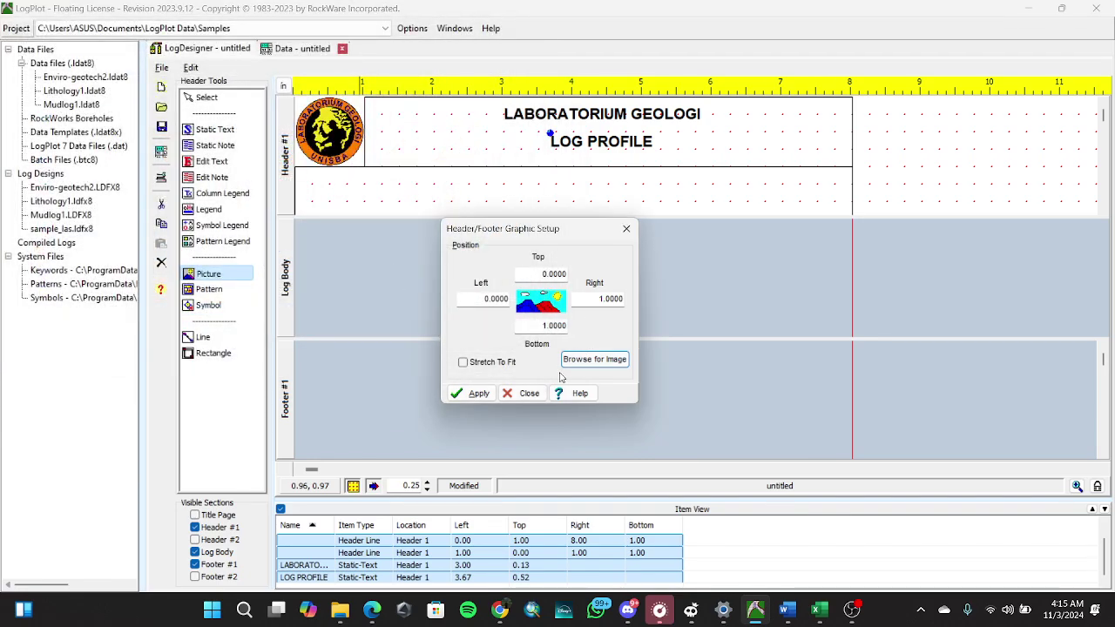
left_click(481, 394)
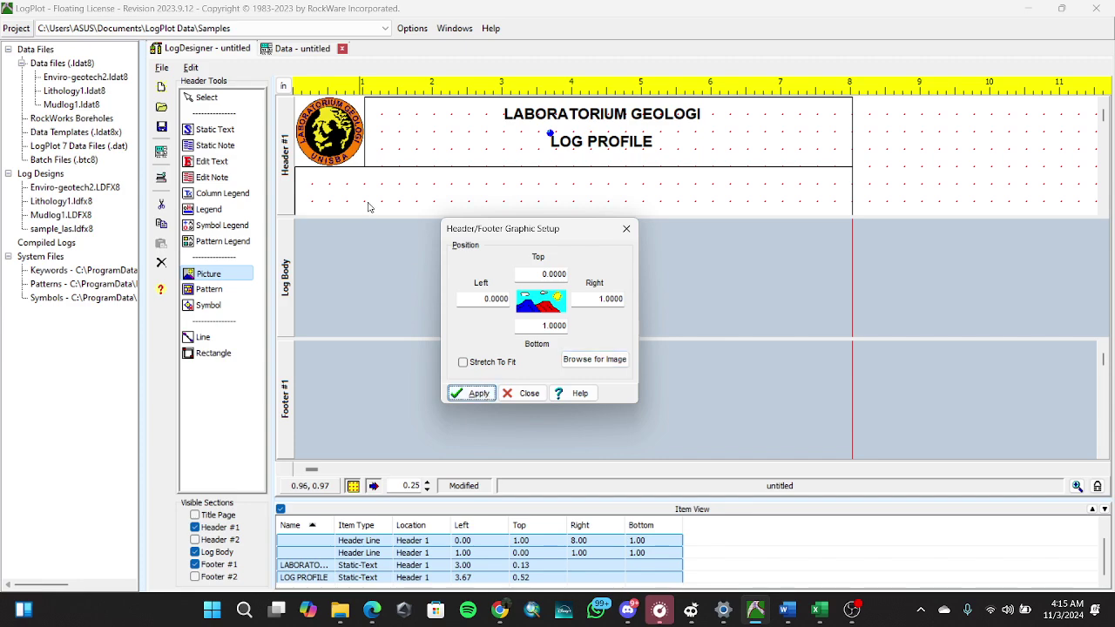
left_click(522, 393)
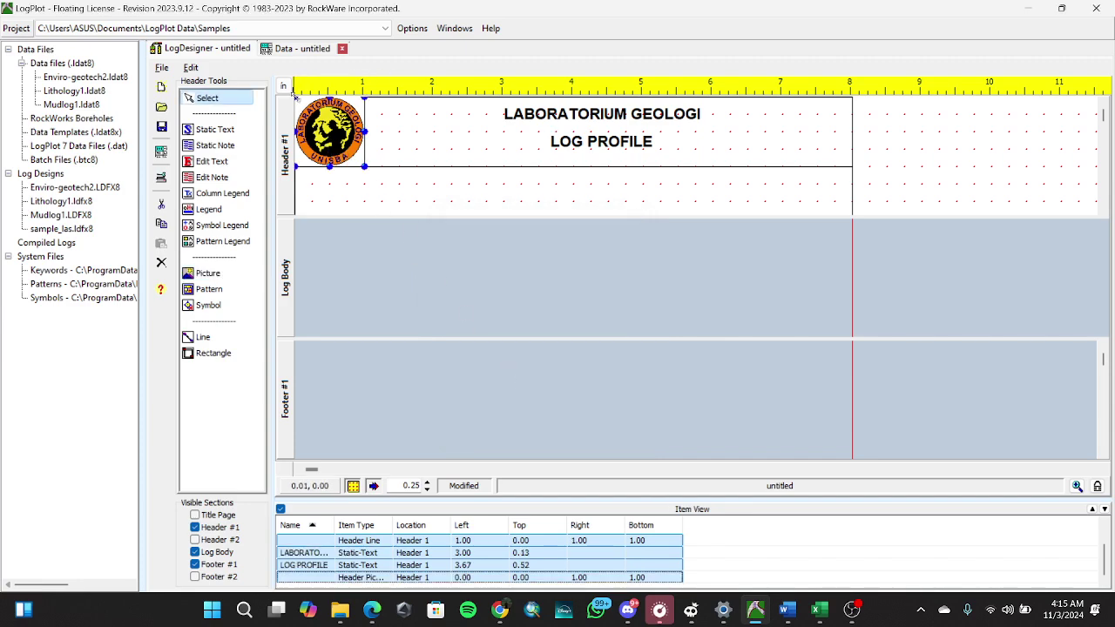
Shrink the logo picture to about 0.8 in square and centre it in its cell, about 0.10 in from the left and top.
left_click_drag(295, 97, 303, 106)
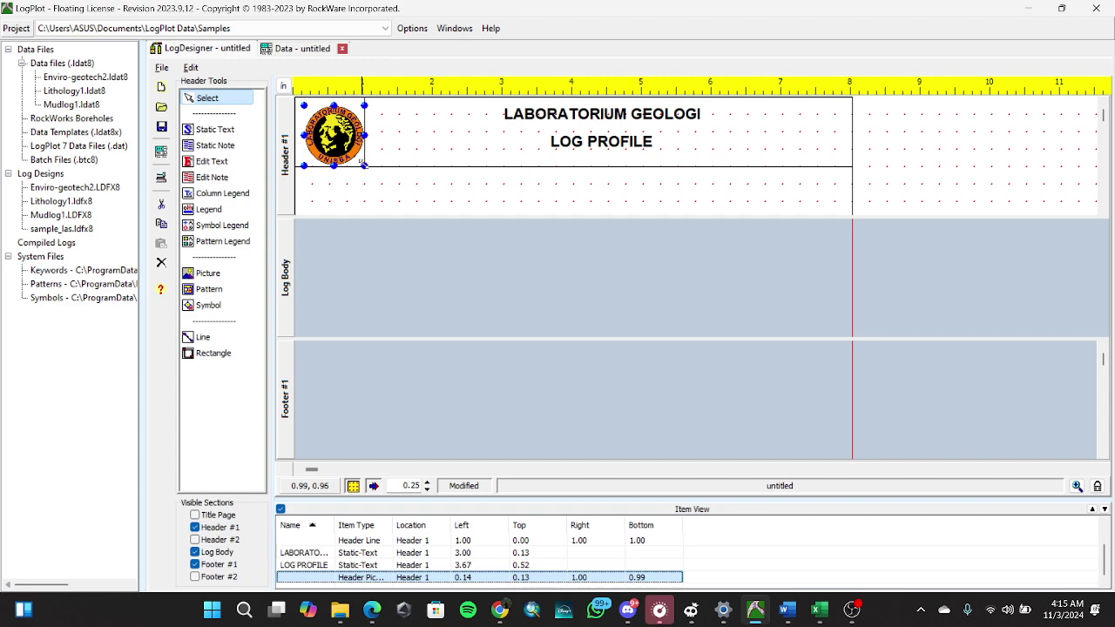
left_click_drag(363, 164, 336, 132)
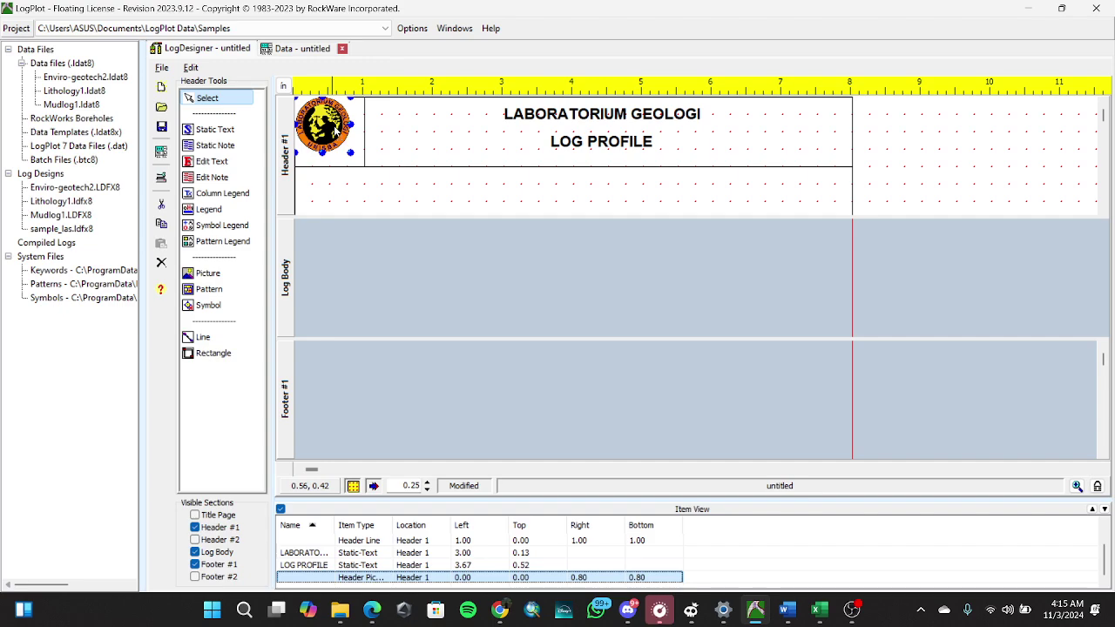
key("Right")
key("Right")
key("Right")
key("Right")
key("Right")
key("Right")
key("Right")
key("Right")
key("Down")
key("Down")
key("Down")
key("Down")
key("Down")
key("Down")
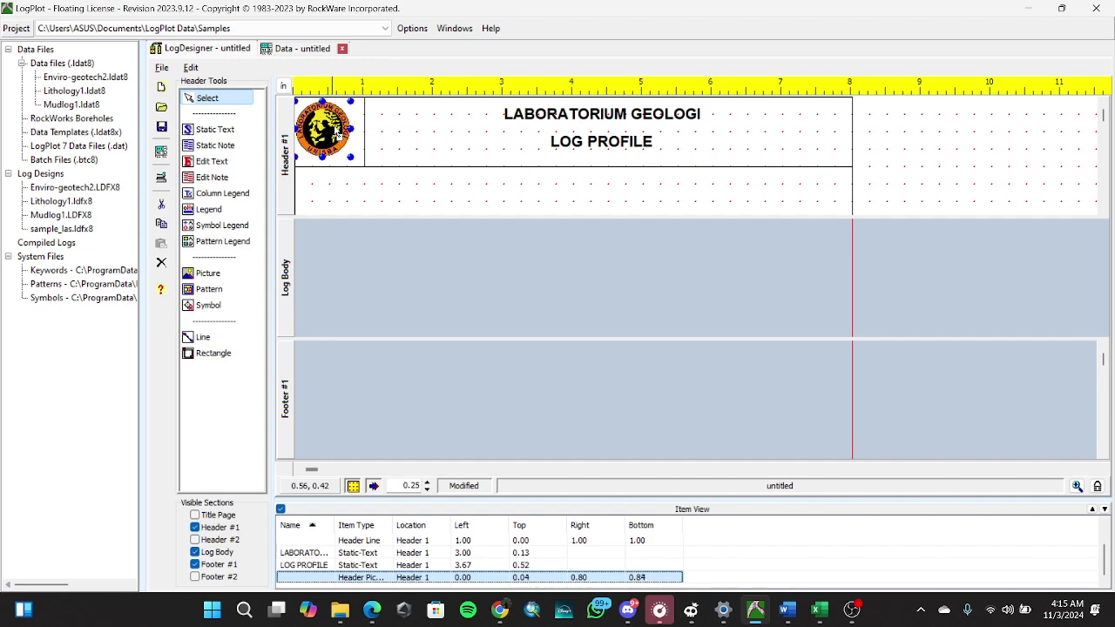
key("Down")
key("Down")
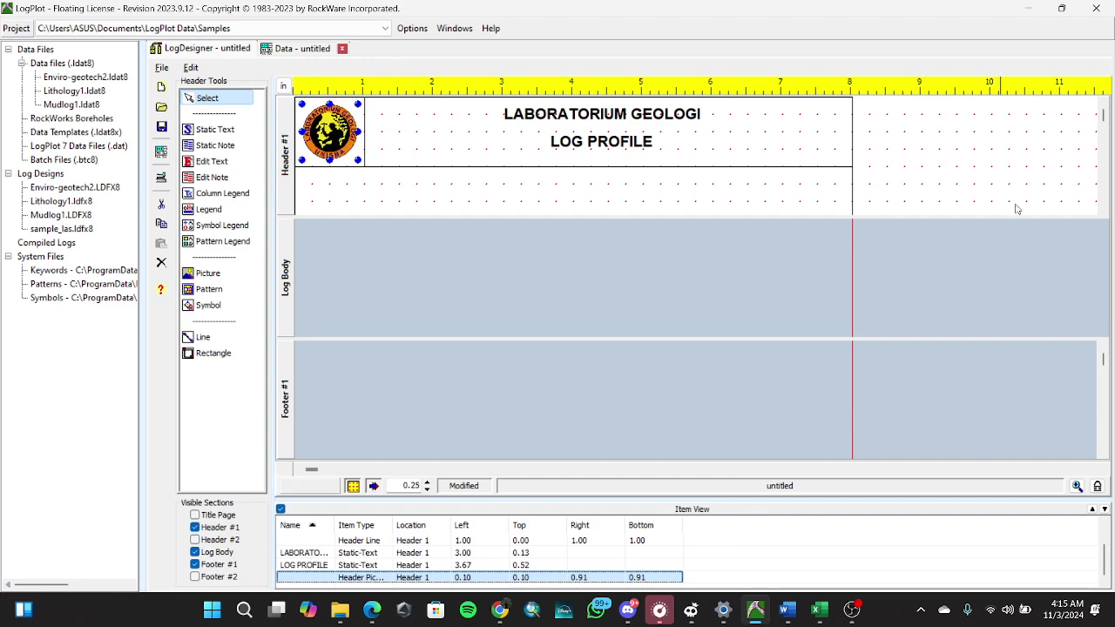
Place a static text "DATE:" in the header area below the logo at X 0.25, Y 1.25.
left_click(1103, 210)
left_click(1103, 210)
left_click(1103, 211)
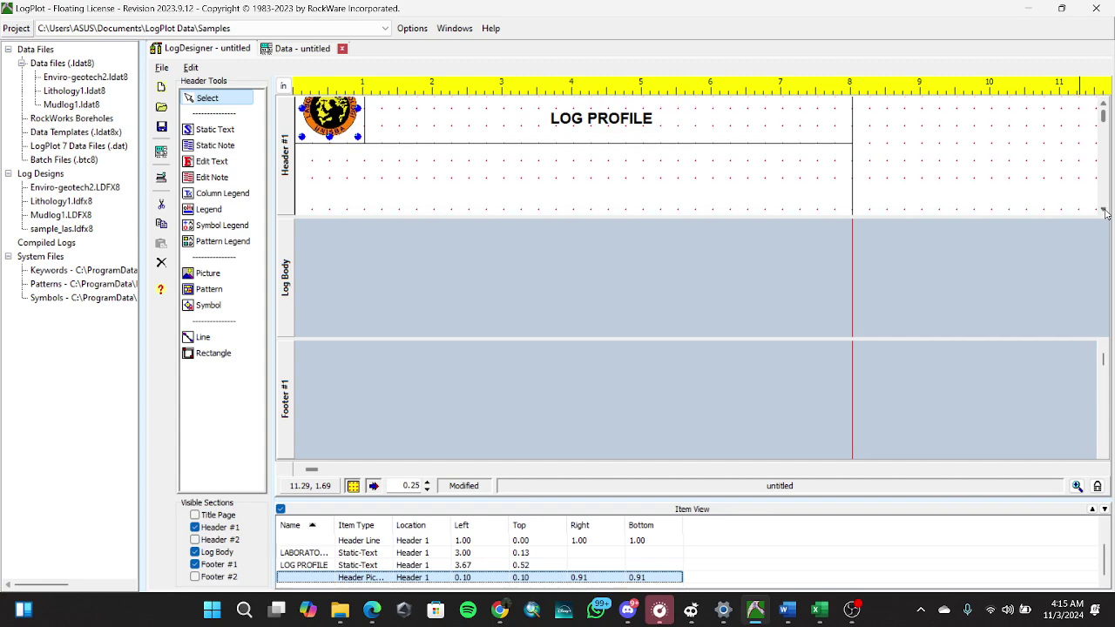
left_click(1103, 211)
left_click(1103, 210)
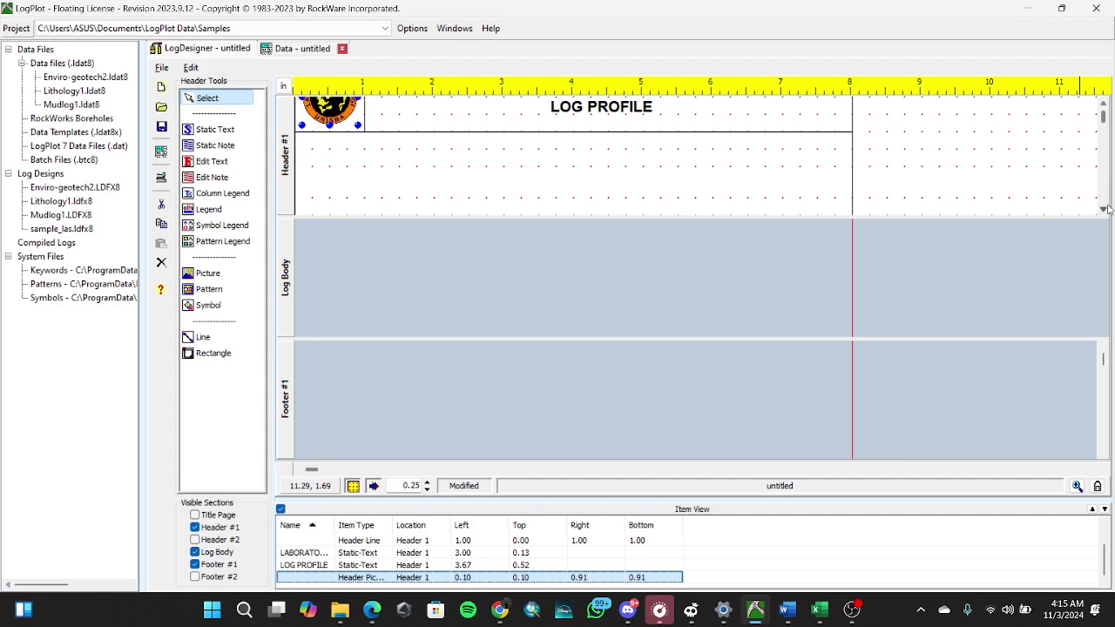
left_click(1103, 210)
left_click(1103, 210)
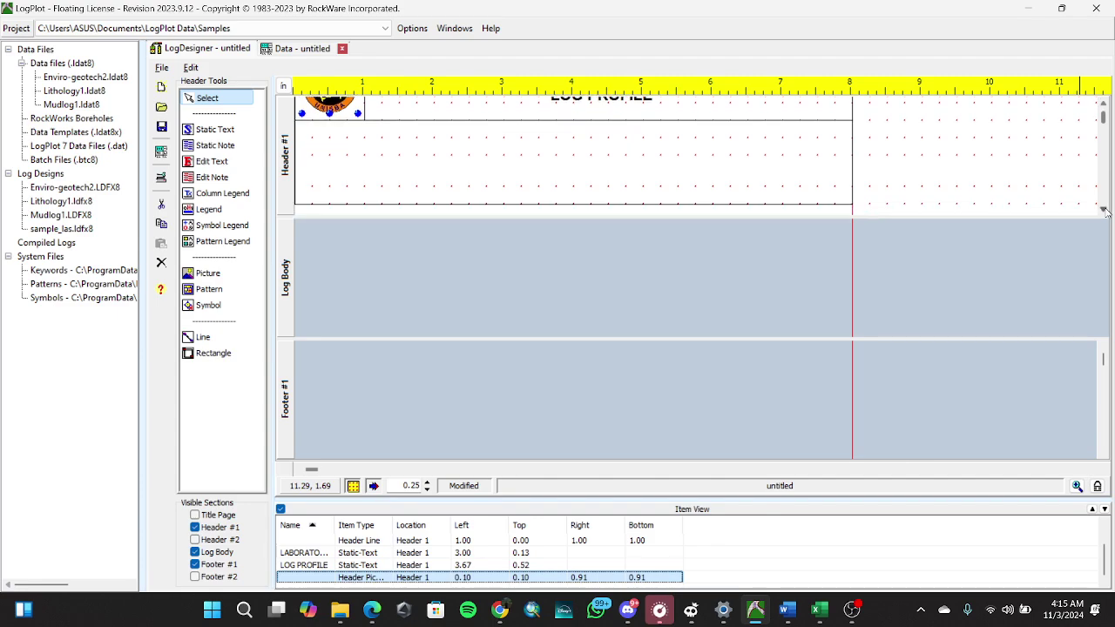
left_click(216, 129)
left_click(312, 138)
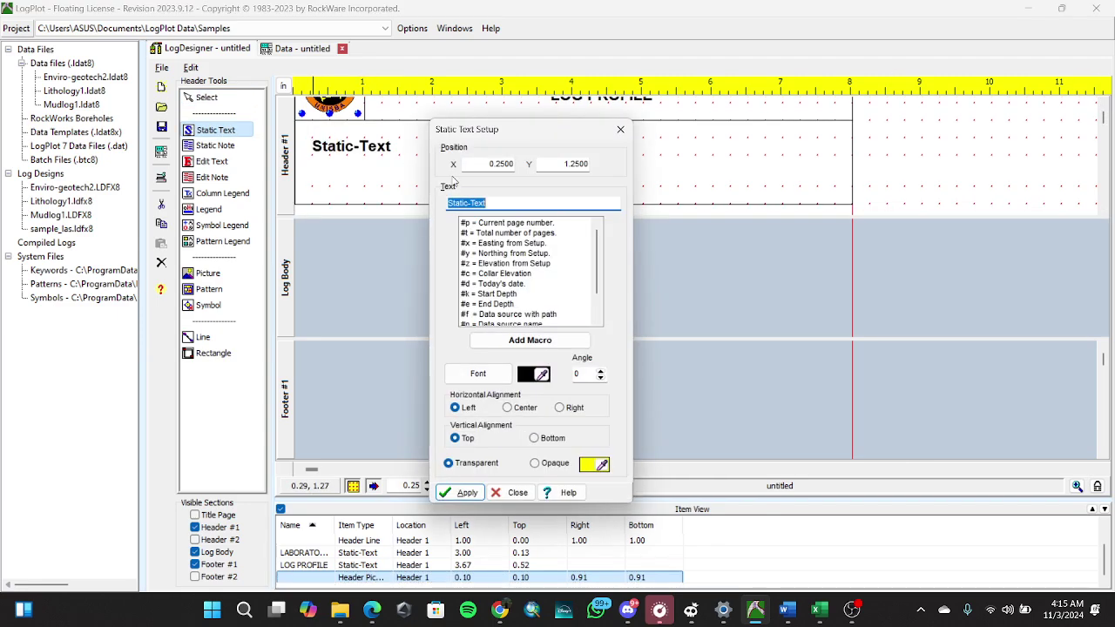
key("BackSpace")
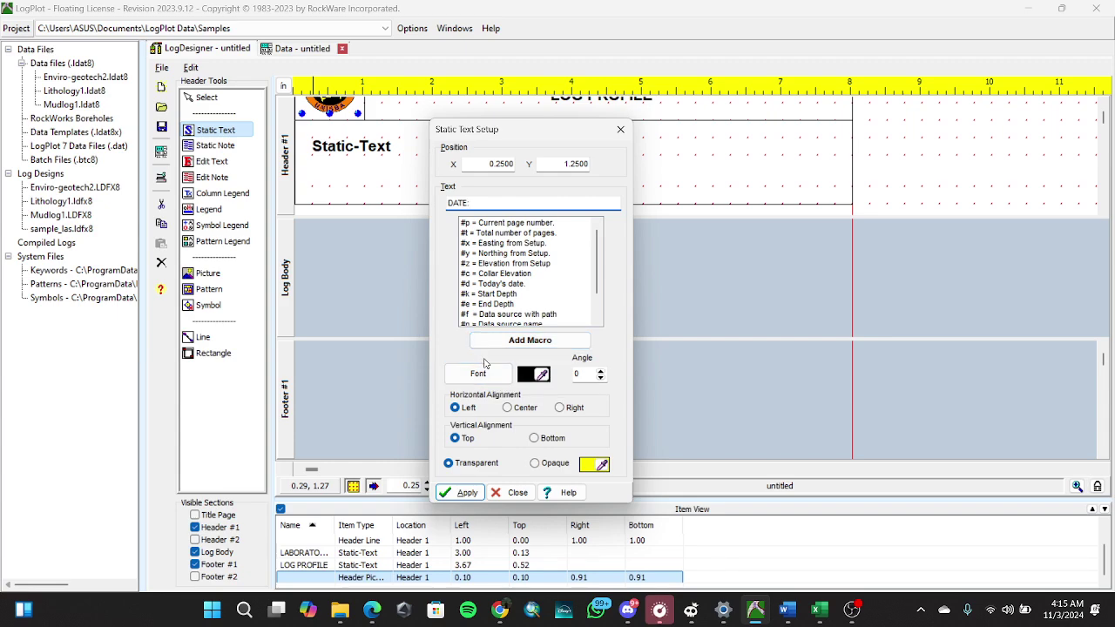
left_click(462, 492)
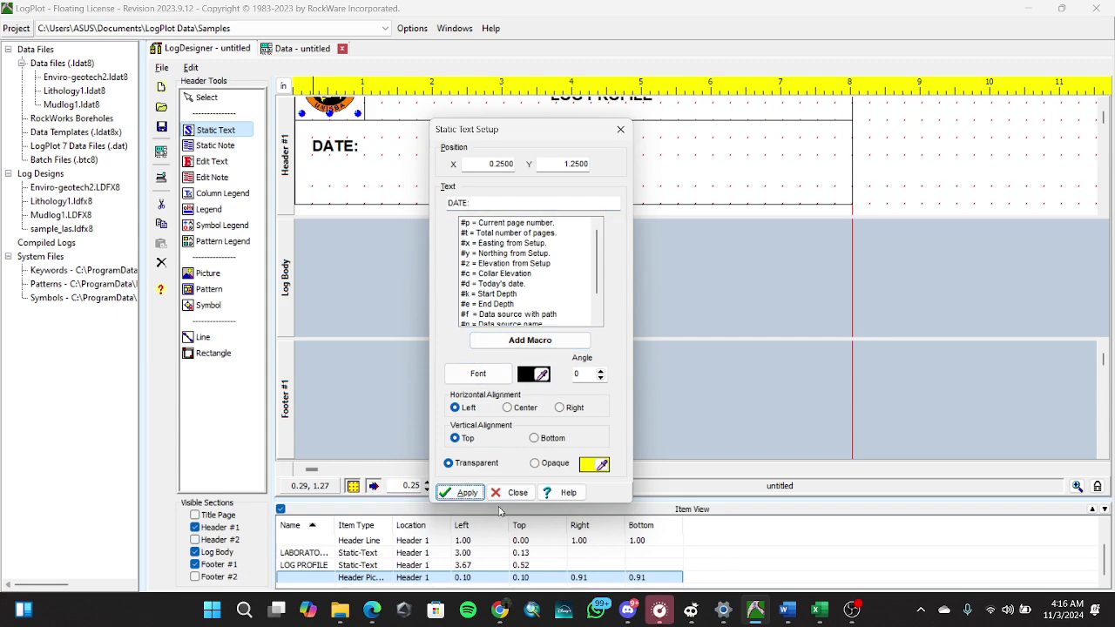
left_click(512, 492)
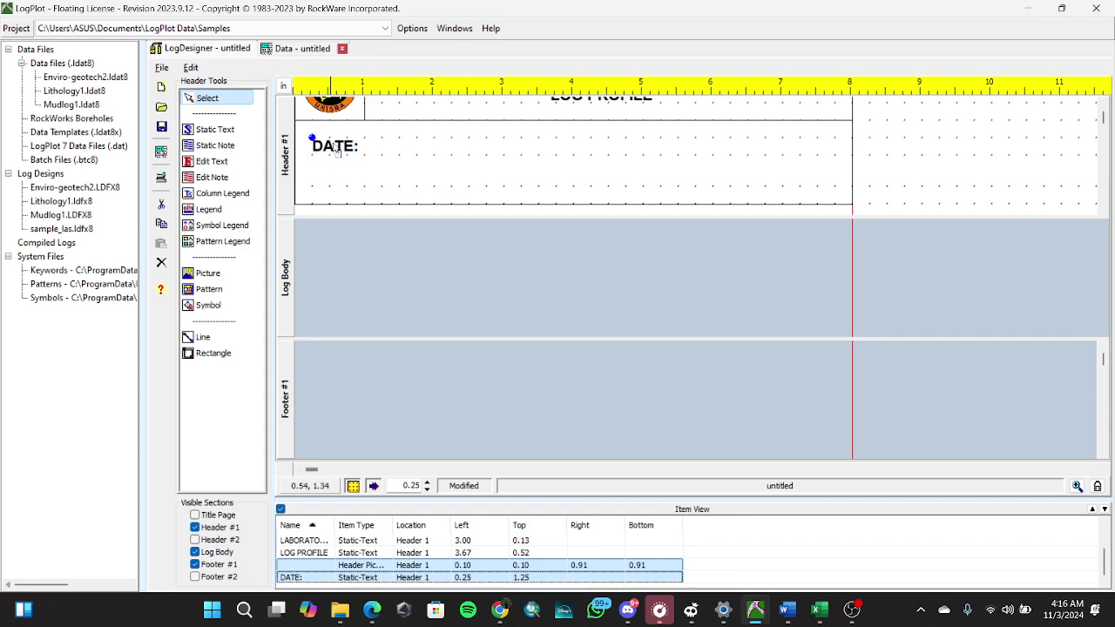
Duplicate the "DATE:" text and place the copy directly below the original, about 0.5 in lower.
key("ctrl+c")
key("ctrl+v")
left_click(370, 184)
left_click_drag(370, 185, 336, 185)
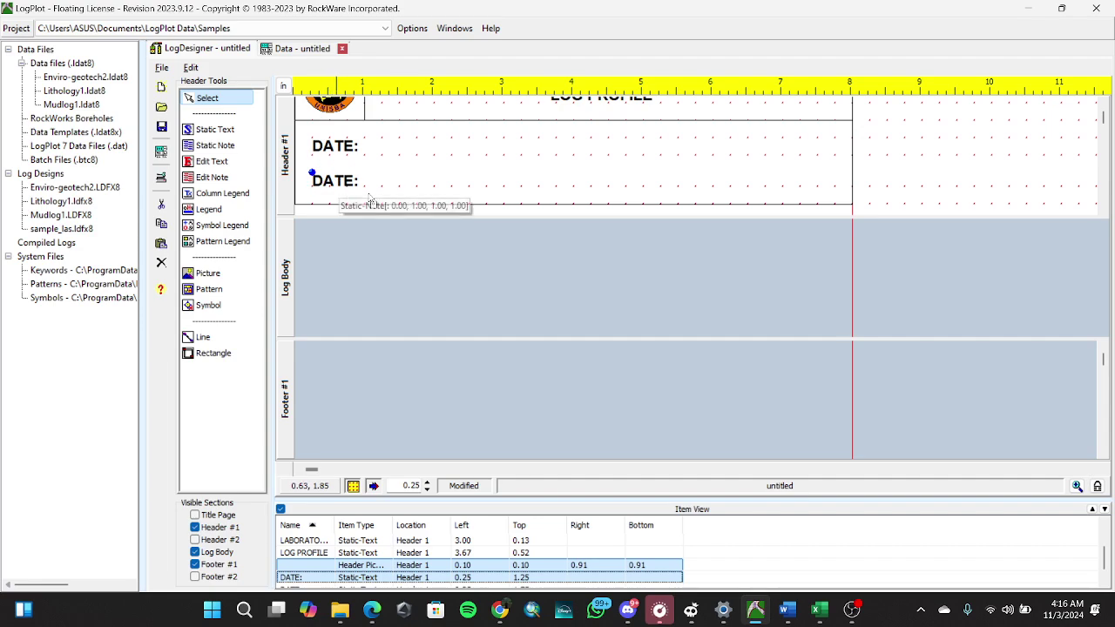
Set the upper "DATE:" text's font size to 12 and delete its larger duplicate below.
double_click(333, 148)
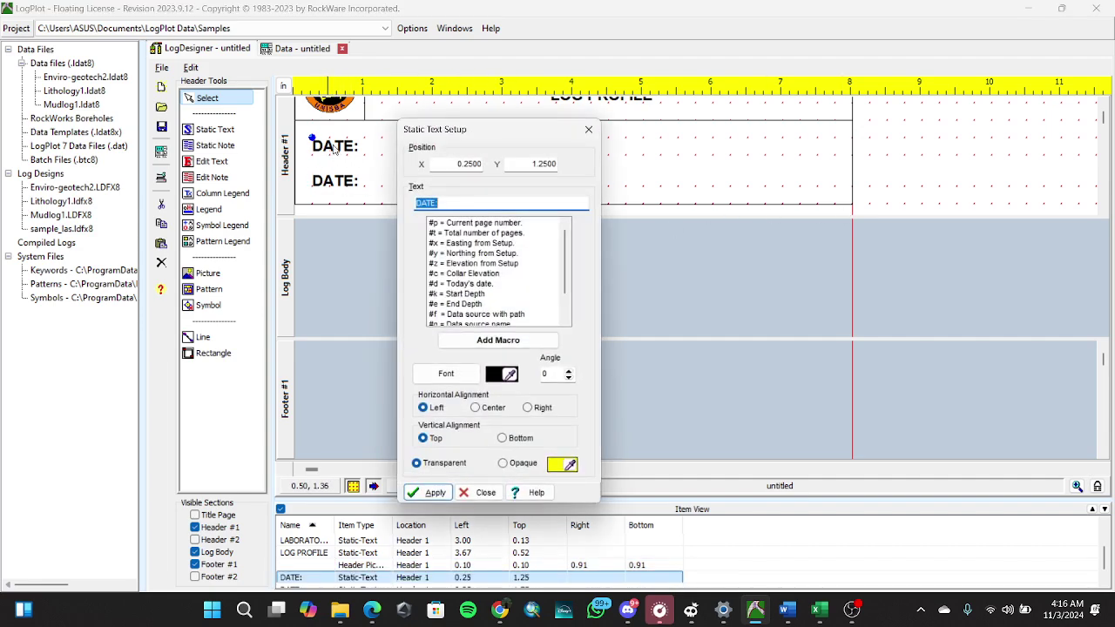
left_click(446, 373)
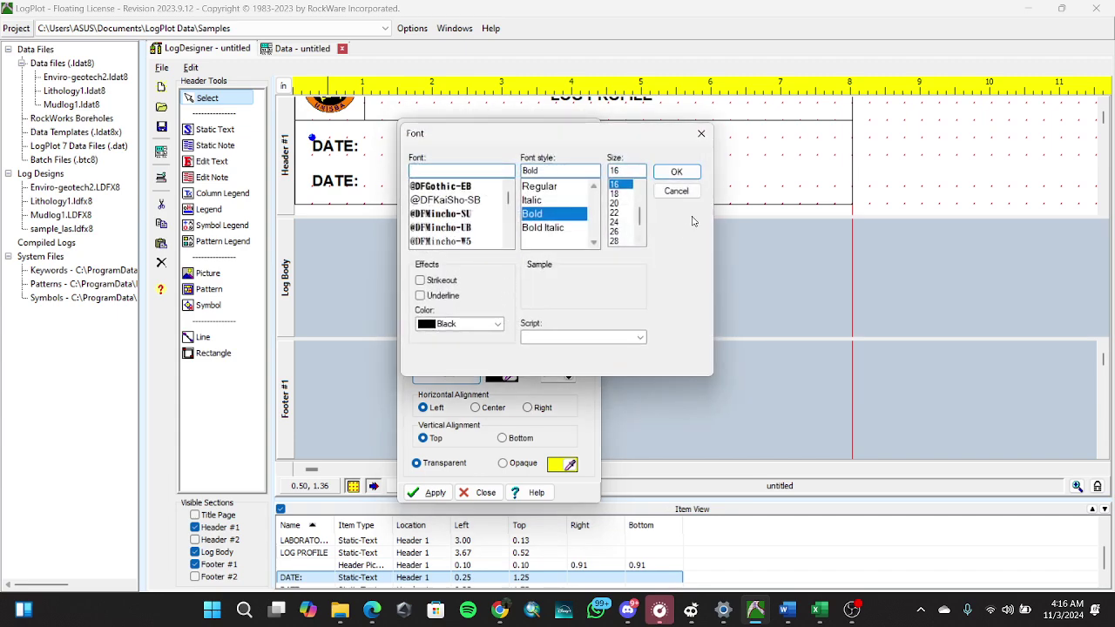
left_click(640, 188)
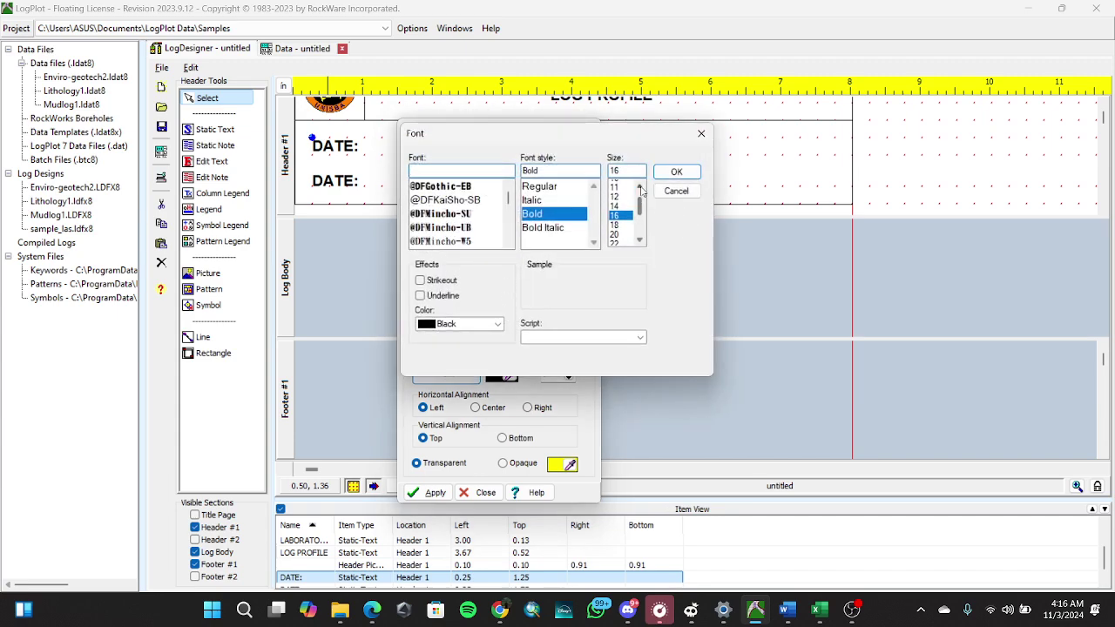
left_click(640, 188)
left_click(615, 222)
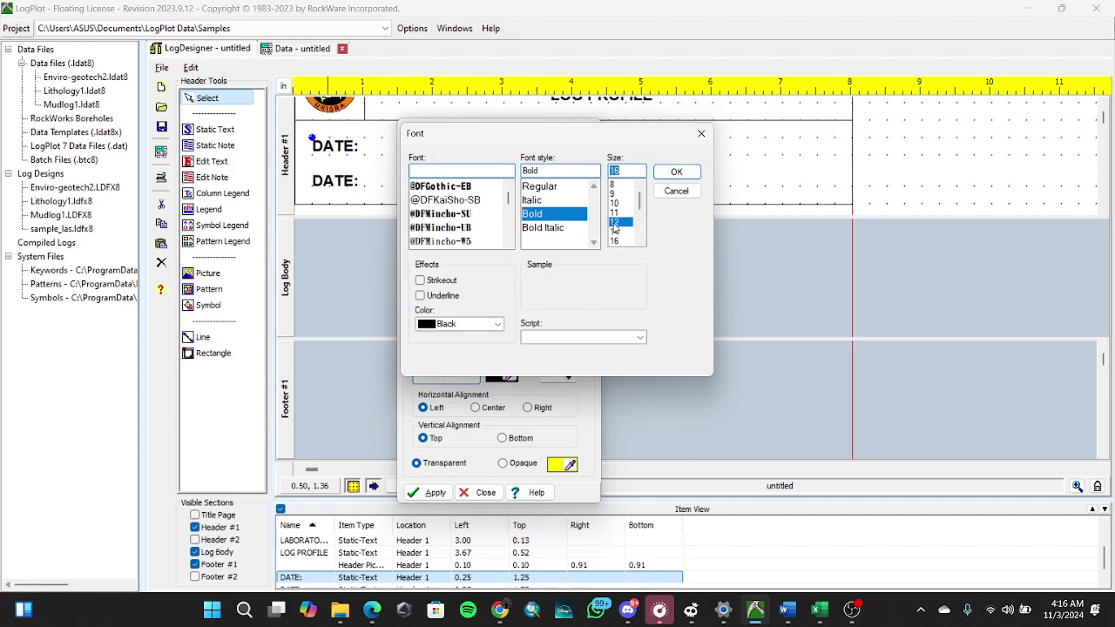
left_click(676, 172)
left_click(431, 492)
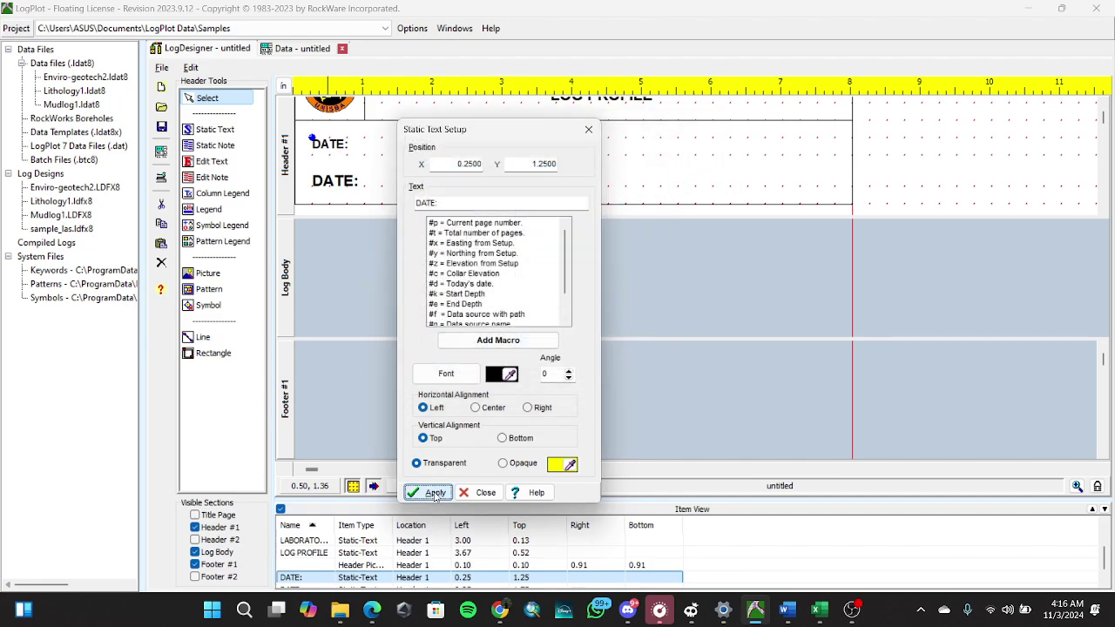
left_click(484, 492)
left_click(335, 182)
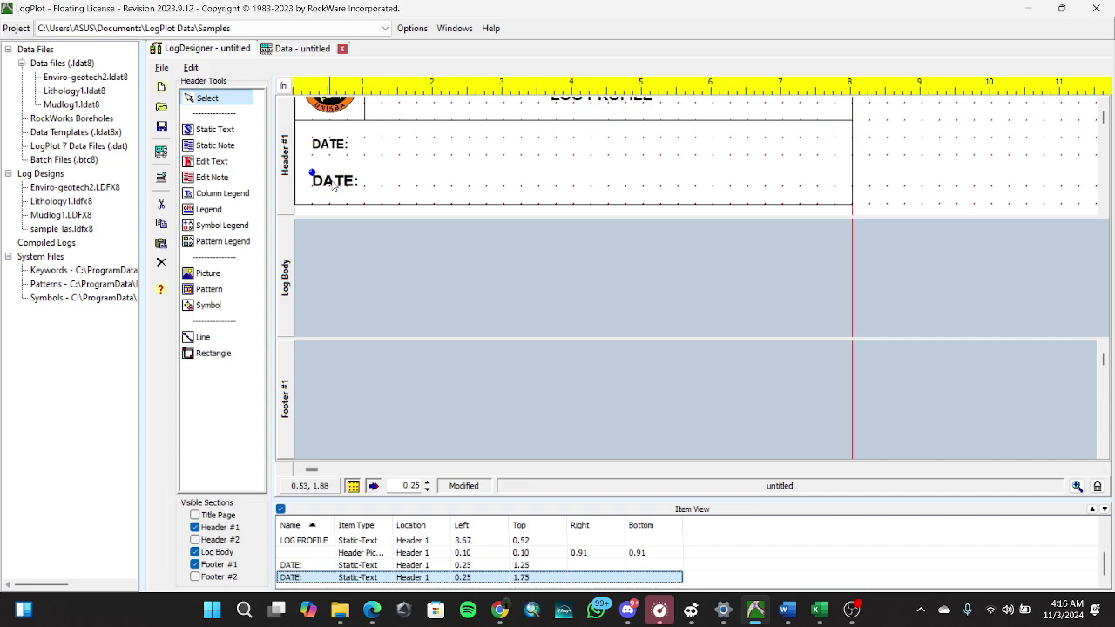
key("Delete")
Duplicate the "DATE:" text, place the copy directly below at X 0.25, Y 1.50, and change its text to "CODE:".
left_click(331, 154)
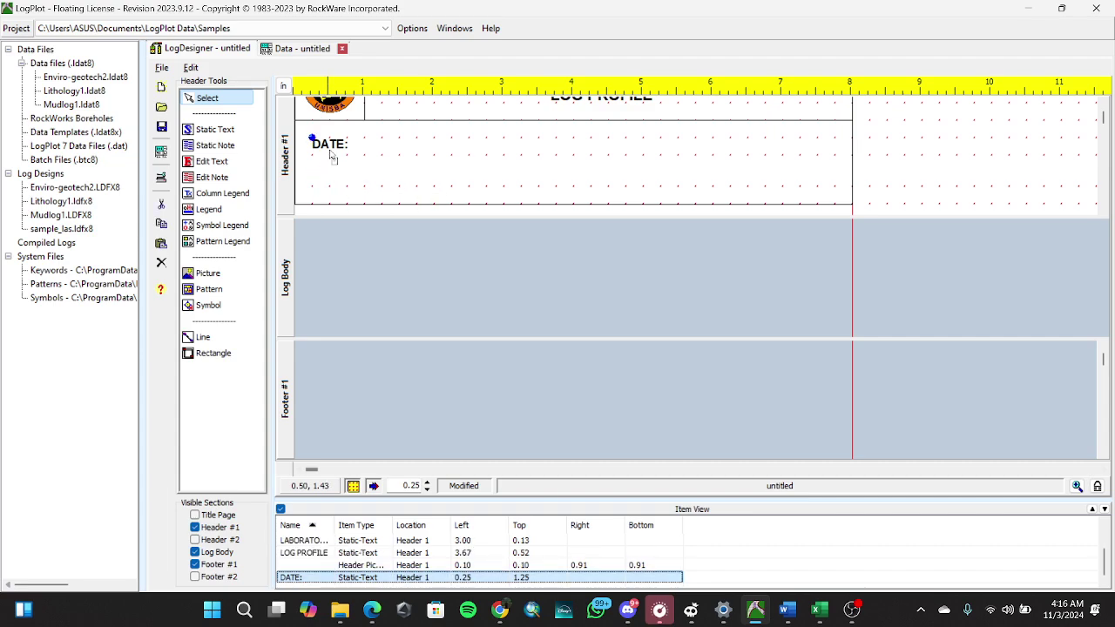
key("ctrl+c")
key("ctrl+v")
left_click_drag(366, 181, 333, 177)
double_click(330, 178)
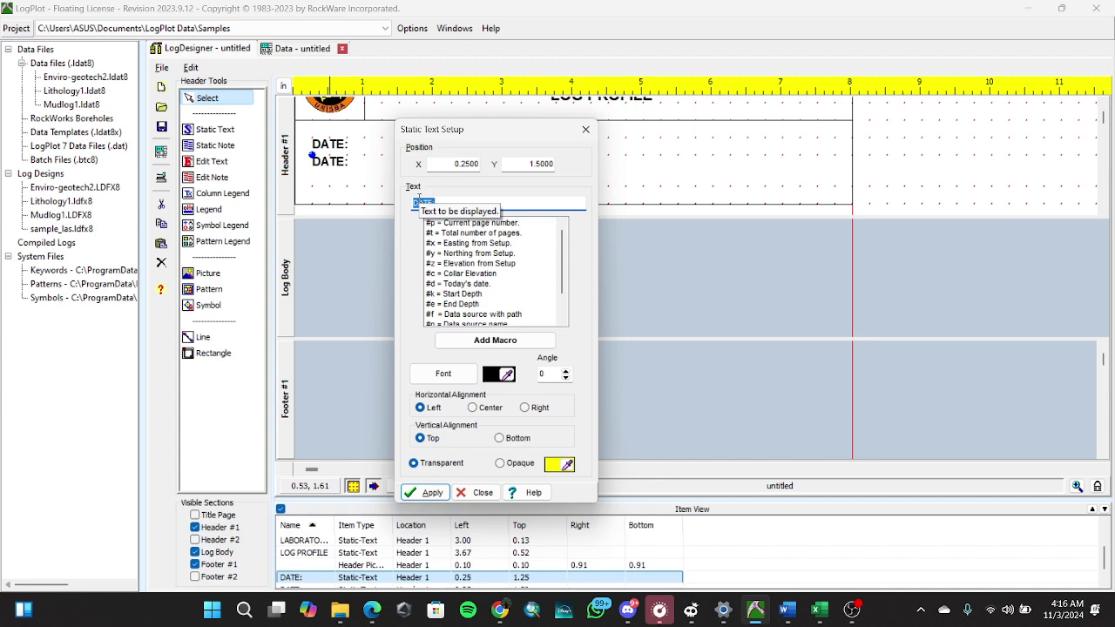
key("BackSpace")
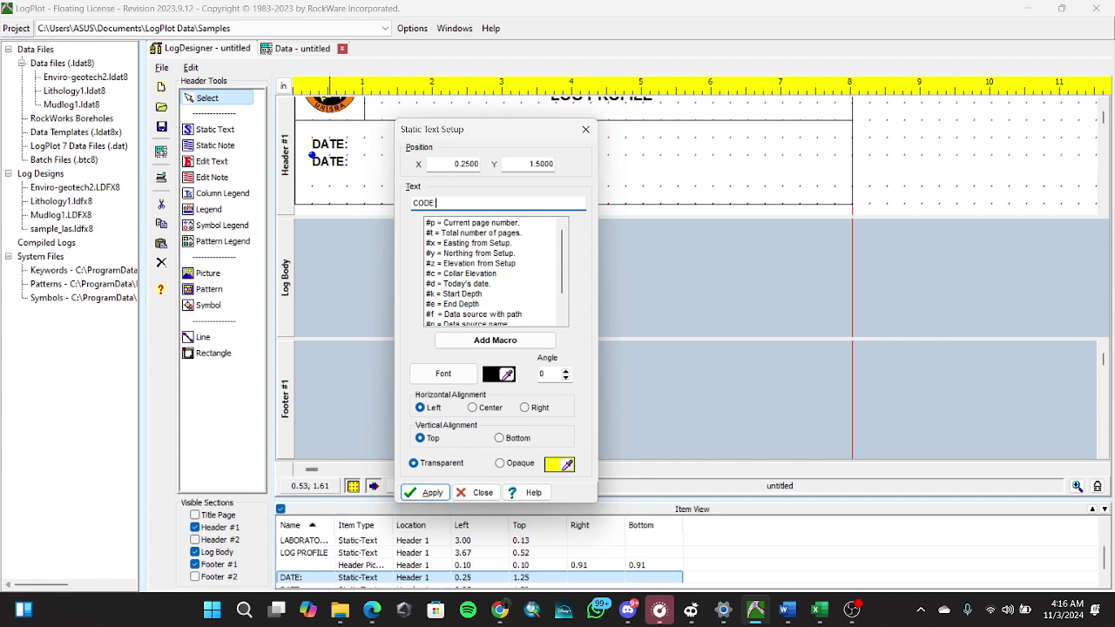
left_click(425, 492)
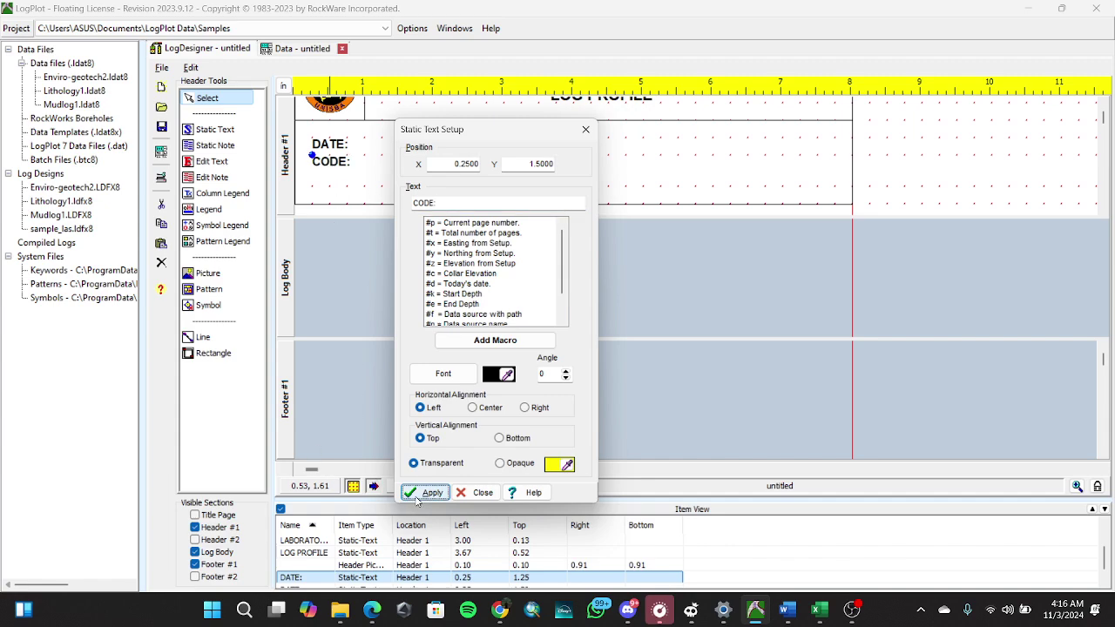
left_click(478, 493)
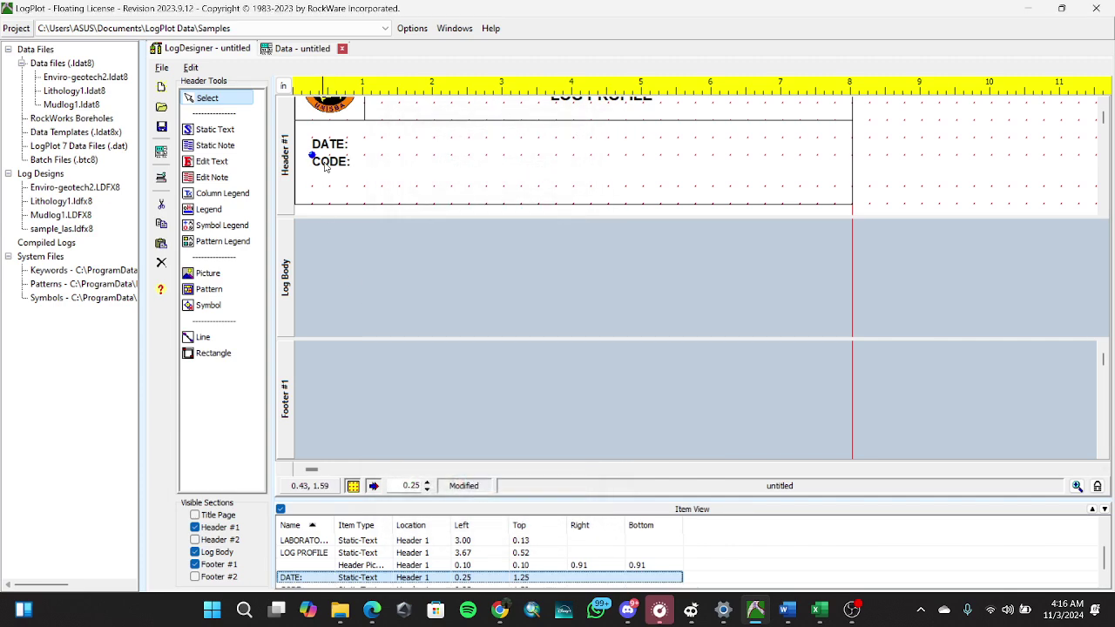
Duplicate the "CODE:" text to X 0.25, Y 1.75 and change the copy's text to "POSITION:".
mouse_move(326, 170)
left_mouse_down()
mouse_move(366, 196)
mouse_move(340, 185)
left_mouse_up()
double_click(338, 183)
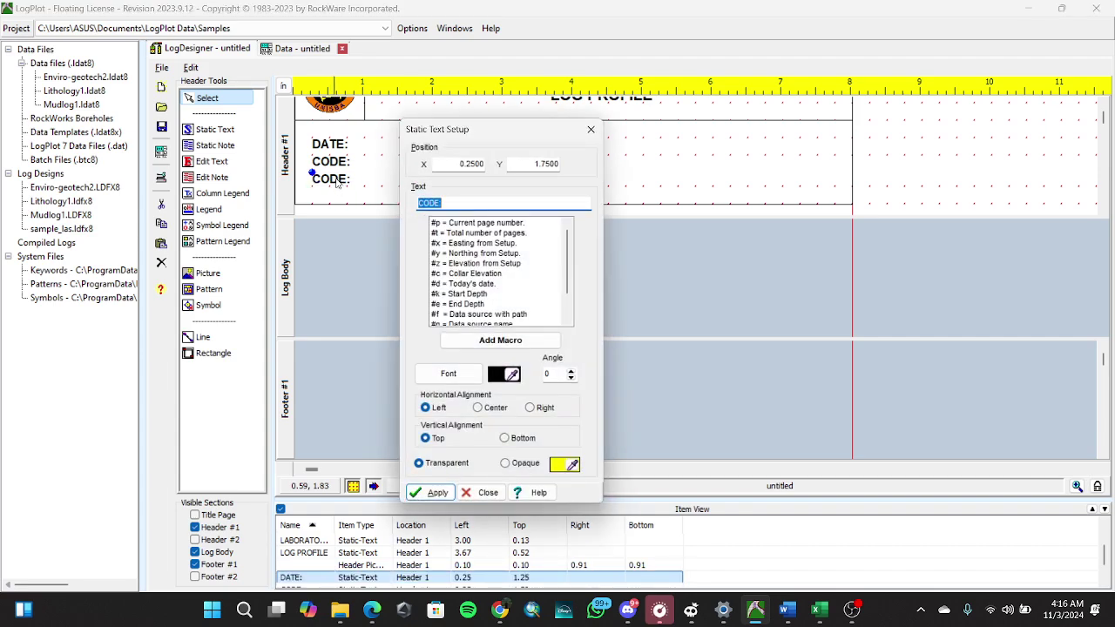
key("BackSpace")
left_click(438, 493)
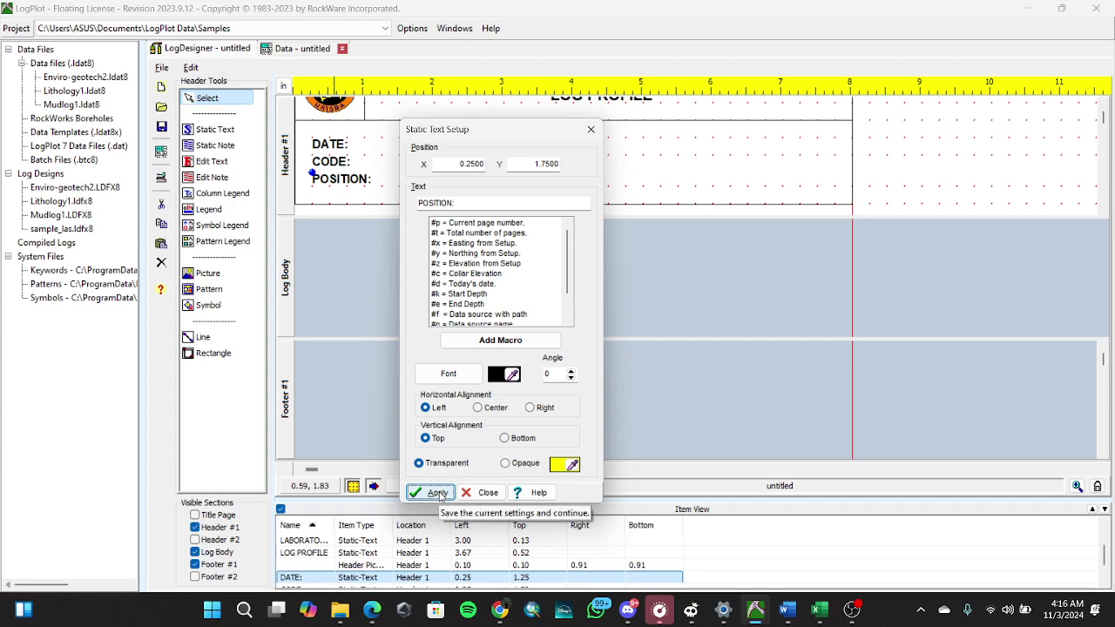
left_click(486, 493)
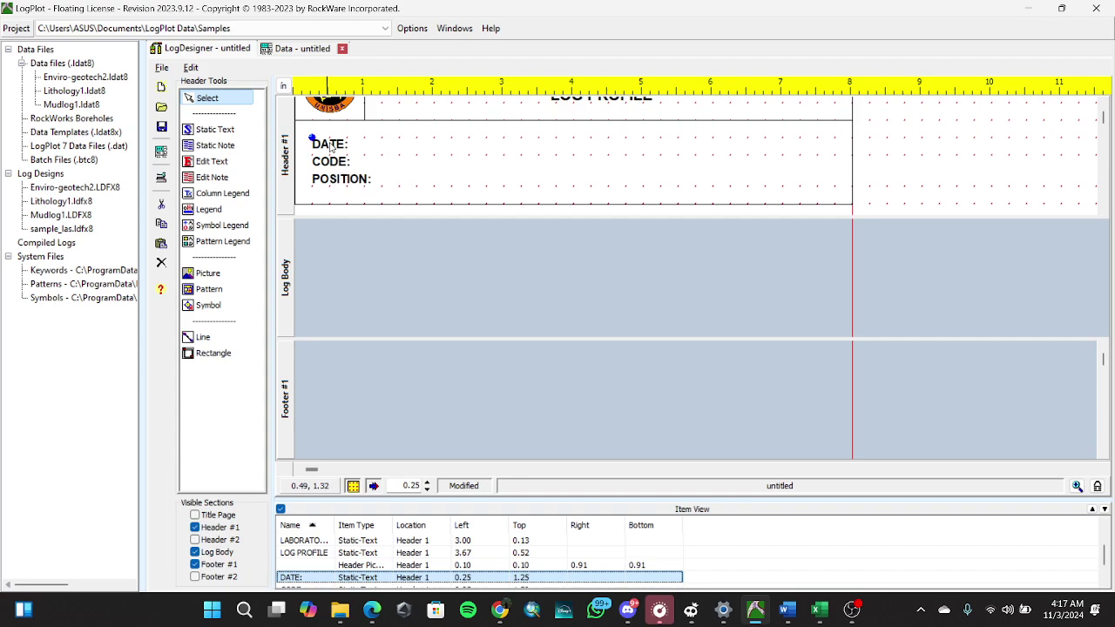
Move the "DATE:" label up in the header's information area to about 1.10 in from the top.
key("Up")
key("Up")
key("Up")
key("Up")
key("Up")
key("Up")
key("Up")
key("Up")
key("Up")
key("Up")
key("Up")
key("Up")
key("Up")
key("Up")
key("Up")
key("Up")
key("Up")
key("Up")
key("Up")
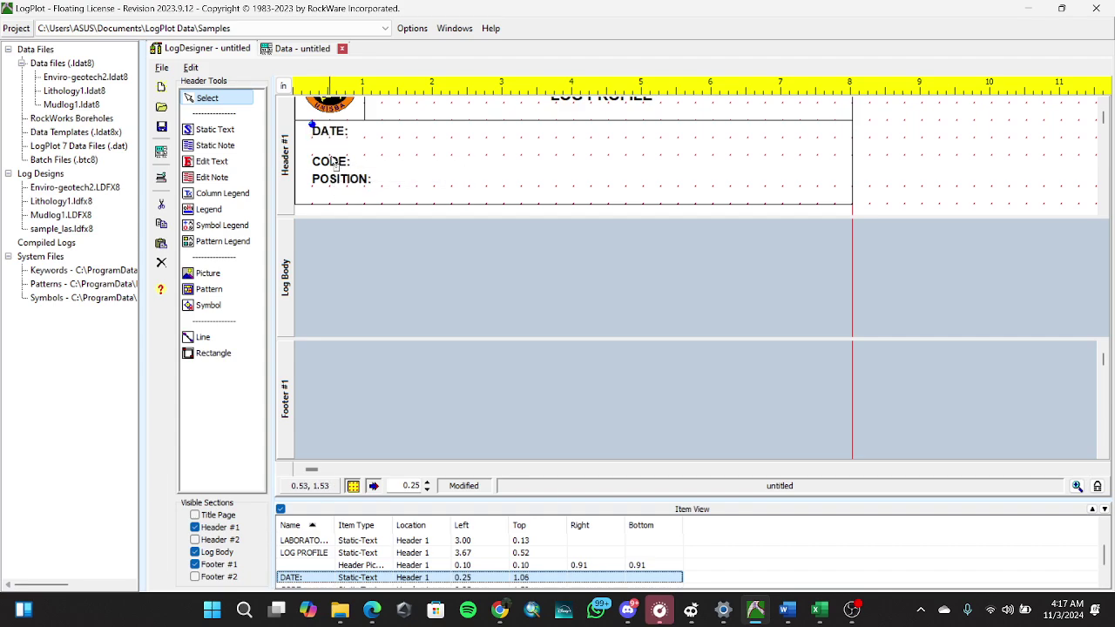
key("Down")
key("Down")
key("Down")
key("Down")
Move the "CODE:" label up to about 1.40 in from the top.
left_click(334, 165)
key("Up")
key("Up")
key("Up")
key("Up")
key("Up")
key("Up")
key("Up")
key("Up")
key("Up")
key("Up")
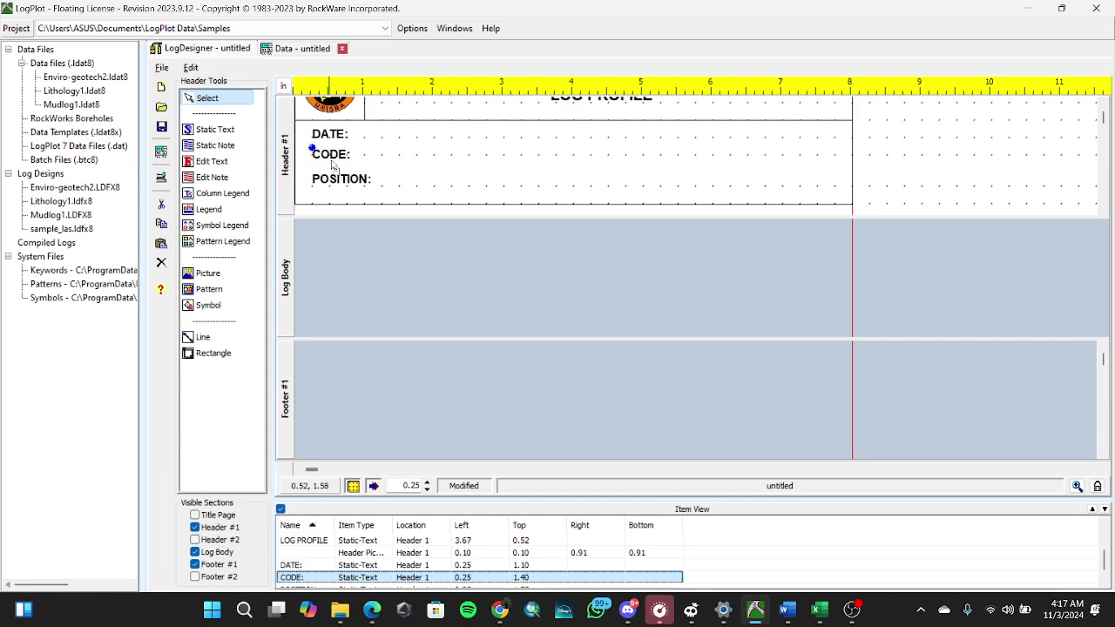
Adjust the "POSITION:" label's height to about 1.83 in from the top, near the lower frame line.
left_click(334, 179)
key("Up")
key("Up")
key("Up")
key("Up")
key("Up")
key("Up")
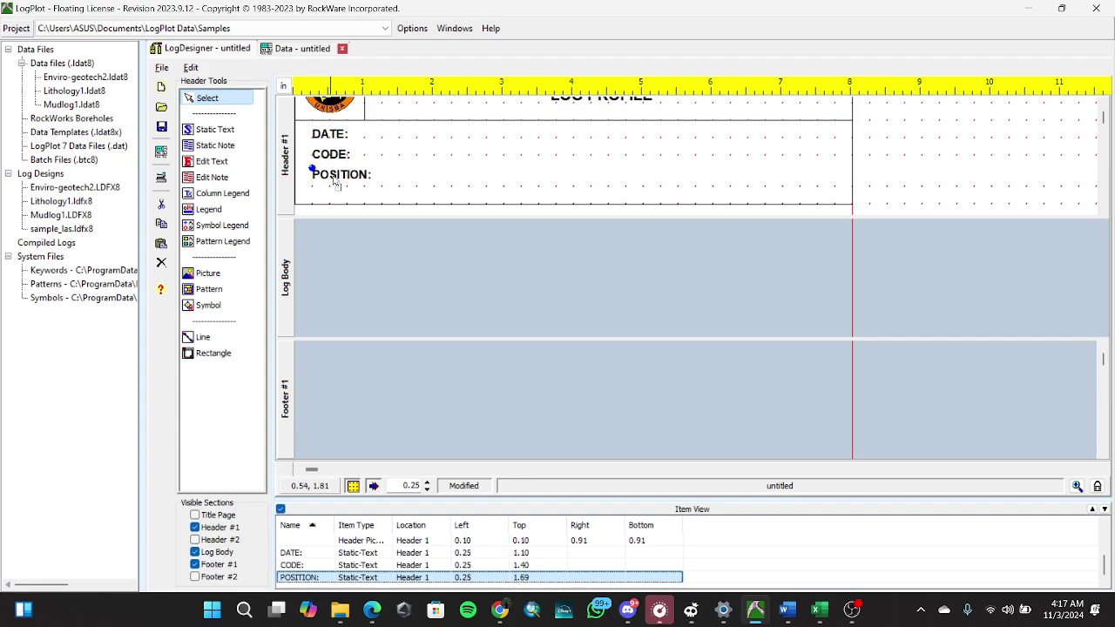
key("Down")
key("Down")
key("Down")
key("Down")
key("Down")
key("Down")
key("Down")
key("Down")
key("Down")
key("Down")
key("Down")
key("Down")
key("Down")
key("Down")
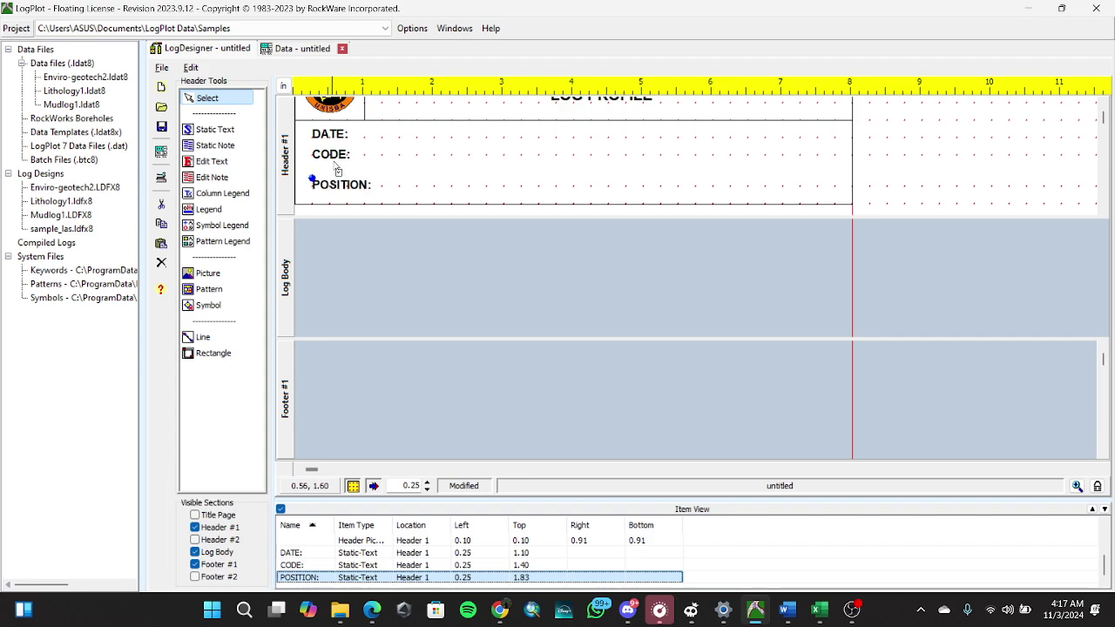
Move the "CODE:" label down to about 1.48 in, spacing it evenly between "DATE:" and "POSITION:".
left_click(336, 157)
key("Down")
key("Down")
key("Down")
key("Down")
key("Down")
key("Down")
key("Down")
key("Down")
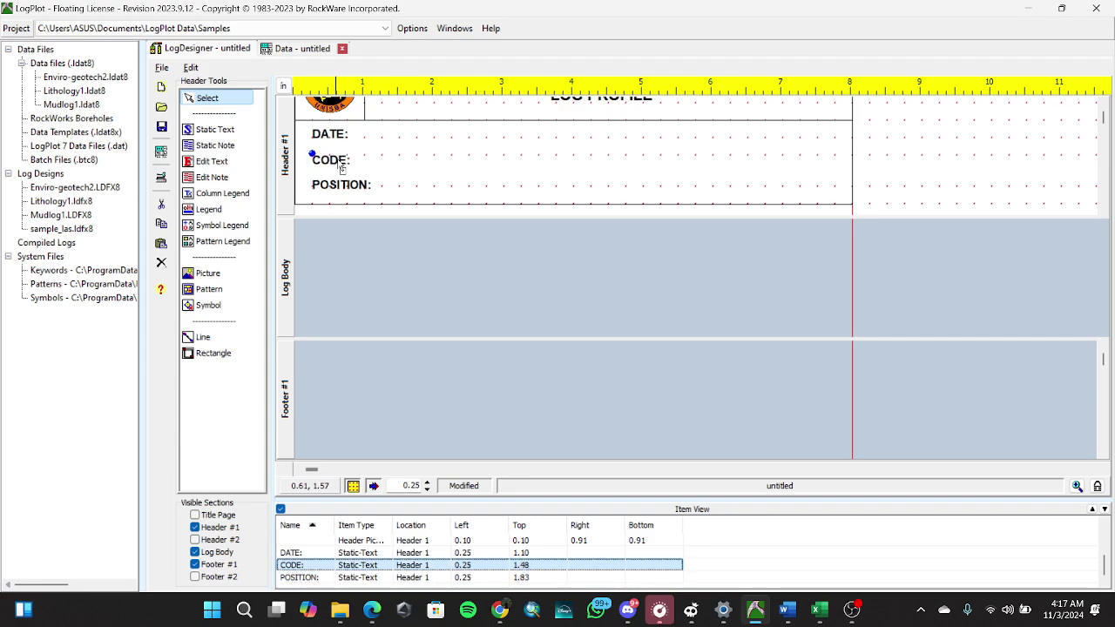
Duplicate the "POSITION:" label to X 2.50, Y 1.25 and change the copy's text to "ELEVATION:".
left_click(345, 186)
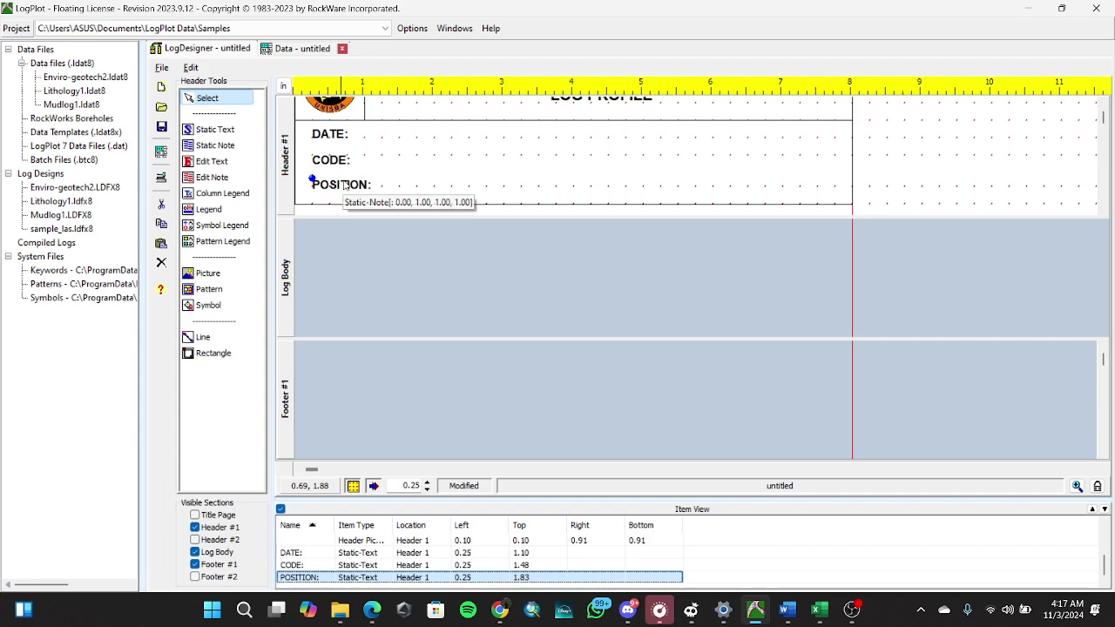
left_click_drag(351, 215, 492, 148)
double_click(492, 148)
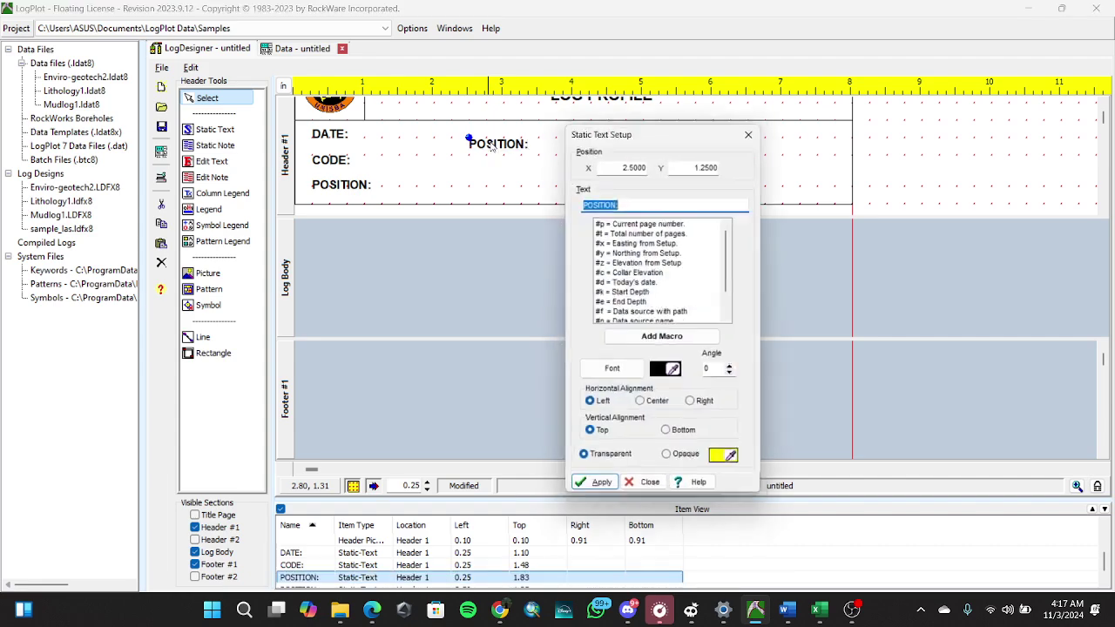
type("ELEVA")
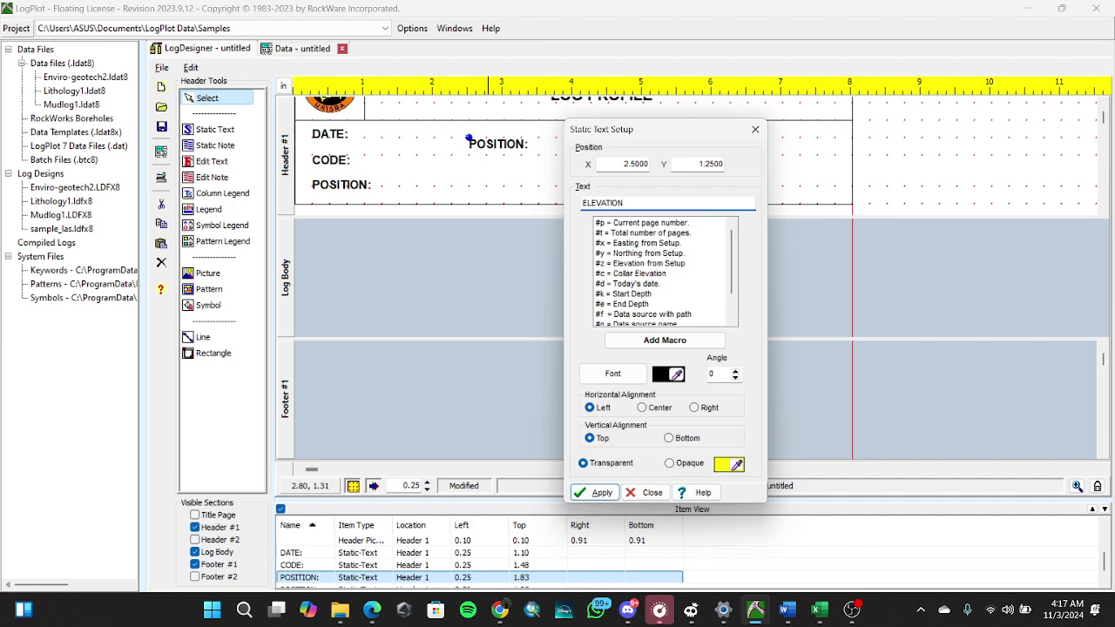
left_click(596, 492)
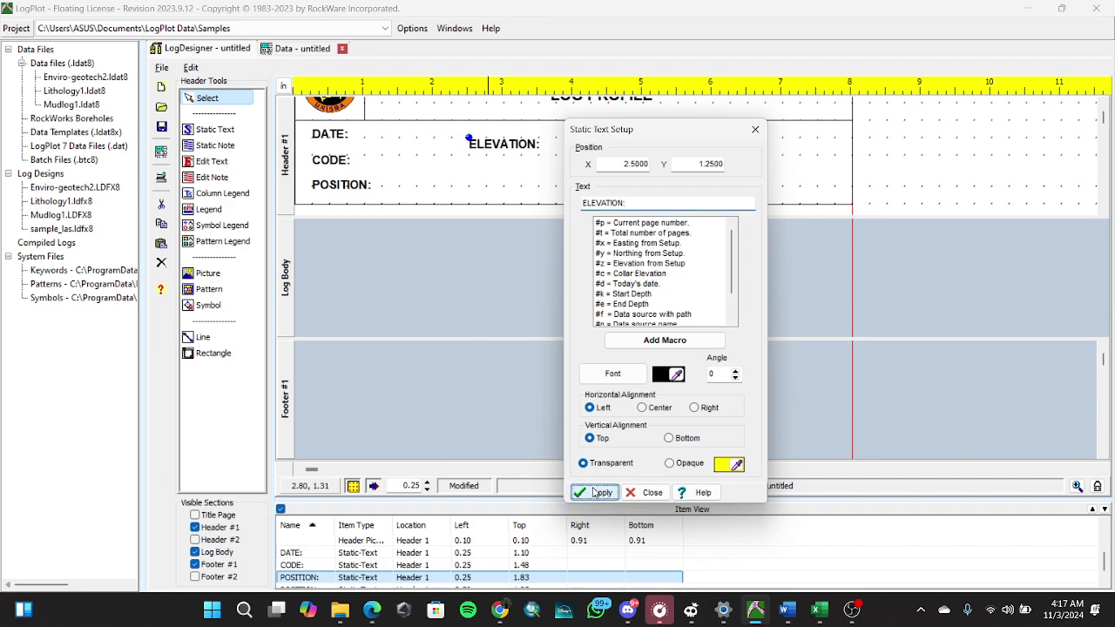
left_click(645, 493)
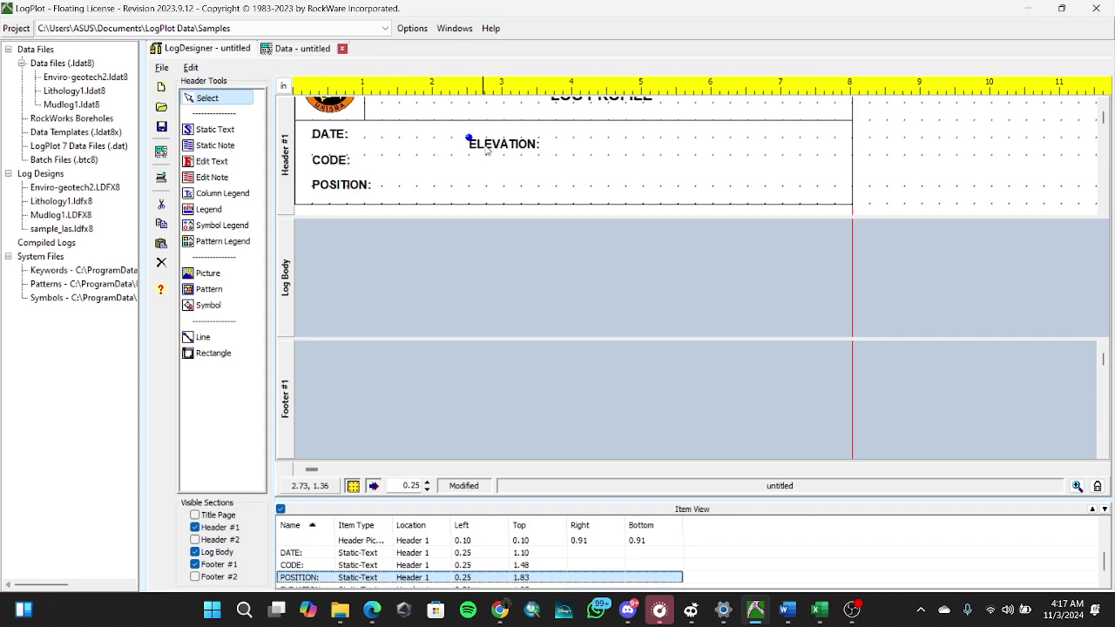
Duplicate the "ELEVATION:" label directly below at X 2.50, Y 1.50 and change the copy's text to "GEOLOGIST:".
left_click_drag(487, 149, 493, 171)
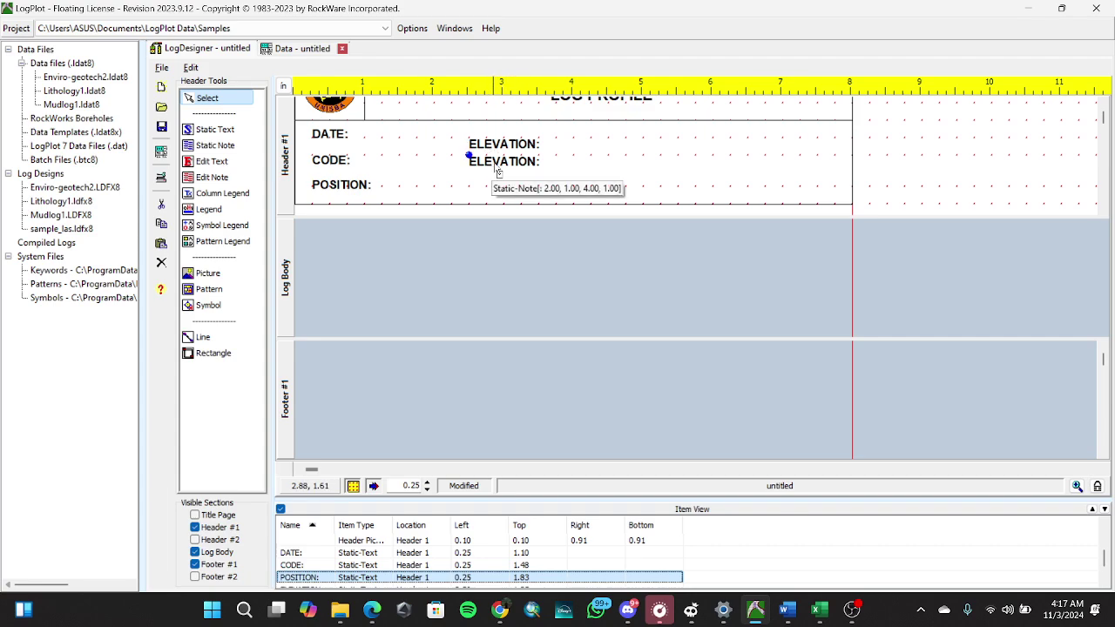
double_click(496, 169)
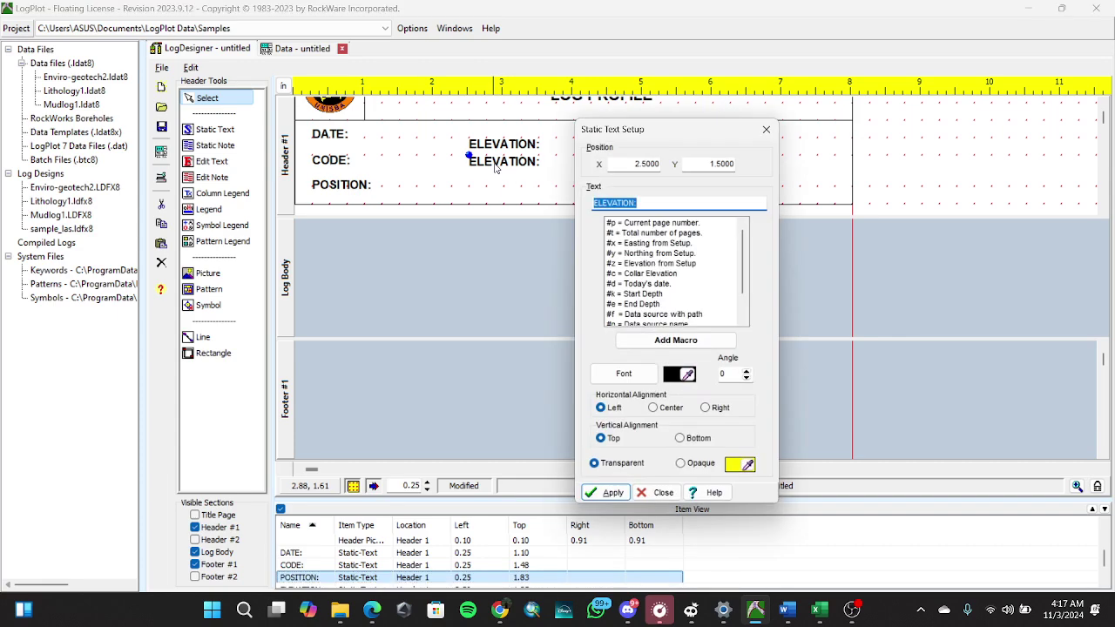
type("GEOLOGIST:")
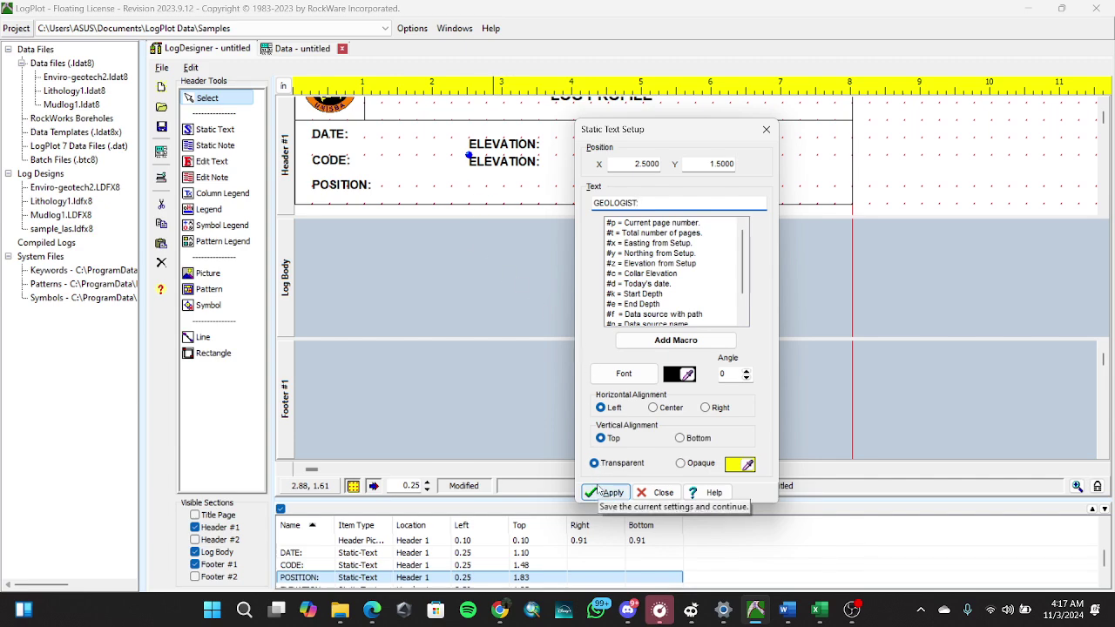
left_click(612, 493)
left_click(659, 492)
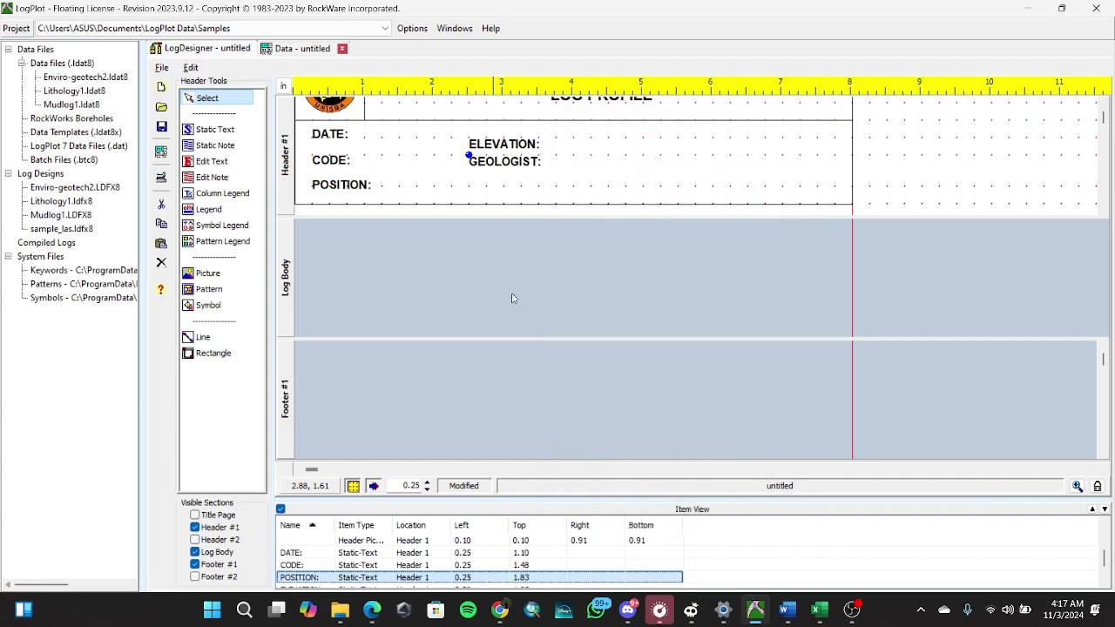
Duplicate the "GEOLOGIST:" label to X 4.75, Y 1.25 and change the copy's text to "COORDINATE:".
mouse_move(494, 169)
left_mouse_down()
mouse_move(507, 193)
mouse_move(496, 186)
left_mouse_up()
left_click_drag(498, 185, 655, 148)
double_click(654, 148)
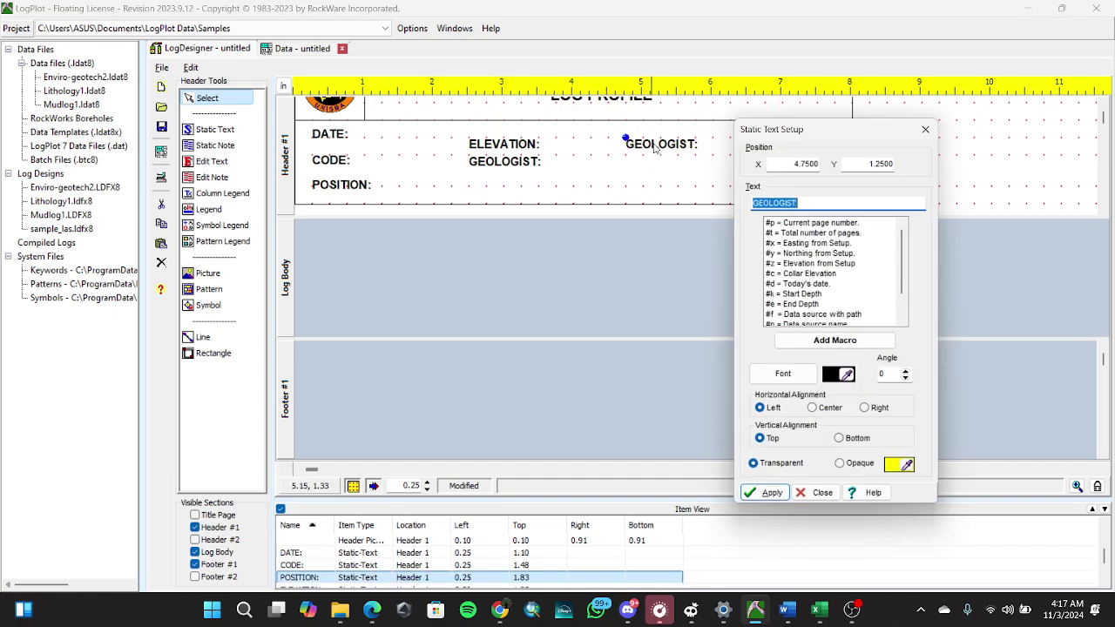
type("COORDINATE:")
left_click(766, 493)
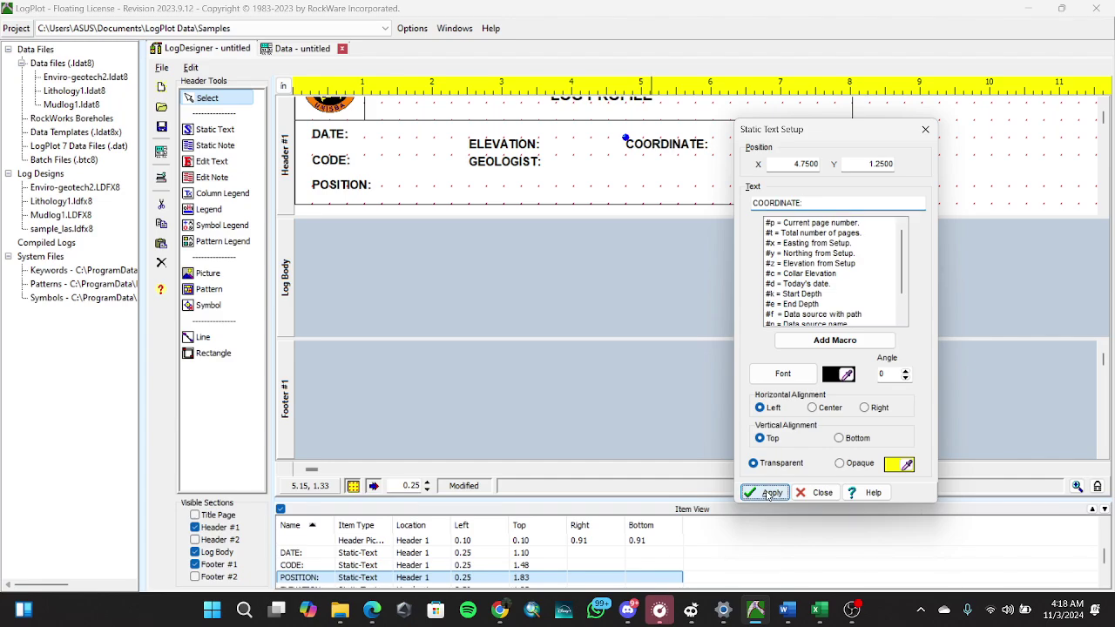
left_click(819, 493)
double_click(670, 149)
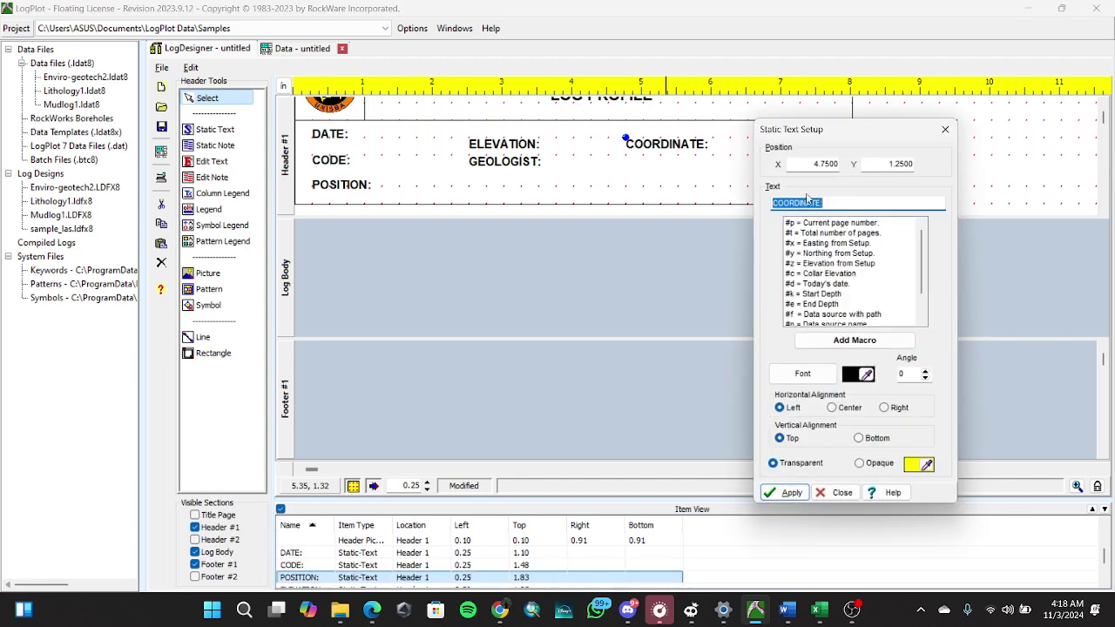
left_click(801, 490)
left_click(840, 493)
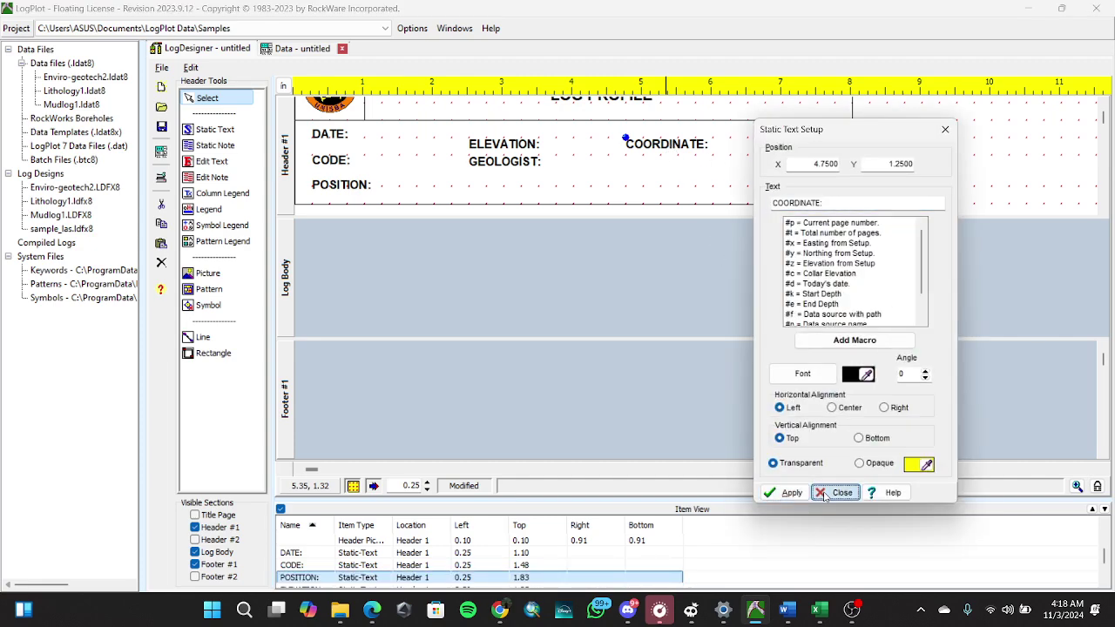
Duplicate the "COORDINATE:" label beside the original at X 6.00, Y 1.25 and change the copy's text to "X:".
key("ctrl+c")
key("ctrl+v")
left_click_drag(712, 189, 766, 152)
double_click(758, 145)
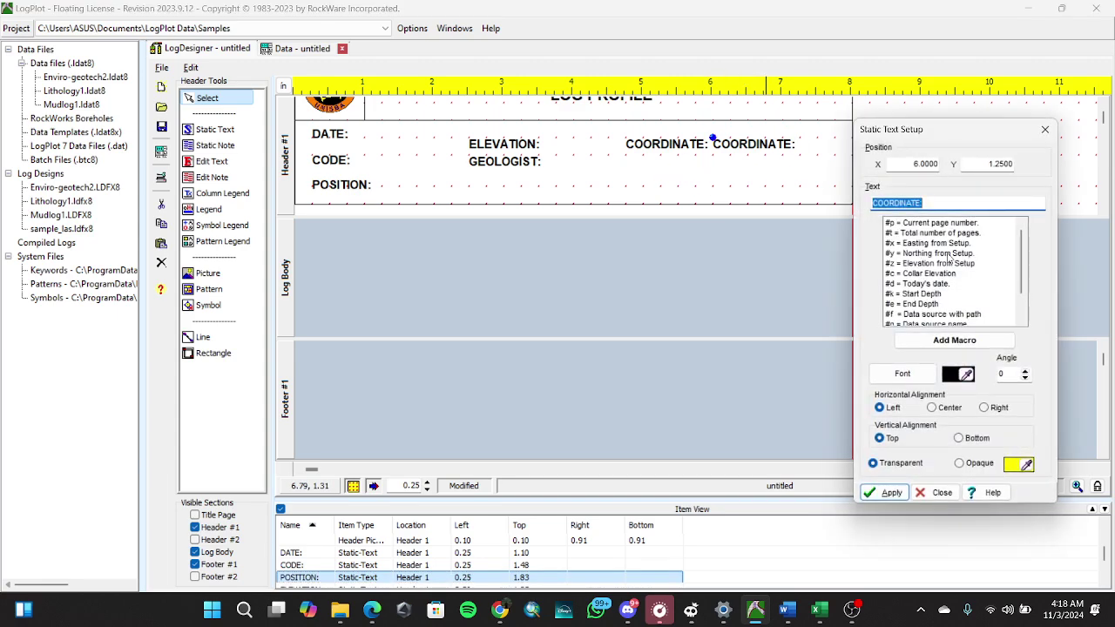
key("BackSpace")
type("X:")
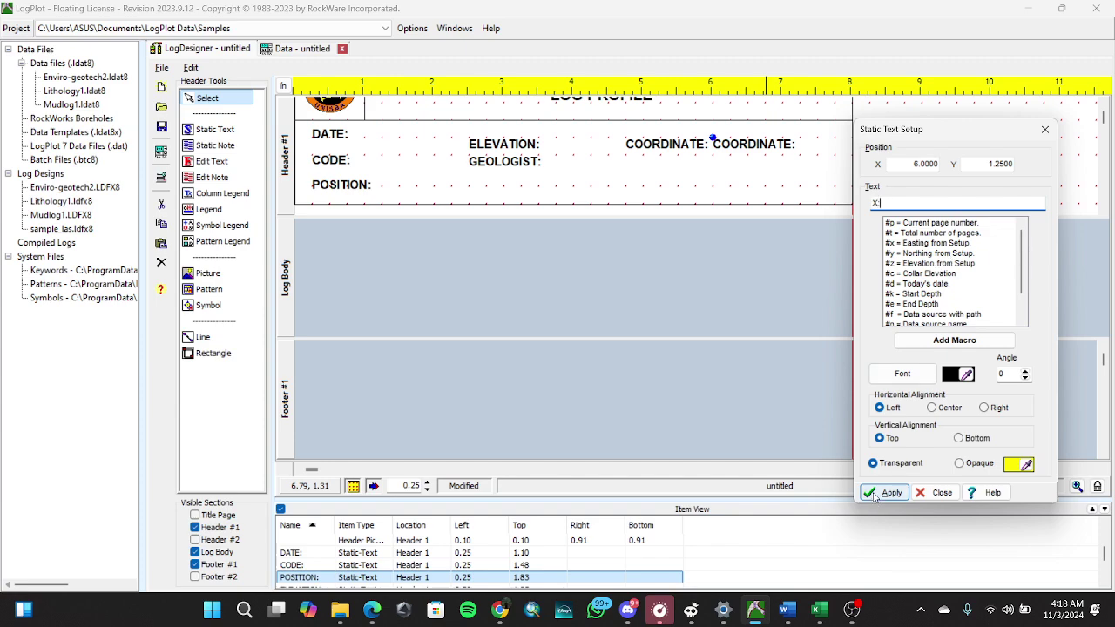
left_click(887, 493)
left_click(936, 493)
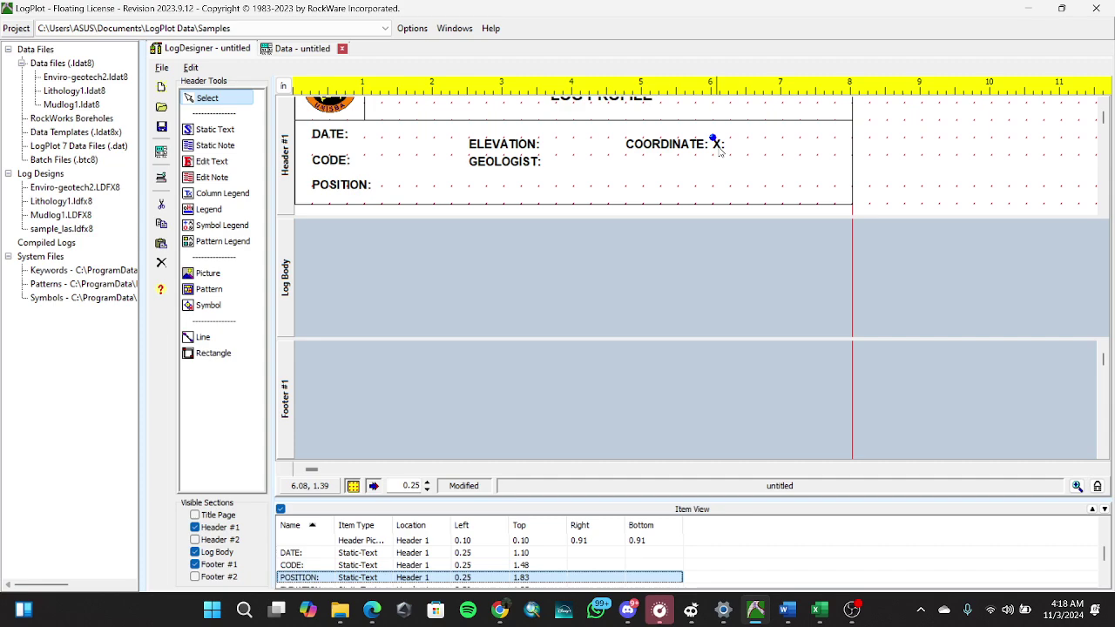
Duplicate the "X:" label directly below at X 6.00, Y 1.50 and change the copy's text to "Y:".
mouse_move(722, 155)
left_mouse_down()
mouse_move(754, 181)
mouse_move(719, 166)
left_mouse_up()
double_click(718, 163)
key("BackSpace")
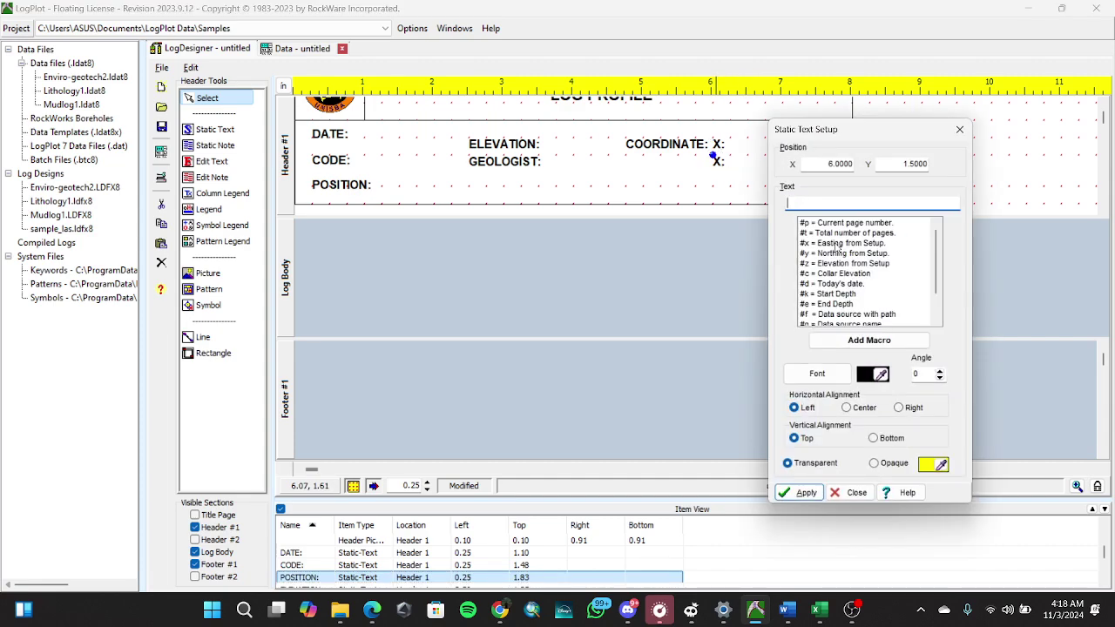
type("Y:")
key("Return")
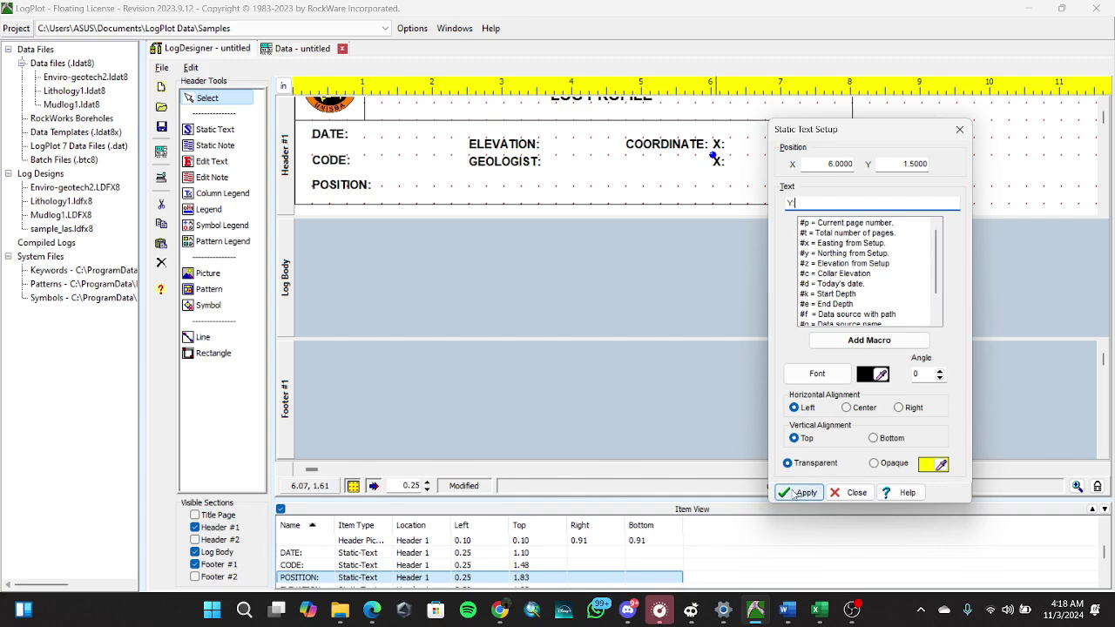
left_click(844, 493)
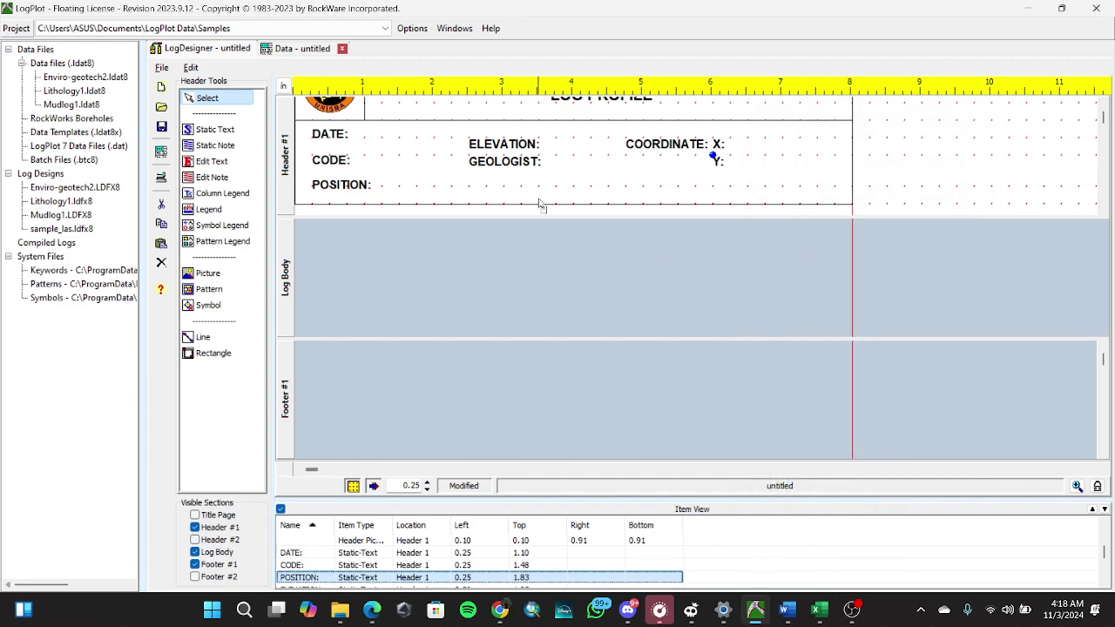
Move the "ELEVATION:" label up to Y 1.10, level with the "DATE:" label.
left_click(212, 161)
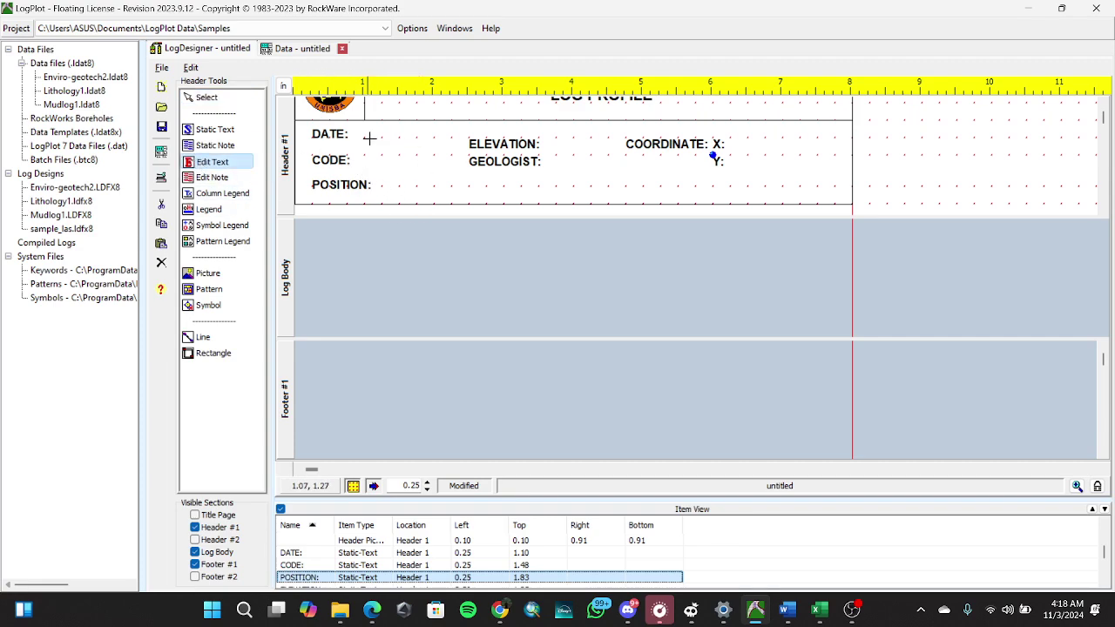
left_click(207, 98)
left_click(512, 148)
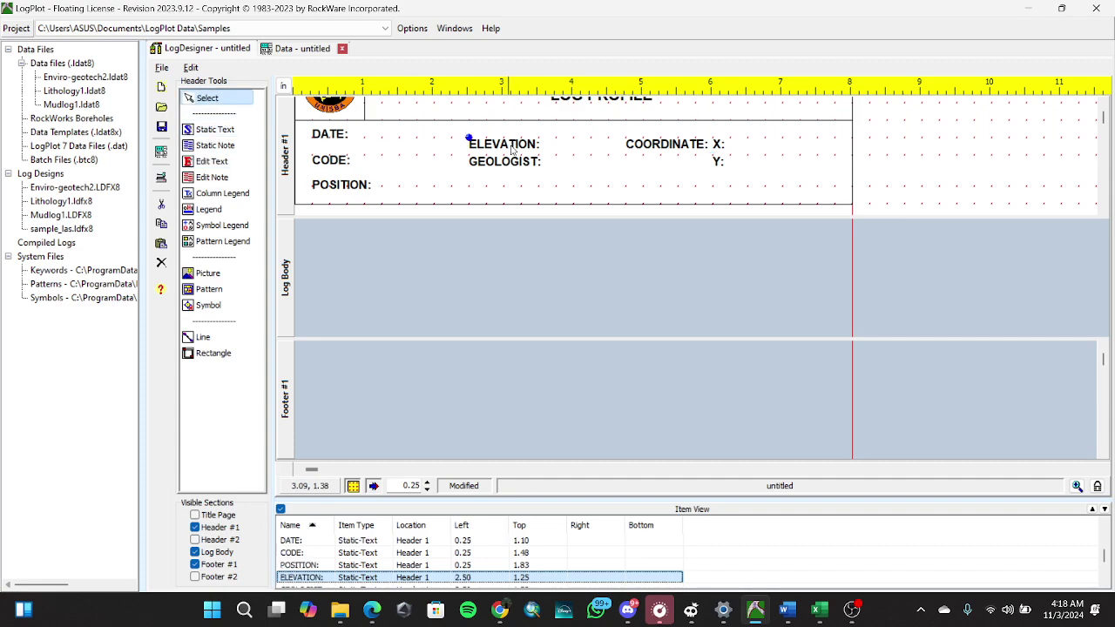
key("Up")
key("Up")
key("Up")
key("Up")
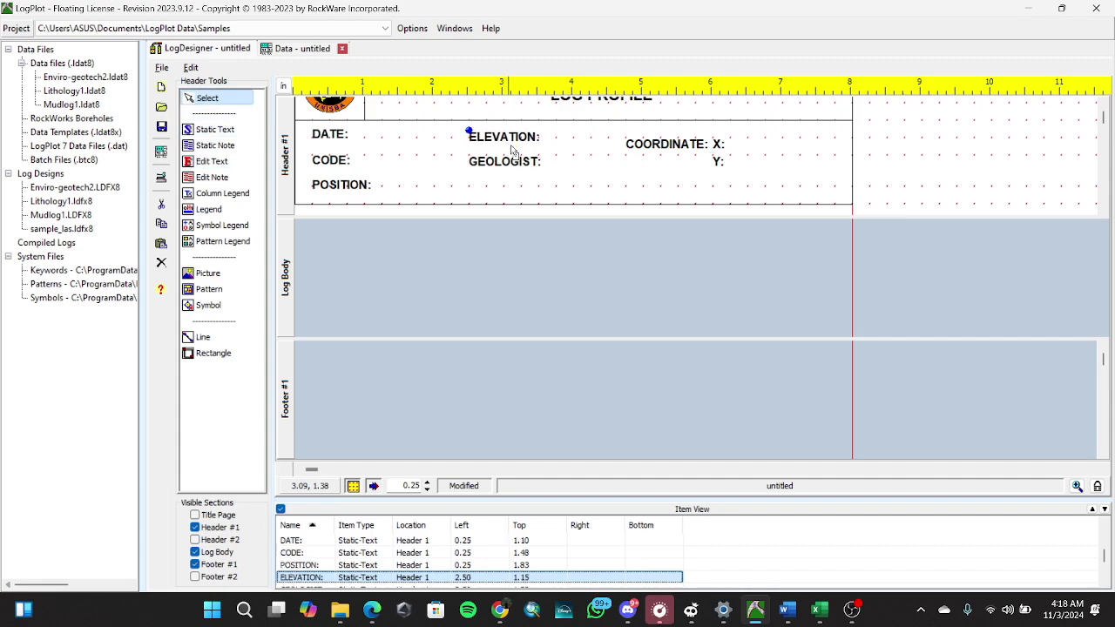
key("Up")
key("Up")
key("Up")
key("Up")
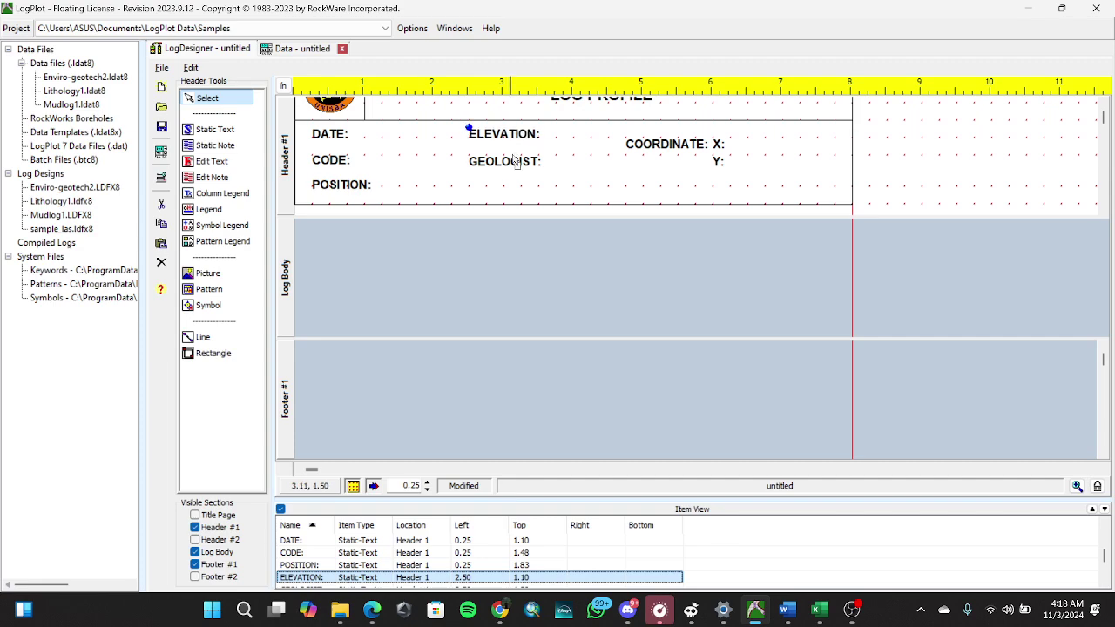
Move the "COORDINATE:" label up to Y 1.13.
left_click(511, 164)
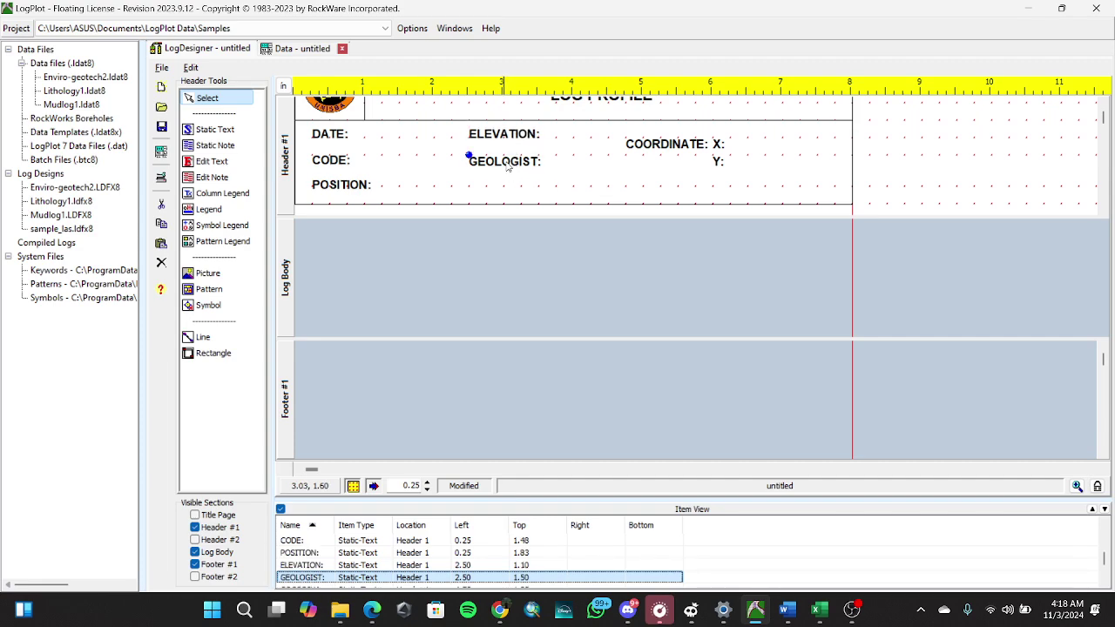
left_click(663, 145)
key("Up")
key("Up")
key("Up")
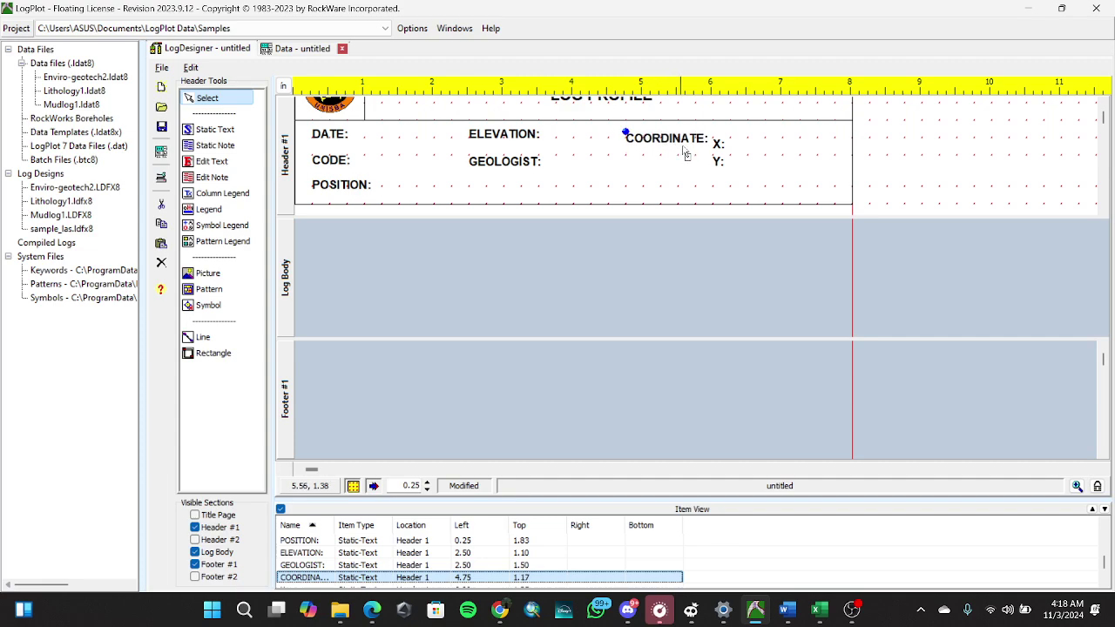
key("Up")
key("Up")
key("Up")
key("Up")
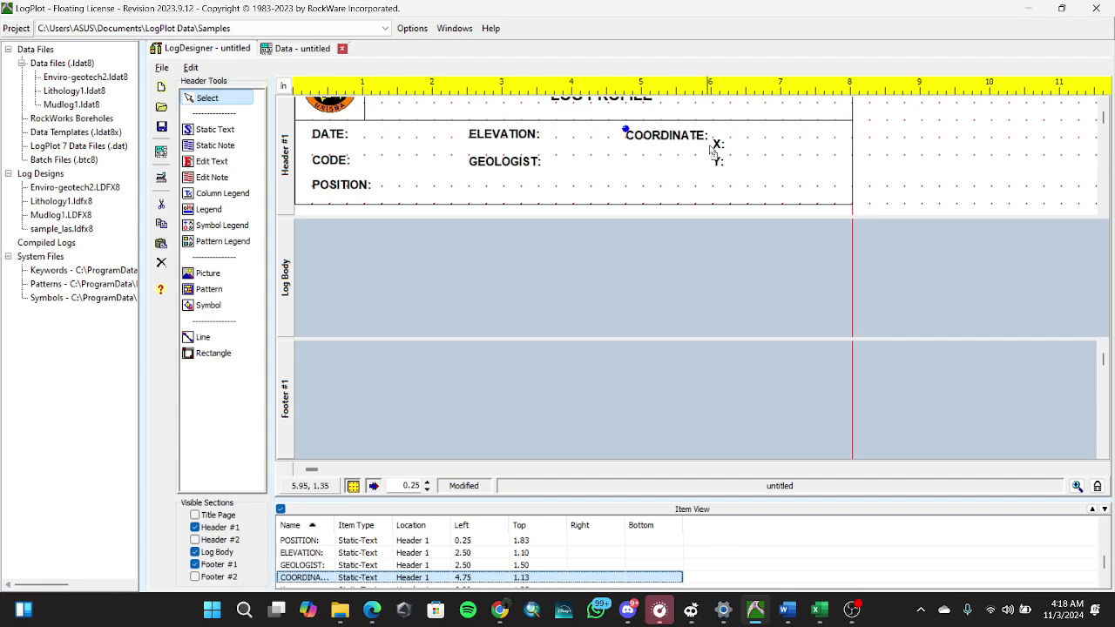
Move the "X:" label up to Y 1.15, in line with the "COORDINATE:" label.
left_click(716, 144)
key("Up")
key("Up")
key("Up")
key("Up")
key("Up")
key("Up")
key("Up")
key("Up")
key("Up")
key("Up")
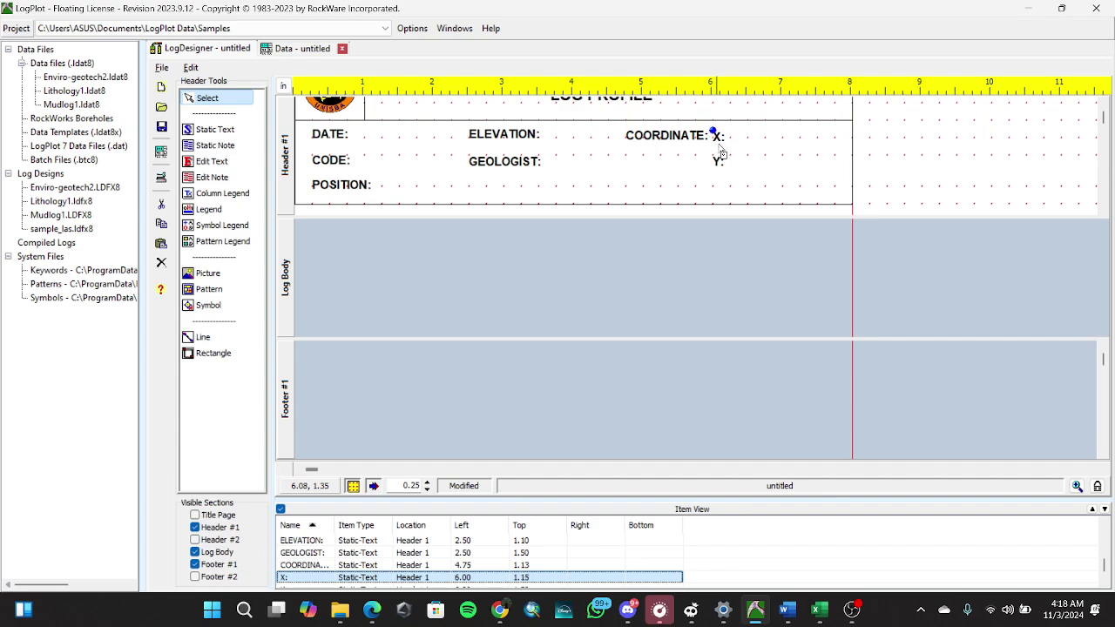
Move the "Y:" label up to Y 1.42, closer beneath the "X:" label.
left_click(717, 162)
key("Up")
key("Up")
key("Up")
key("Up")
key("Up")
key("Up")
key("Up")
key("Up")
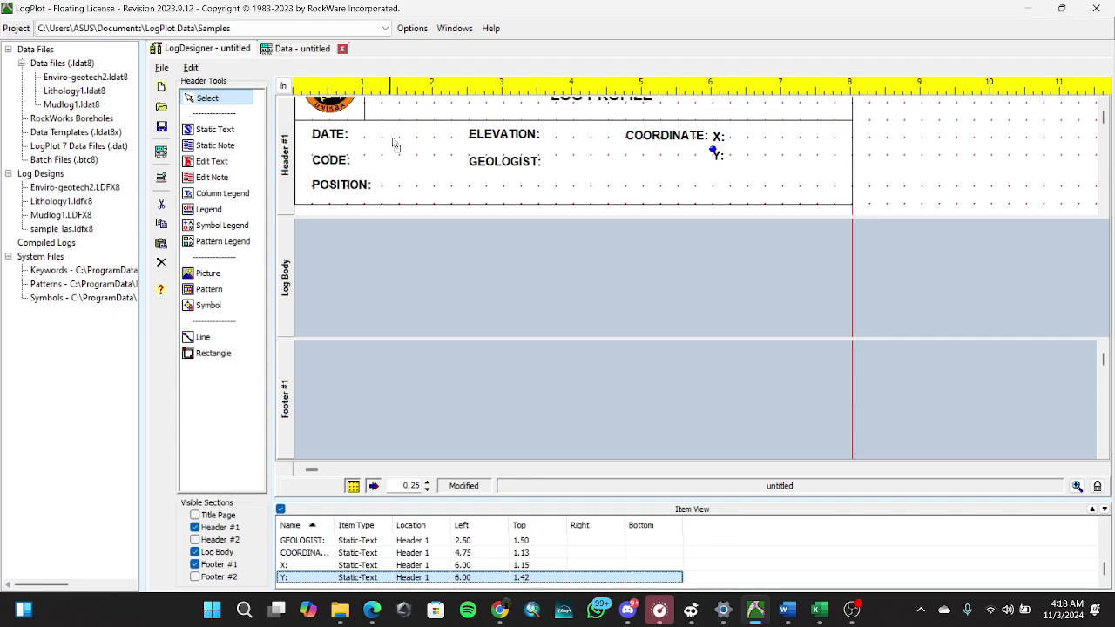
Add an edit-text field at X 1.00, Y 1.25 beside the "DATE:" label, named NAMA in the Edit-Text group.
left_click(212, 161)
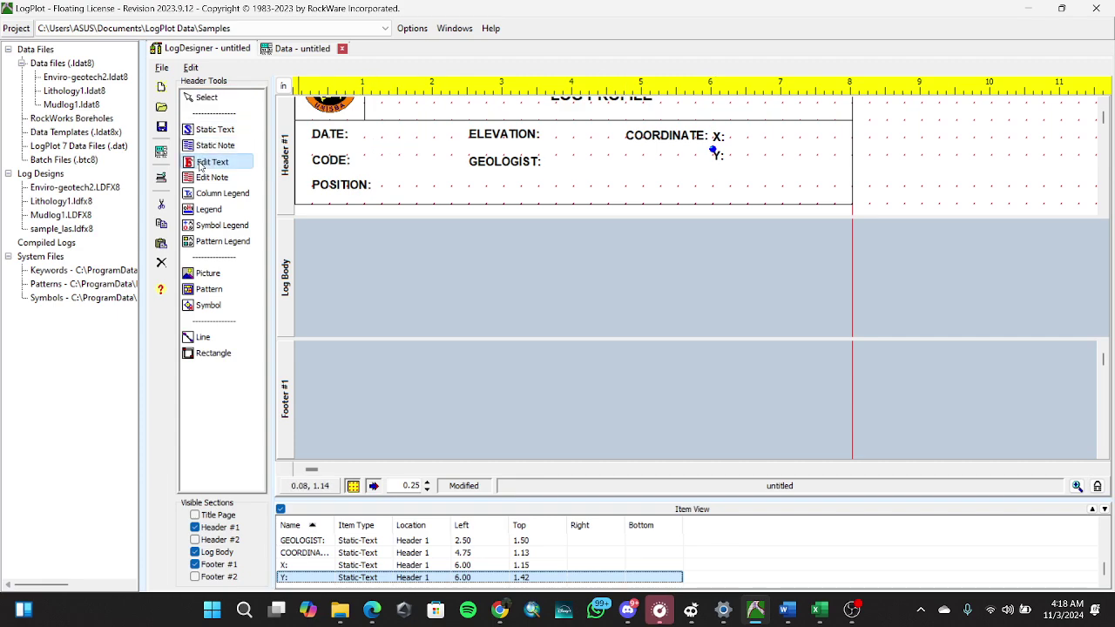
left_click(362, 137)
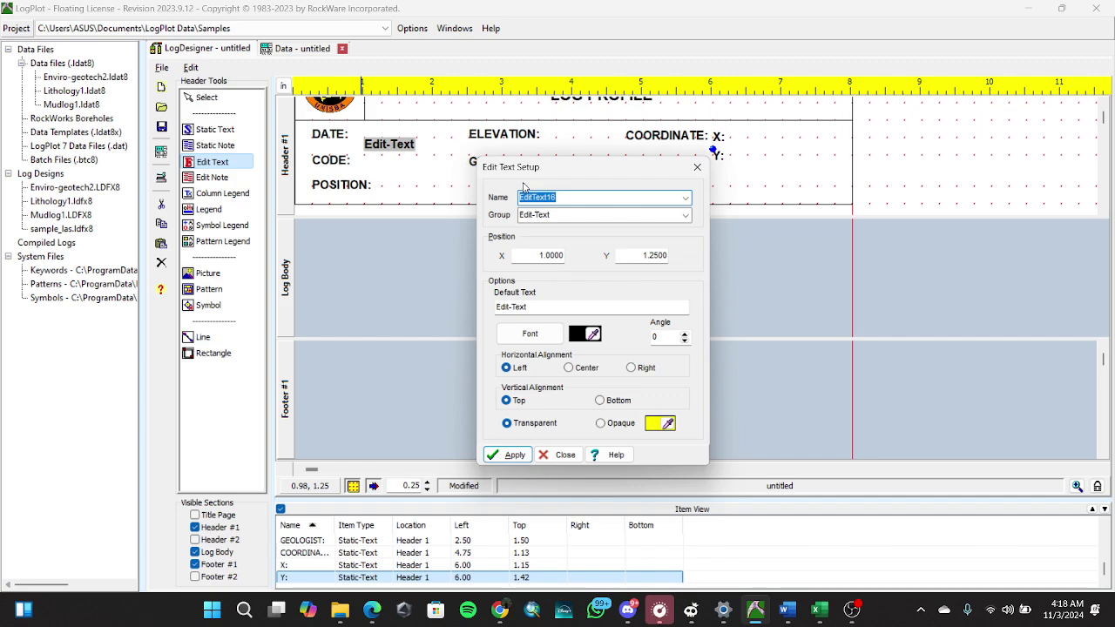
type("NAMA")
left_click(685, 215)
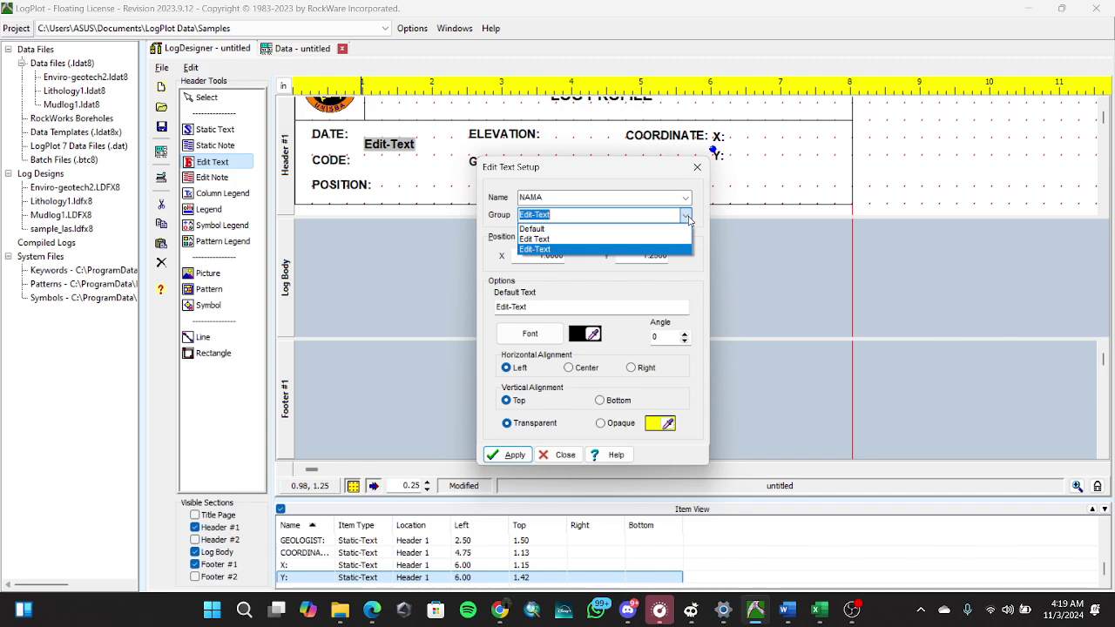
left_click(635, 213)
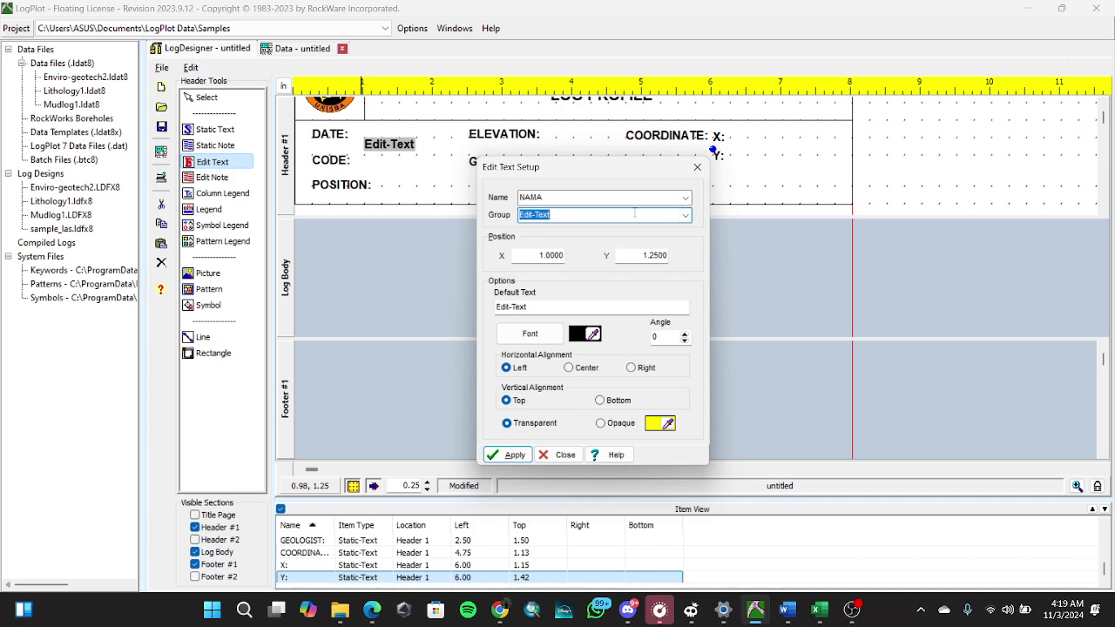
left_click(686, 216)
left_click(538, 251)
left_click(686, 216)
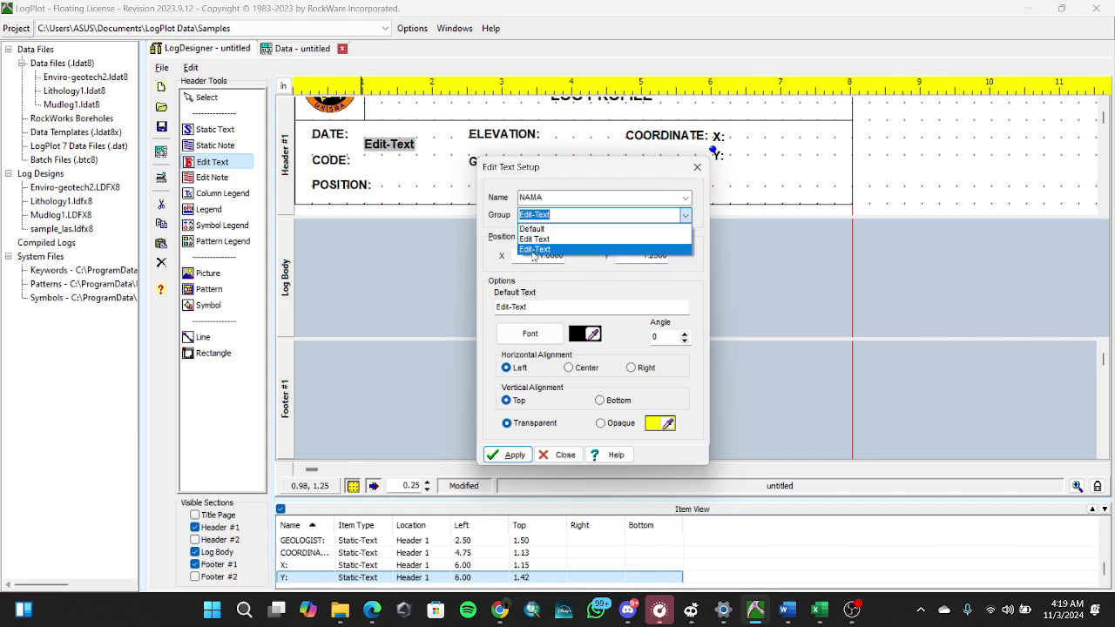
left_click(533, 251)
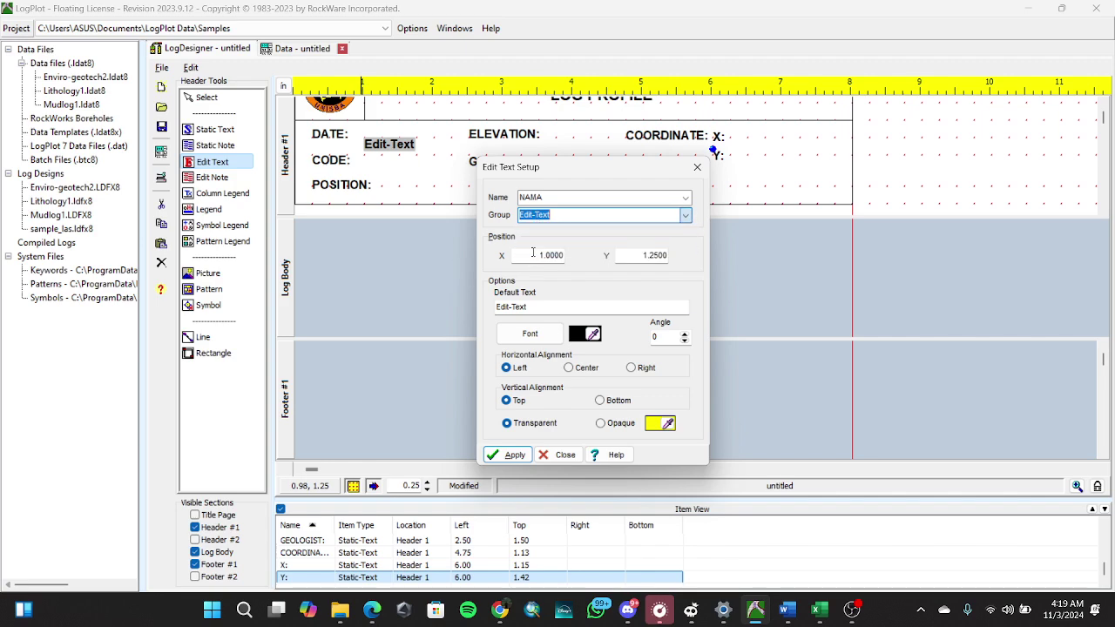
Set the NAMA field's default text to "DATE", keeping the bold 12-point font, and apply the setup.
left_click(525, 340)
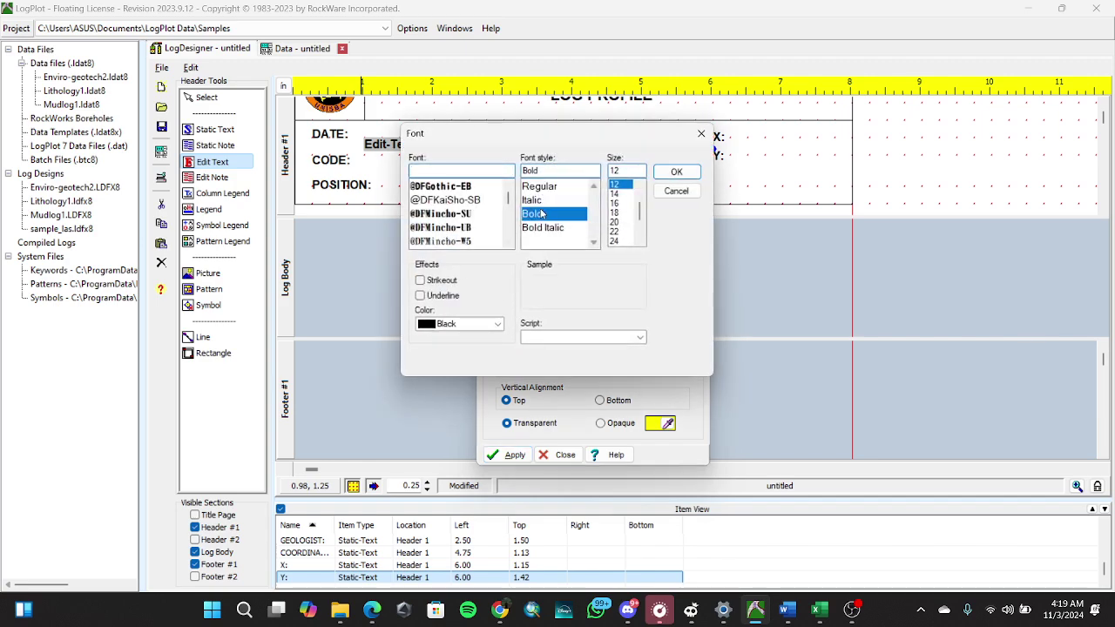
left_click(679, 174)
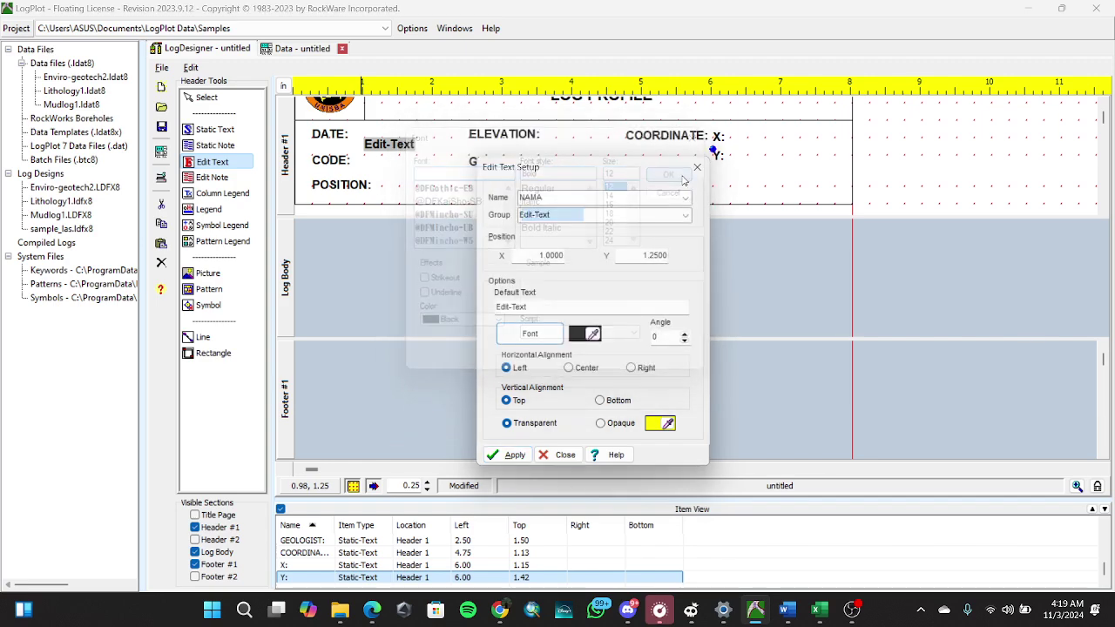
double_click(545, 306)
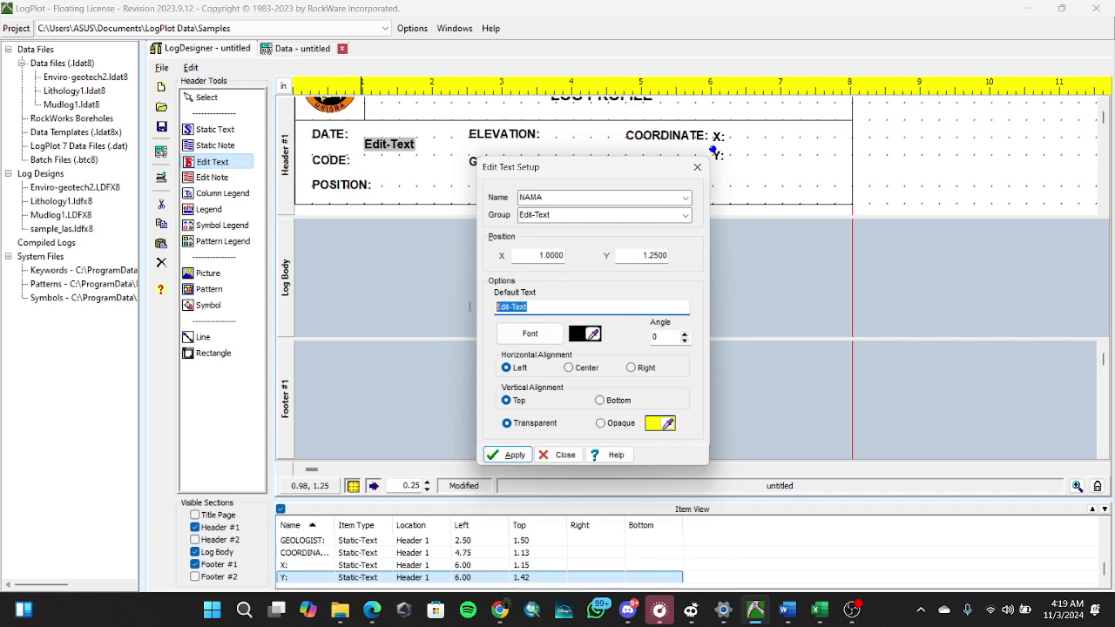
key("BackSpace")
type("DATE")
left_click(512, 455)
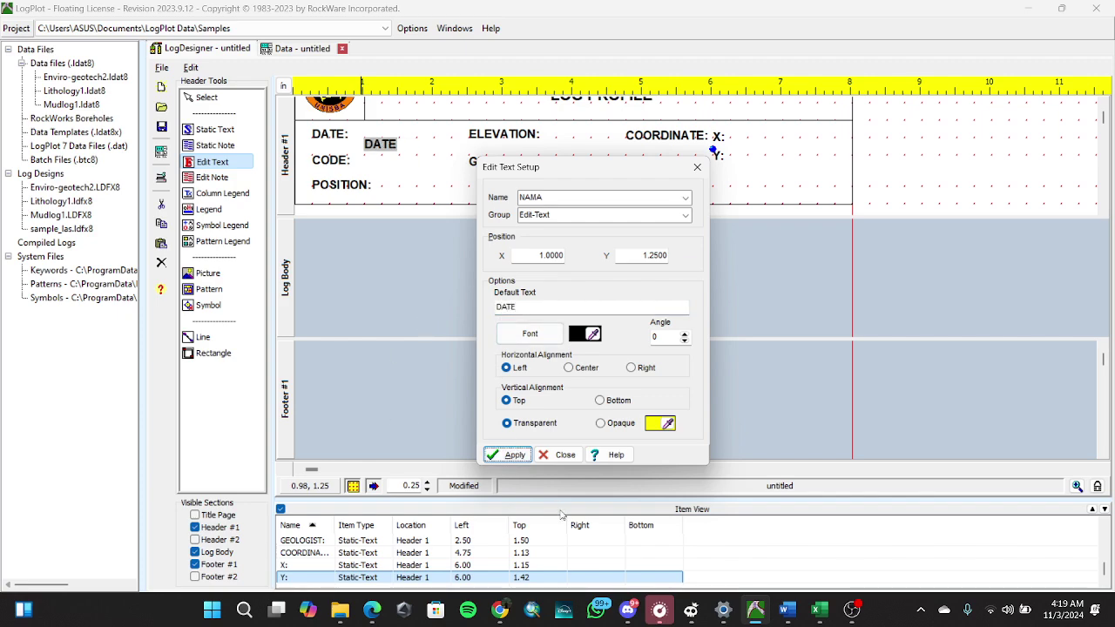
left_click(552, 454)
Move the DATE edit-text field to X 0.85, Y 1.10, right beside the "DATE:" label.
left_click(381, 152)
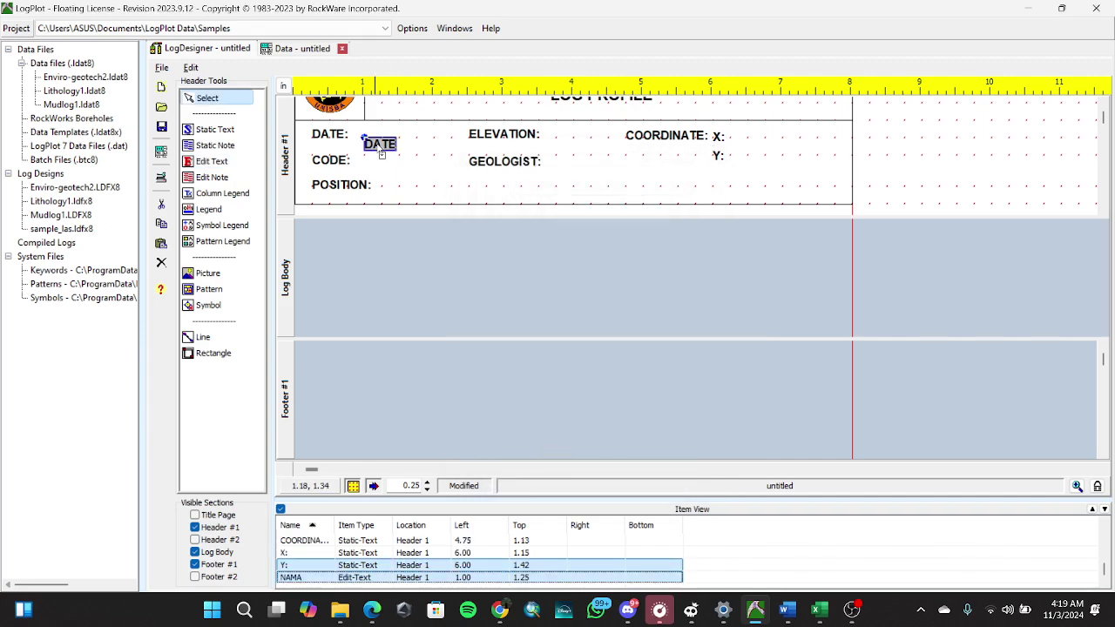
left_click_drag(381, 153, 374, 144)
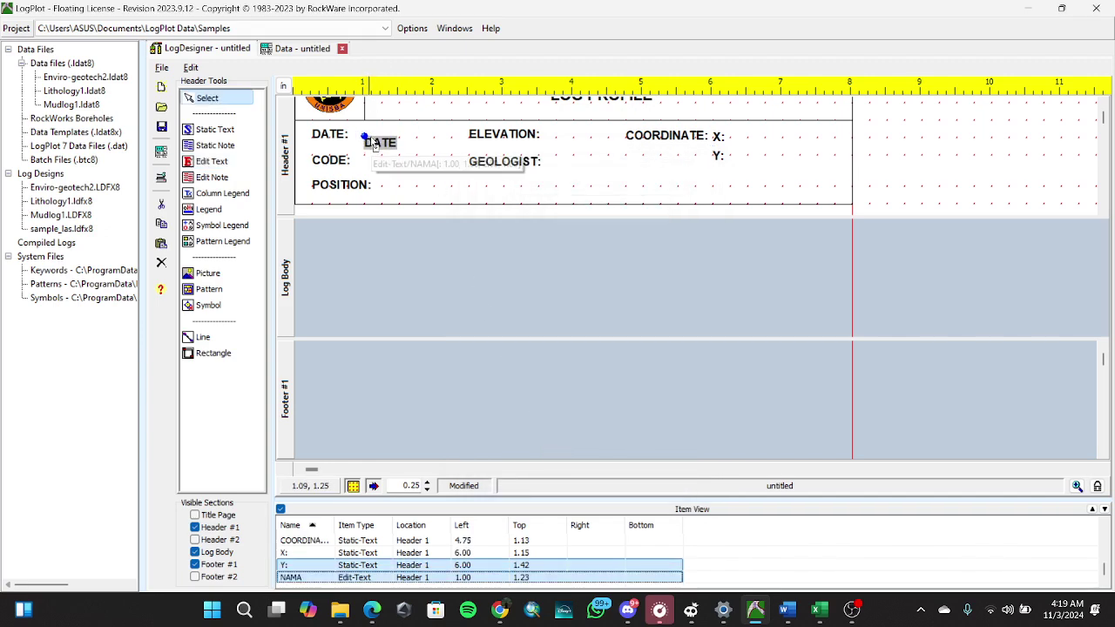
key("Up")
key("Up")
key("Up")
key("Up")
key("Up")
key("Up")
key("Up")
key("Up")
key("Up")
key("Up")
key("Down")
key("Down")
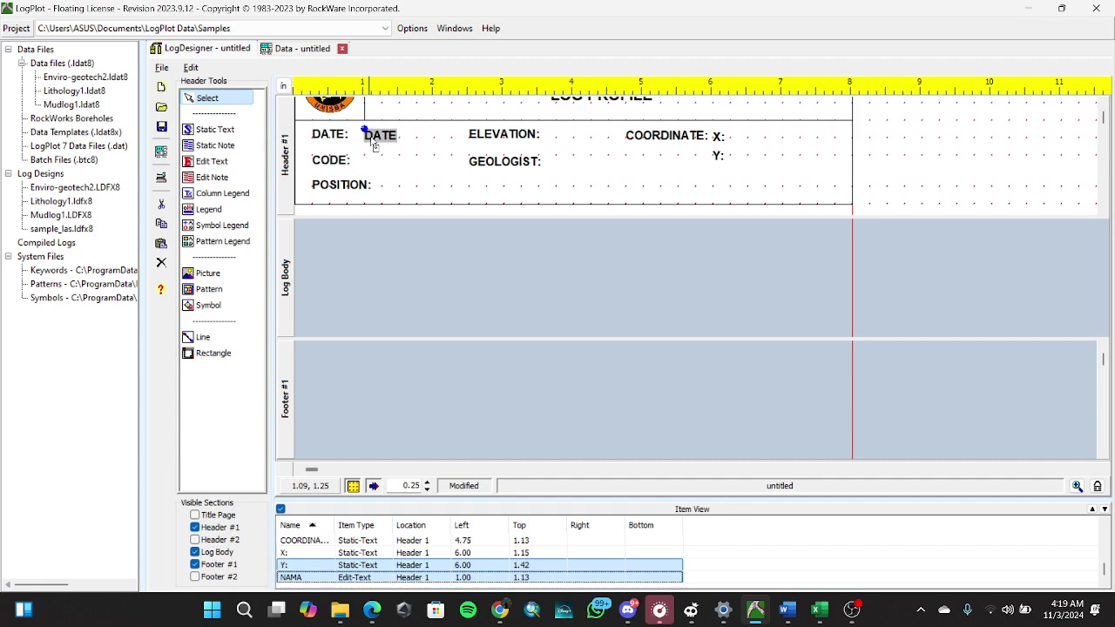
key("Left")
key("Left")
key("Left")
key("Left")
key("Left")
key("Left")
key("Left")
key("Left")
key("Left")
key("Left")
key("Left")
key("Left")
key("Left")
key("Left")
key("Left")
key("Up")
key("Up")
key("Up")
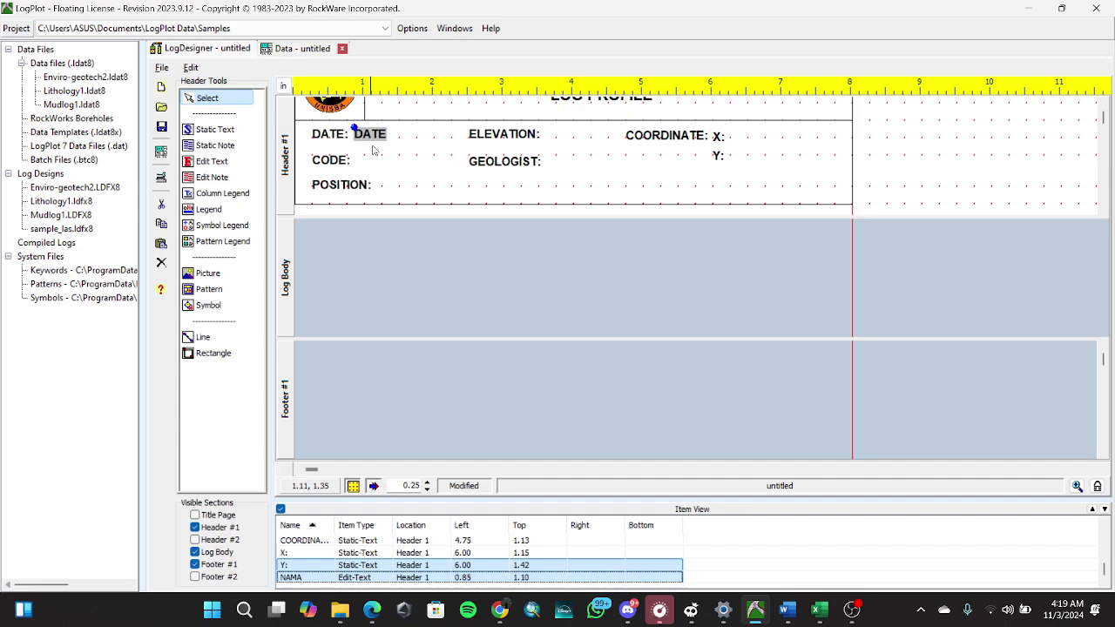
Add a separate edit-text field at X 1.00, Y 1.50 beside the "CODE:" label and name it CODE.
left_click_drag(373, 140, 378, 161)
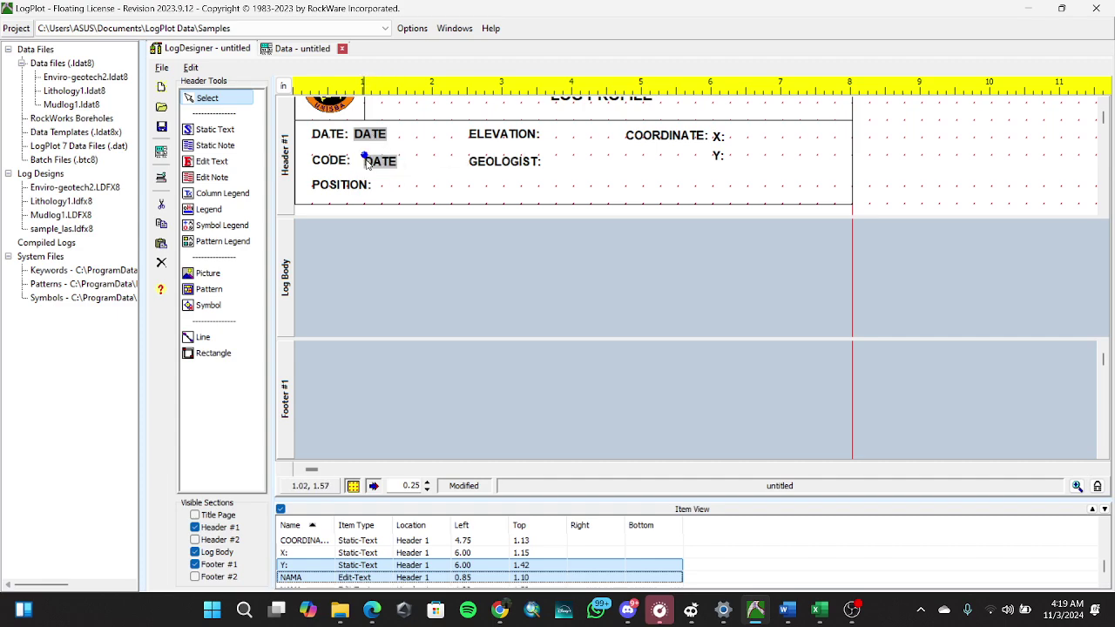
key("Delete")
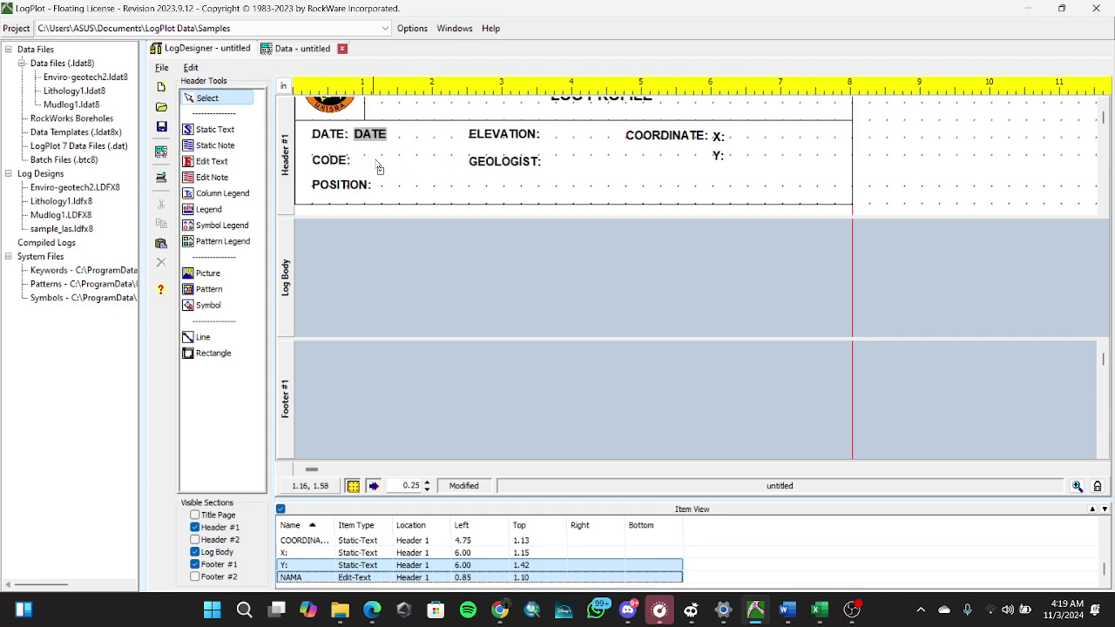
left_click(211, 162)
left_click(363, 160)
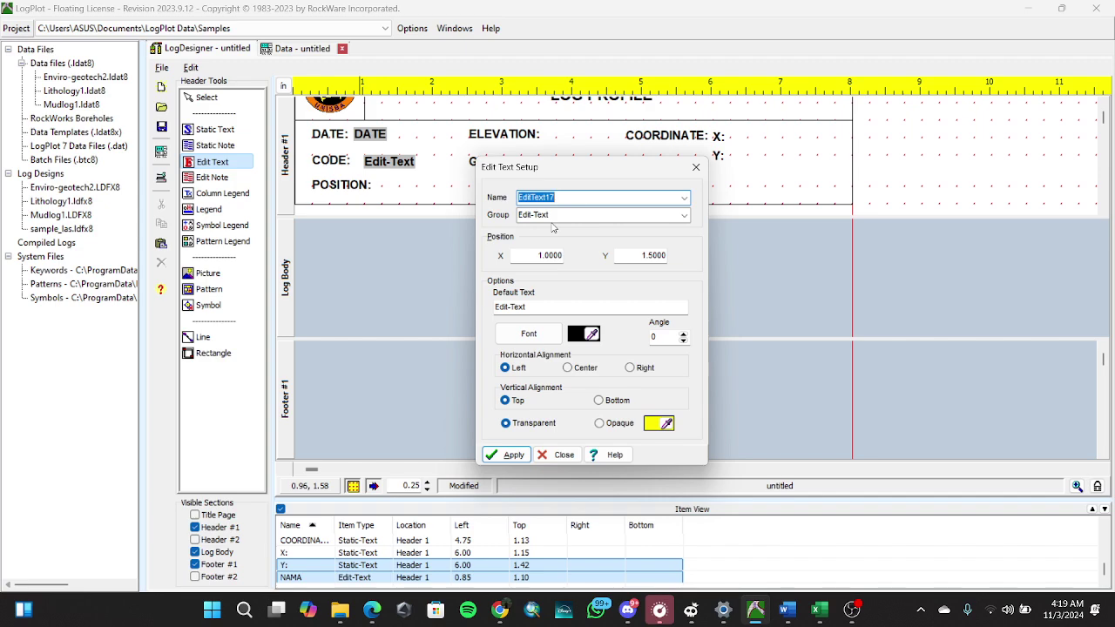
key("BackSpace")
type("CODE")
Set the CODE field's default text to "CODE" and apply the setup.
left_click(576, 307)
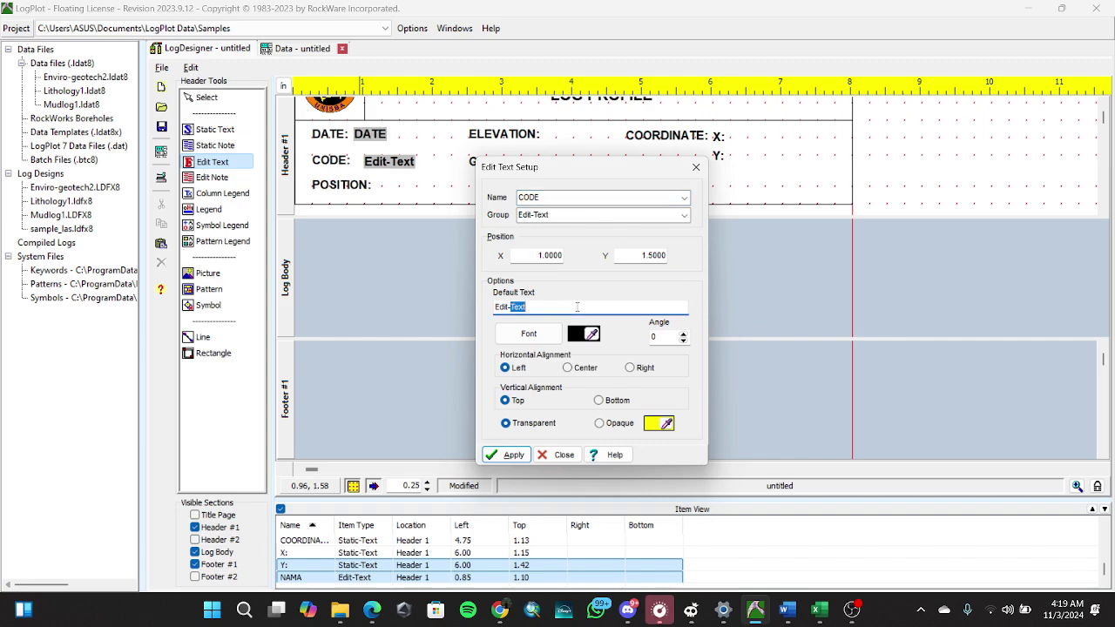
key("BackSpace")
key("BackSpace")
key("BackSpace")
key("BackSpace")
key("BackSpace")
key("BackSpace")
key("BackSpace")
key("BackSpace")
key("BackSpace")
type("CODE")
left_click(510, 455)
left_click(561, 455)
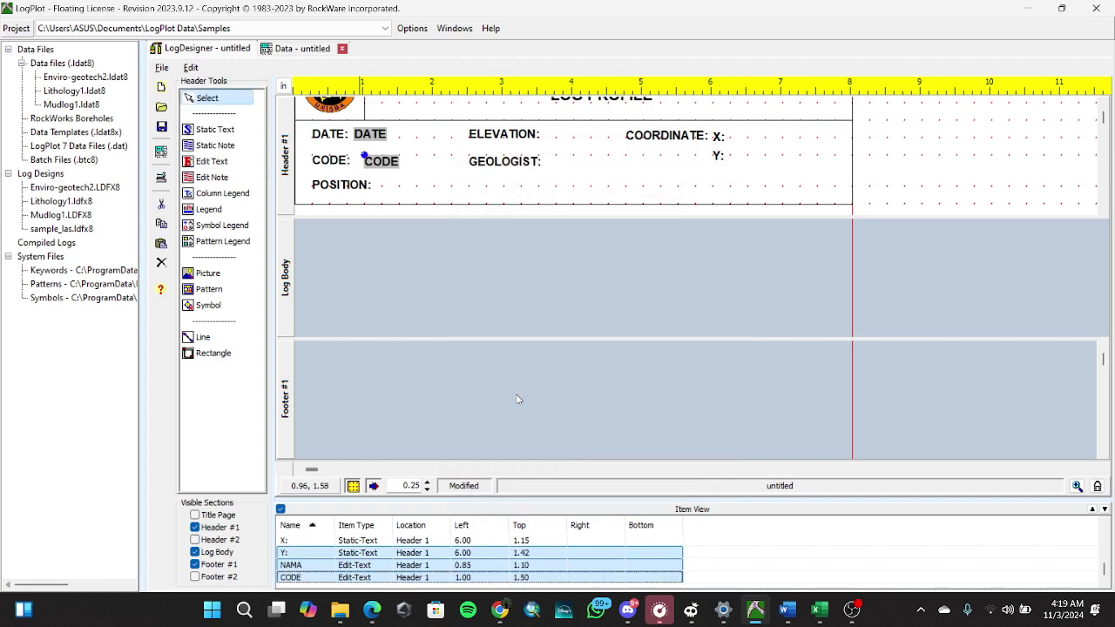
Add an edit-text field at X 1.25, Y 2.00 near the "POSITION:" label, with POSITION as its name and default text.
left_click(202, 162)
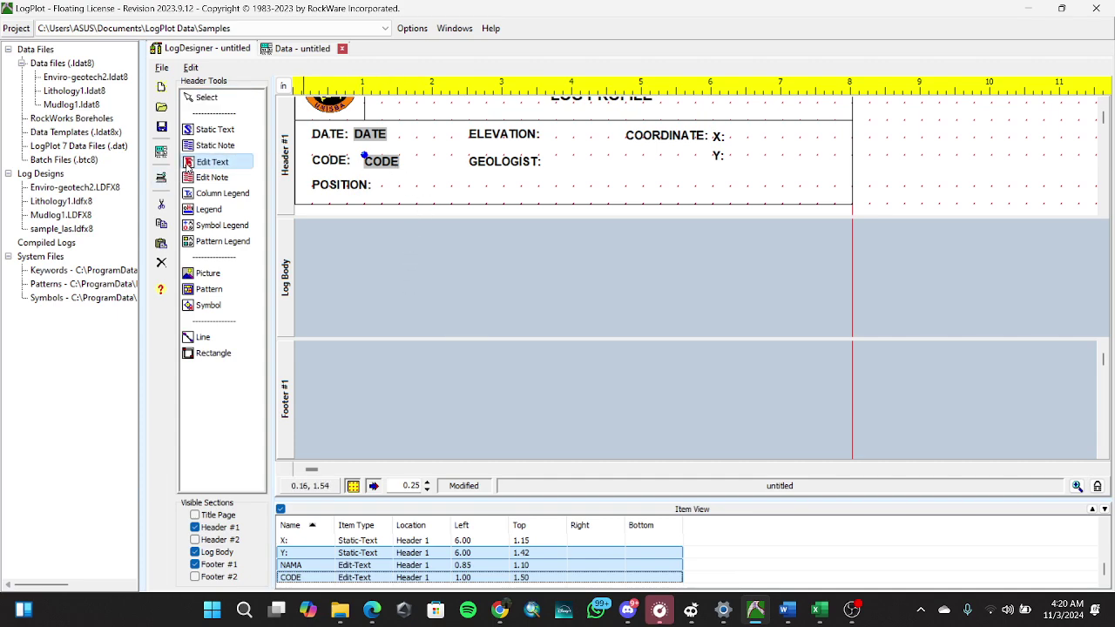
left_click(383, 189)
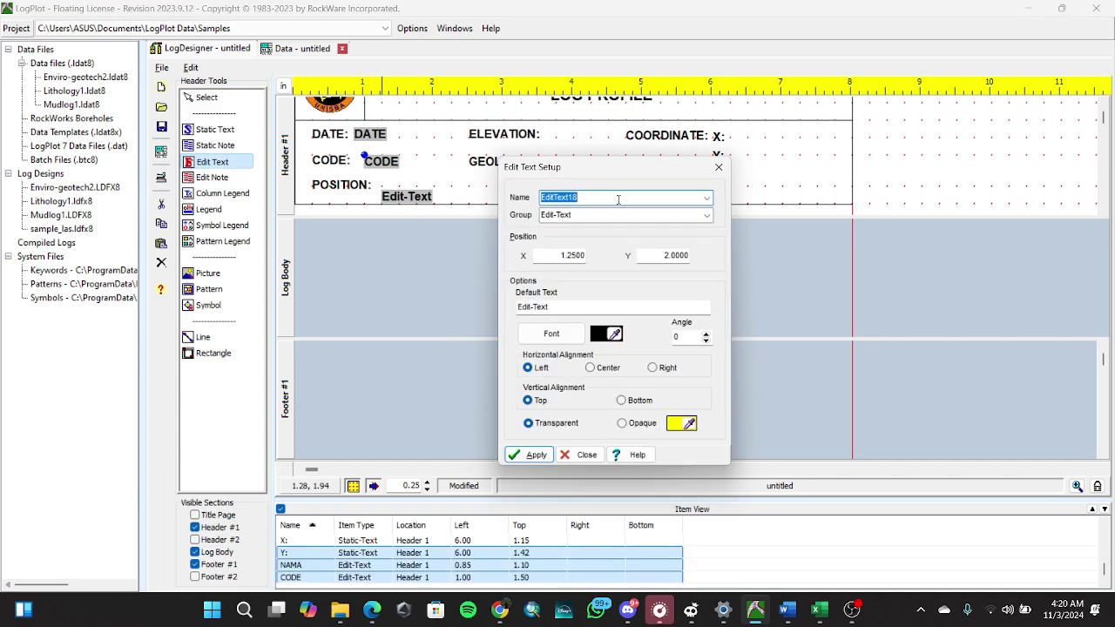
type("POSITION")
left_click(570, 307)
key("BackSpace")
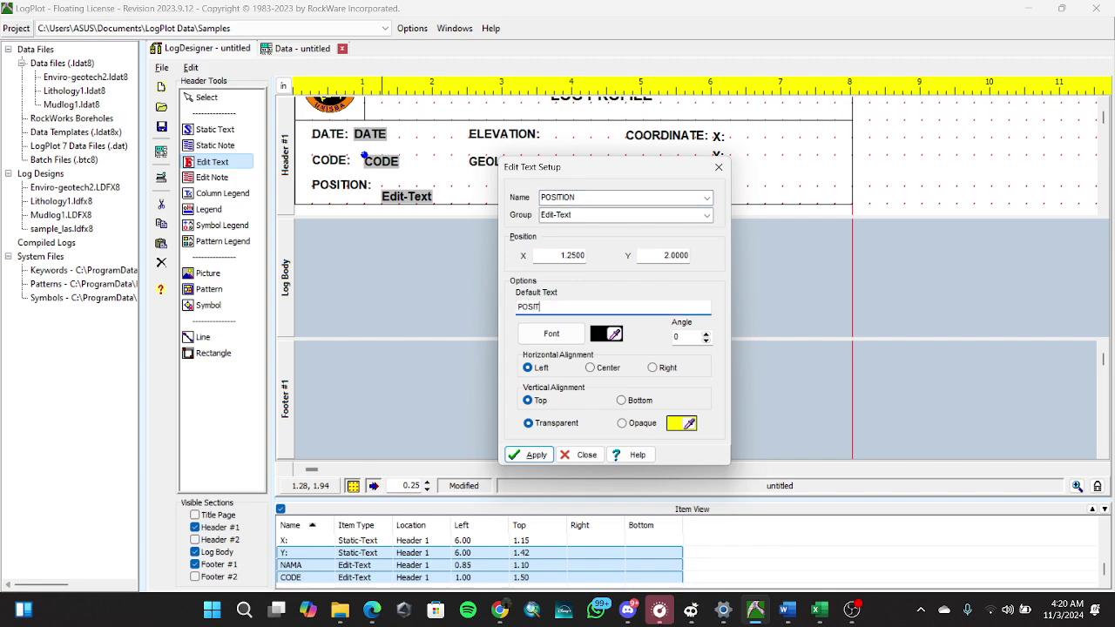
left_click(529, 454)
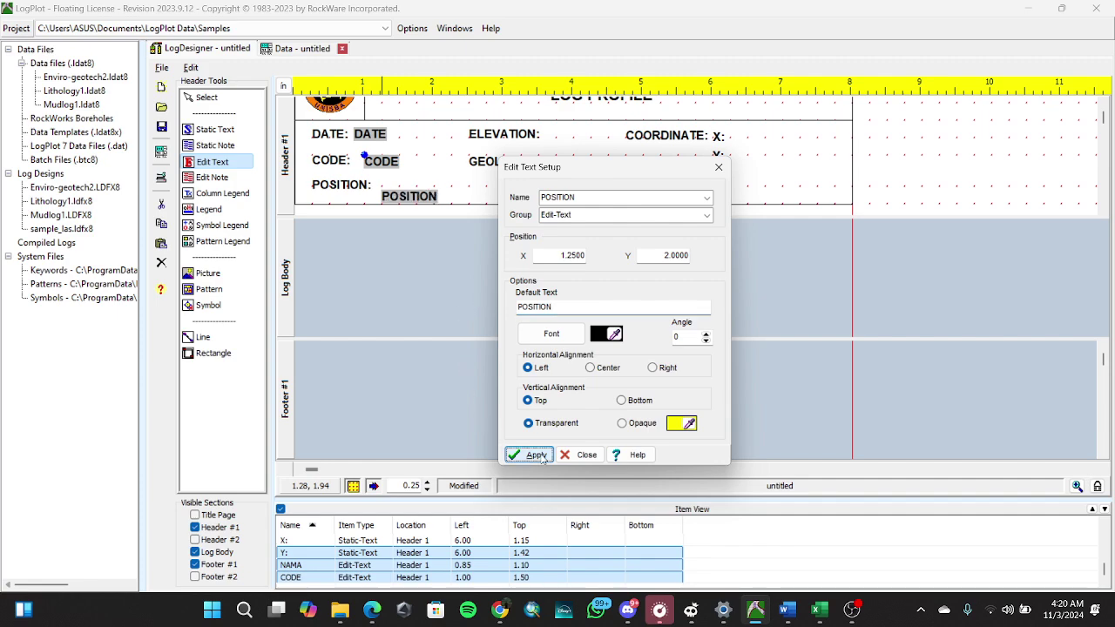
Move the POSITION edit-text field to X 1.23, Y 1.83, right beside the "POSITION:" label.
left_click(580, 455)
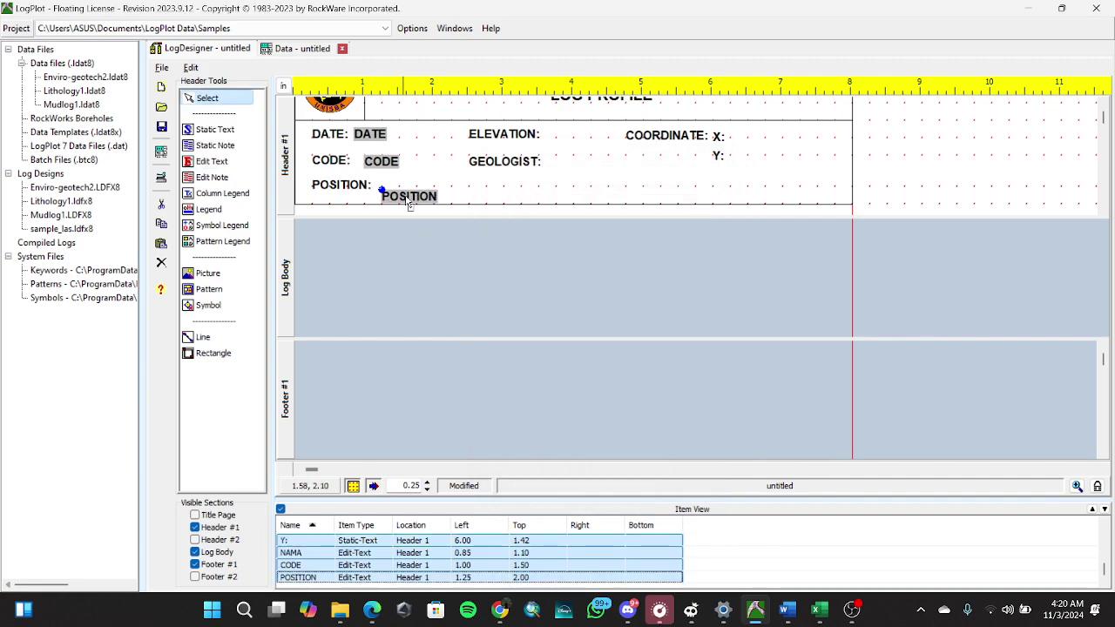
left_click_drag(407, 201, 401, 186)
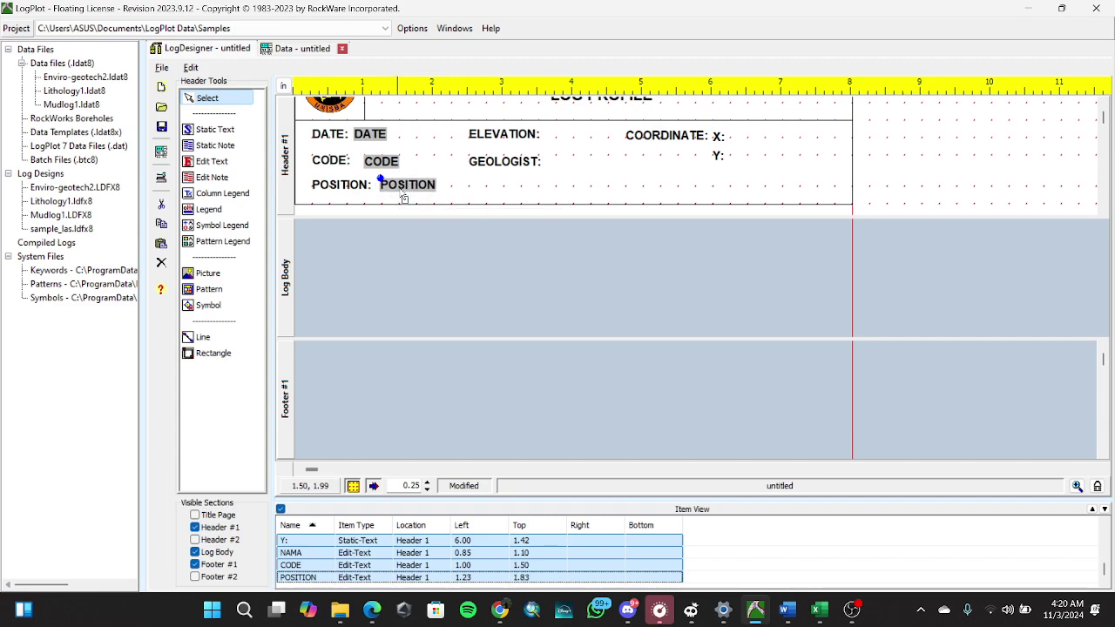
Add an edit-text field at X 3.75, Y 1.25 near the "ELEVATION:" label, with ELEVATION as its name and default text.
left_click(514, 138)
left_click(211, 161)
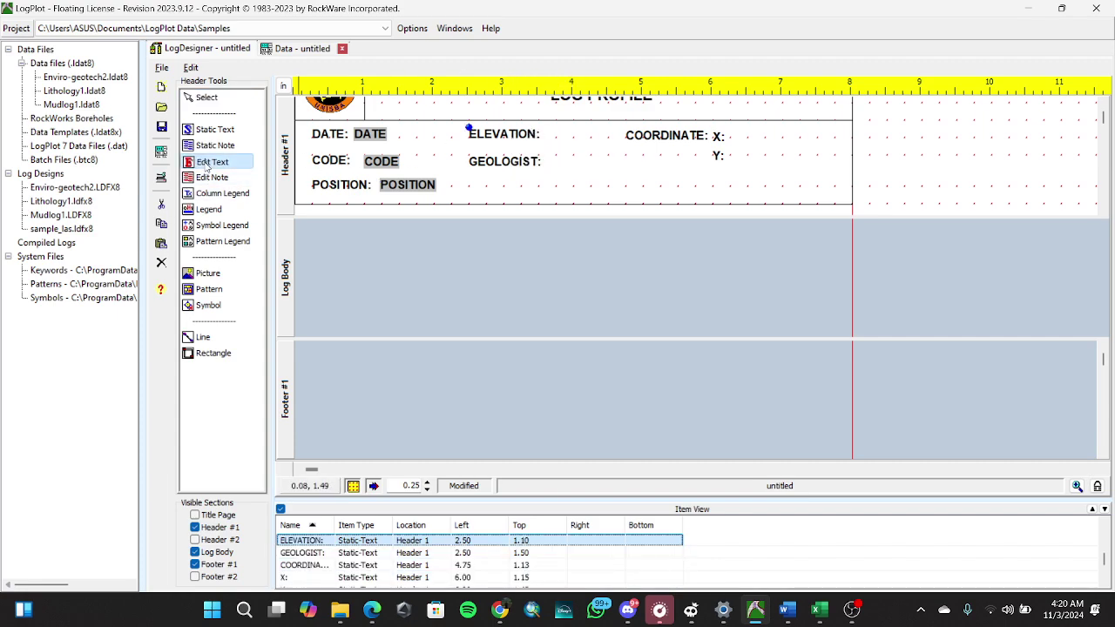
left_click(554, 139)
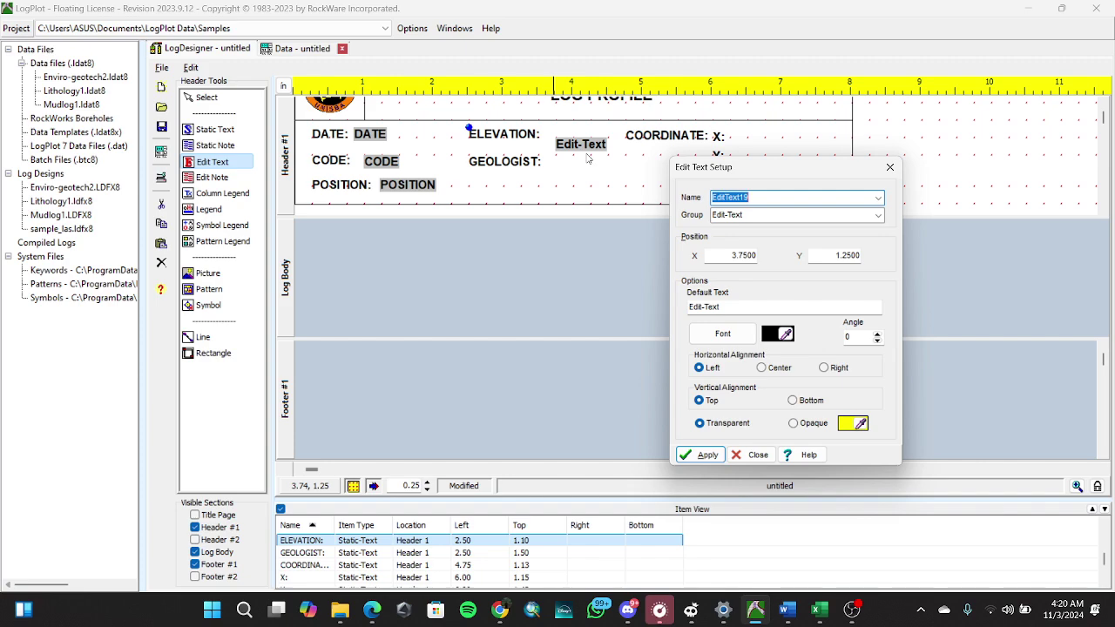
type("ELEVATION")
left_click(739, 215)
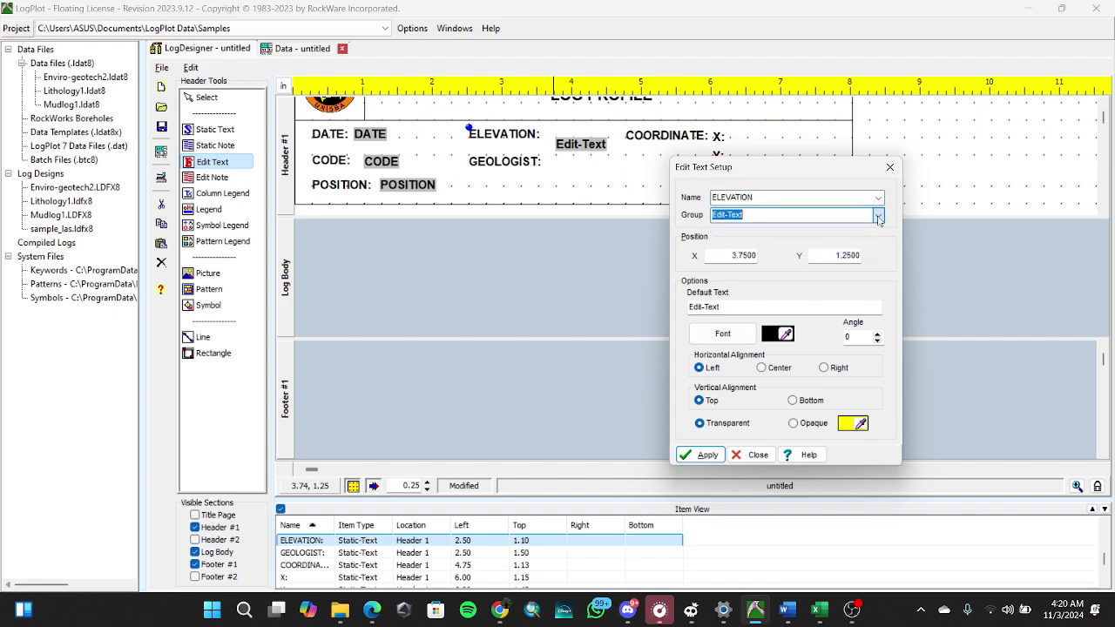
double_click(751, 305)
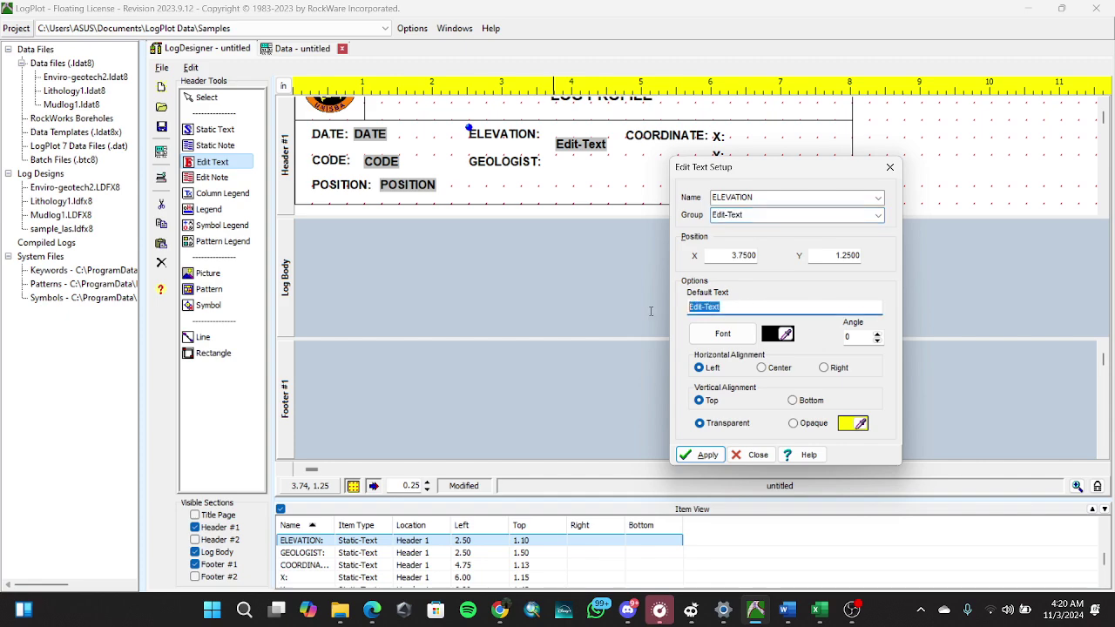
type("ELEVATION")
left_click(696, 455)
left_click(750, 454)
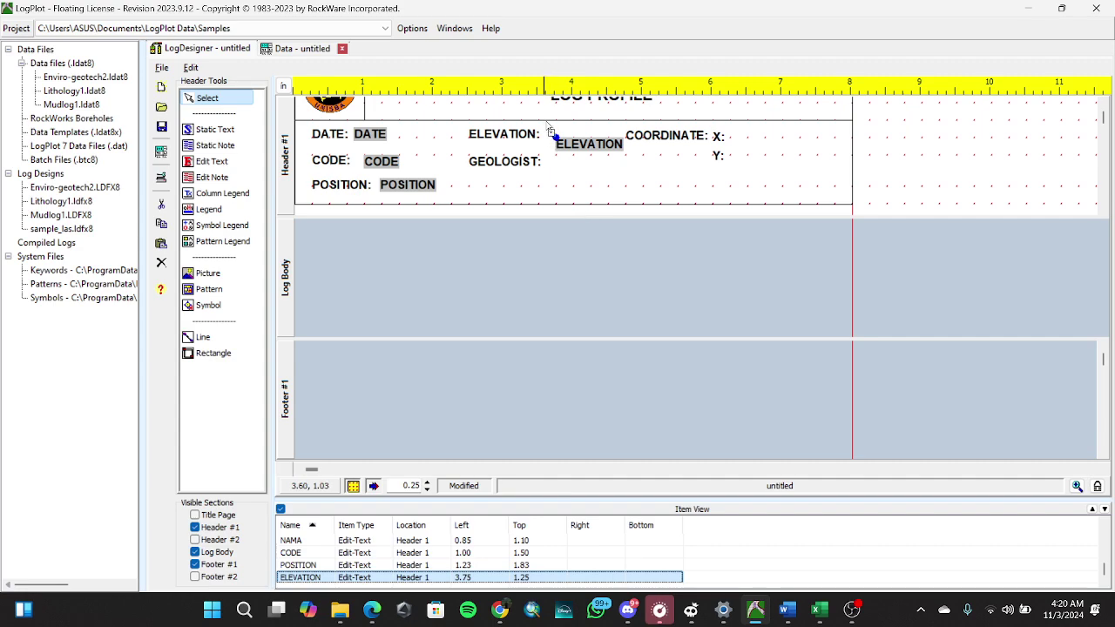
Nudge the ELEVATION edit-text field to X 3.58, Y 1.10, directly beside its label.
key("Up")
key("Up")
key("Up")
key("Up")
key("Up")
key("Left")
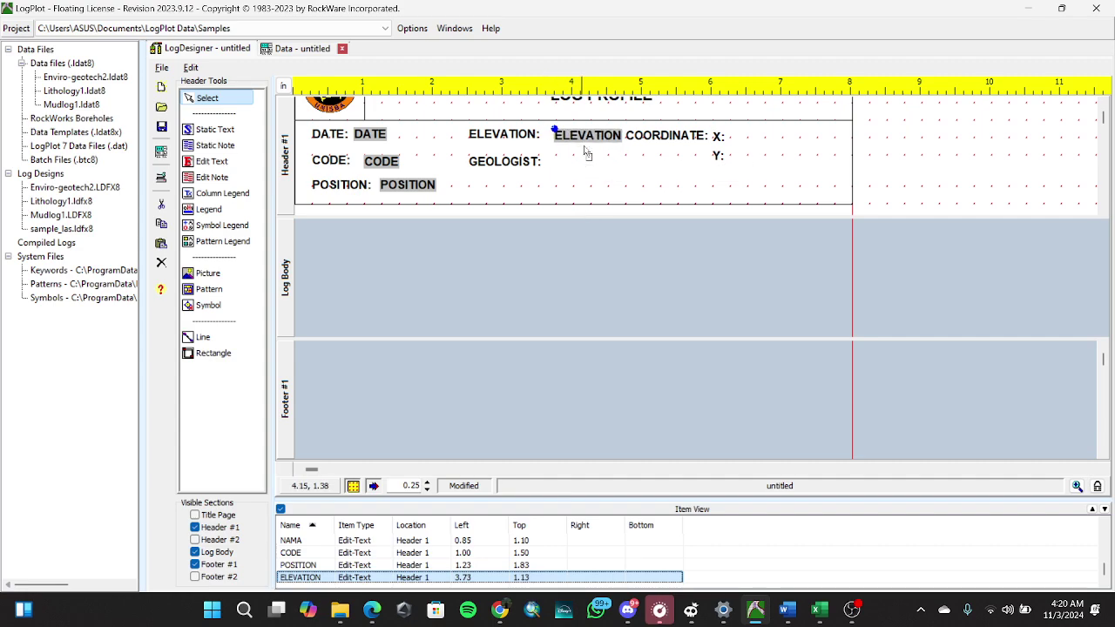
key("Left")
key("Left")
key("Left")
key("Left")
key("Left")
key("Left")
key("Left")
key("Up")
Add an edit-text field at X 3.75, Y 1.50 near the "GEOLOGIST:" label, with GEOLOGIST as its name and default text.
left_click(211, 161)
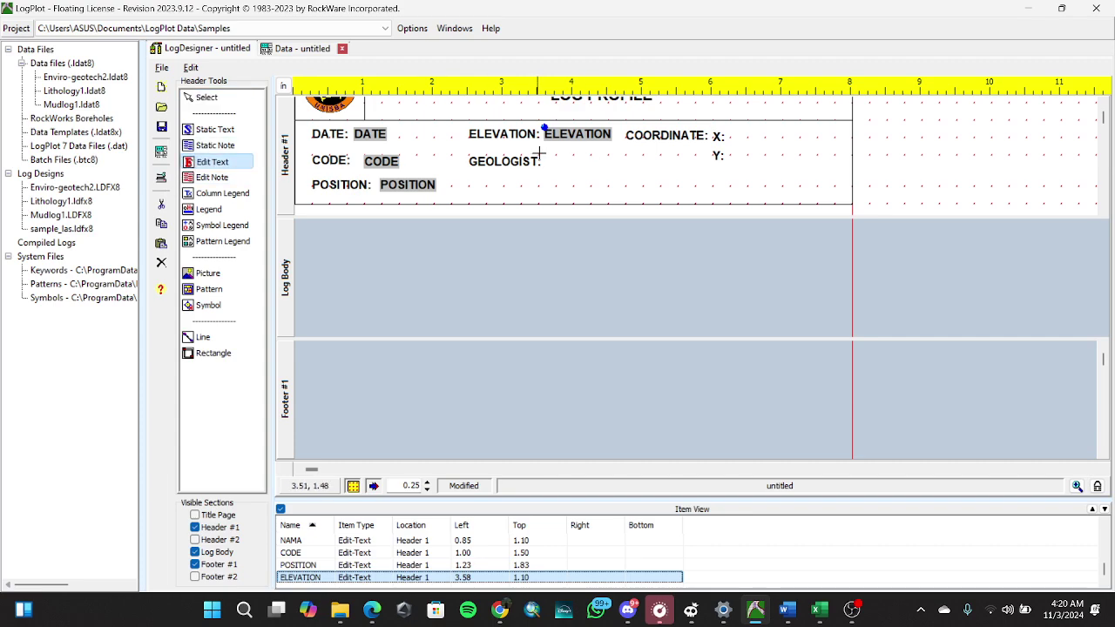
left_click(556, 158)
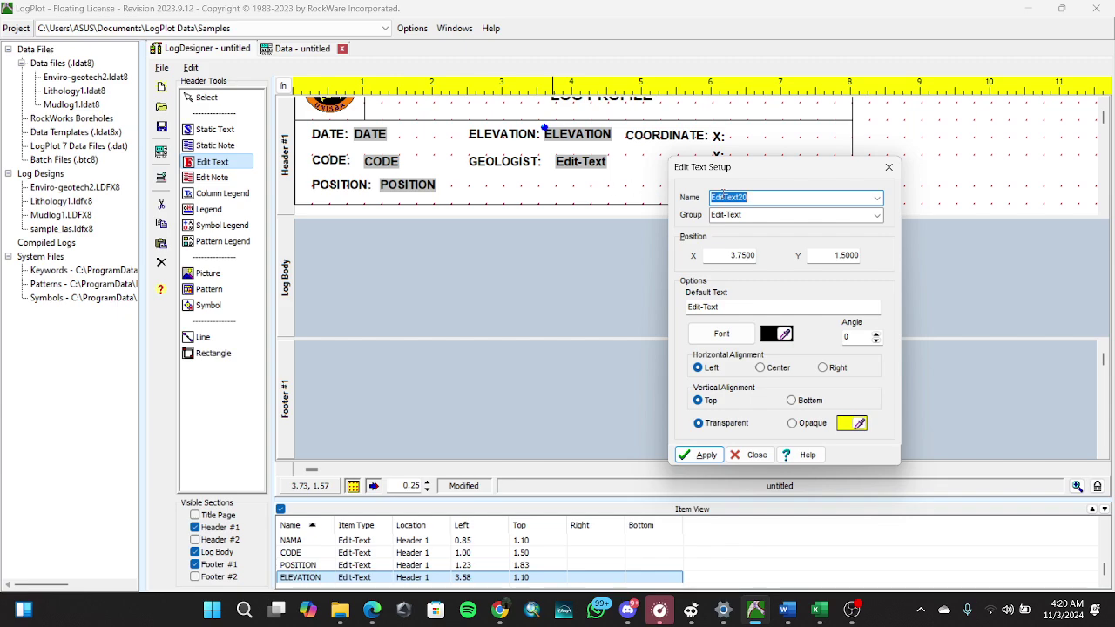
key("BackSpace")
type("GEOLOGIST")
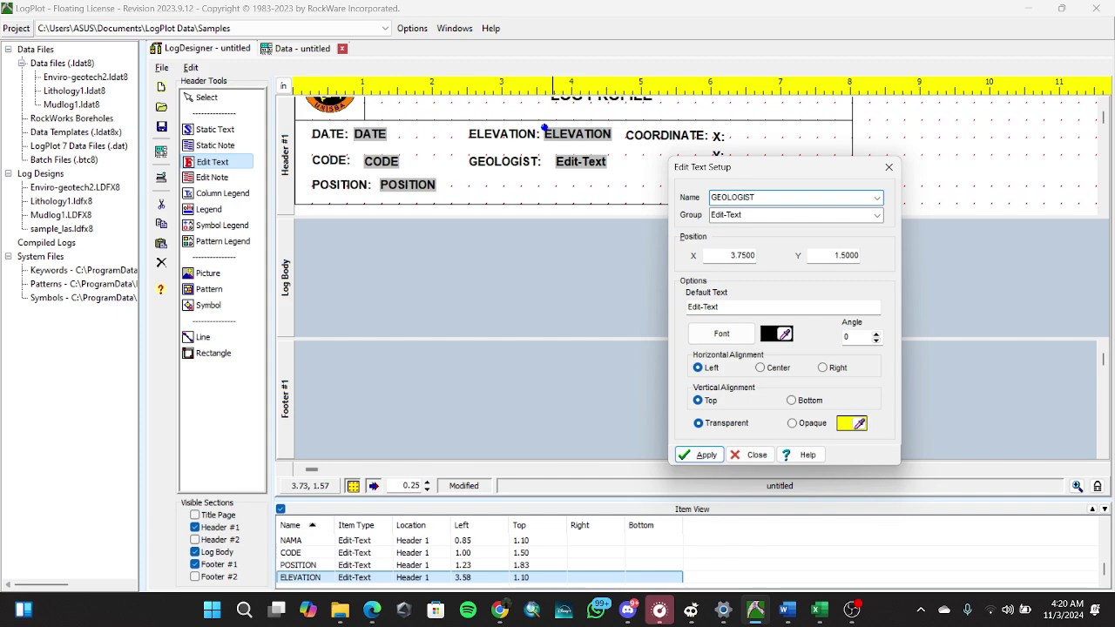
double_click(735, 304)
key("BackSpace")
type("GEOLOGIST")
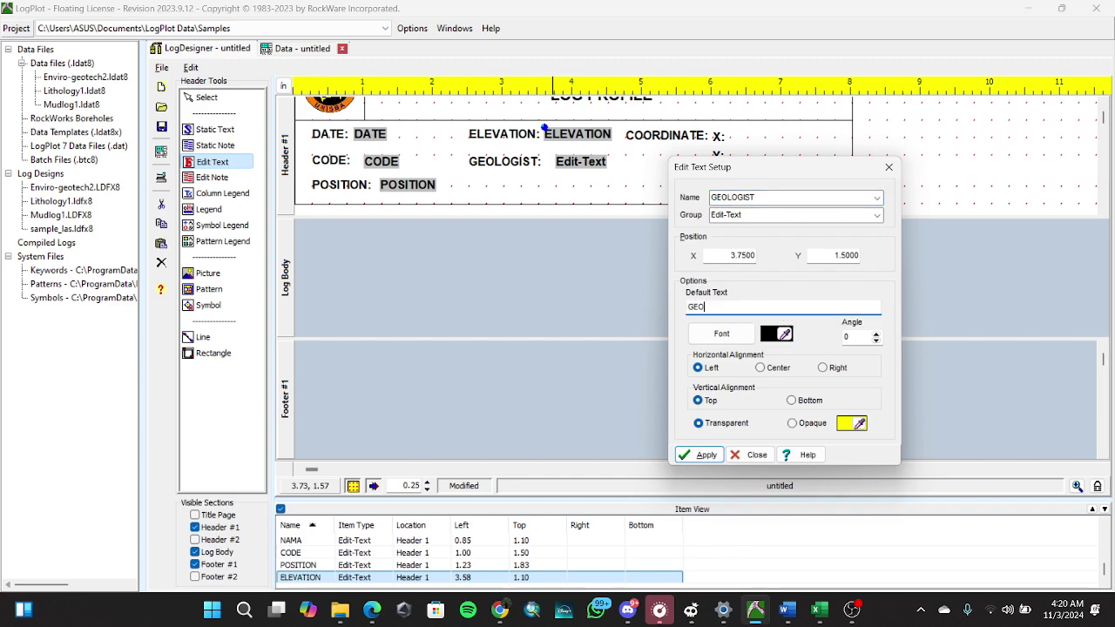
left_click(701, 454)
left_click(750, 455)
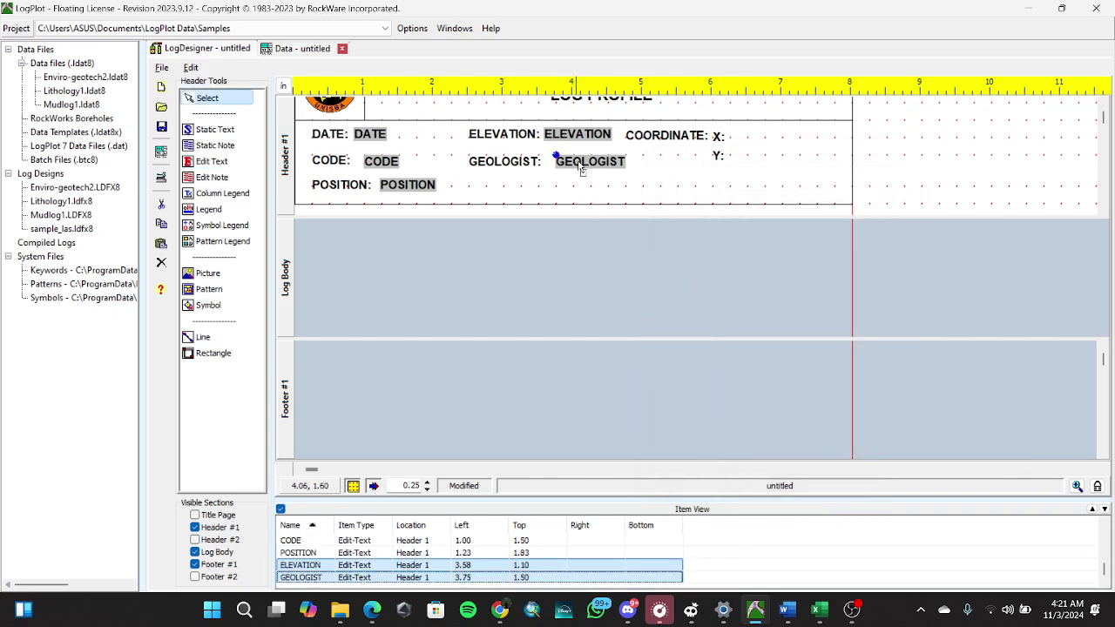
Nudge the GEOLOGIST edit-text field to X 3.60, directly beside its label.
key("Left")
key("Left")
key("Left")
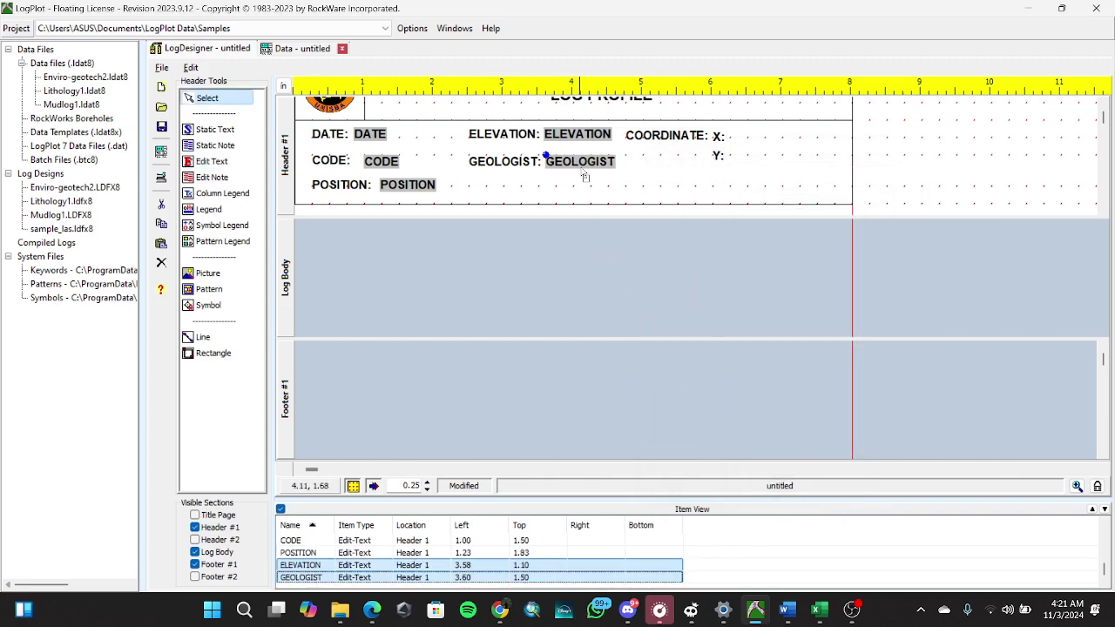
Add an edit-text field at X 6.25, Y 1.25 near the "X:" label, with COORDINAT as its name and default text.
left_click(717, 137)
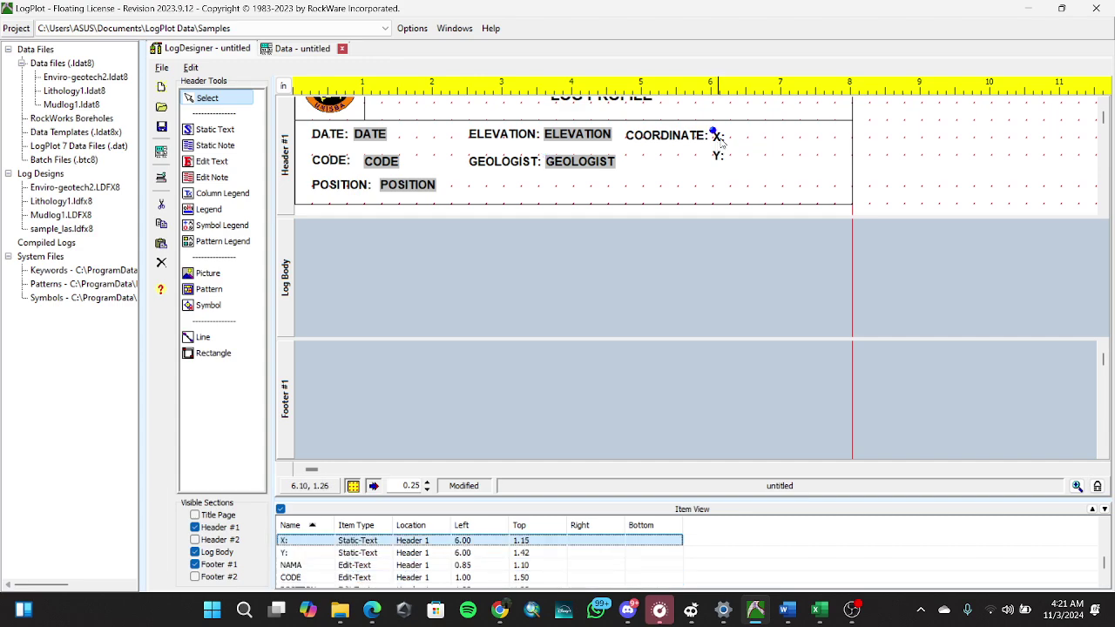
left_click(211, 161)
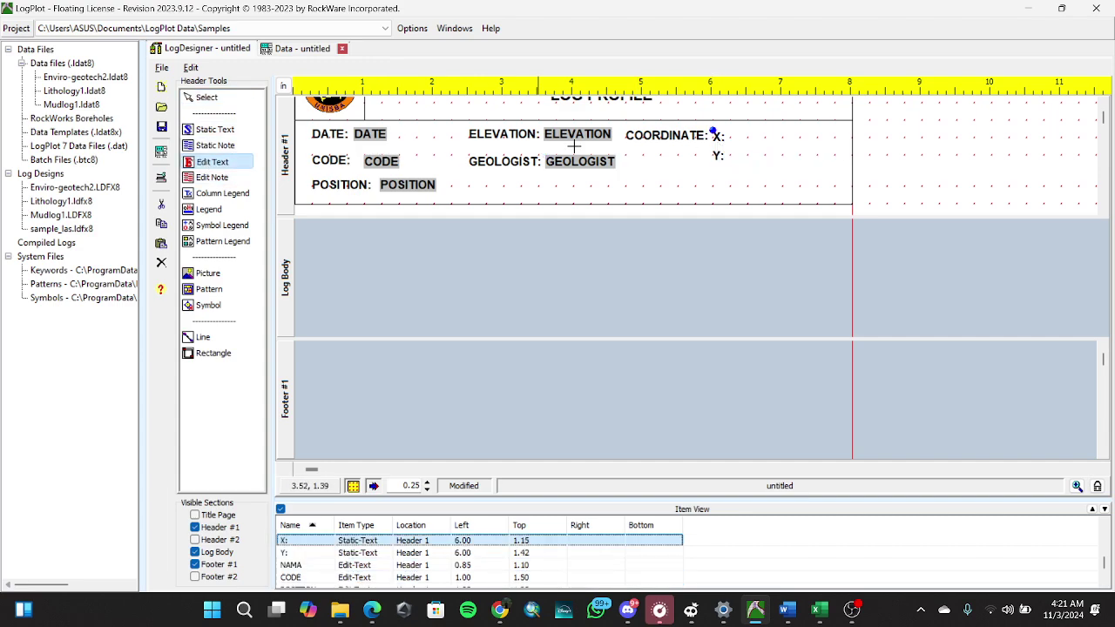
left_click(756, 147)
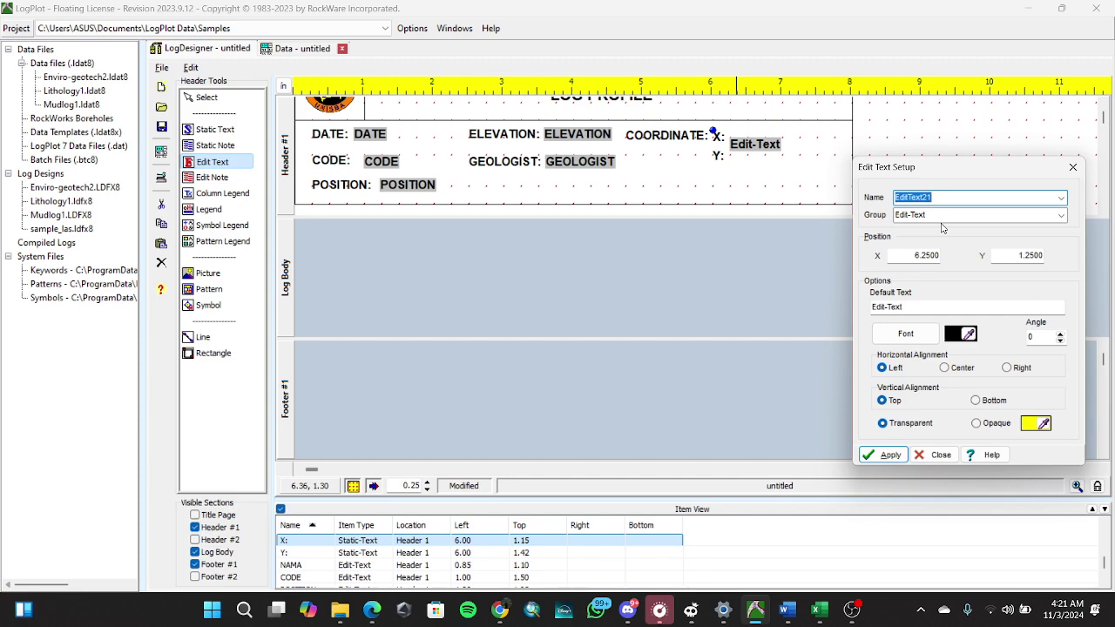
type("COORDINAT")
double_click(920, 307)
key("shift+Tab")
key("ctrl+c")
key("Tab")
key("ctrl+v")
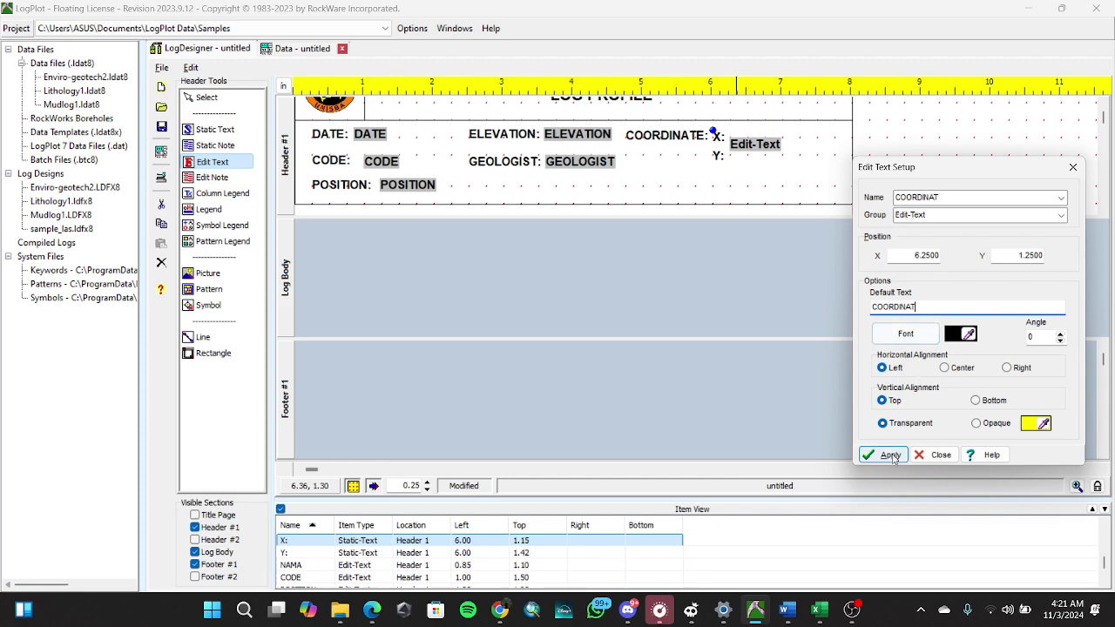
left_click(887, 454)
left_click(933, 455)
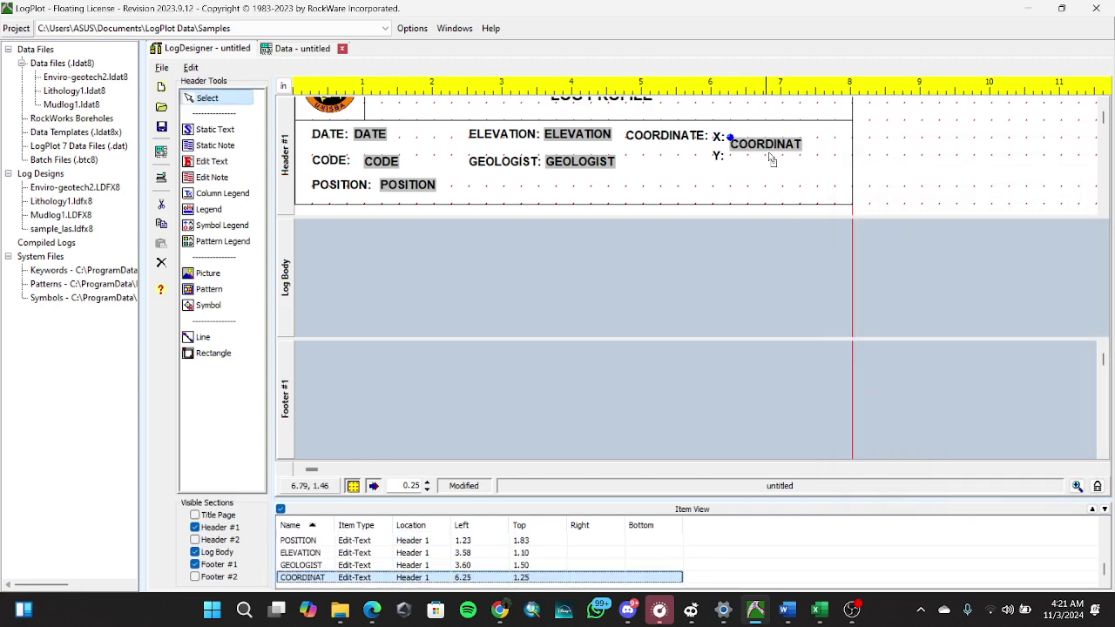
Raise the COORDINAT field to Y 1.15, level with the "X:" label, and discard its pasted duplicate.
key("Up")
key("Up")
key("Up")
key("Up")
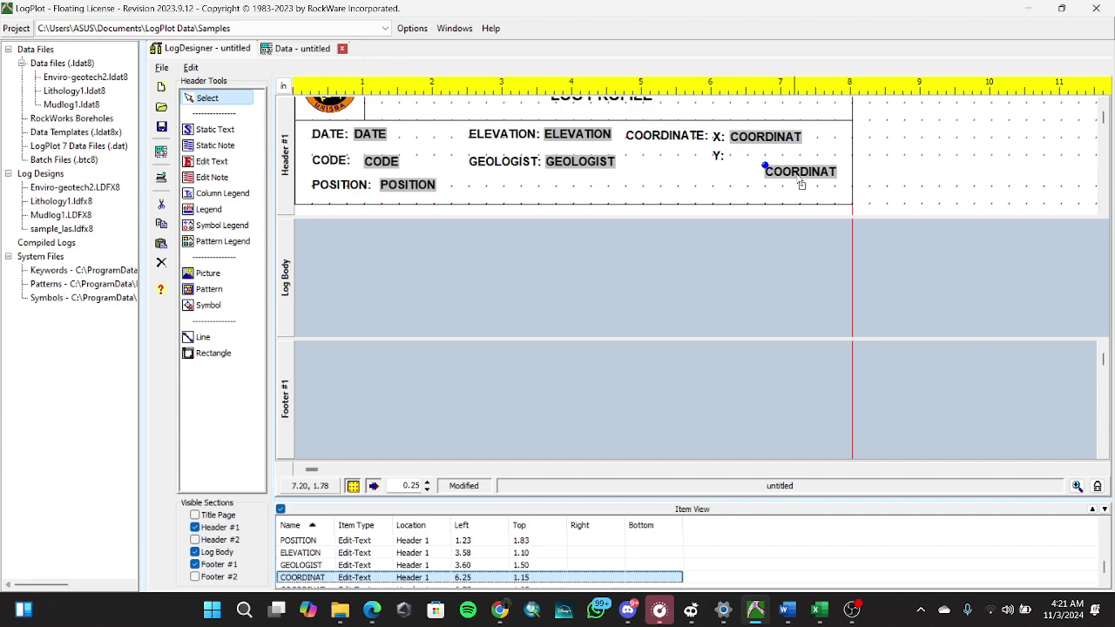
left_click(797, 181)
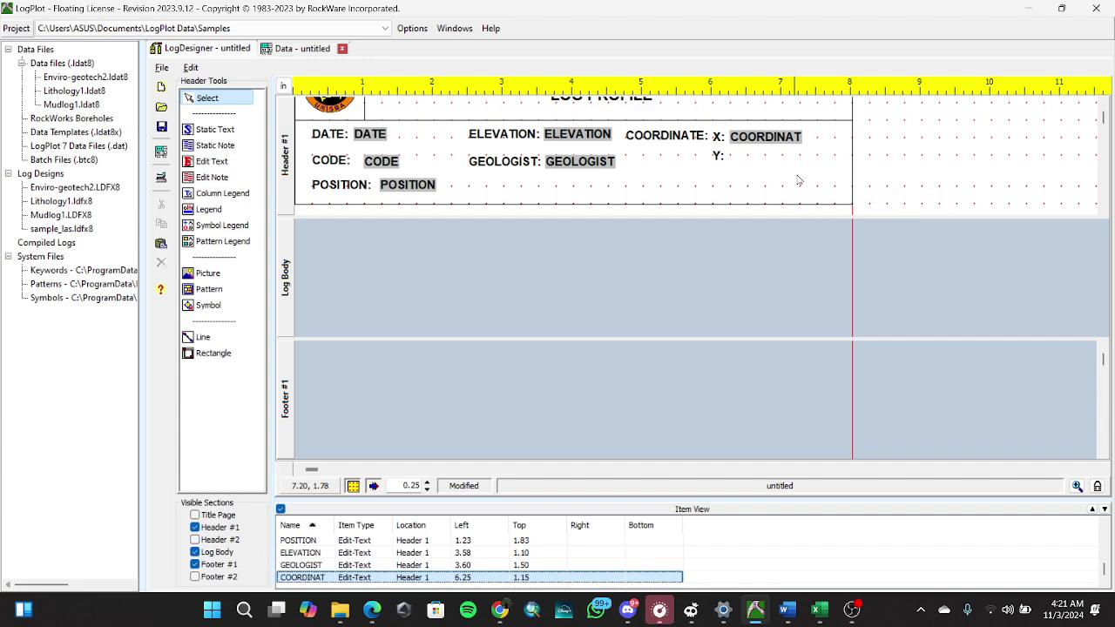
Add an edit-text field at X 6.50, Y 1.50 near the "Y:" label, named COORDINATE with default text "COORDINAT".
left_click(212, 161)
left_click(741, 155)
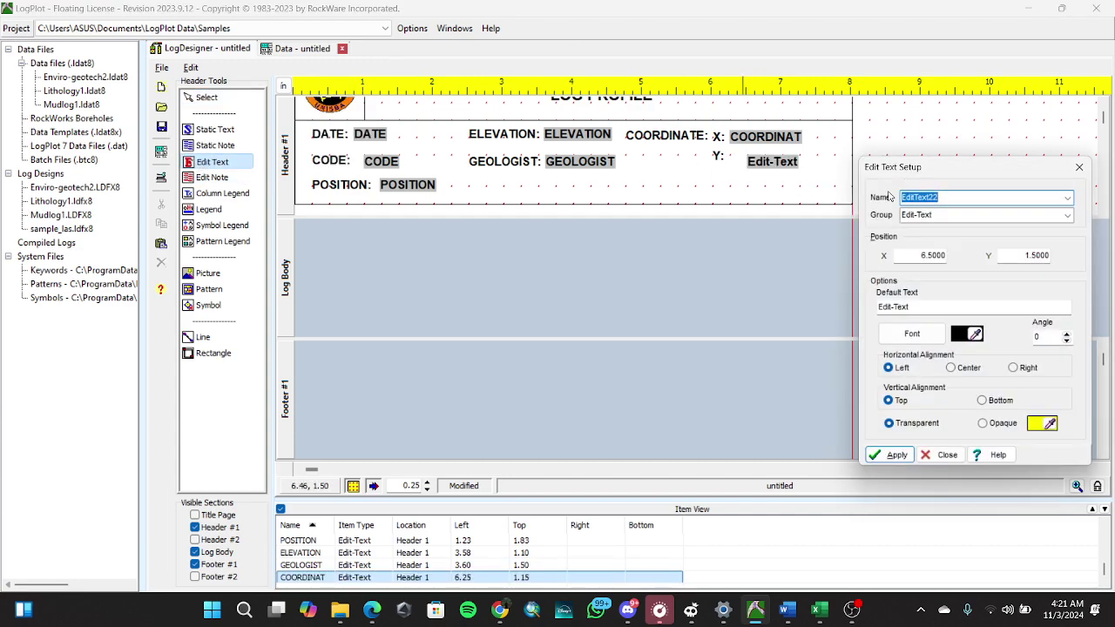
type("COORDINATE")
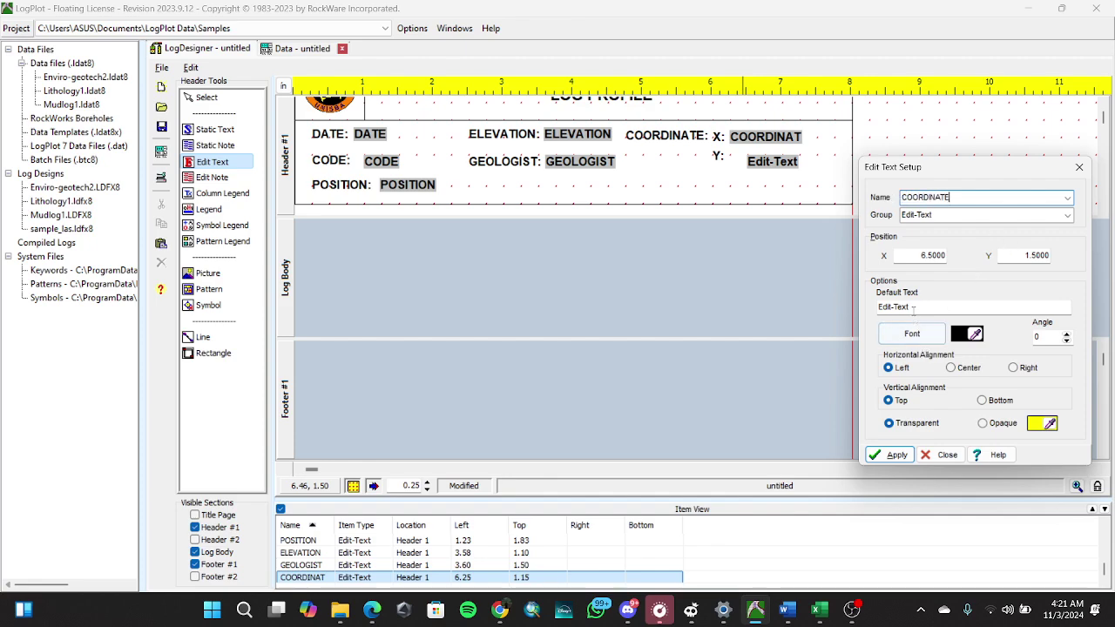
left_click_drag(914, 308, 863, 319)
key("BackSpace")
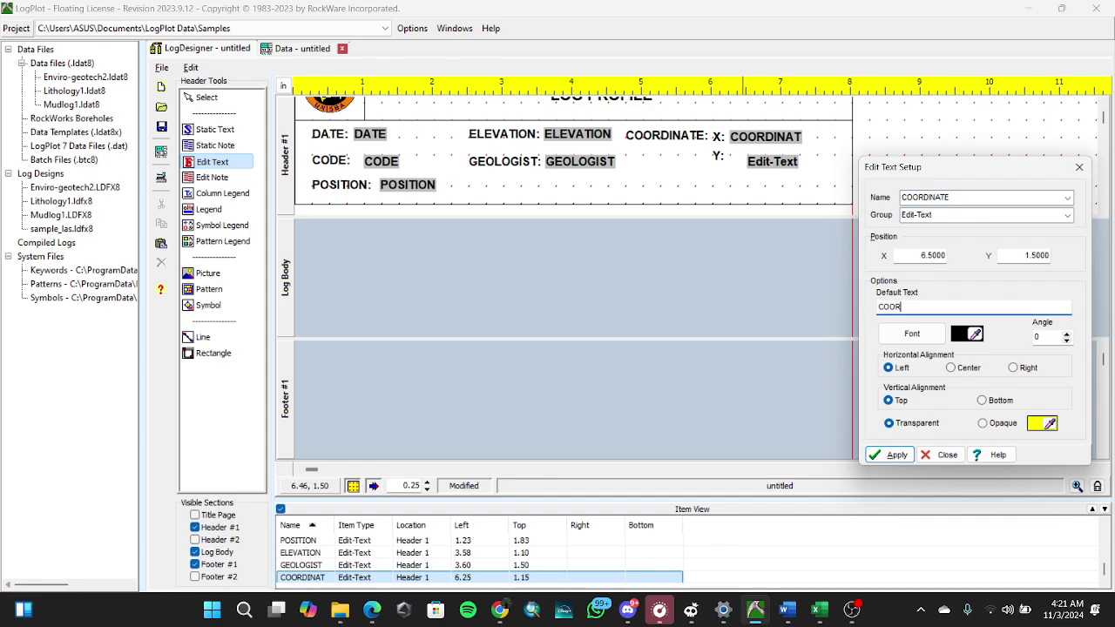
left_click(899, 451)
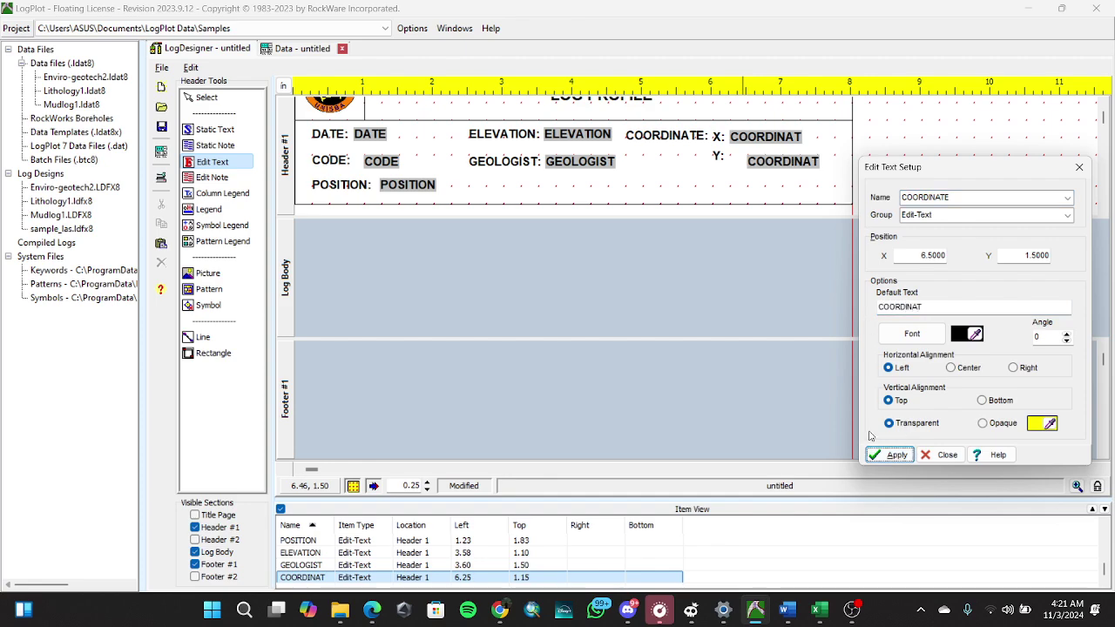
left_click(941, 454)
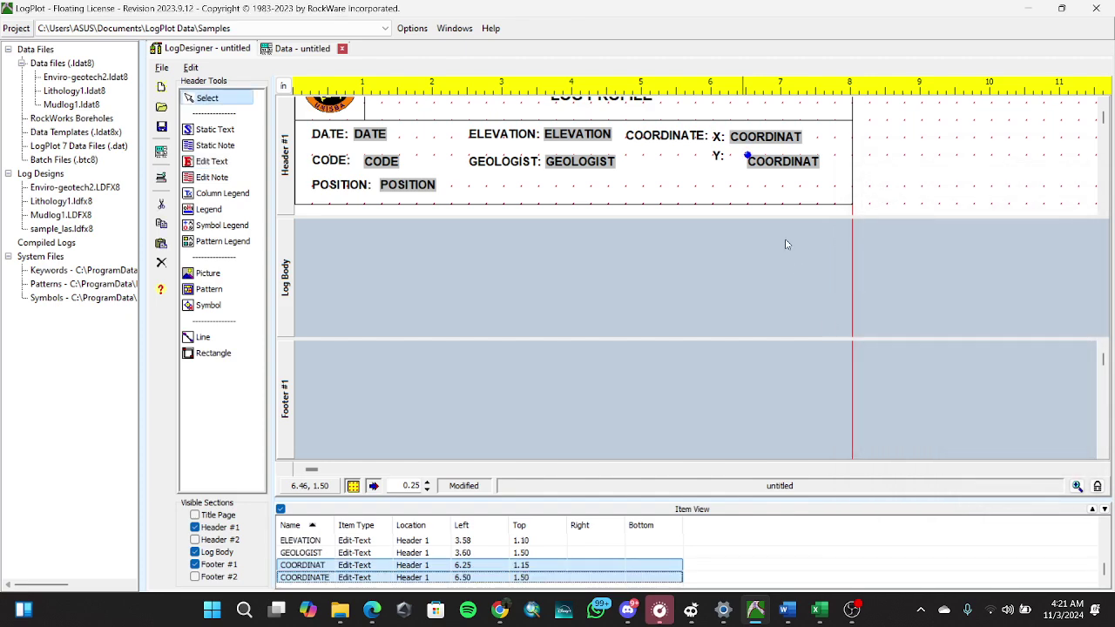
Nudge the COORDINATE field to X 6.25, Y 1.44, beside the "Y:" label and aligned under the field above.
left_click(778, 169)
key("Left")
key("Left")
key("Left")
key("Left")
key("Left")
key("Left")
key("Left")
key("Left")
key("Left")
key("Left")
key("Left")
key("Left")
key("Left")
key("Left")
key("Left")
key("Left")
key("Left")
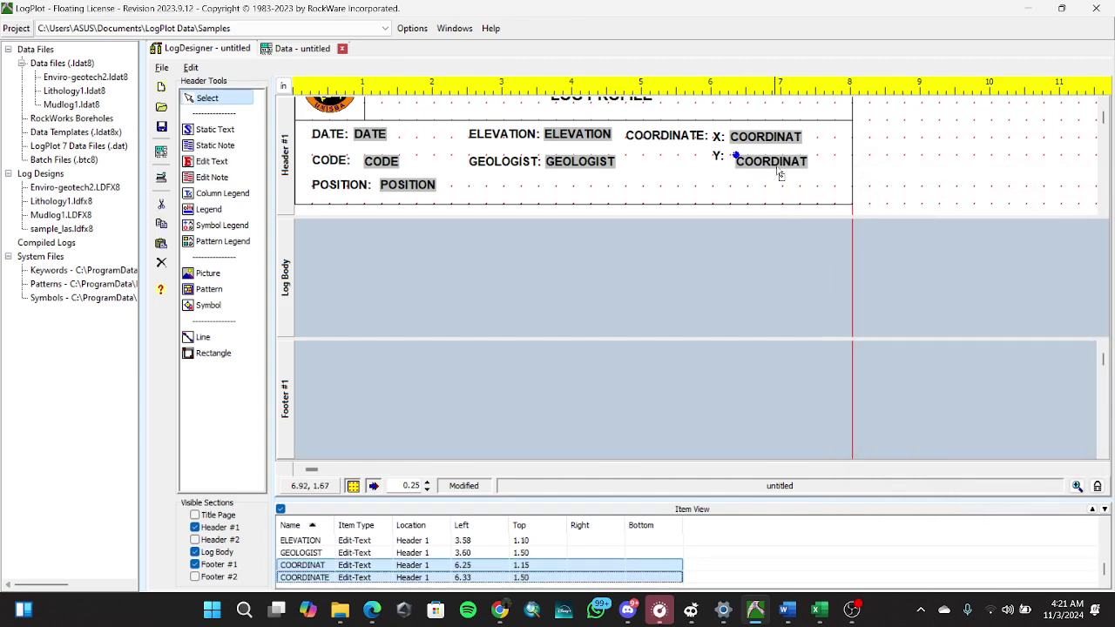
key("Up")
key("Up")
key("Up")
key("Left")
key("Left")
key("Up")
key("Up")
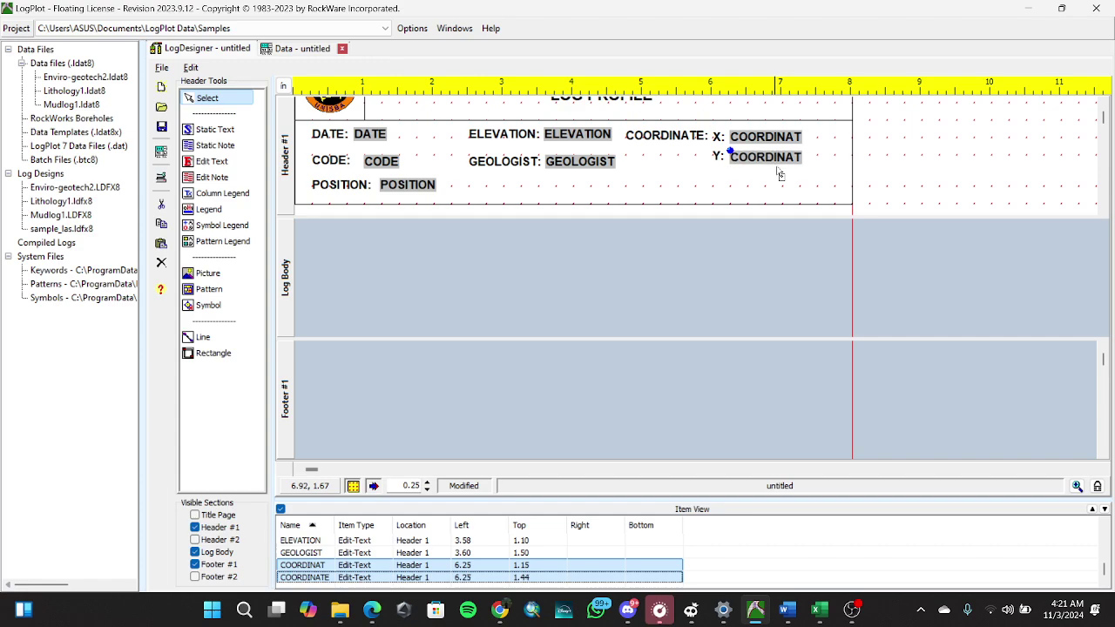
Extend the header frame rectangle's bottom edge down to 2.71.
left_click(623, 198)
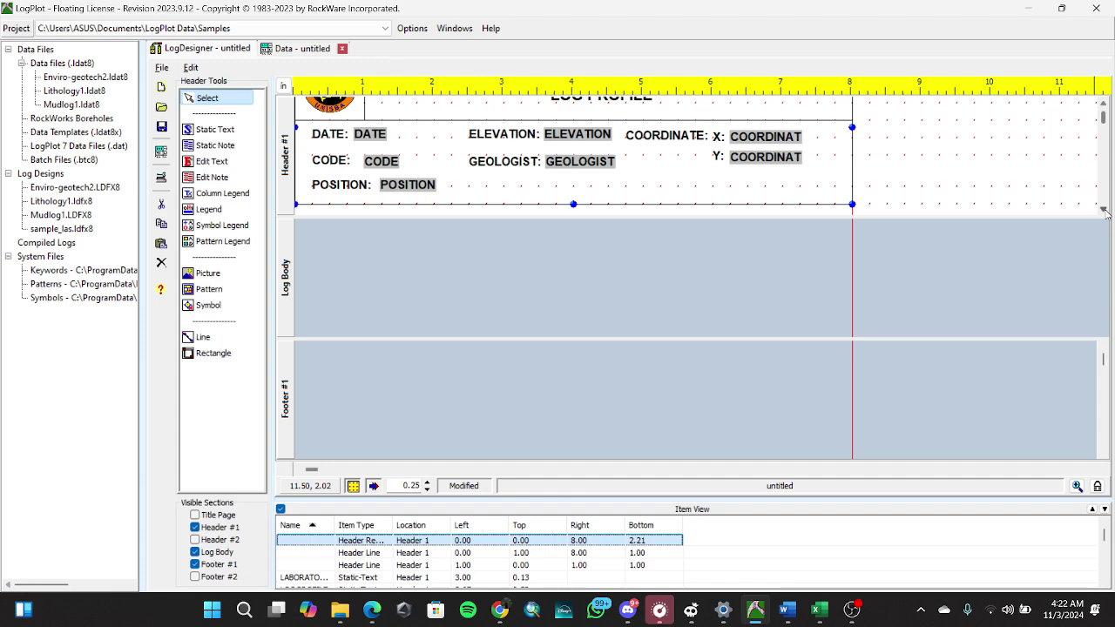
left_click(1102, 210)
left_click(1102, 210)
left_click(1103, 210)
left_click(1103, 210)
left_click(1102, 210)
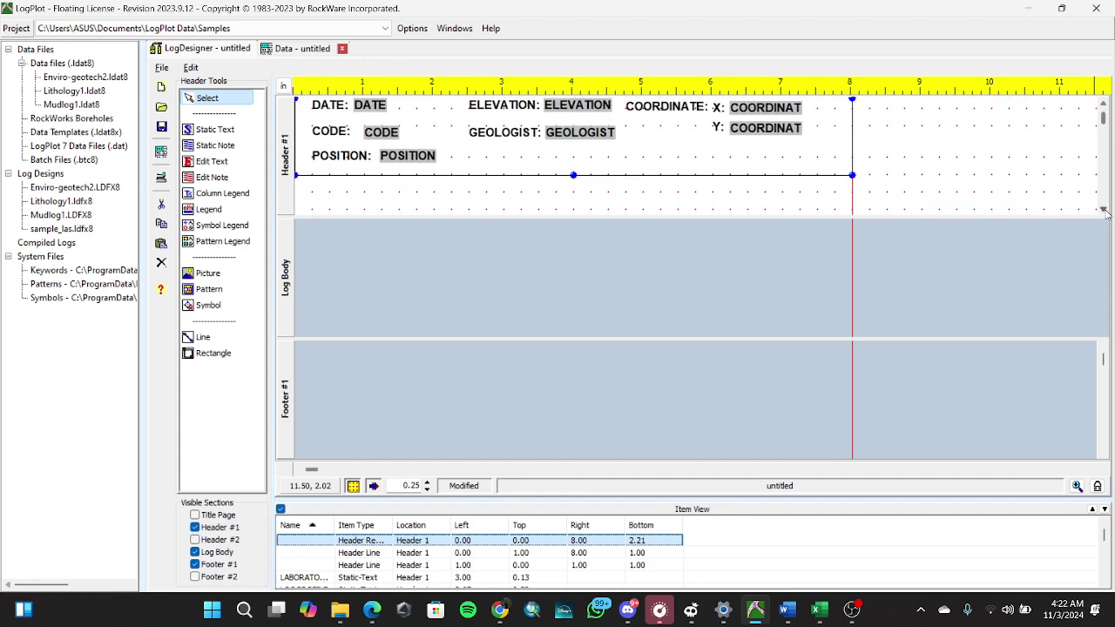
left_click(1103, 210)
left_click(1102, 210)
left_click(1103, 210)
left_click(1102, 210)
left_click(1102, 210)
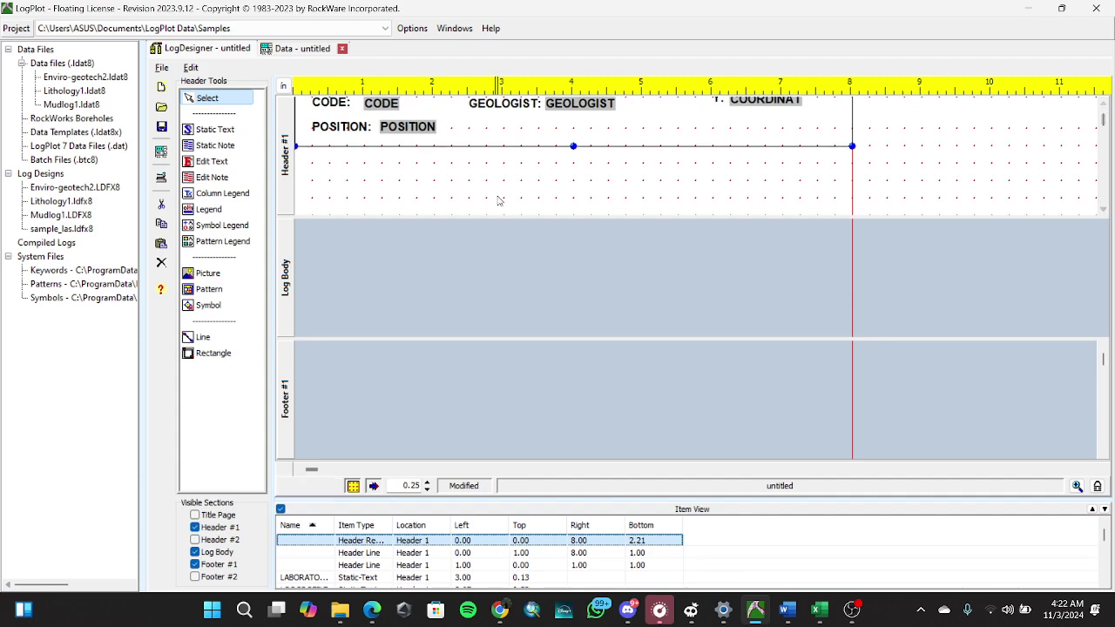
left_click_drag(573, 147, 576, 181)
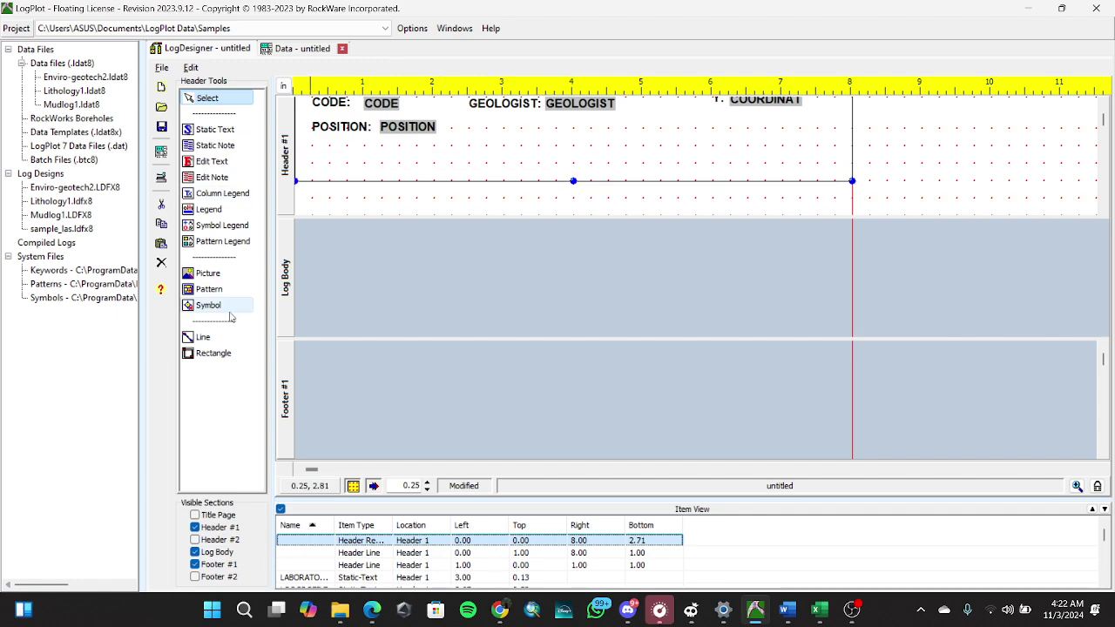
Draw a horizontal header line from X 0.00 to 8.00 at Y 2.25 and a vertical divider below it at X 0.75, down to Y 2.75.
left_click(207, 337)
left_click_drag(296, 148, 850, 149)
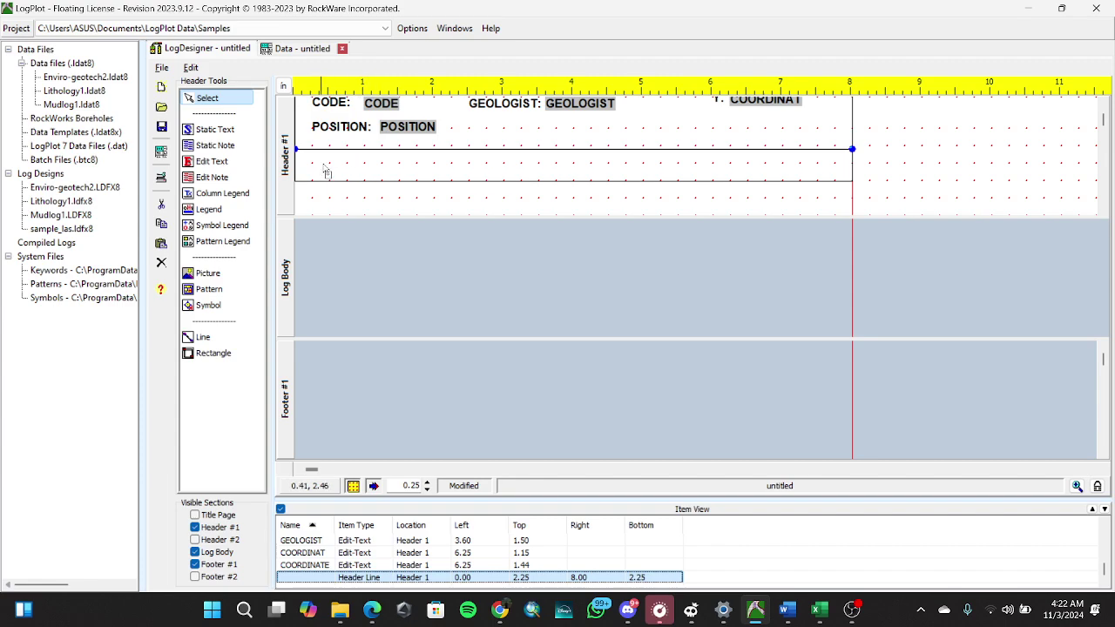
left_click(209, 337)
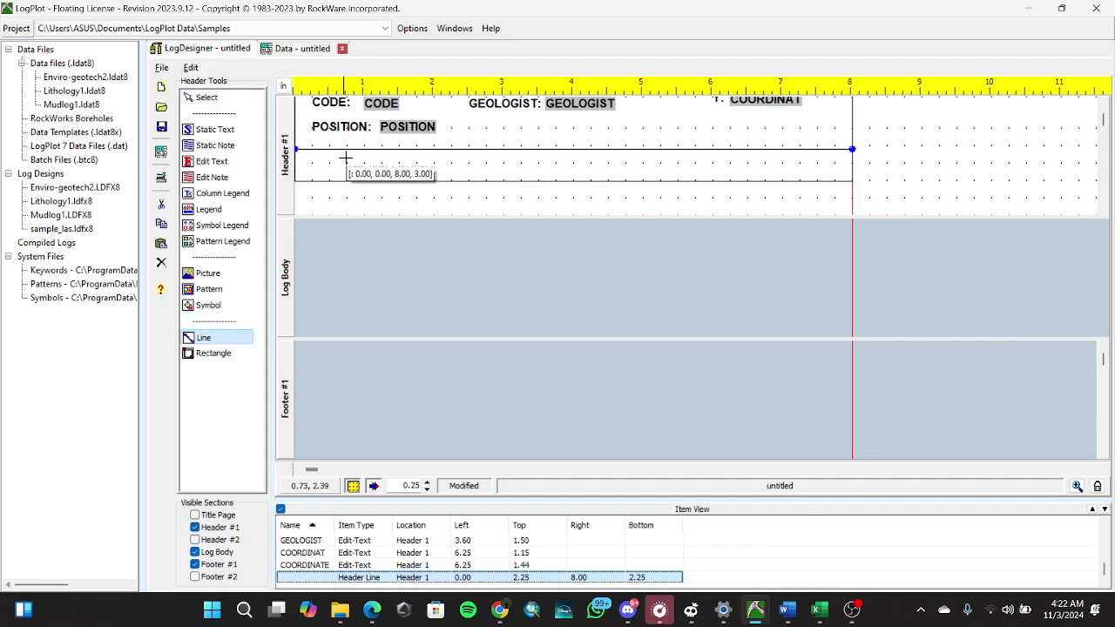
left_click_drag(347, 174, 347, 149)
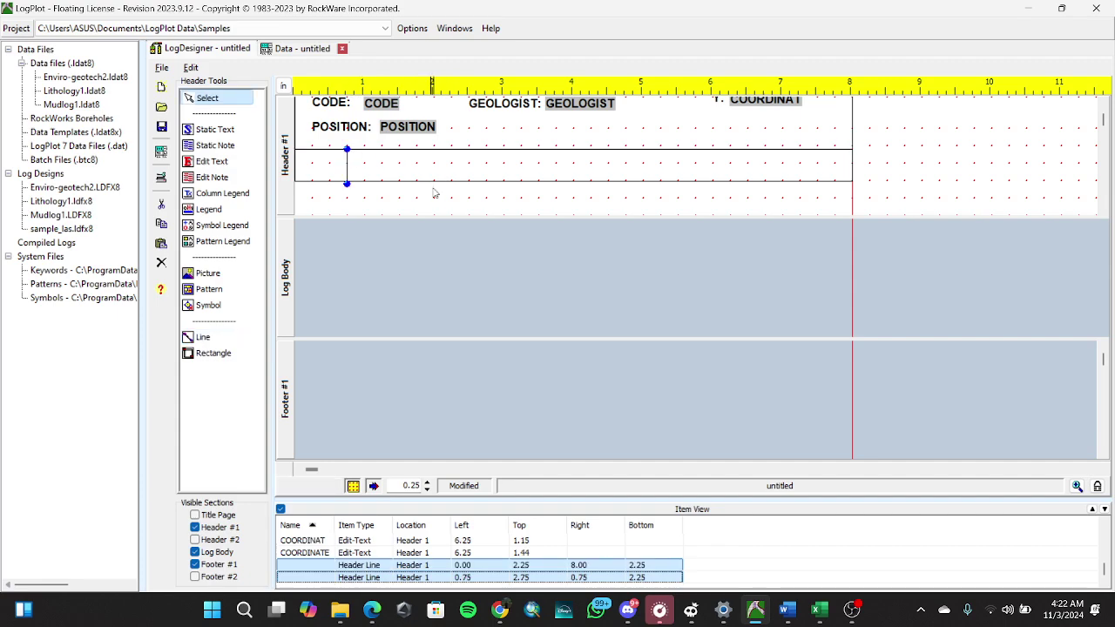
Draw vertical dividers between Y 2.75 and 2.25 in the heading row at X 1.50, 2.25, 3.00, 4.00, 4.75 and 5.50.
left_click(212, 339)
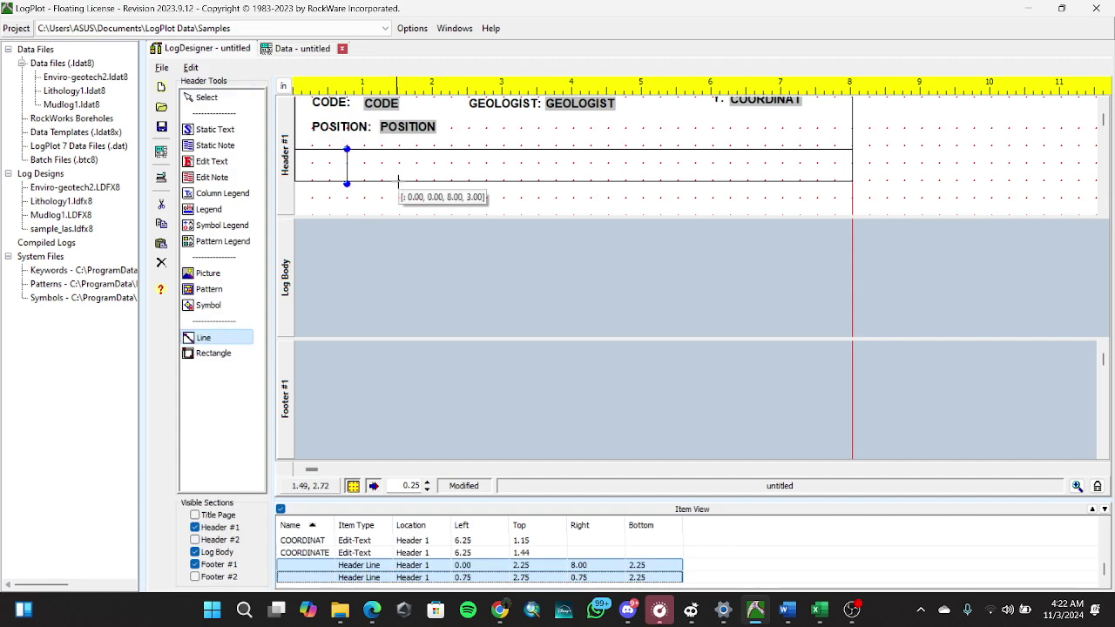
left_click_drag(399, 184, 399, 150)
left_click(216, 338)
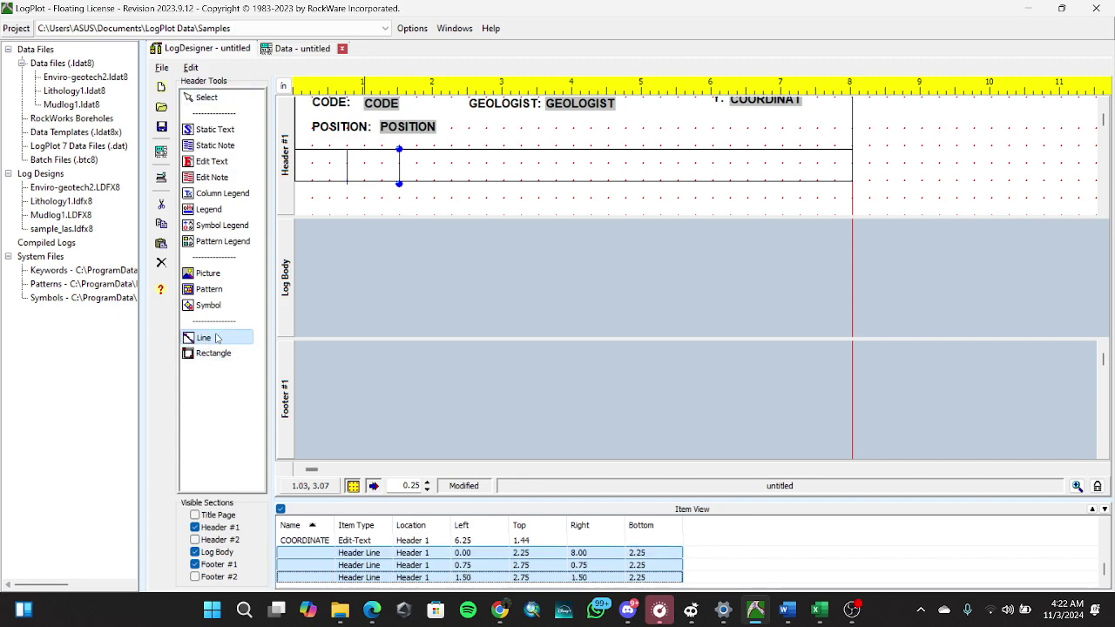
left_click_drag(451, 182, 451, 150)
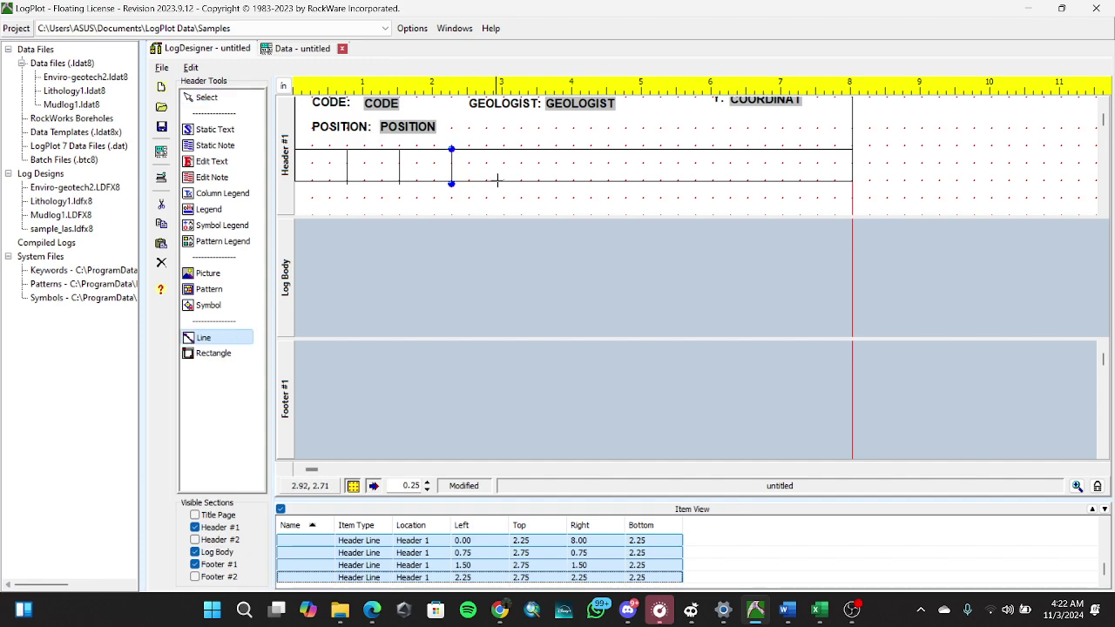
left_click_drag(504, 181, 503, 150)
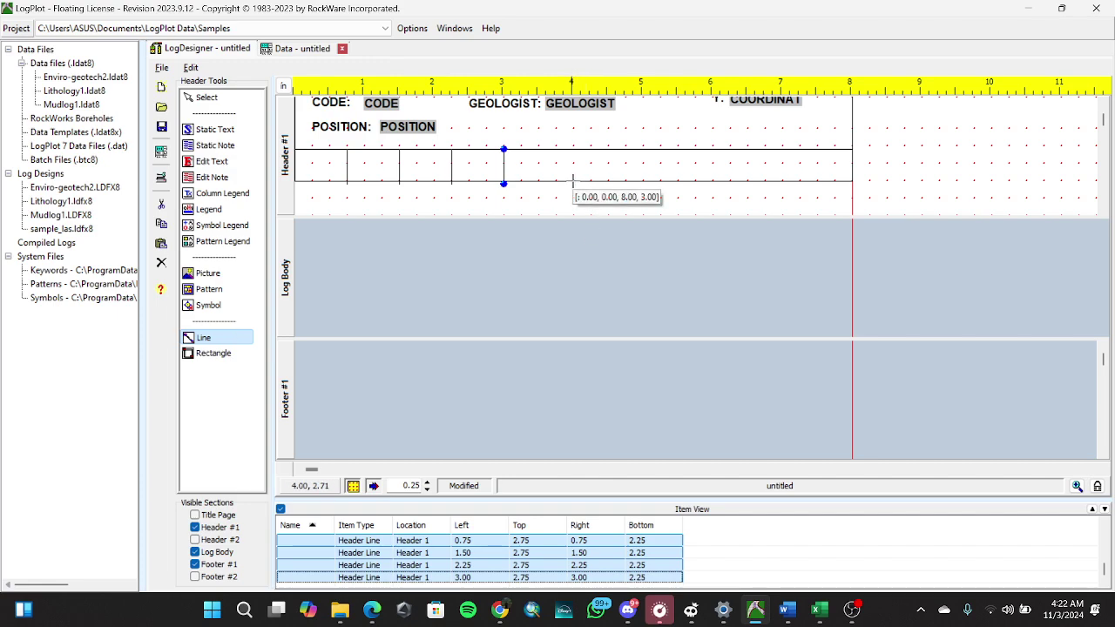
left_click_drag(573, 183, 573, 149)
left_click(224, 337)
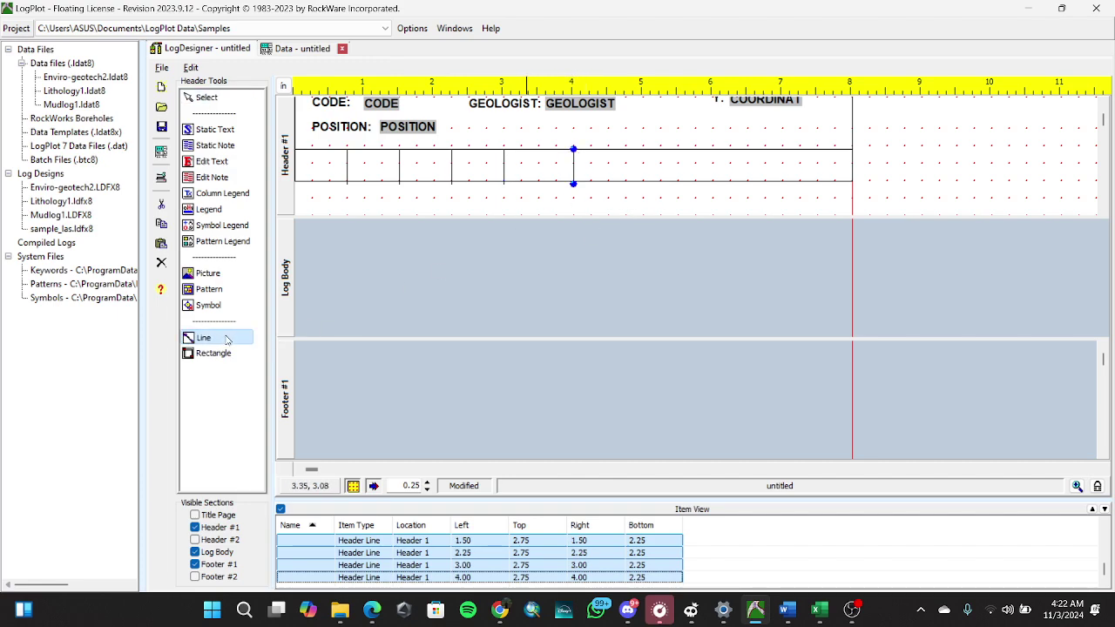
left_click_drag(626, 183, 625, 150)
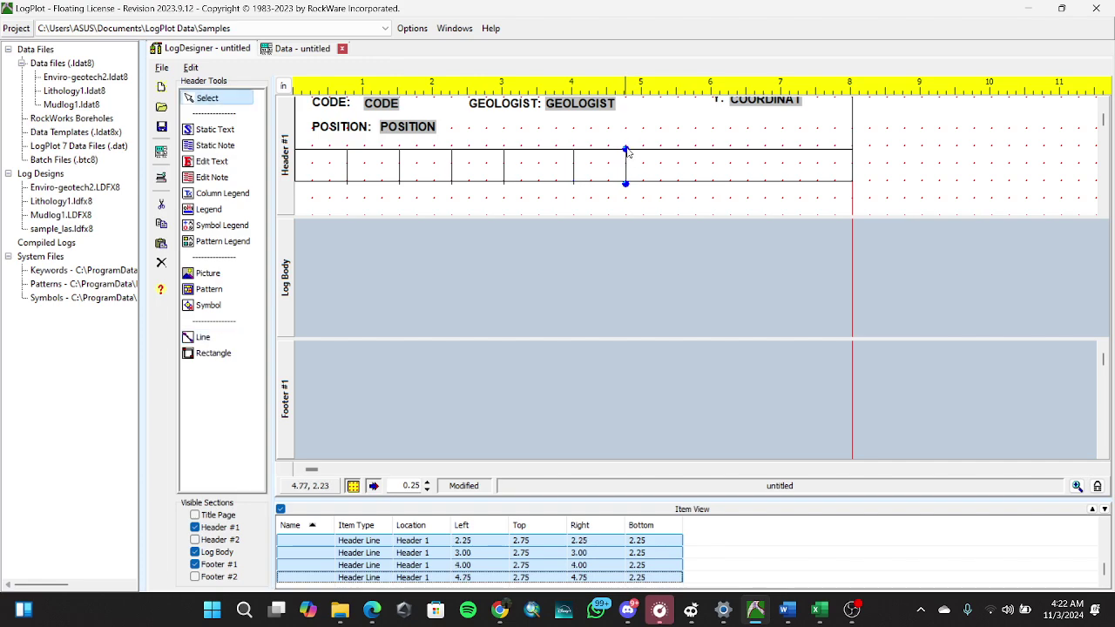
left_click(217, 343)
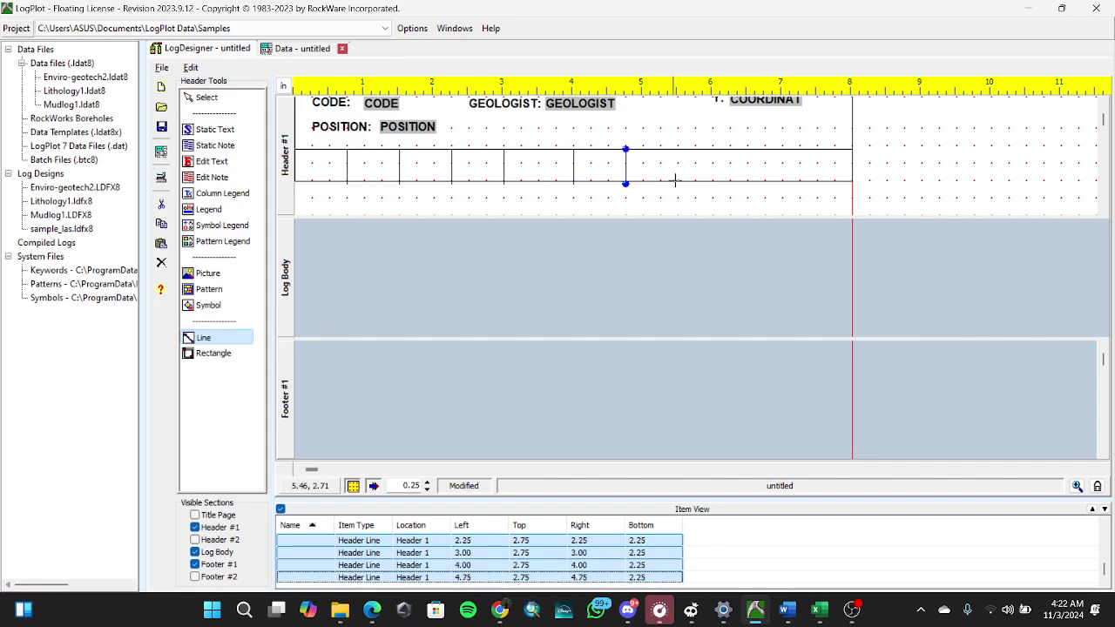
left_click_drag(679, 182, 677, 150)
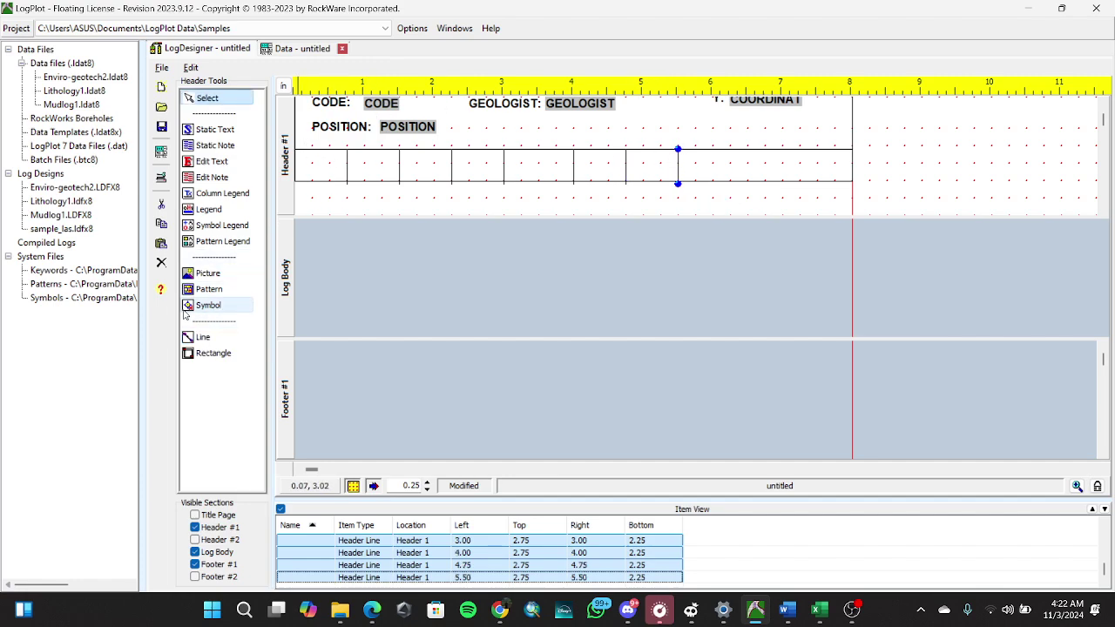
Add a static text label "Depth" and position it in the first heading column at X 0.17, Y 2.40.
left_click(214, 130)
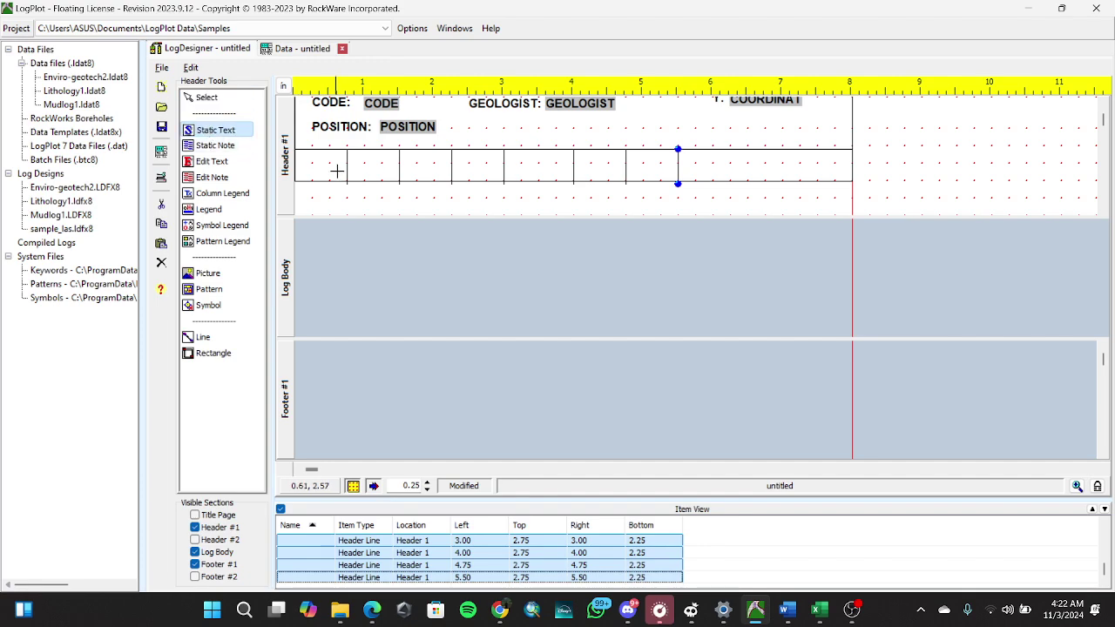
left_click(322, 168)
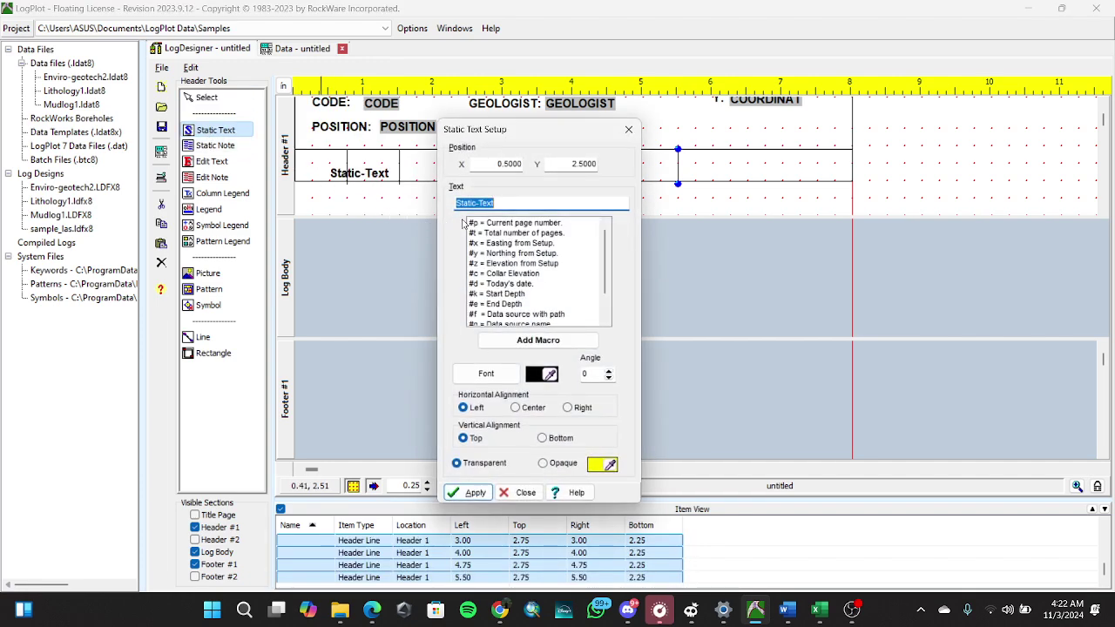
key("BackSpace")
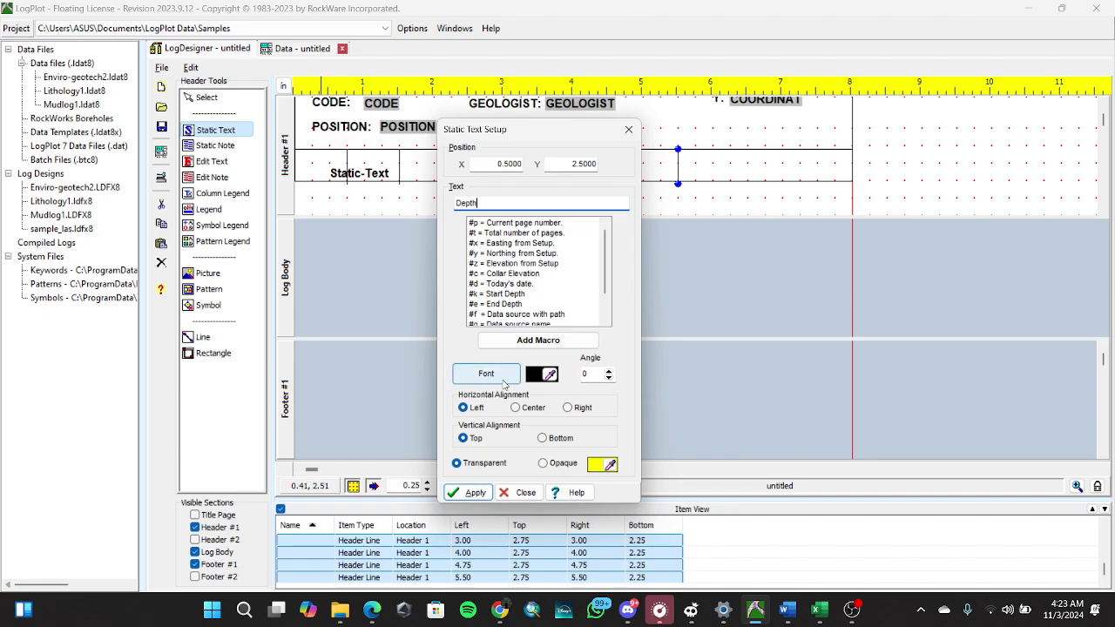
left_click(470, 492)
left_click(505, 500)
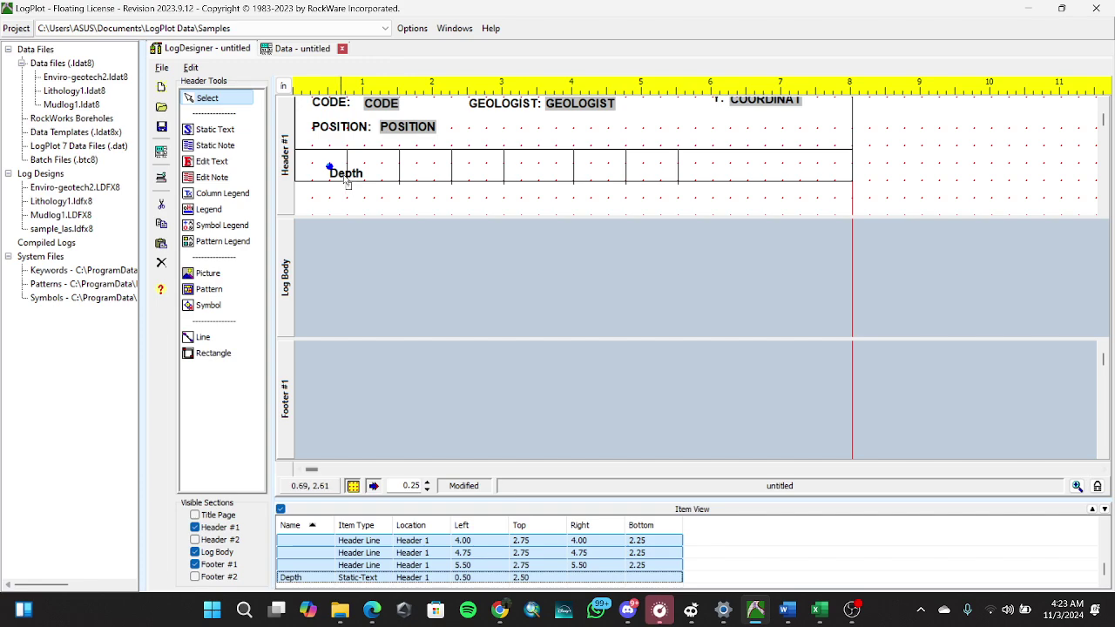
left_click_drag(325, 171, 337, 178)
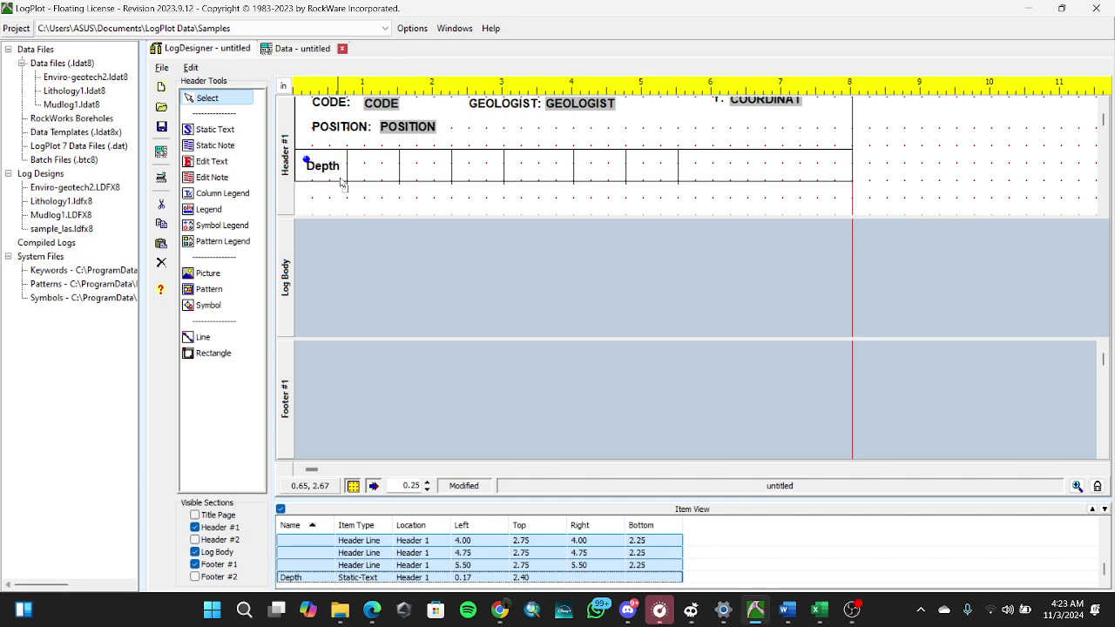
Duplicate the Depth label and position the copy in the second heading column at X 0.90, Y 2.42.
key("ctrl+c")
key("ctrl+v")
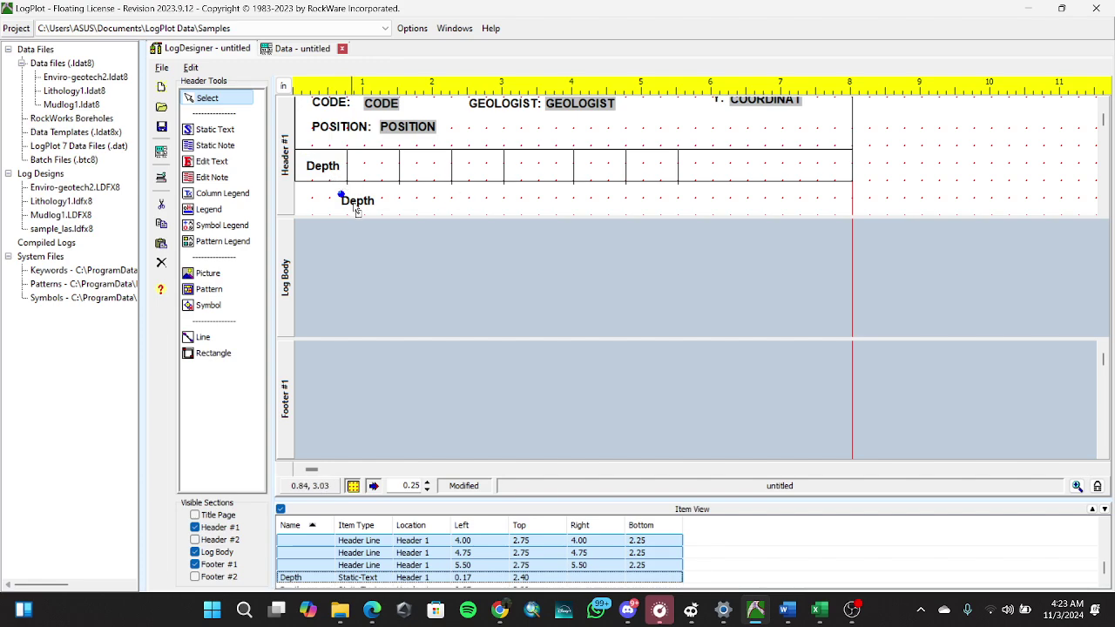
left_click_drag(348, 200, 370, 174)
key("Up")
key("Up")
key("Up")
key("Up")
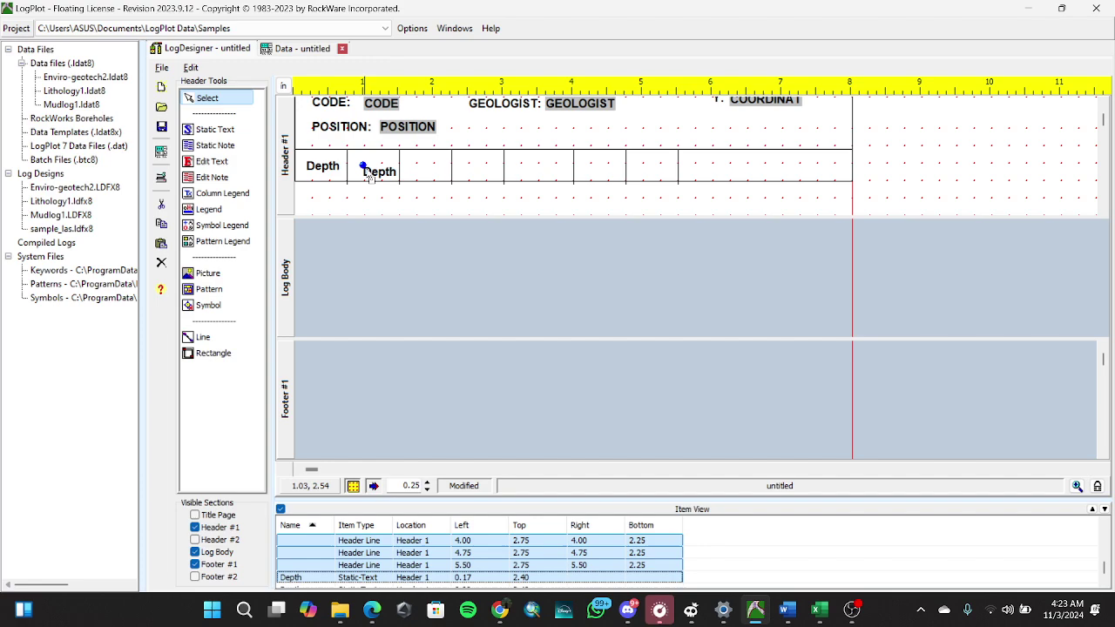
key("Left")
key("Left")
key("Left")
key("Left")
Change the text of the copied label in the second heading column to "Form".
double_click(376, 174)
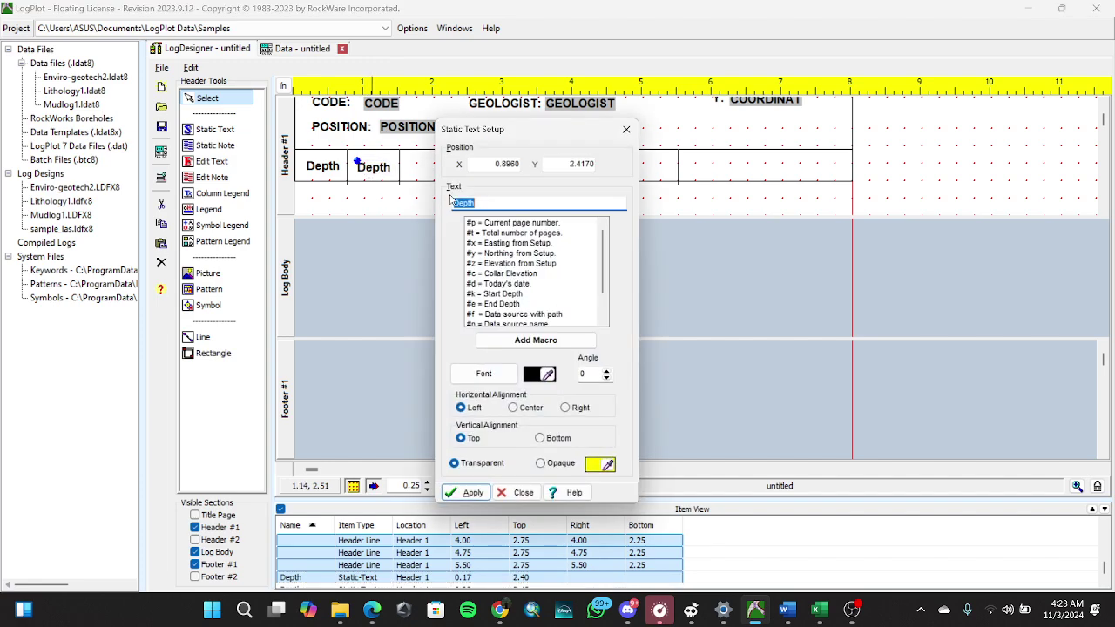
key("BackSpace")
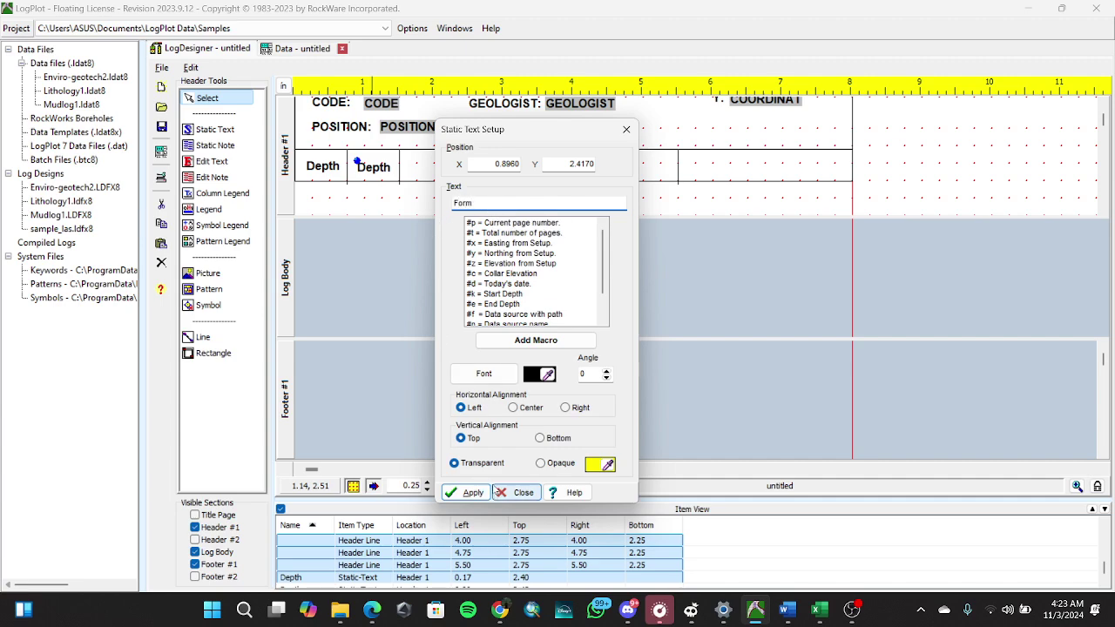
left_click(470, 493)
left_click(516, 493)
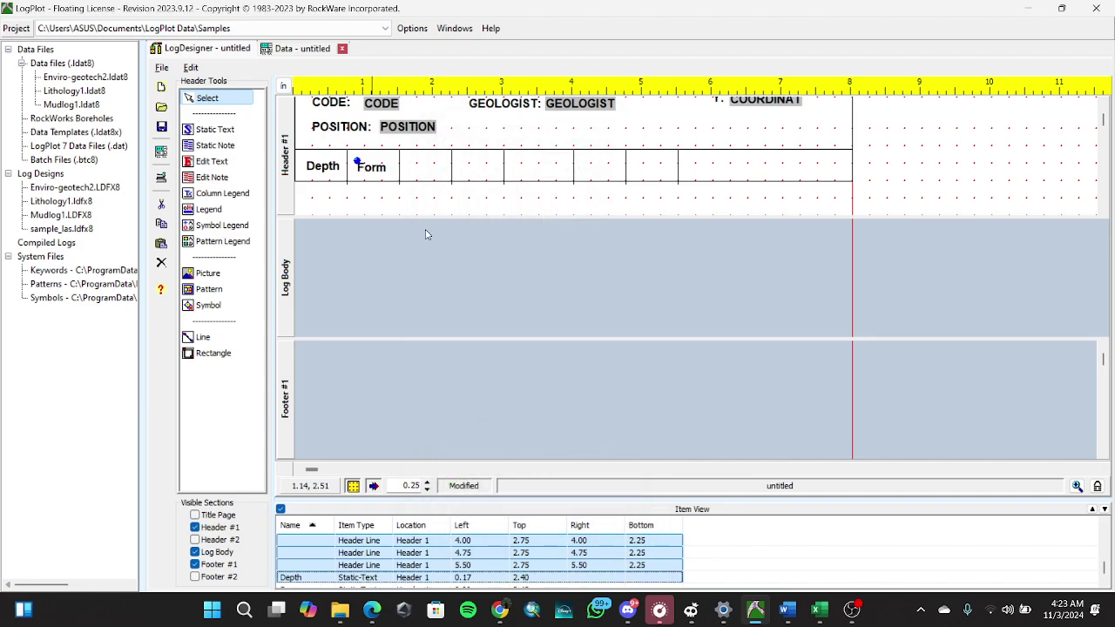
Paste another label copy into the third heading column at X 1.75 and change its text to "To".
key("ctrl+v")
left_click_drag(408, 205, 427, 176)
double_click(431, 174)
key("BackSpace")
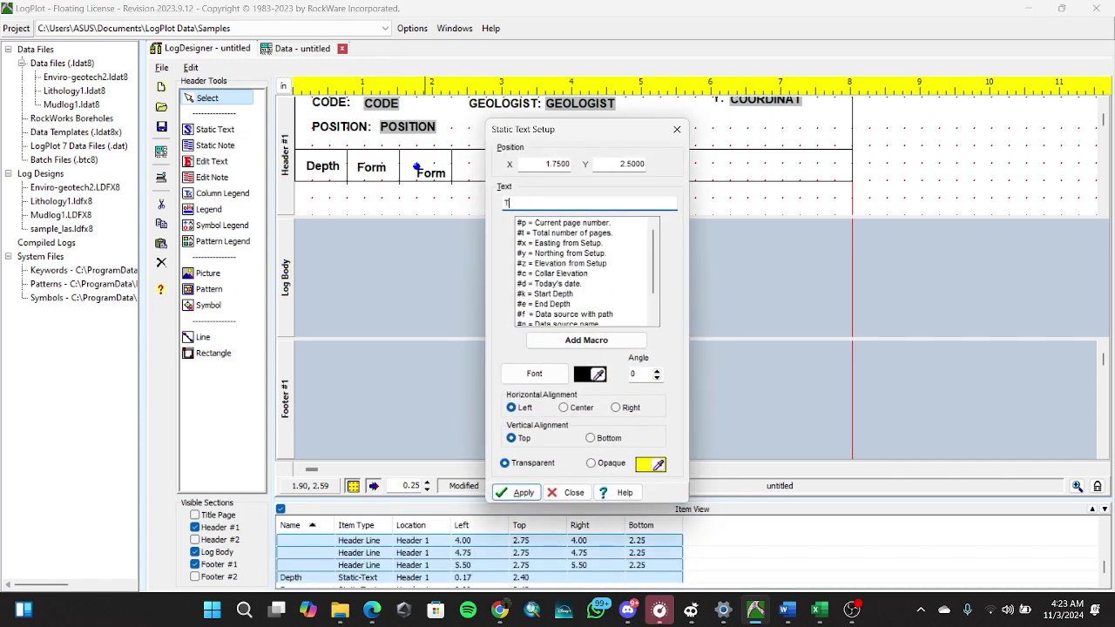
type("To")
left_click(518, 492)
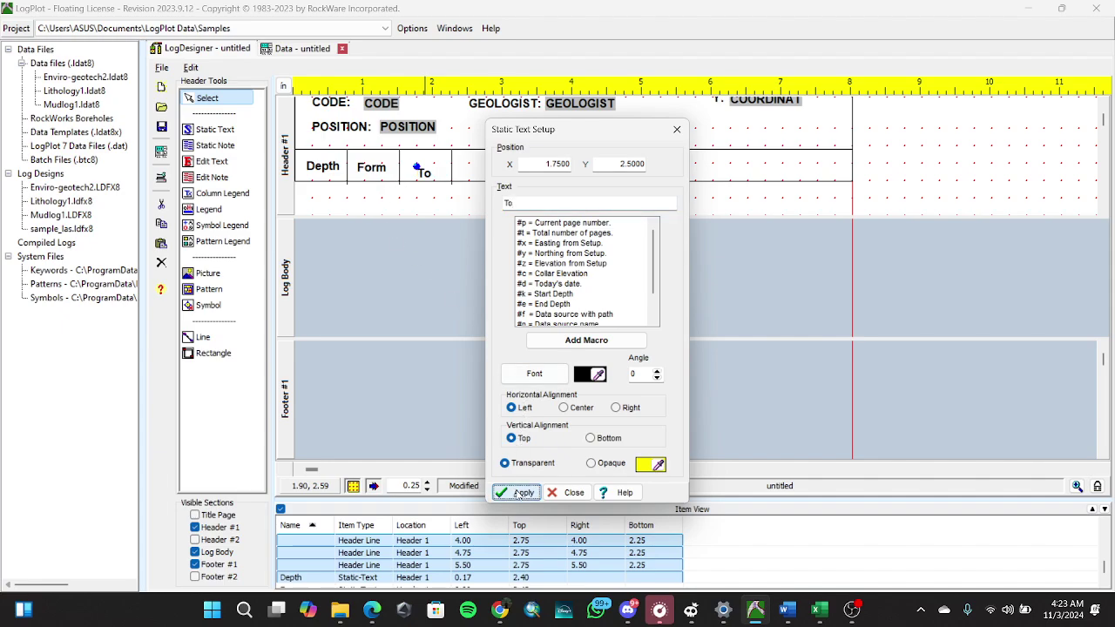
left_click(568, 492)
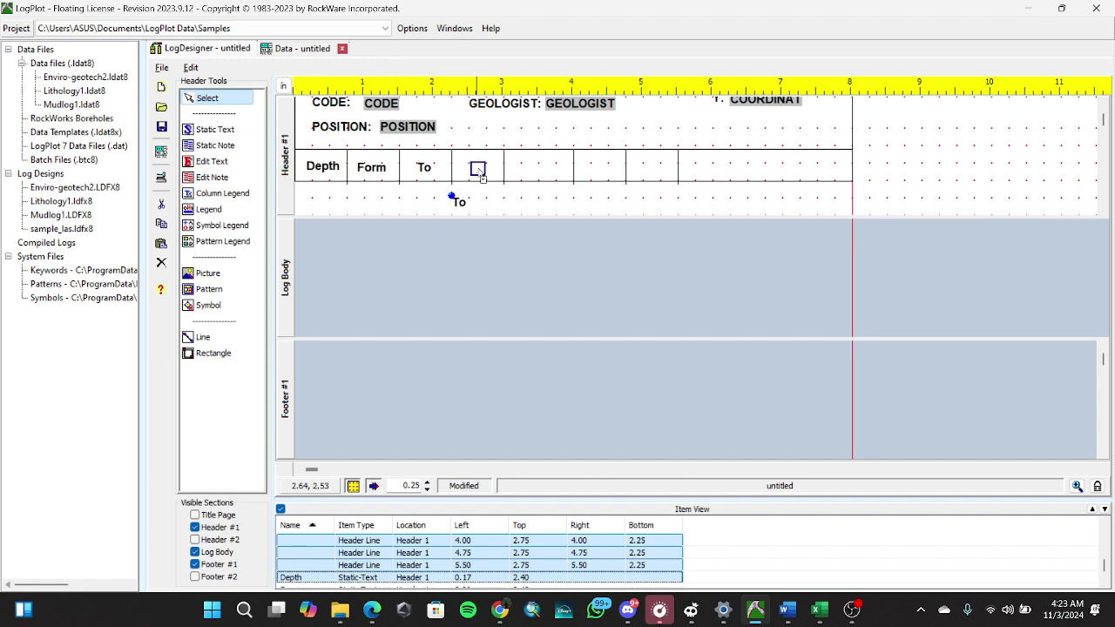
Place a copy of the label in the fourth heading column at X 2.50, Y 2.50 and set its text to "Thickness".
left_click(477, 174)
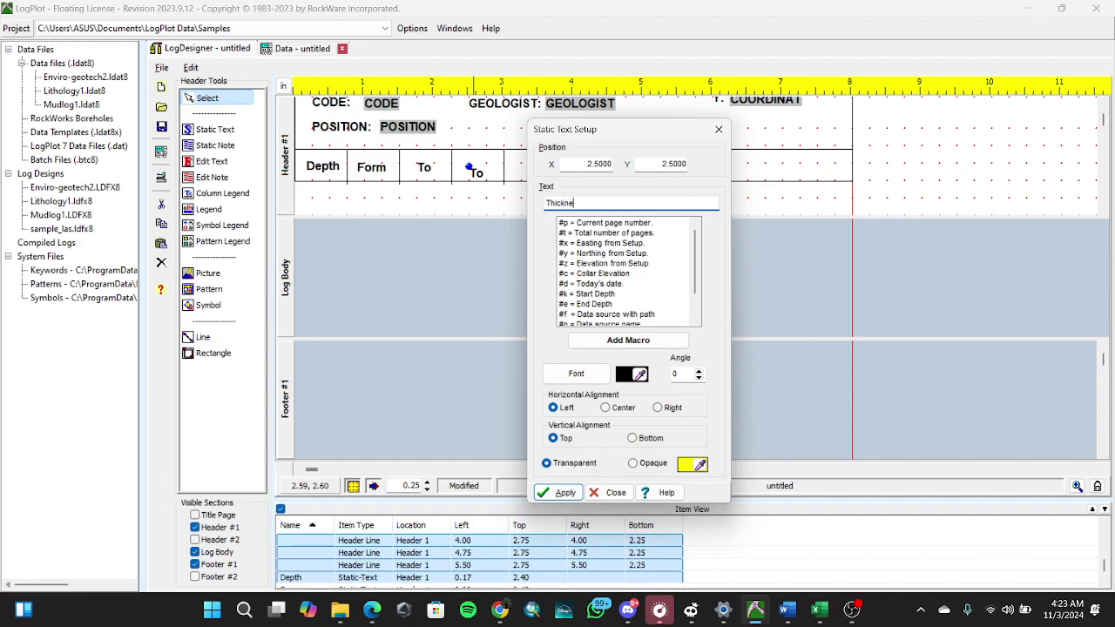
left_click(561, 492)
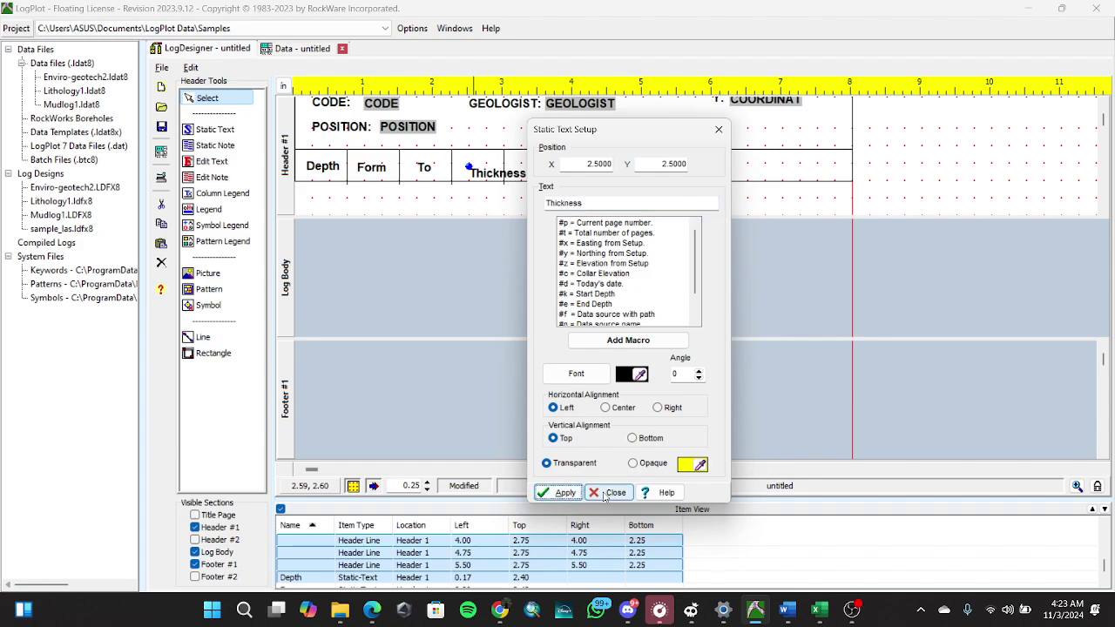
left_click(612, 492)
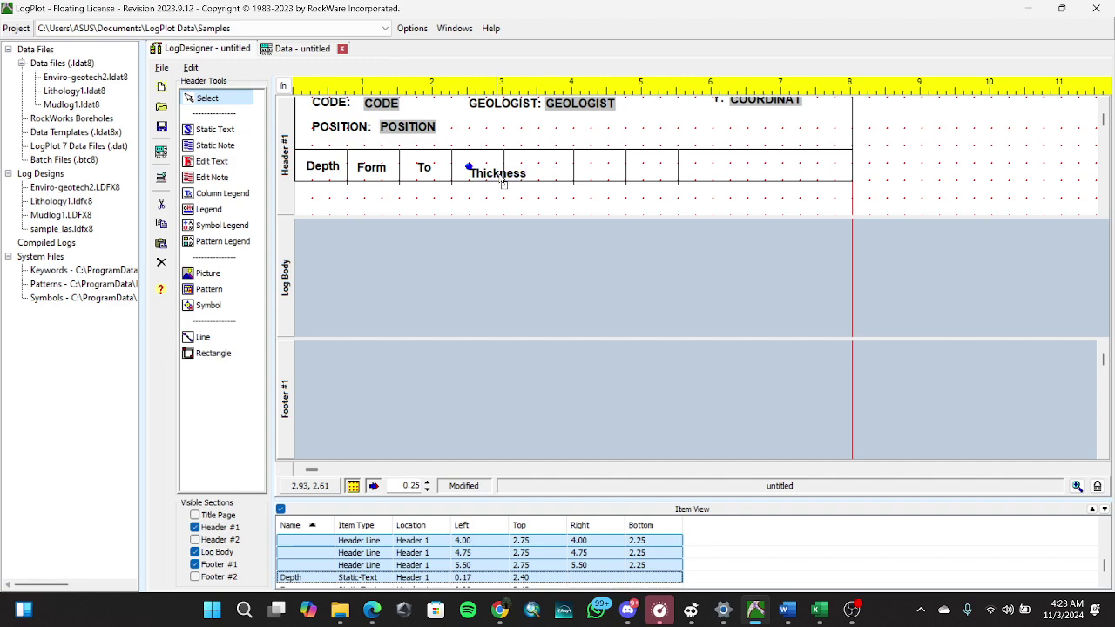
Nudge the Thickness label left and slightly up so it starts inside the fourth heading column at X 2.33.
key("Left")
key("Left")
key("Left")
key("Left")
key("Left")
key("Left")
key("Left")
key("Left")
key("Left")
key("Up")
key("Up")
key("Right")
key("Right")
key("Right")
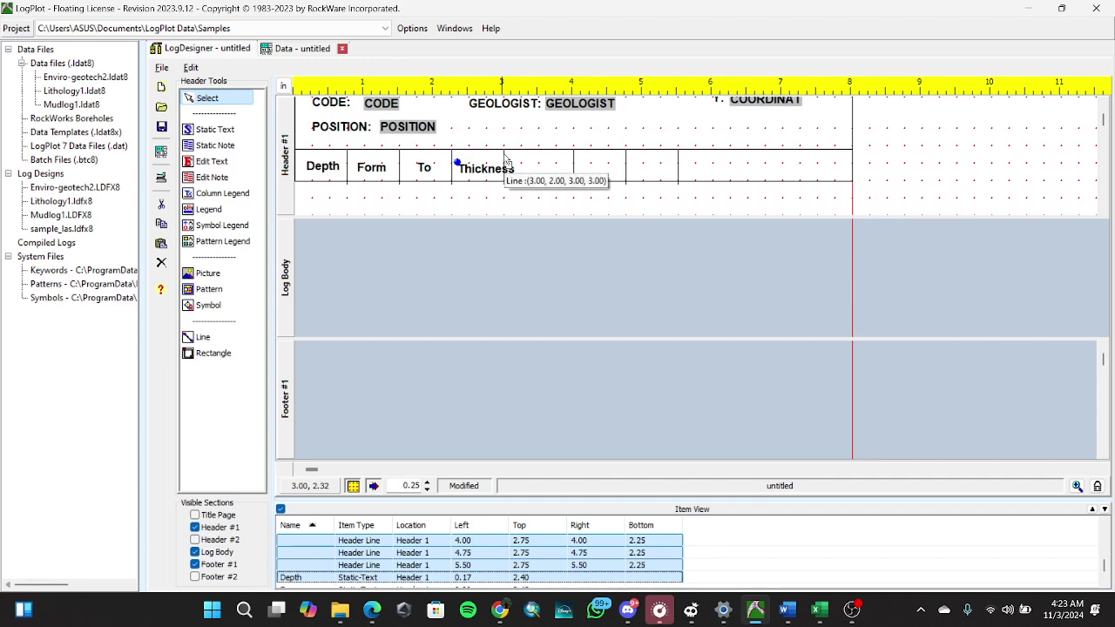
Move the divider after Thickness right to about X 3.25 and align the Thickness label at Y 2.42.
left_click(504, 161)
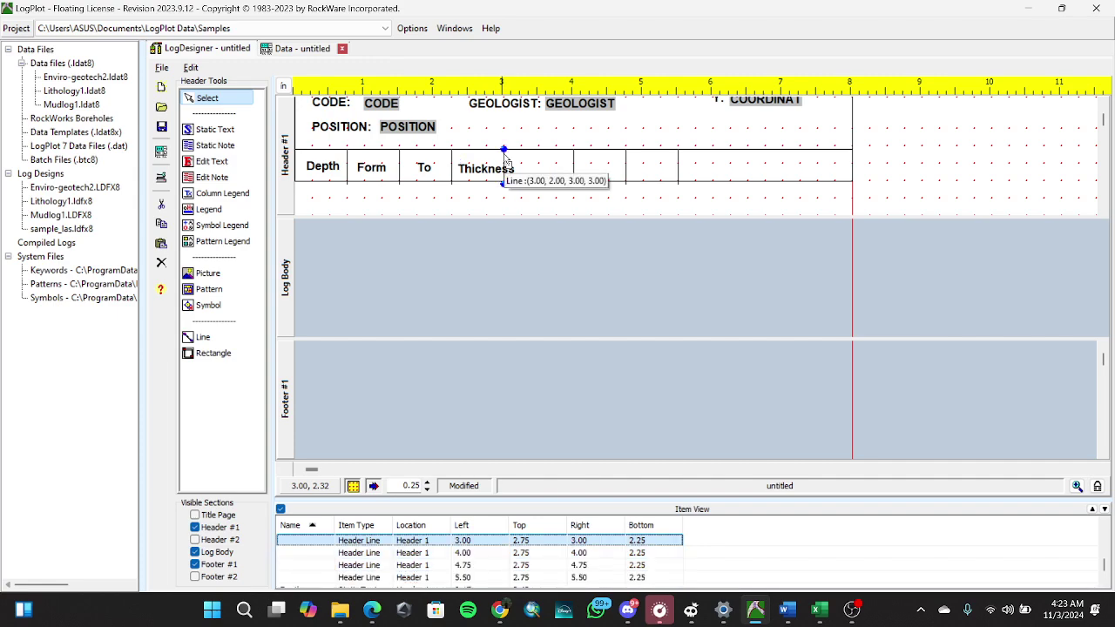
key("Right")
key("Right")
key("Right")
key("Right")
key("Right")
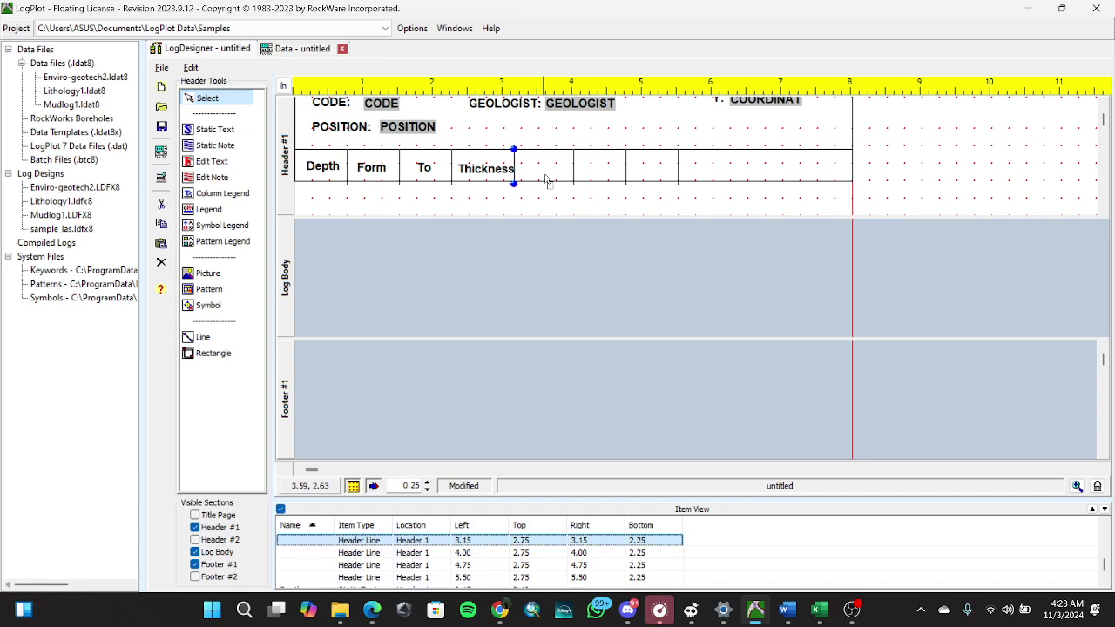
key("Right")
key("Right")
key("Right")
key("Right")
key("Right")
key("Right")
left_click(473, 171)
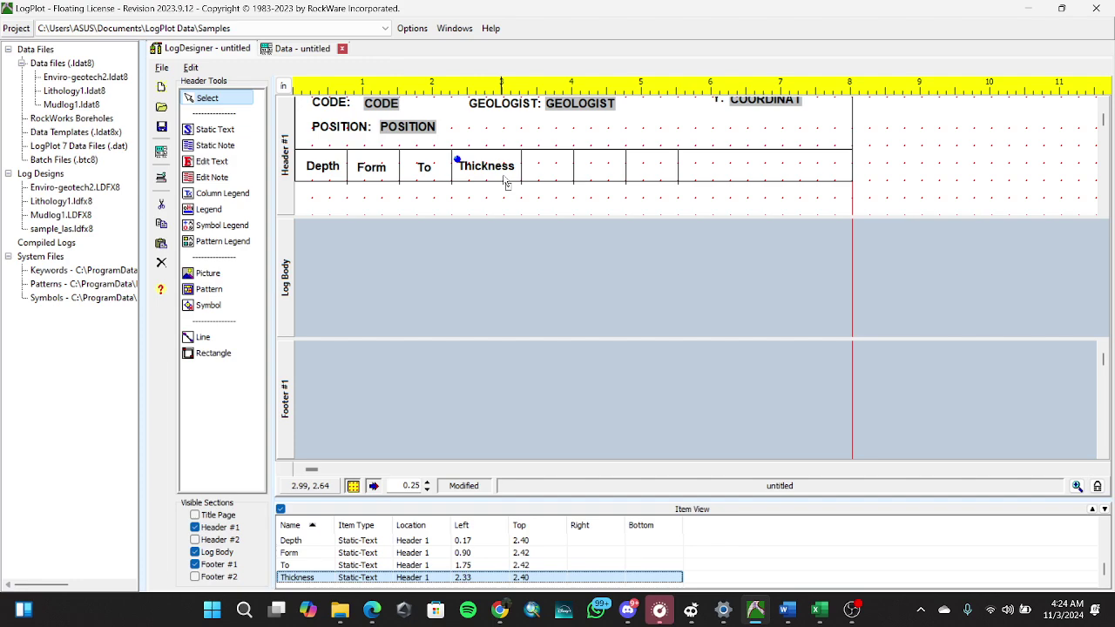
key("Down")
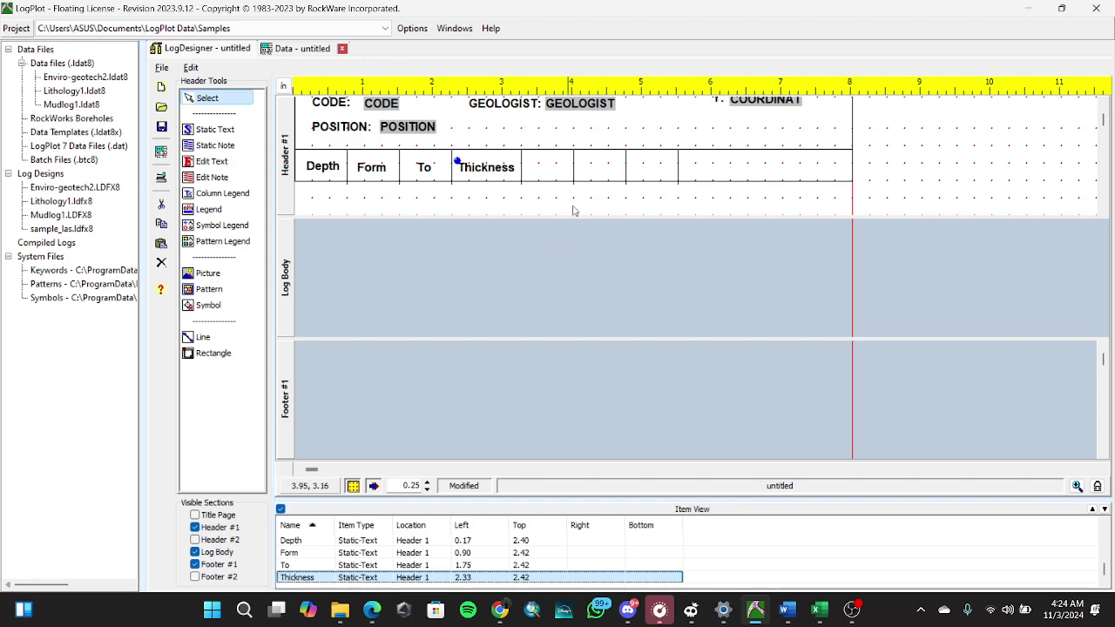
Move the divider at X 4.00 right to about X 4.40 to widen the fifth heading column.
left_click(573, 162)
key("Right")
key("Right")
key("Right")
key("Right")
key("Right")
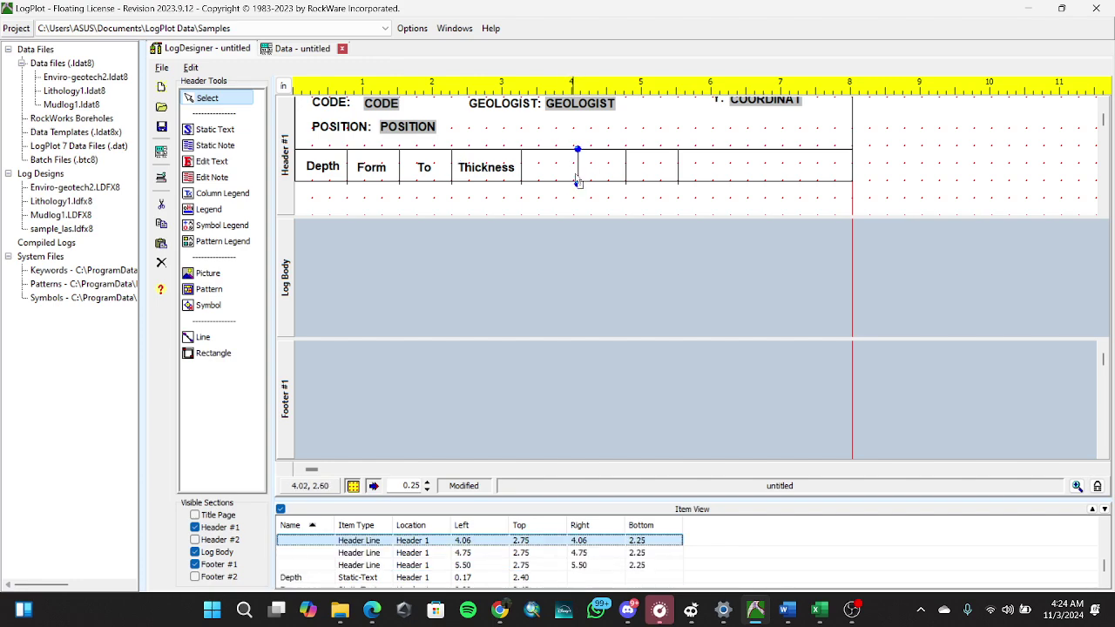
key("Right")
key("Right")
key("Right")
key("Right")
key("Right")
key("Right")
key("Right")
key("Right")
key("Right")
key("Right")
key("Right")
key("Right")
key("Right")
key("Right")
key("Right")
key("Right")
key("Right")
key("Right")
key("Right")
key("Right")
left_click(578, 166)
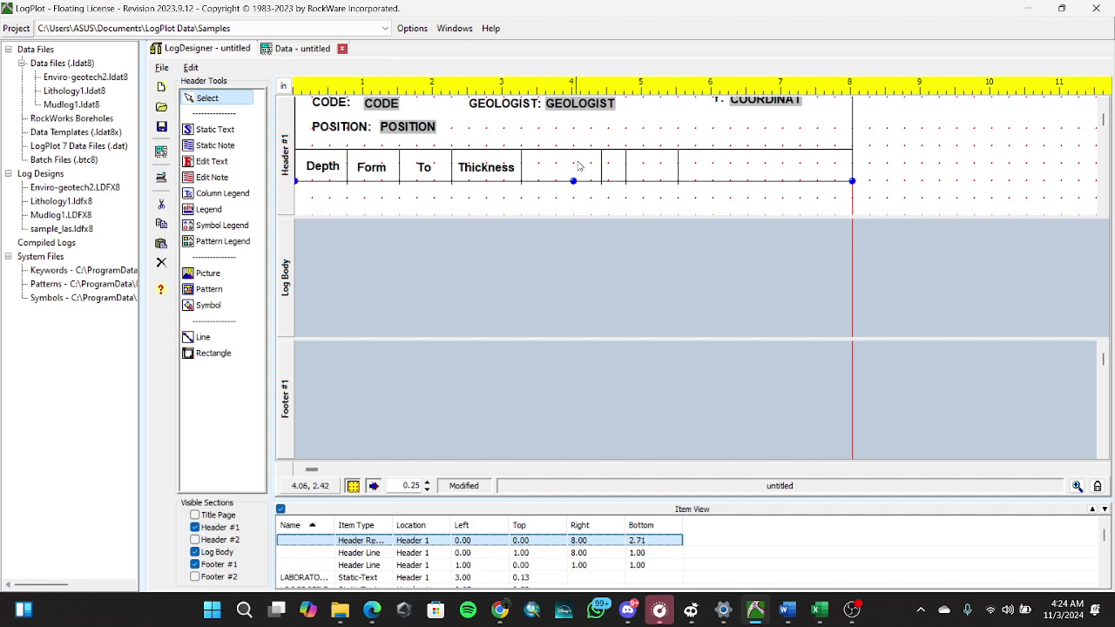
Add a static text label "Lithology" and position it in the fifth heading column at X 3.46, Y 2.42.
left_click(220, 291)
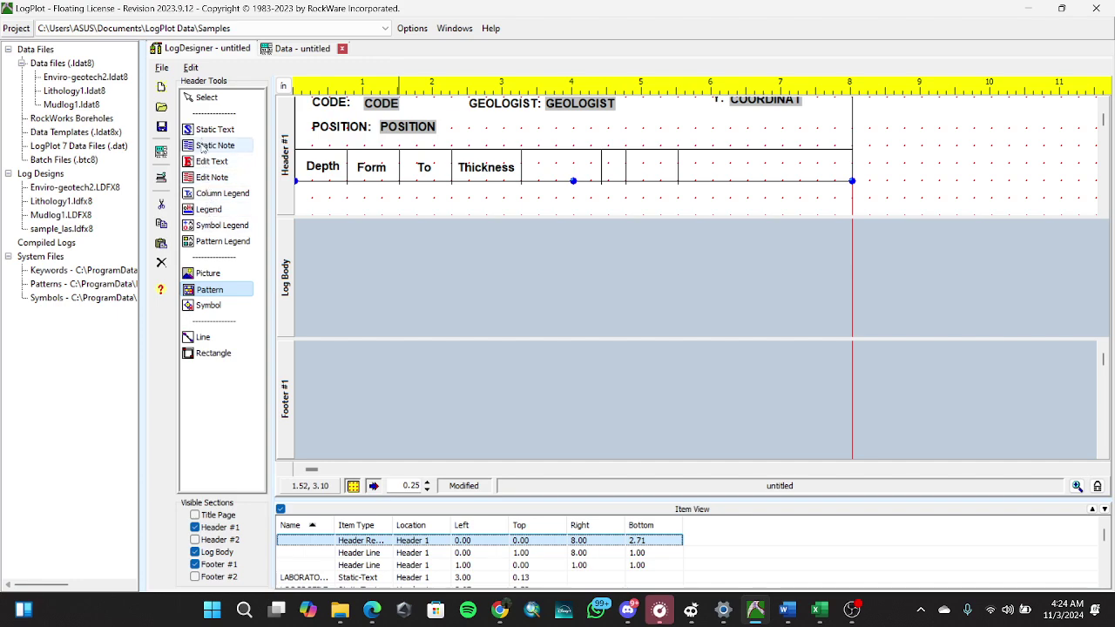
left_click(209, 146)
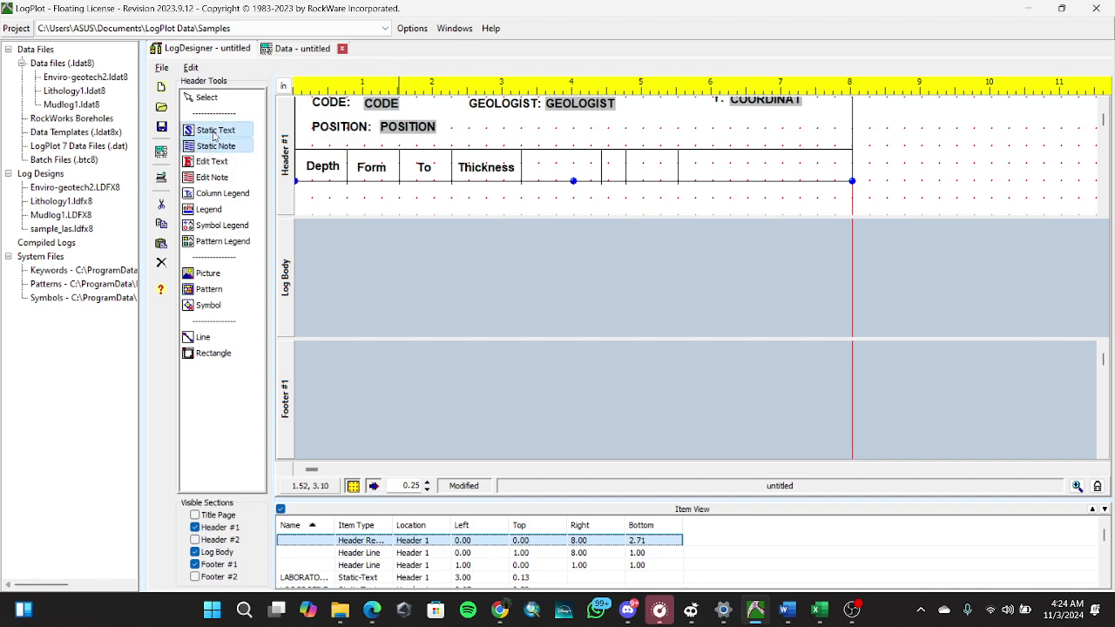
left_click(214, 131)
left_click(546, 171)
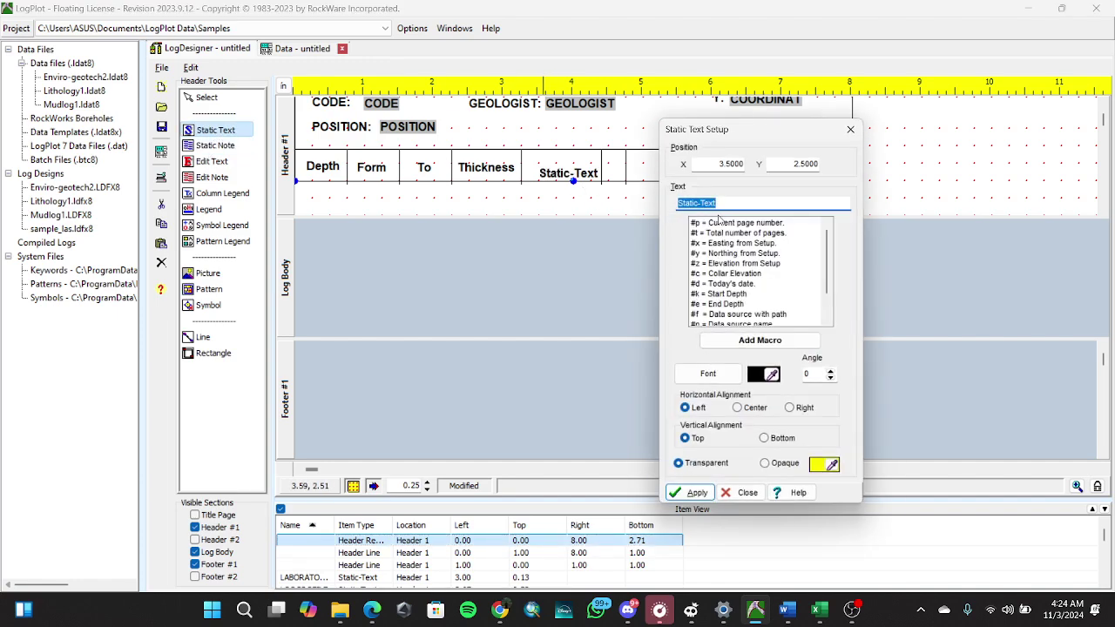
key("BackSpace")
type("Lithology")
left_click(690, 492)
left_click(740, 492)
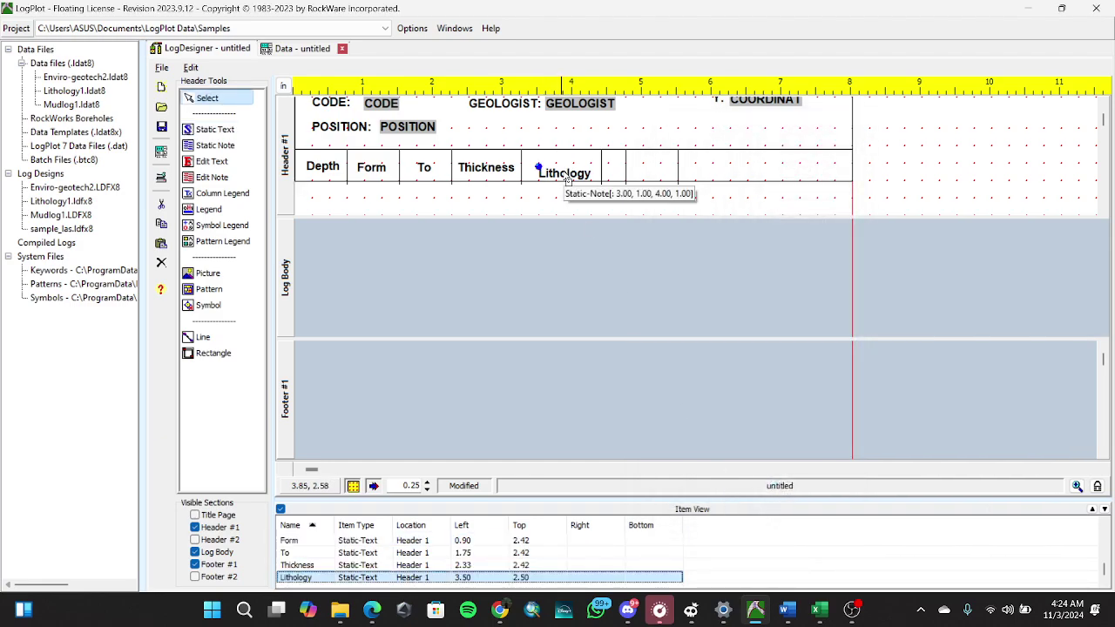
left_click_drag(566, 175, 568, 180)
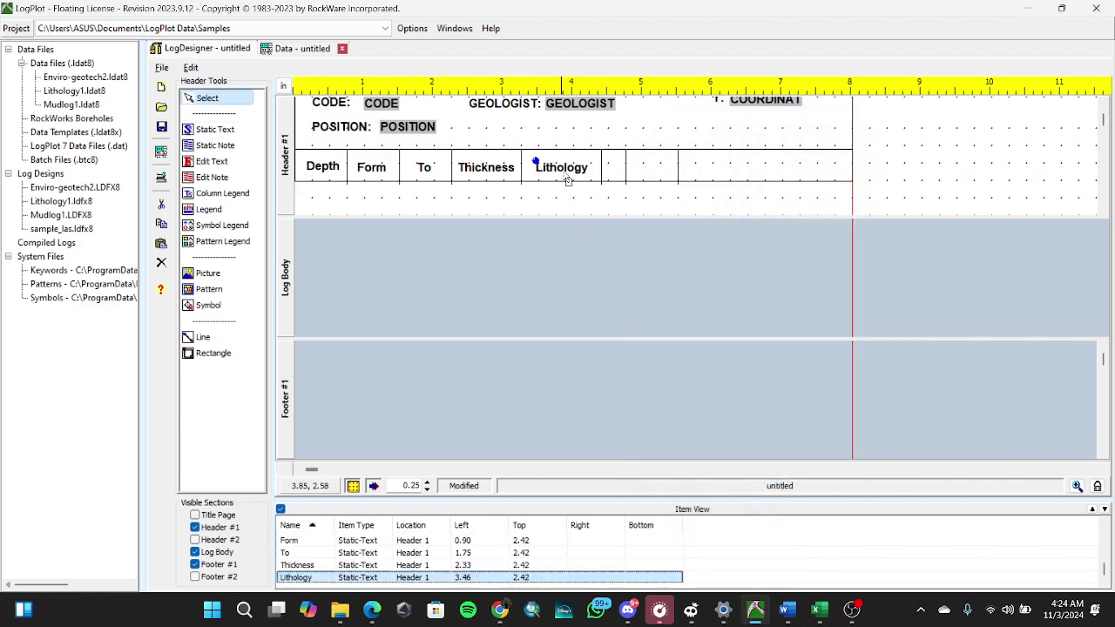
Open the setup of the header frame rectangle enclosing the heading row.
left_click(629, 171)
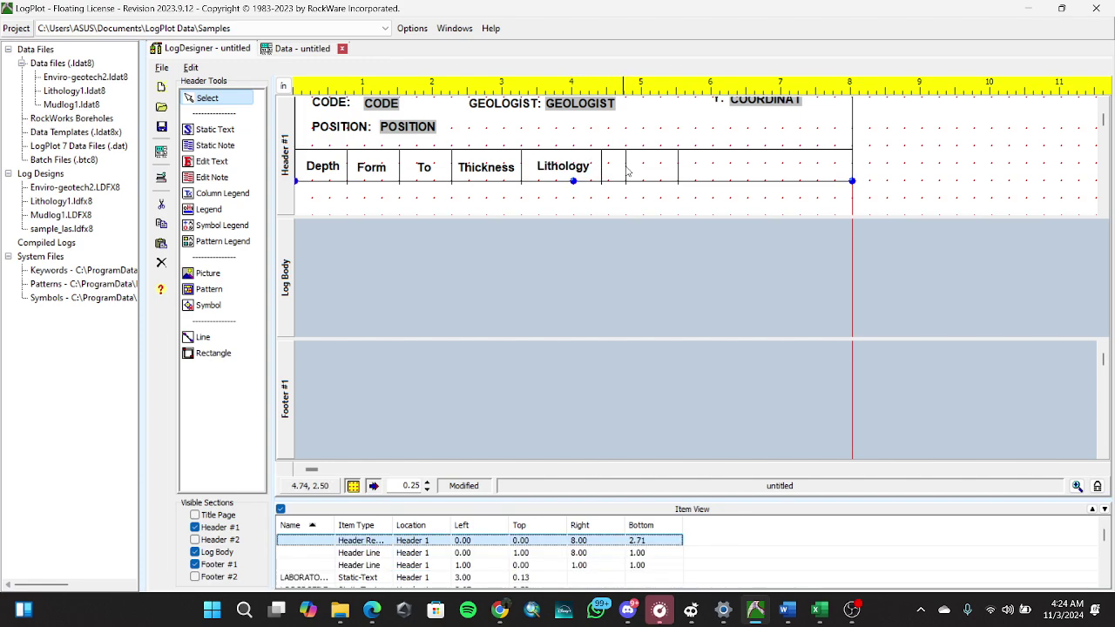
double_click(630, 171)
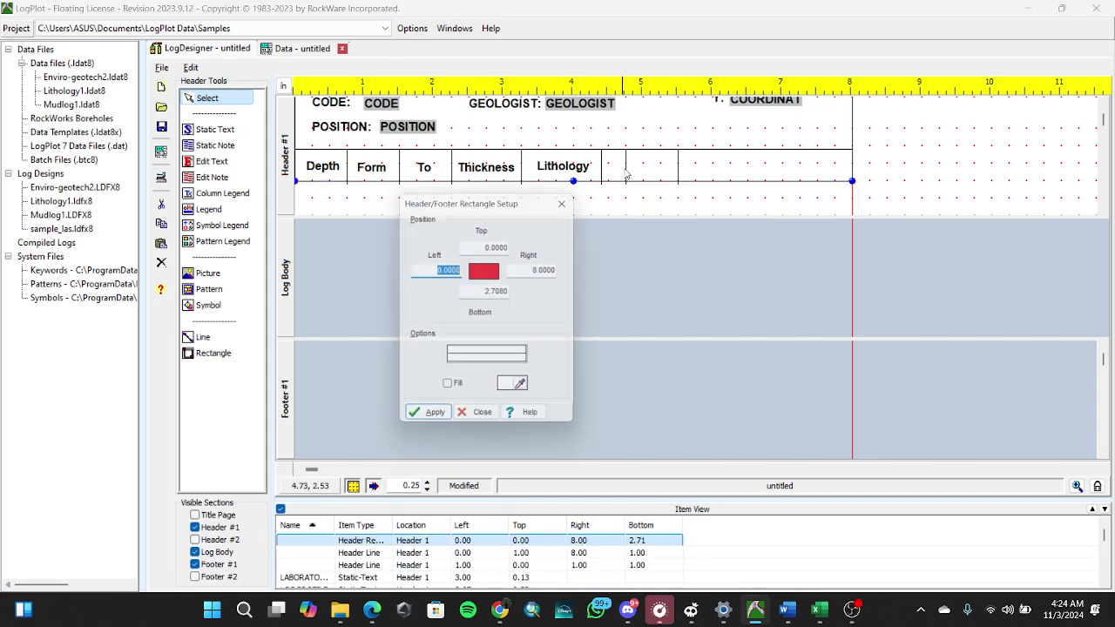
left_click(480, 422)
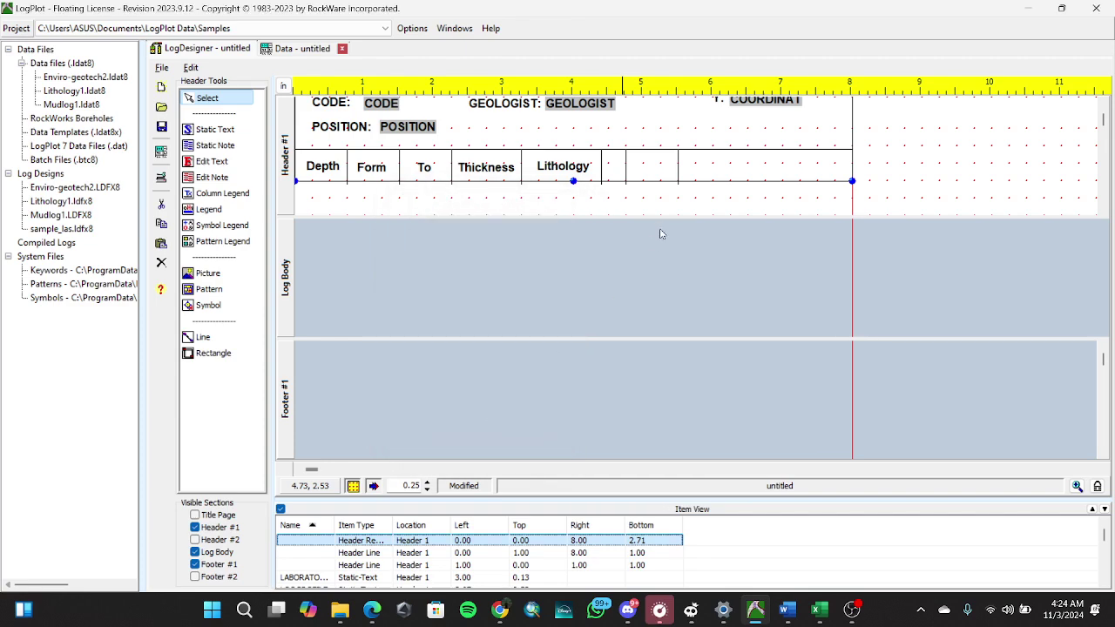
left_click(629, 175)
double_click(630, 174)
left_click(479, 415)
left_click(583, 229)
left_click(695, 199)
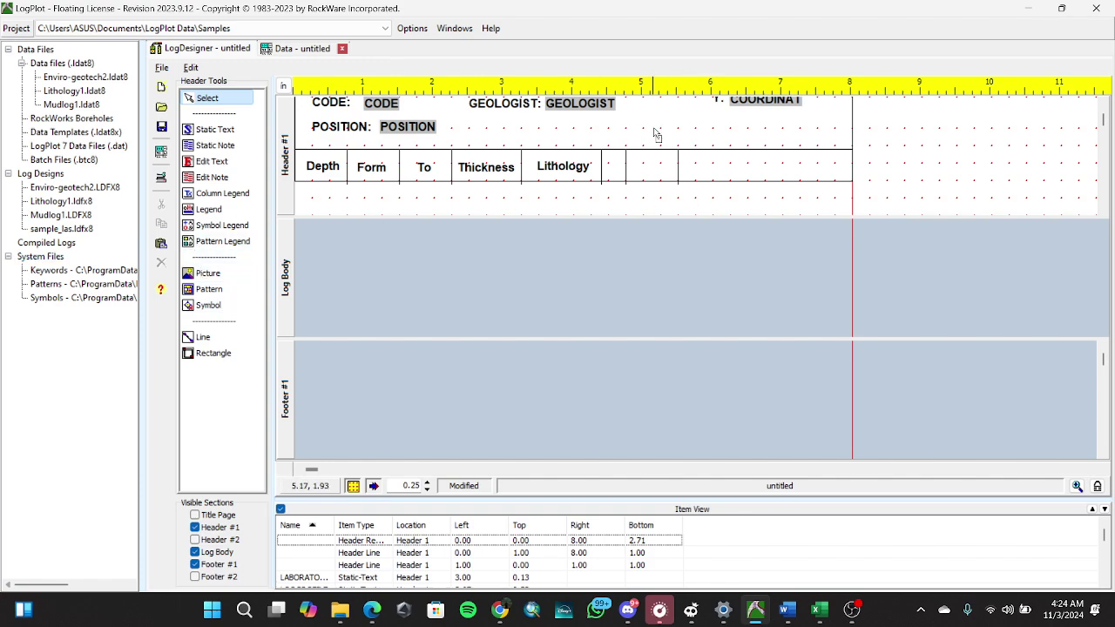
left_click(630, 170)
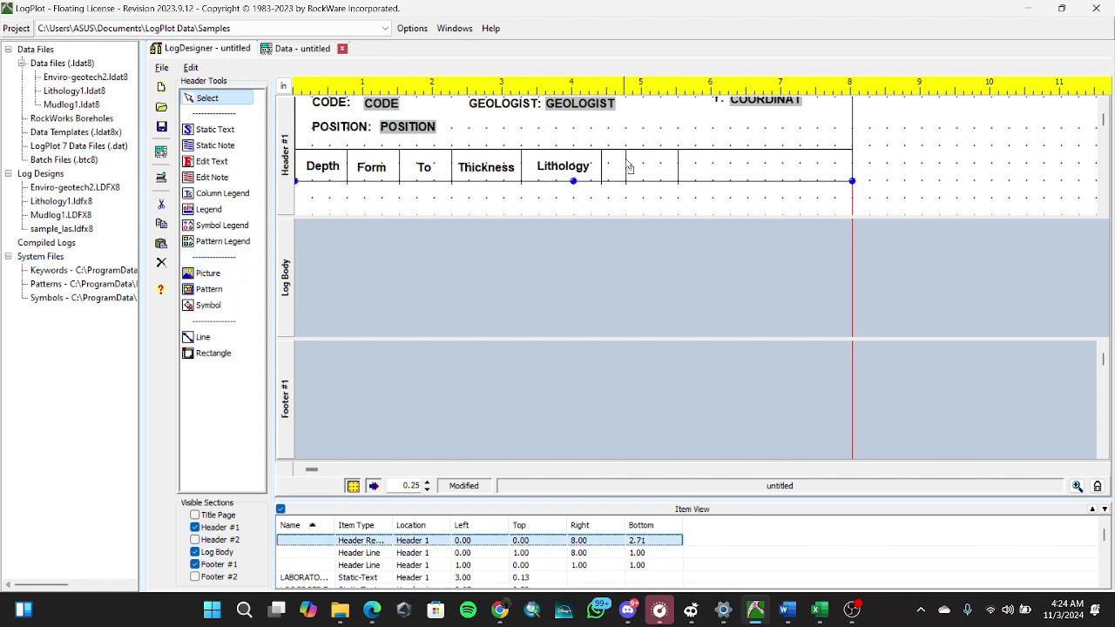
double_click(630, 169)
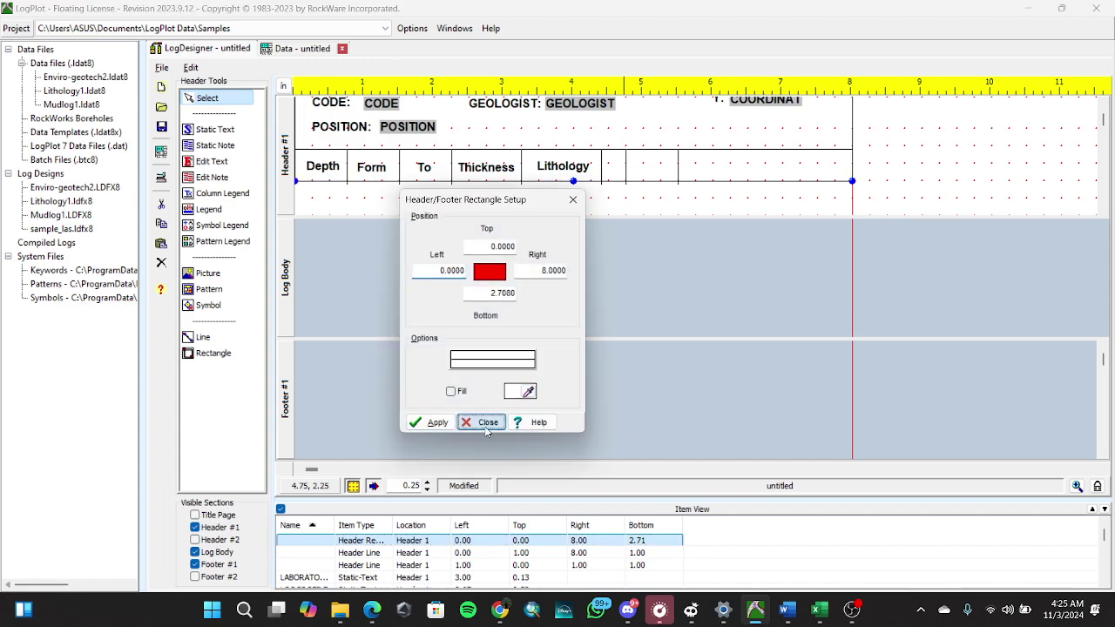
left_click(486, 422)
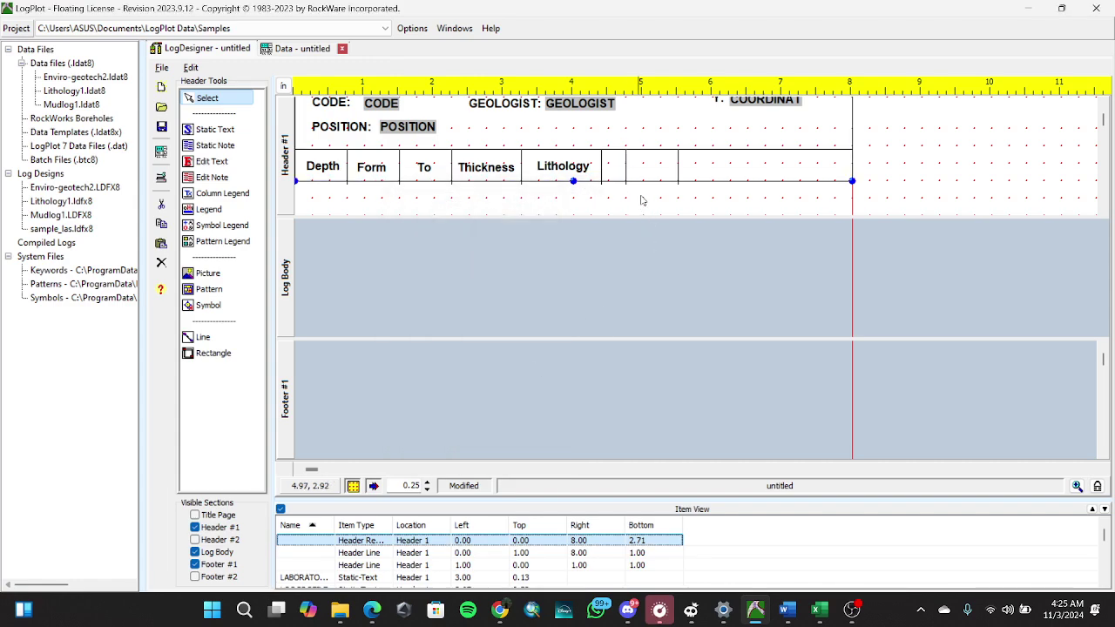
Send the header rectangle to the back and shift the first divider line beyond the Lithology column right to 5.17 in.
right_click(574, 181)
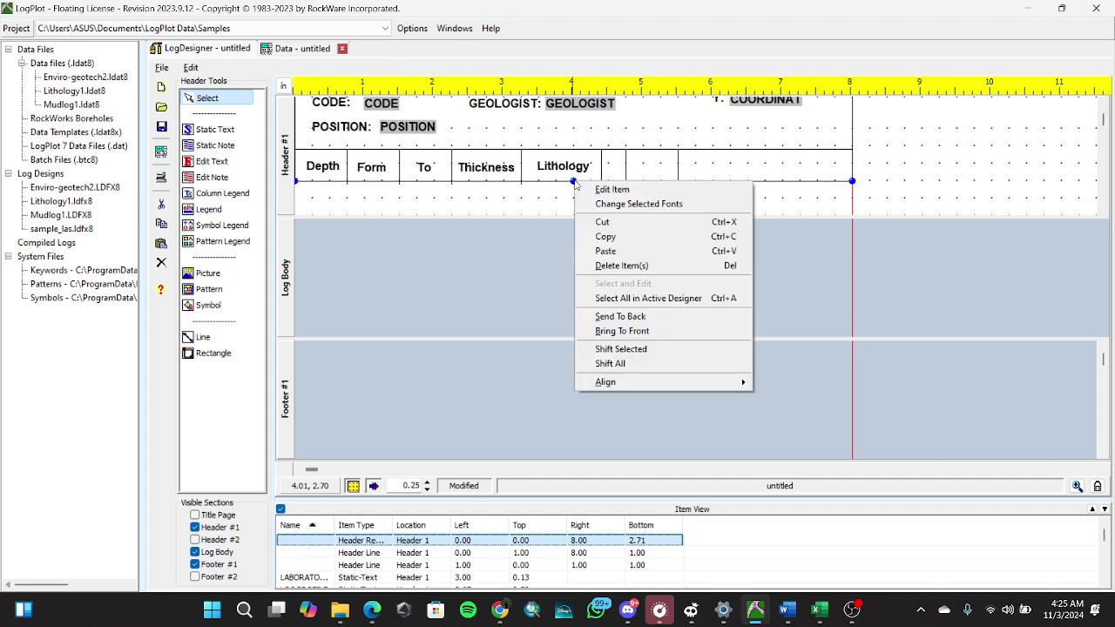
left_click(667, 324)
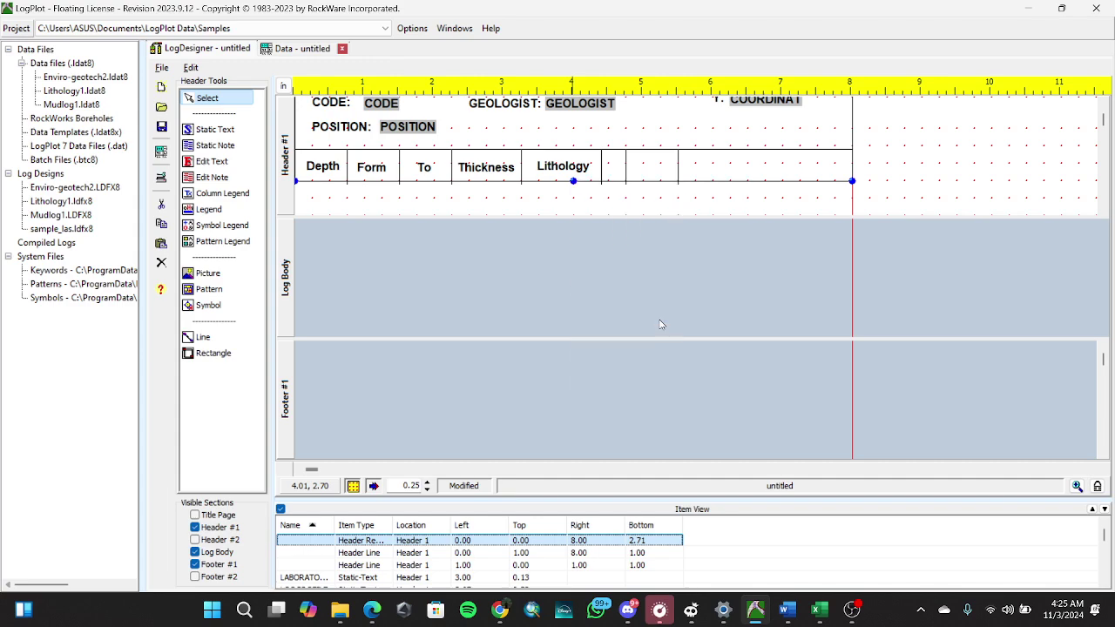
left_click(626, 178)
left_click_drag(628, 177, 683, 172)
Delete the two divider lines that split the empty area beyond the Lithology column.
left_click(678, 173)
key("Right")
key("Right")
key("Right")
key("Right")
key("Right")
key("Right")
key("Right")
key("Right")
key("Right")
key("Right")
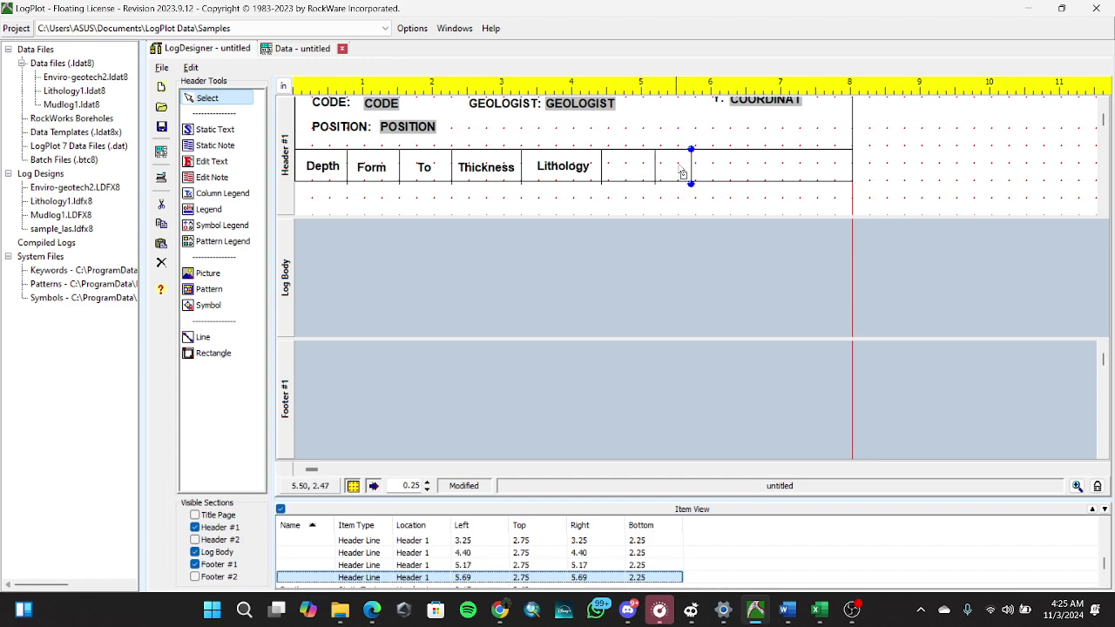
key("Right")
key("Delete")
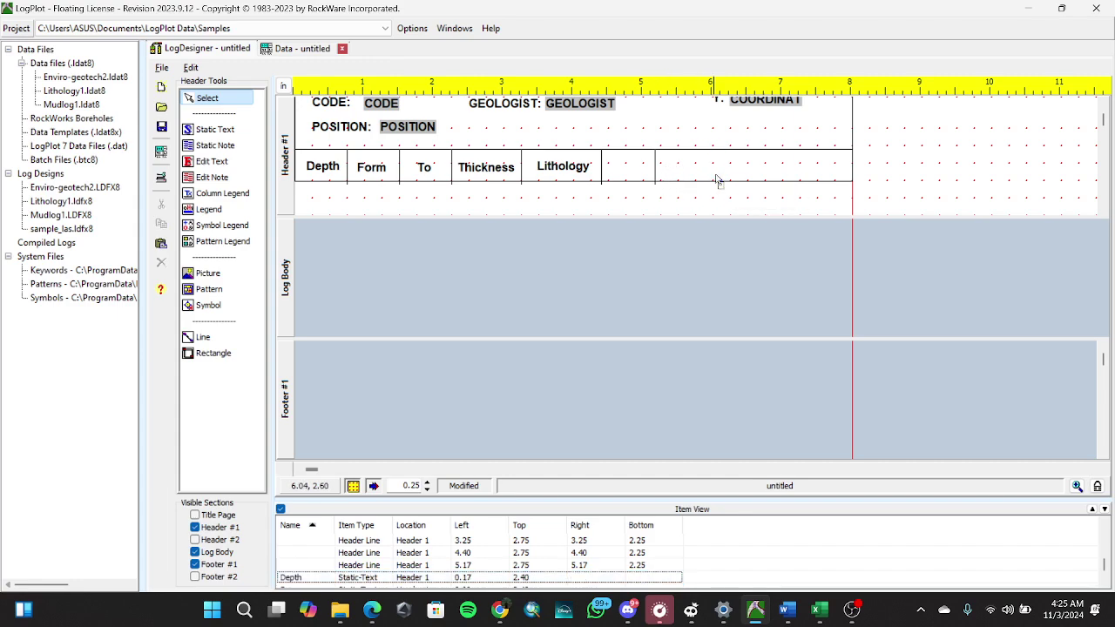
left_click(655, 172)
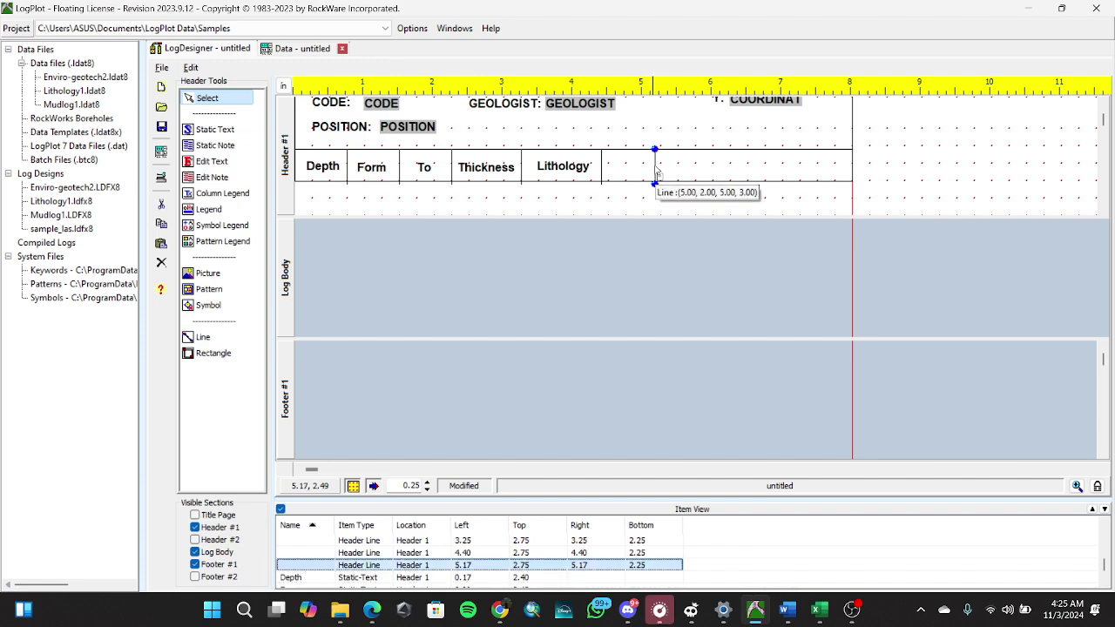
key("Delete")
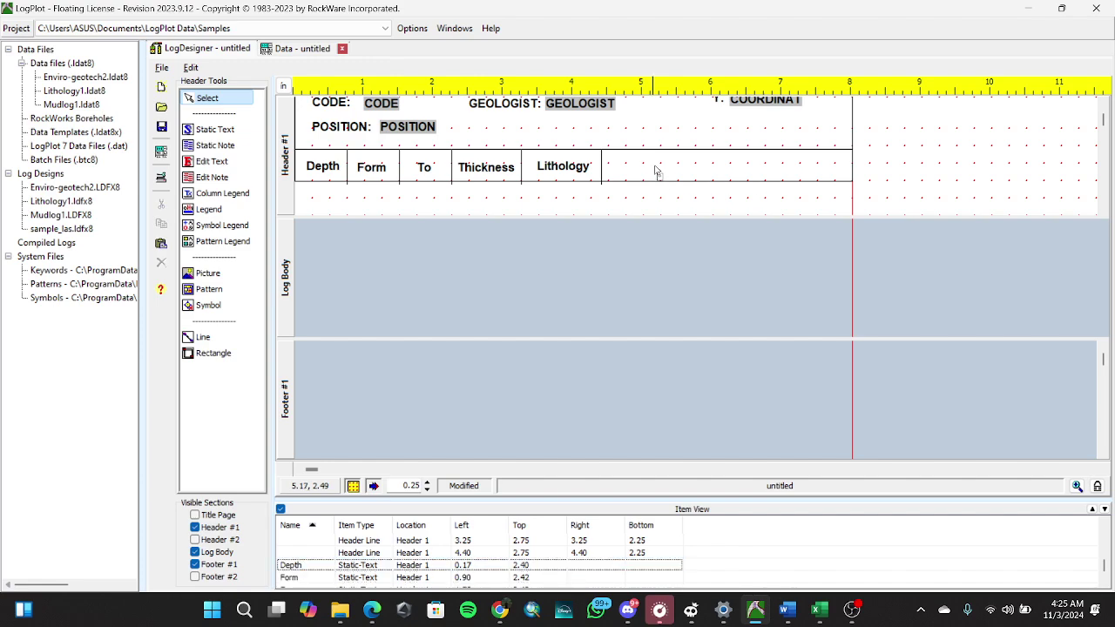
Create a Description heading in the wide empty column from a copy of the Lithology label, level with the other headings.
left_click(556, 170)
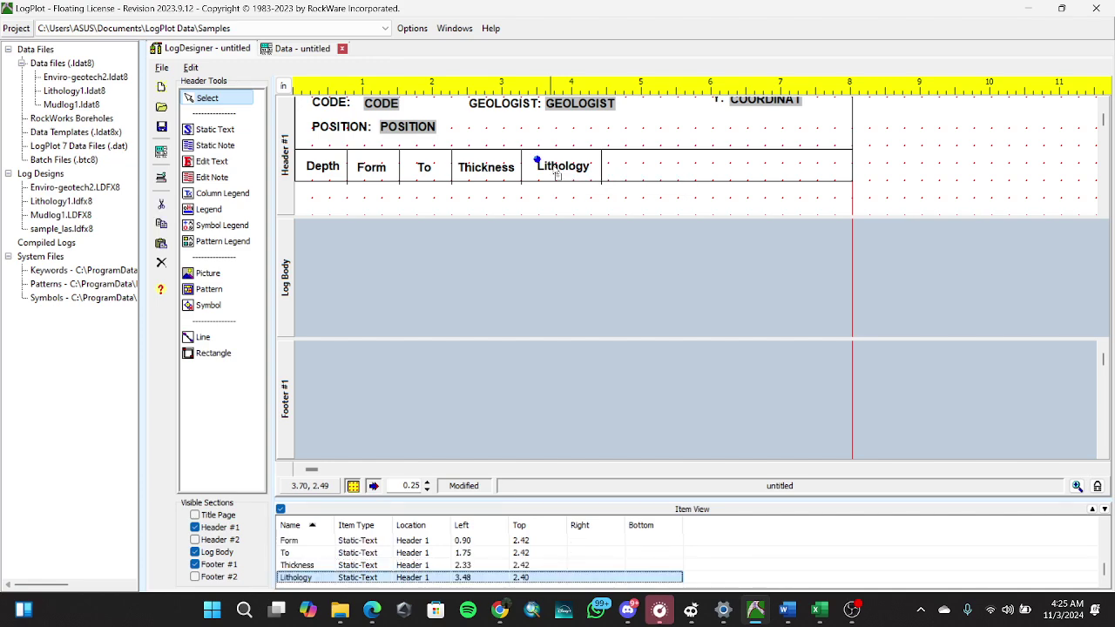
left_click_drag(557, 174, 721, 174)
double_click(721, 174)
key("BackSpace")
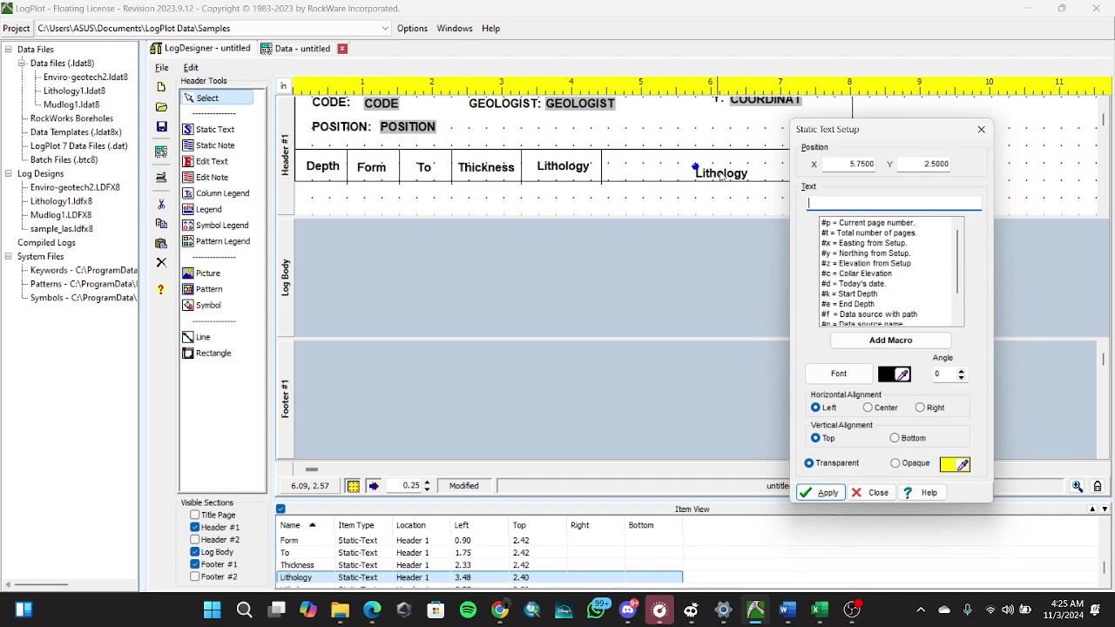
type("Description")
left_click(823, 492)
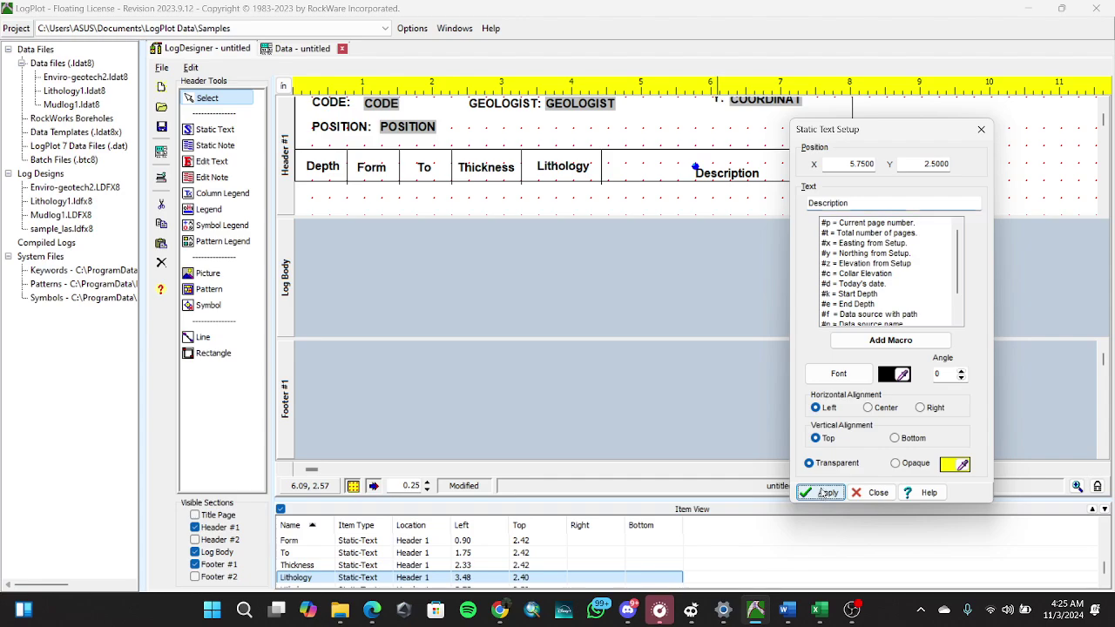
left_click(871, 491)
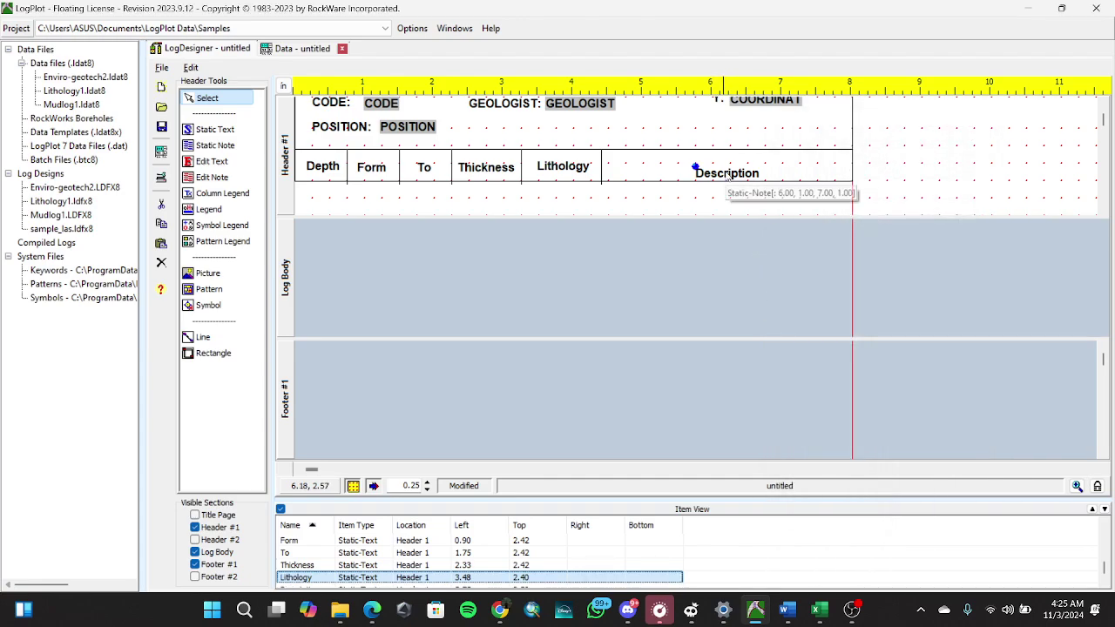
left_click_drag(729, 192, 730, 182)
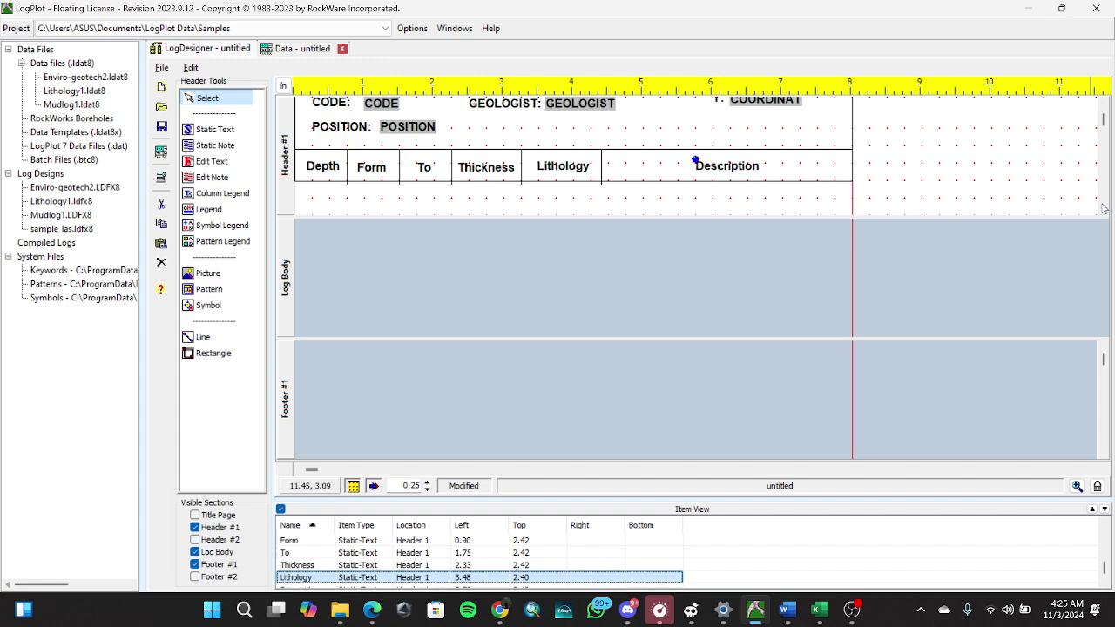
Review the header layout from the logo and title down to the column headings.
left_click_drag(1104, 121, 1103, 110)
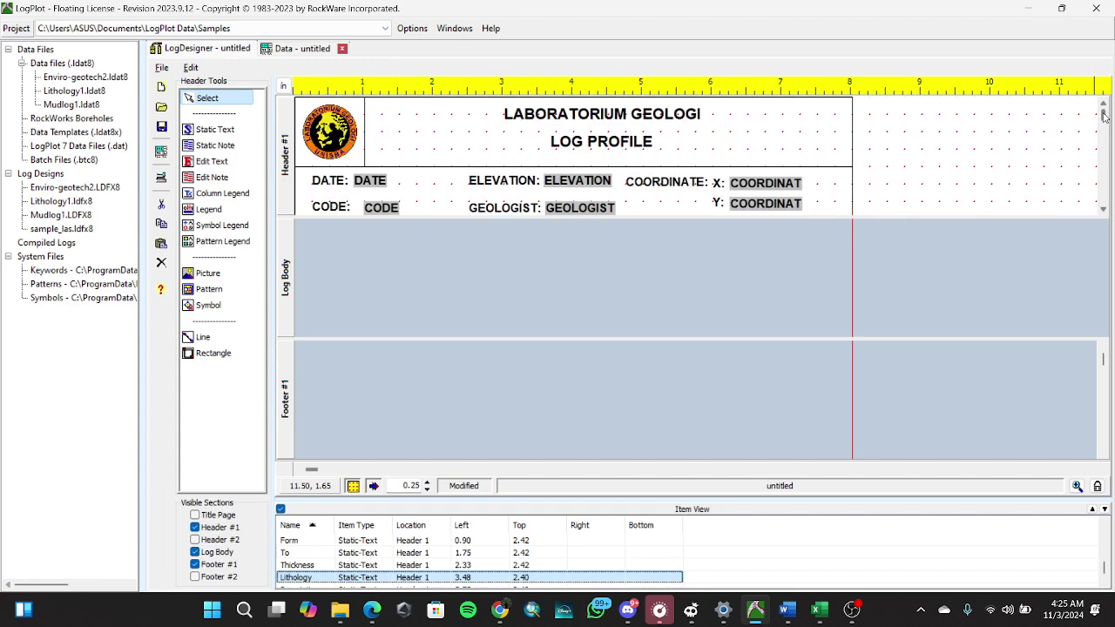
left_click(1103, 210)
left_click(1102, 210)
left_click(1102, 210)
left_click(1102, 210)
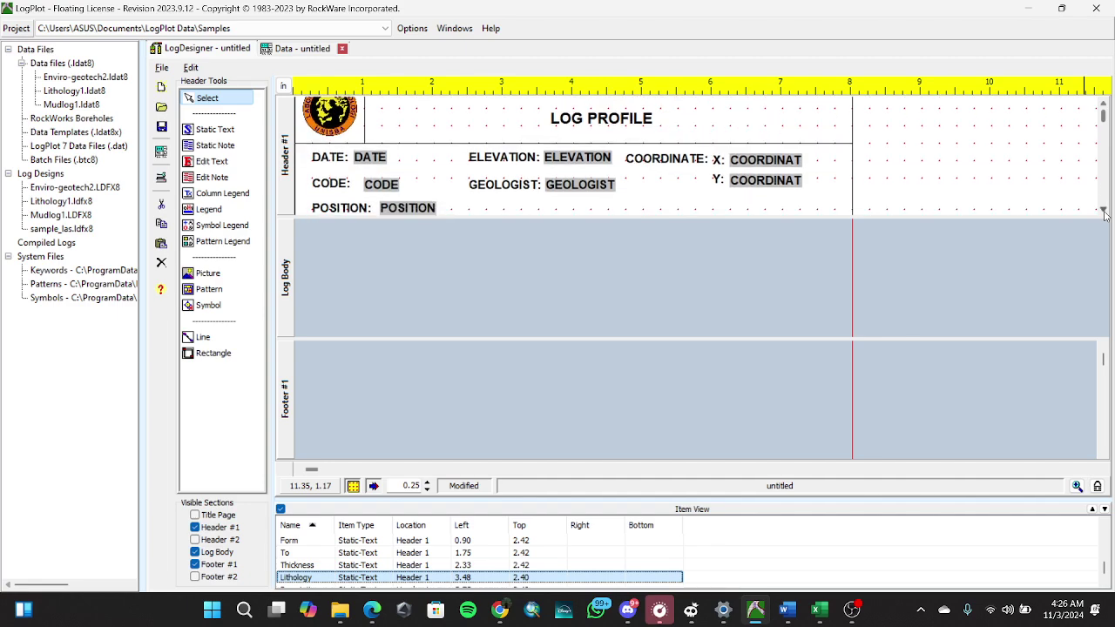
left_click(1103, 209)
left_click(1103, 210)
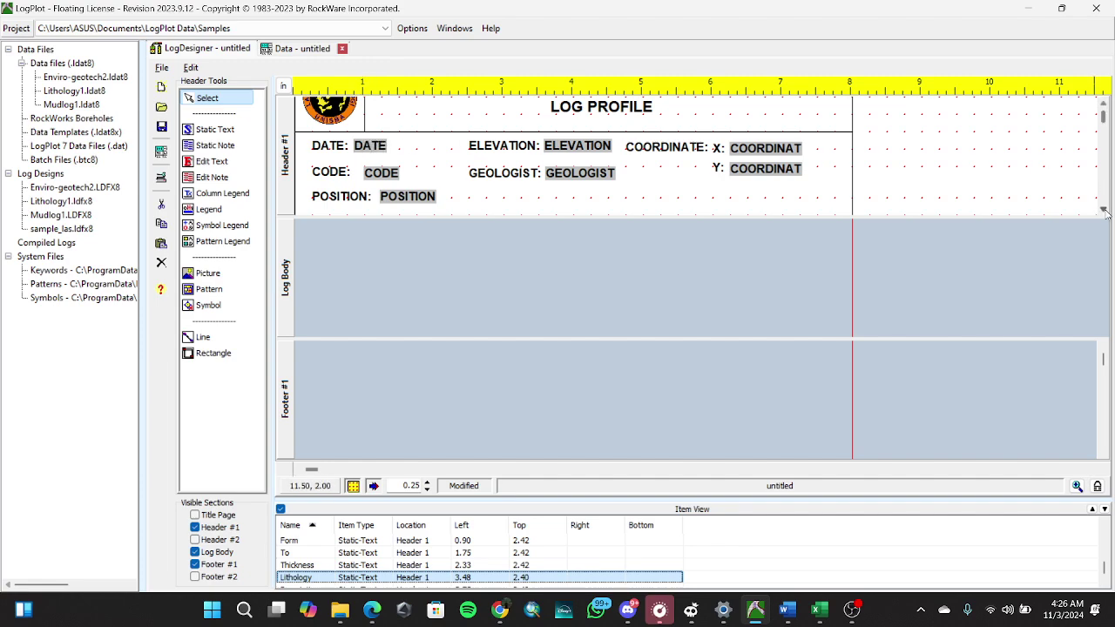
left_click(1103, 211)
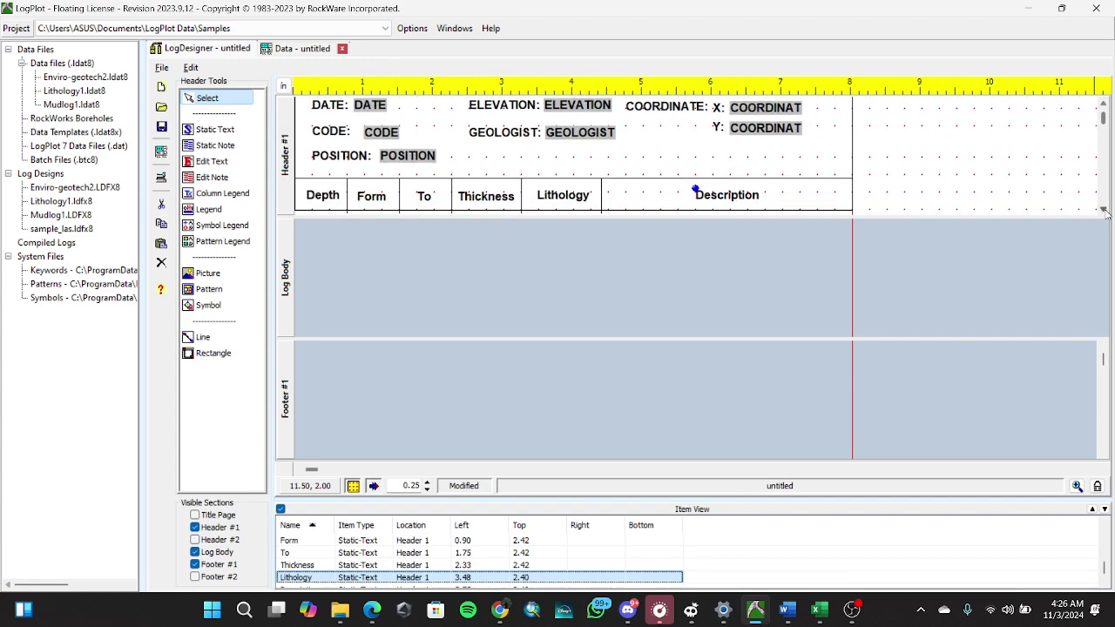
left_click(1103, 212)
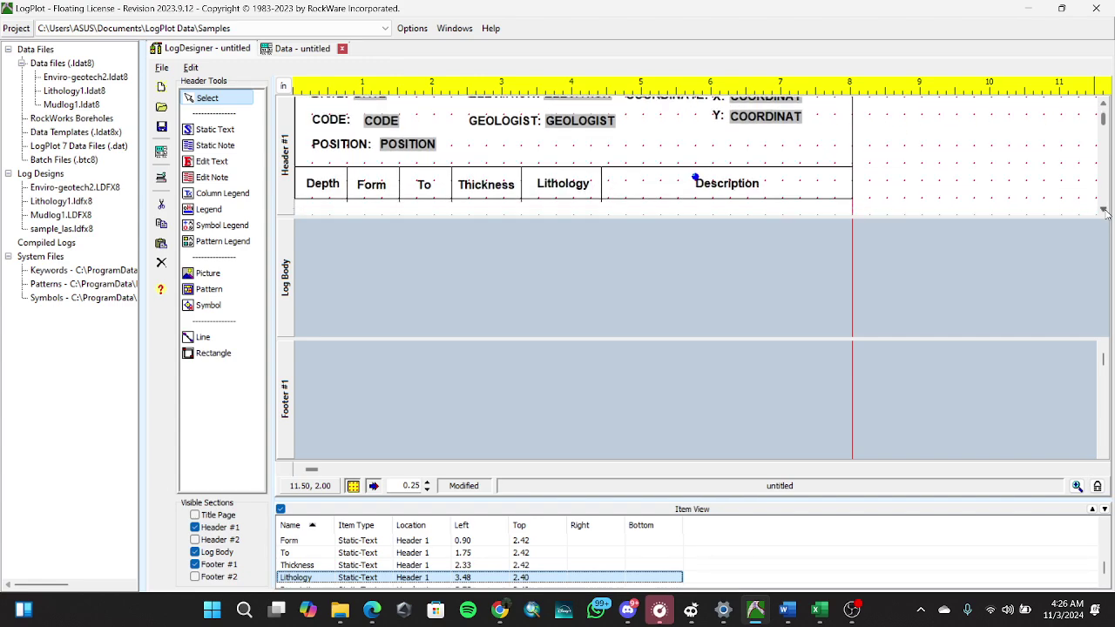
Add a Depth-style scale bar to the log body at position 0.25, beneath the Depth heading.
left_click(476, 290)
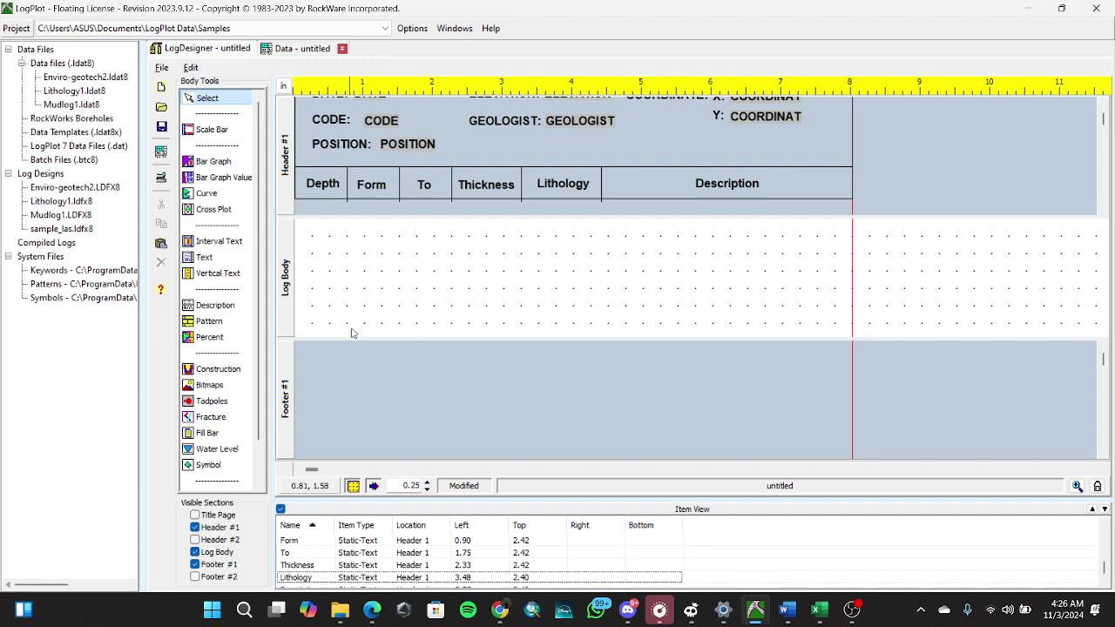
left_click(212, 129)
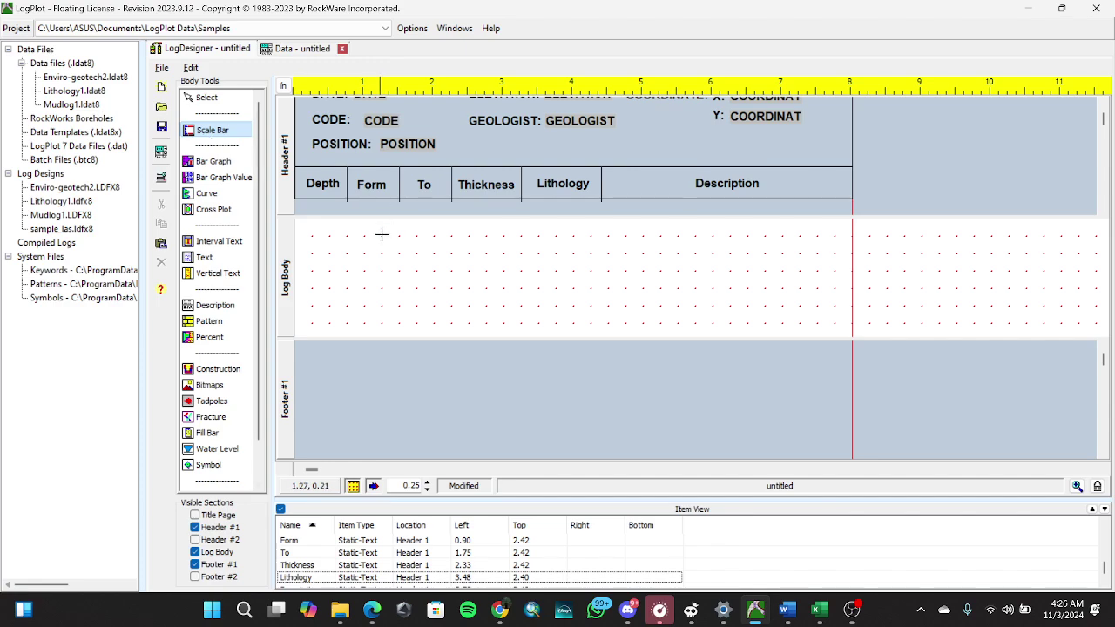
left_click(314, 227)
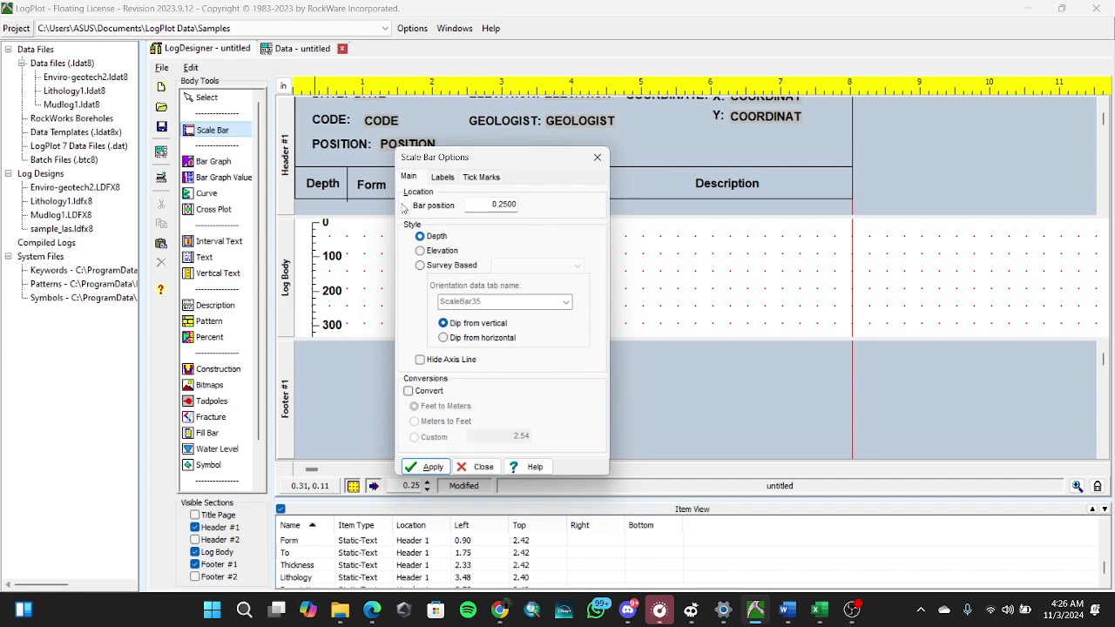
left_click(446, 251)
left_click(452, 265)
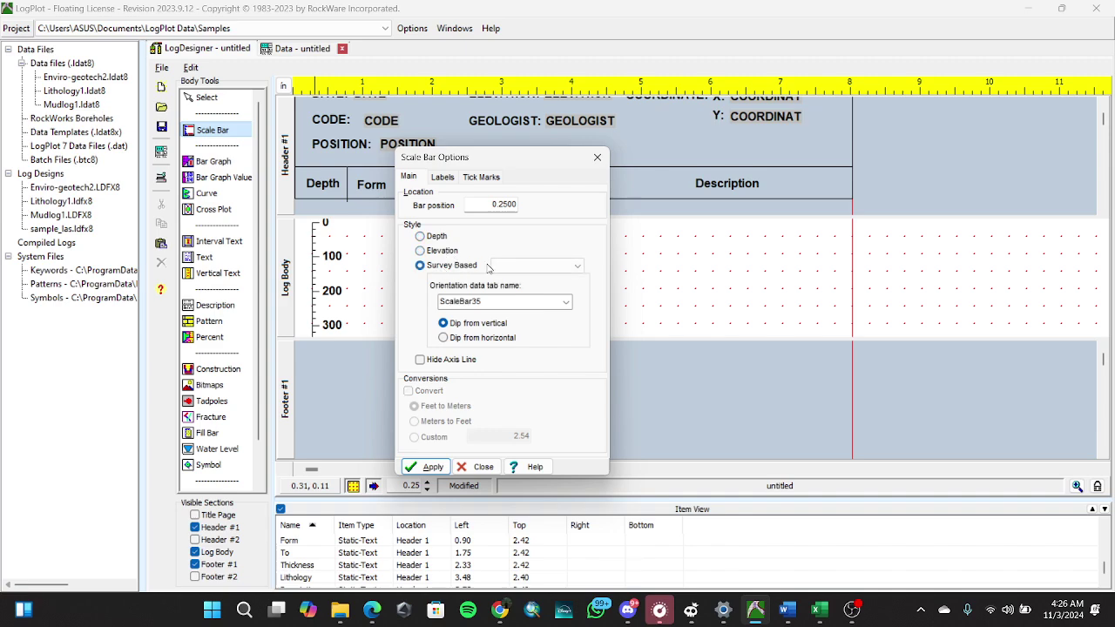
left_click(444, 251)
left_click(436, 236)
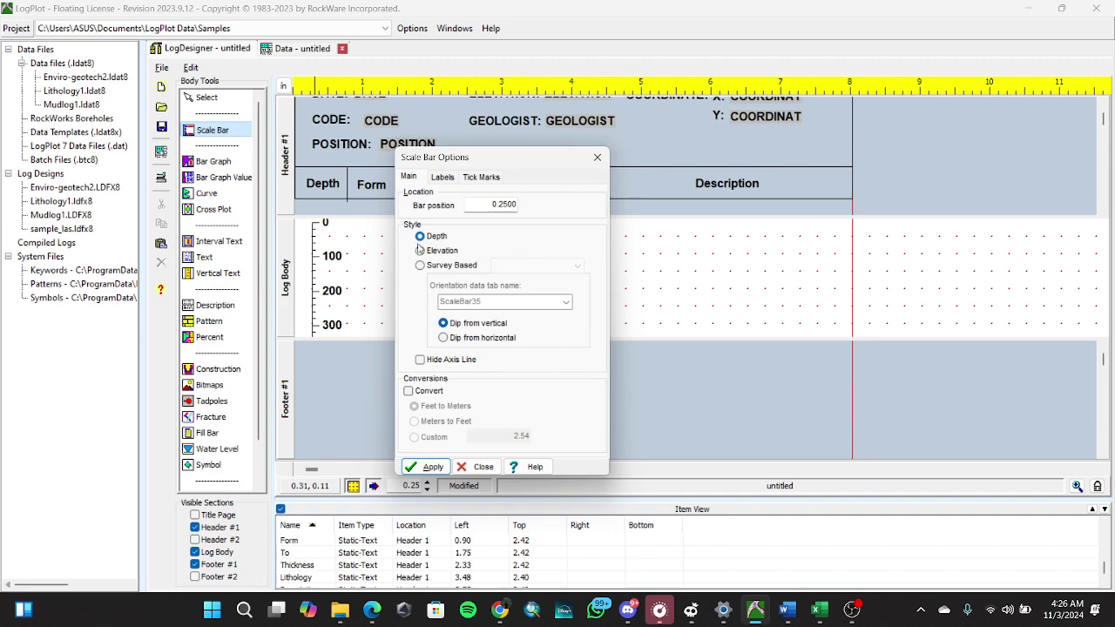
Set the scale bar's major tick increment to 10 and minor to 1, with both tick styles on the left.
left_click(443, 177)
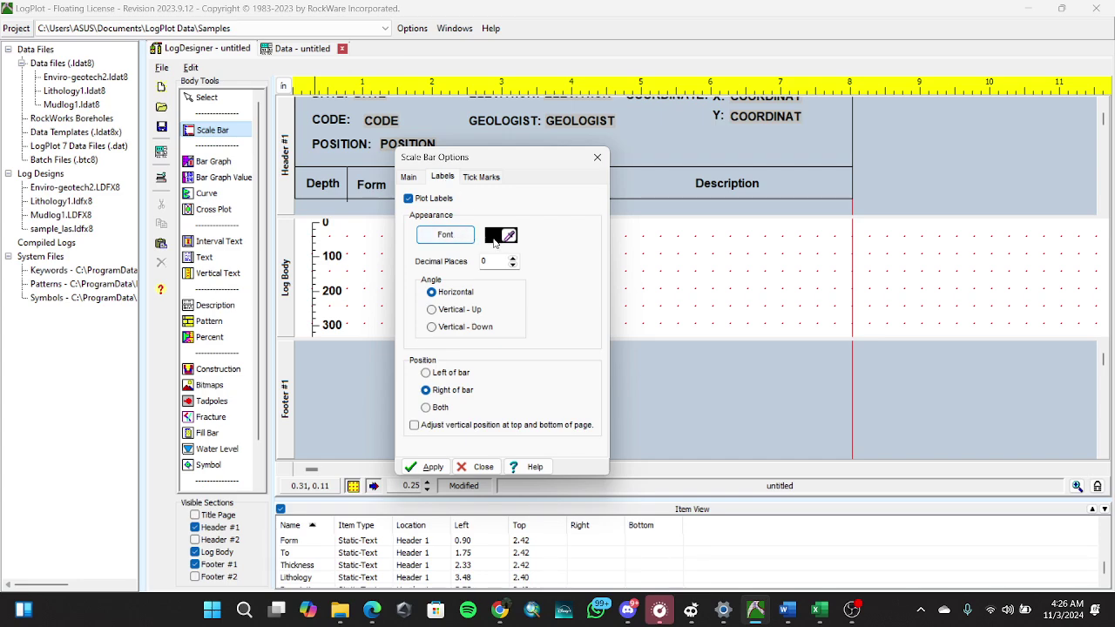
left_click(481, 177)
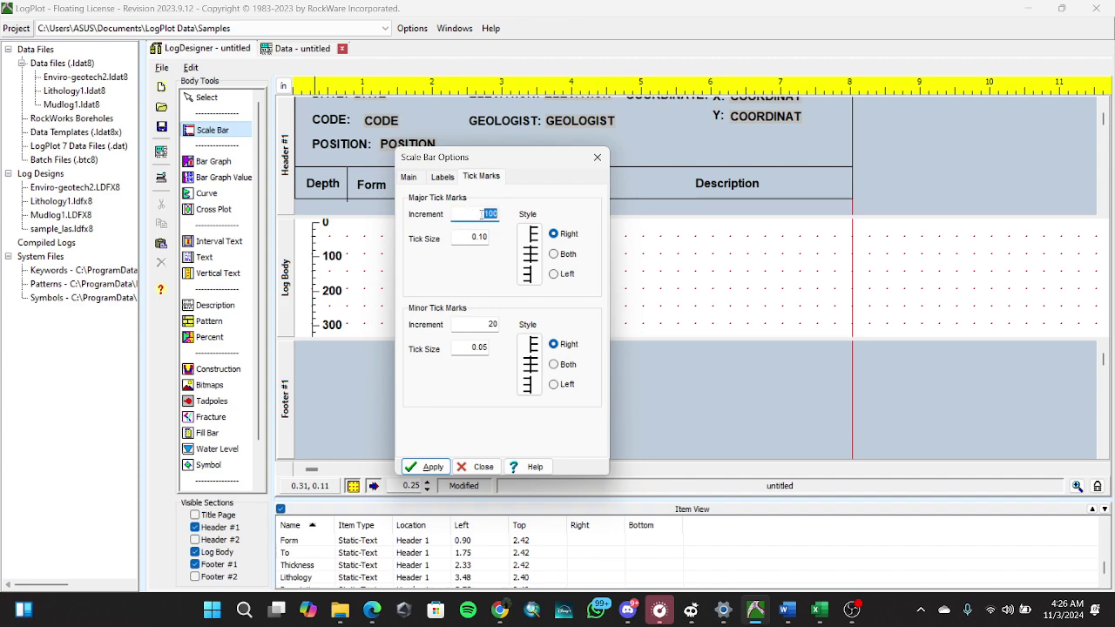
type("1")
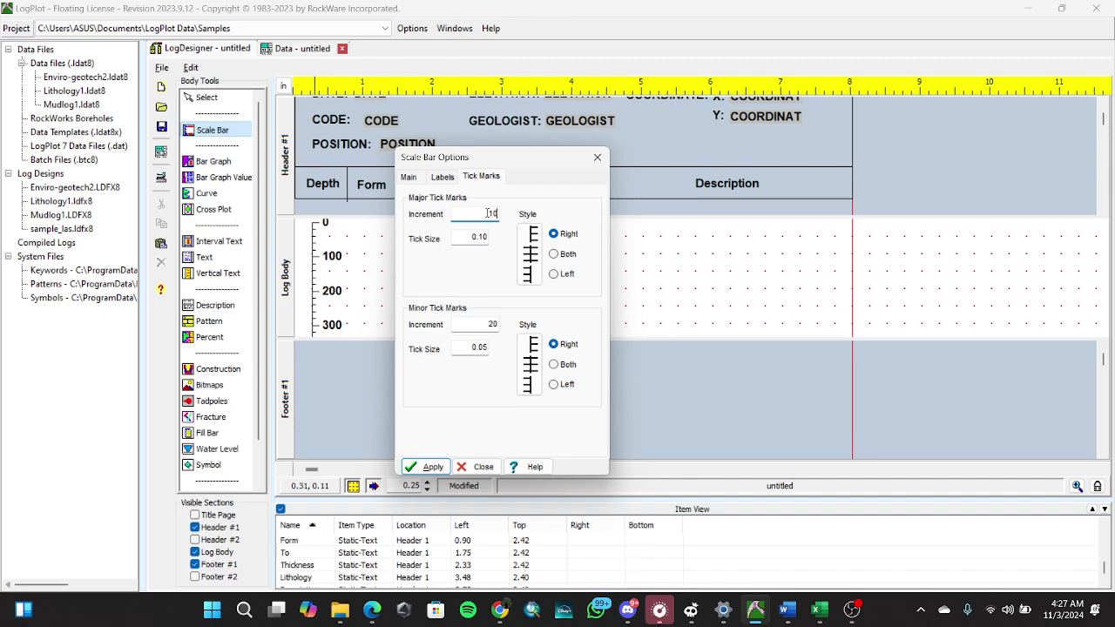
double_click(482, 327)
type("1")
left_click(554, 385)
left_click(554, 274)
left_click(432, 469)
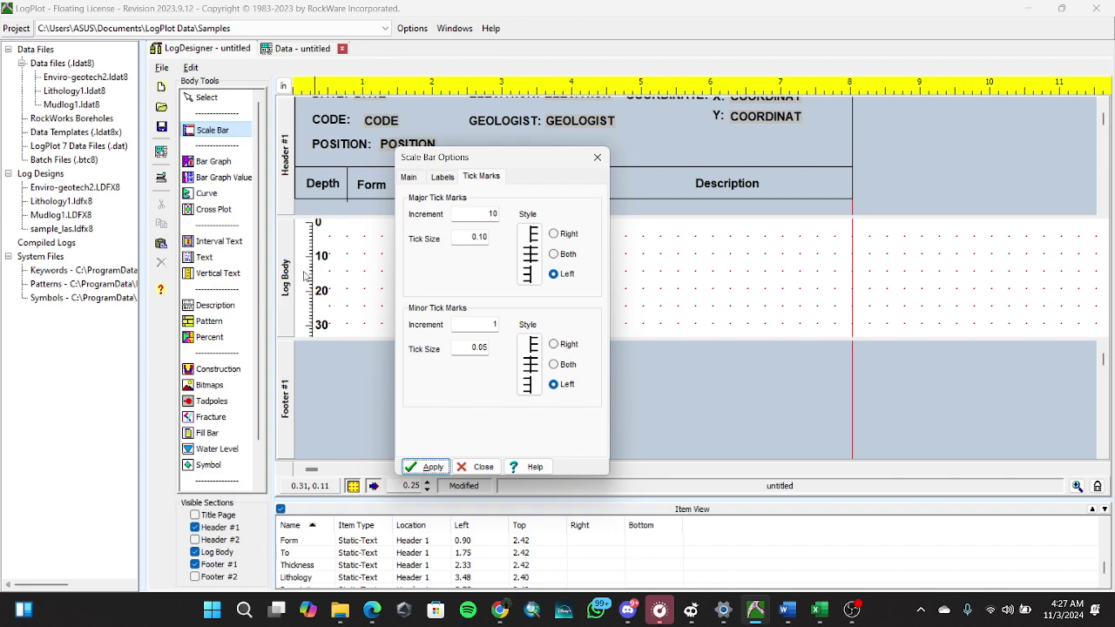
left_click(477, 467)
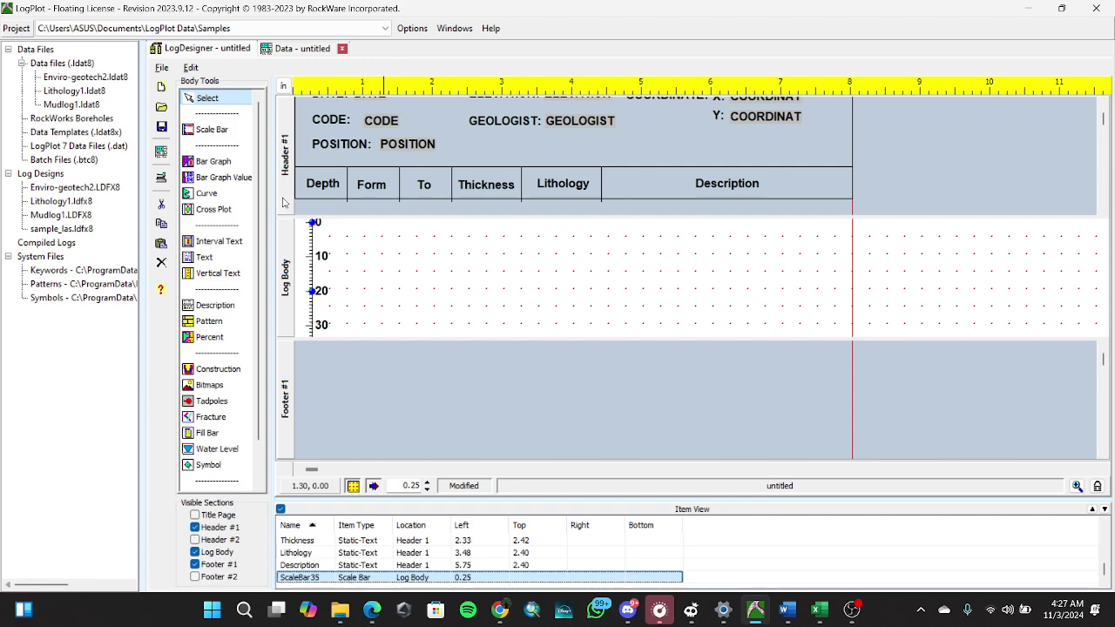
Add an interval text column named Form to the log body from 0.75 to 1.50, beneath the Form heading.
left_click(234, 245)
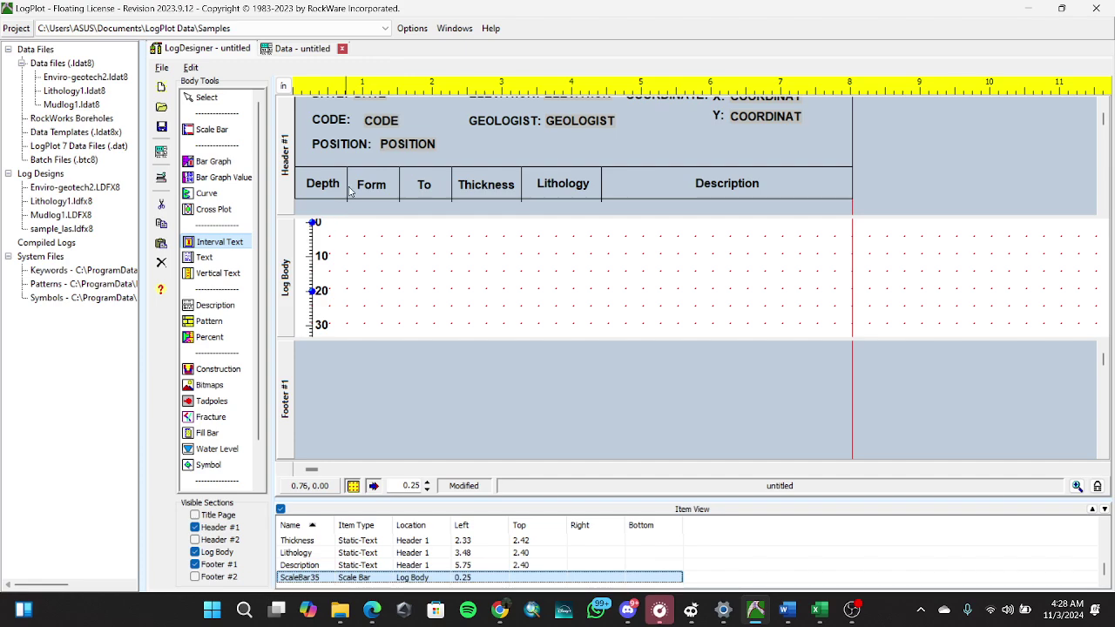
left_click_drag(347, 220, 402, 277)
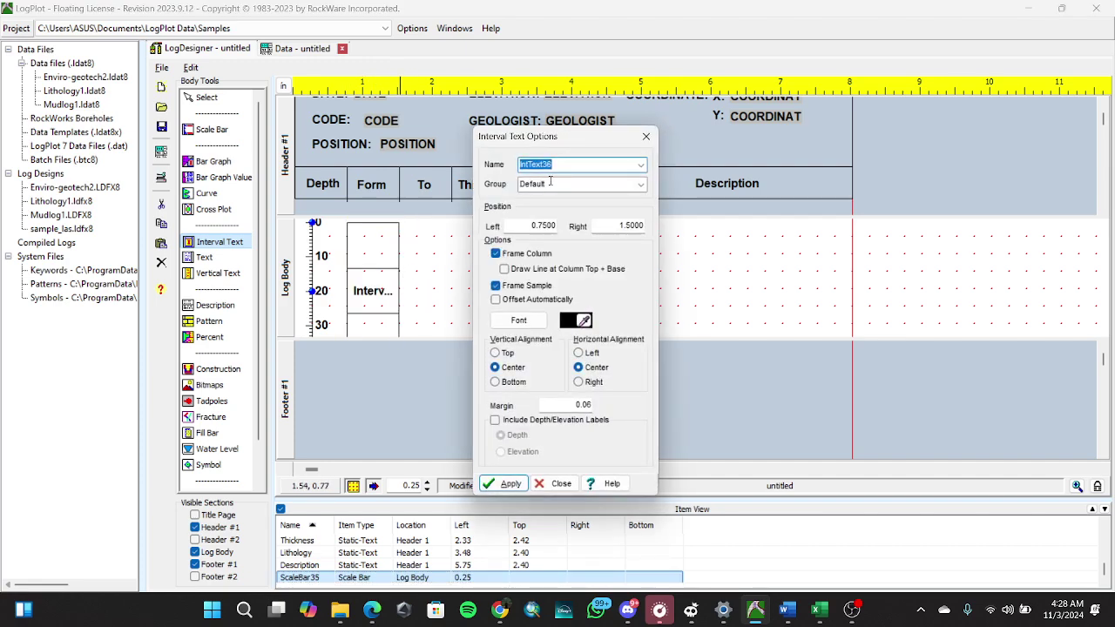
key("BackSpace")
left_click(520, 321)
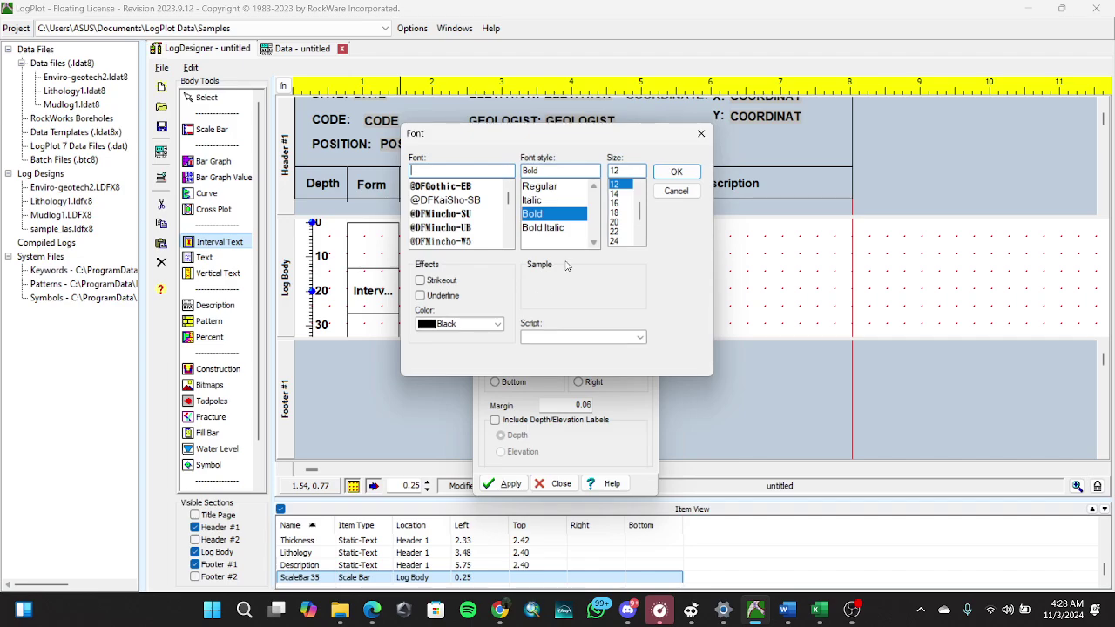
left_click(701, 135)
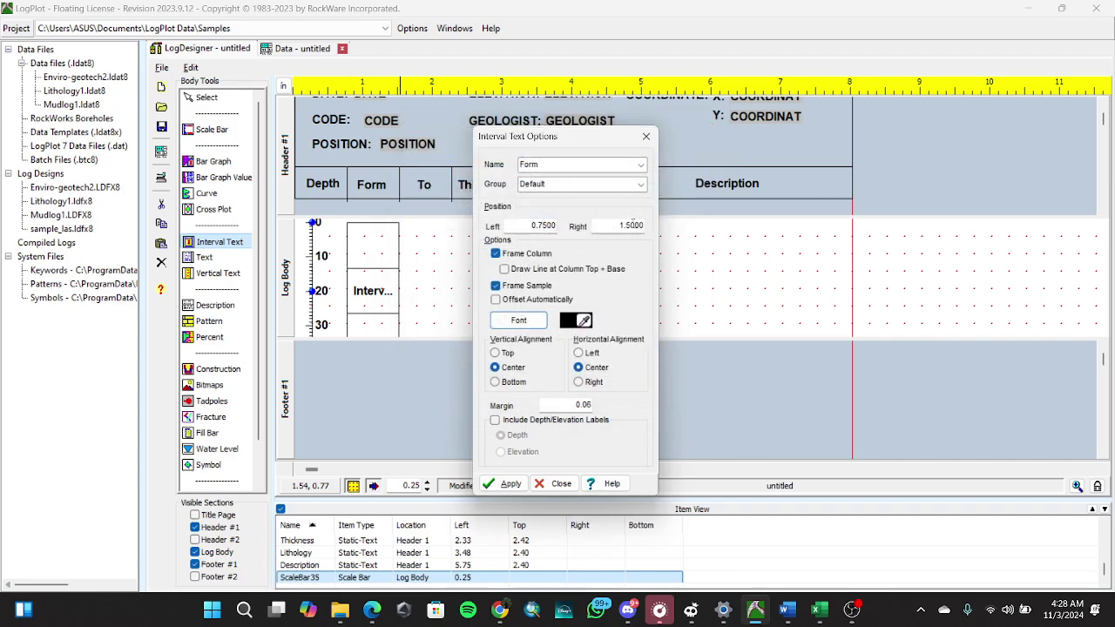
left_click(510, 485)
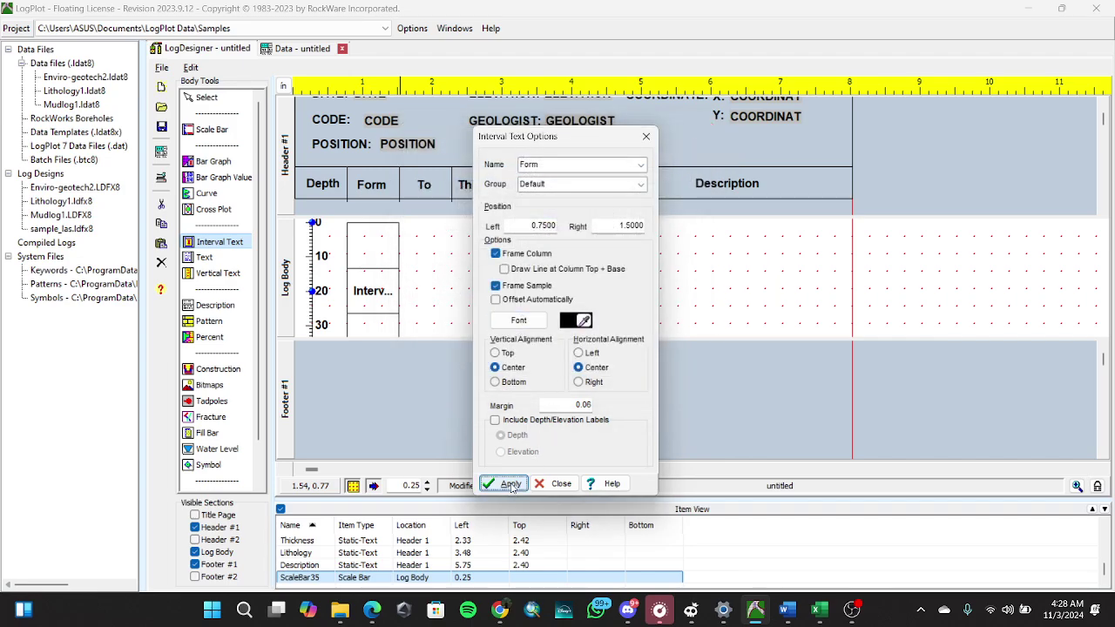
left_click(557, 483)
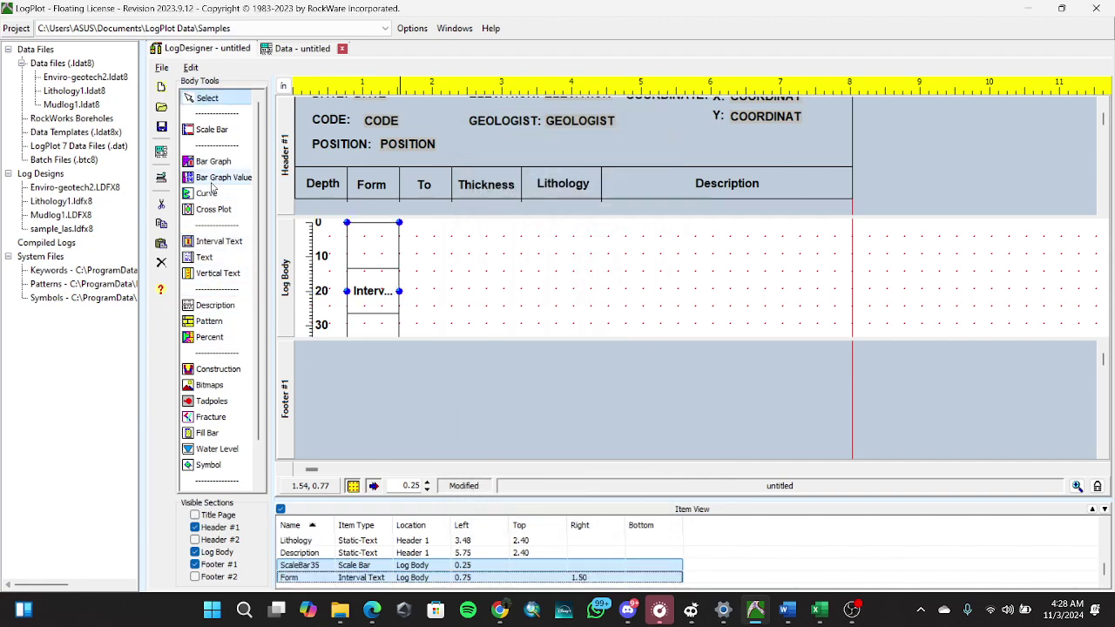
Add an interval text column named To to the log body from 1.50 to 2.25, beside the Form column.
left_click(219, 242)
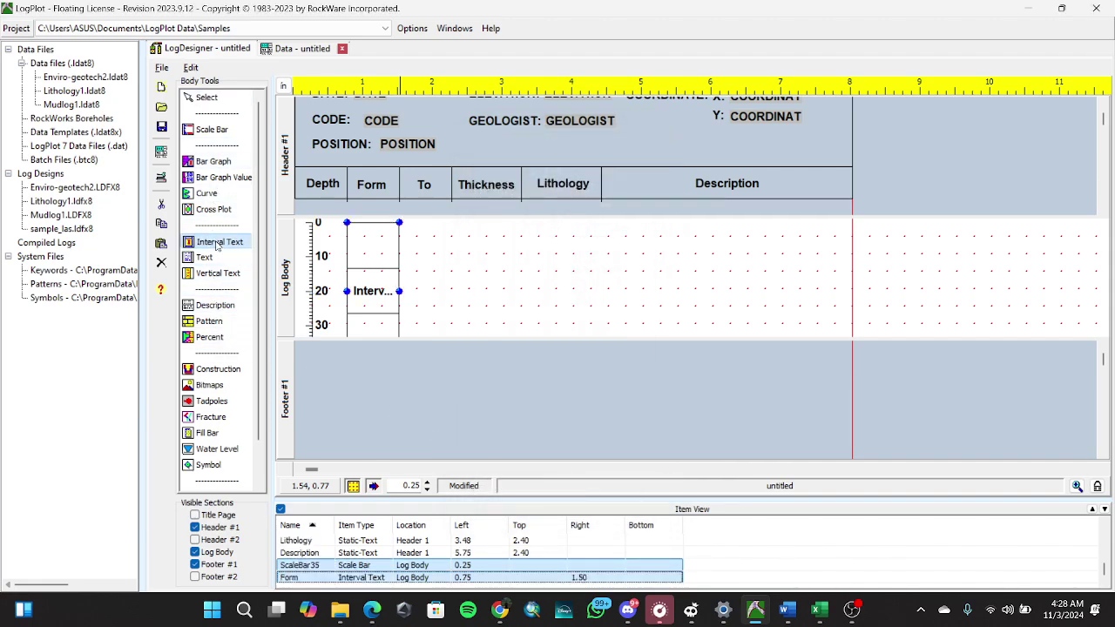
left_click_drag(400, 225, 457, 254)
type("T")
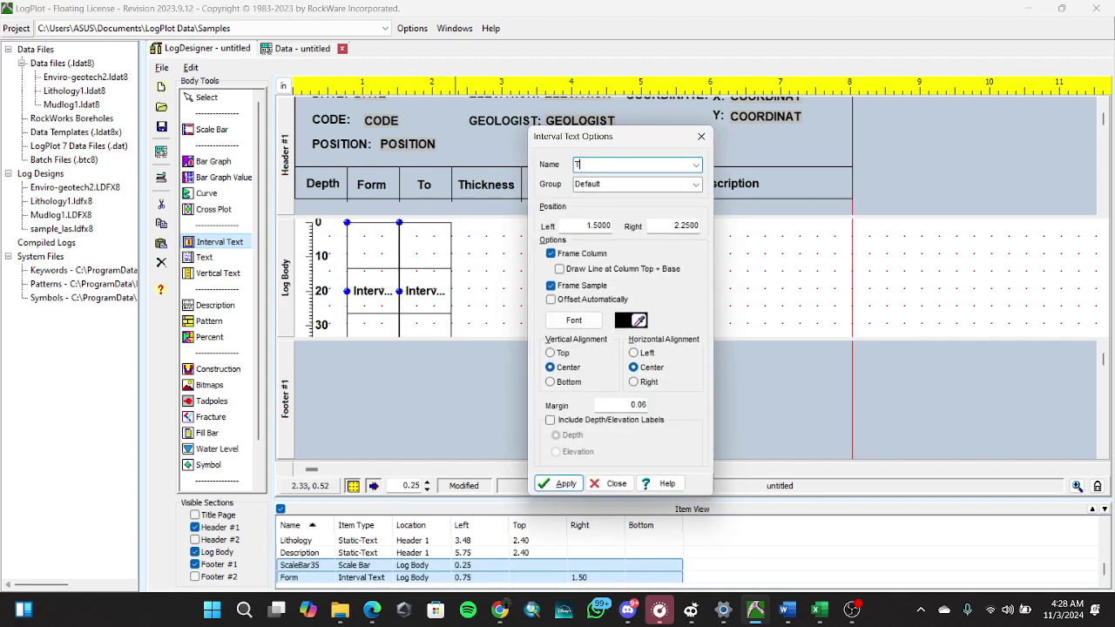
type("o")
left_click(563, 483)
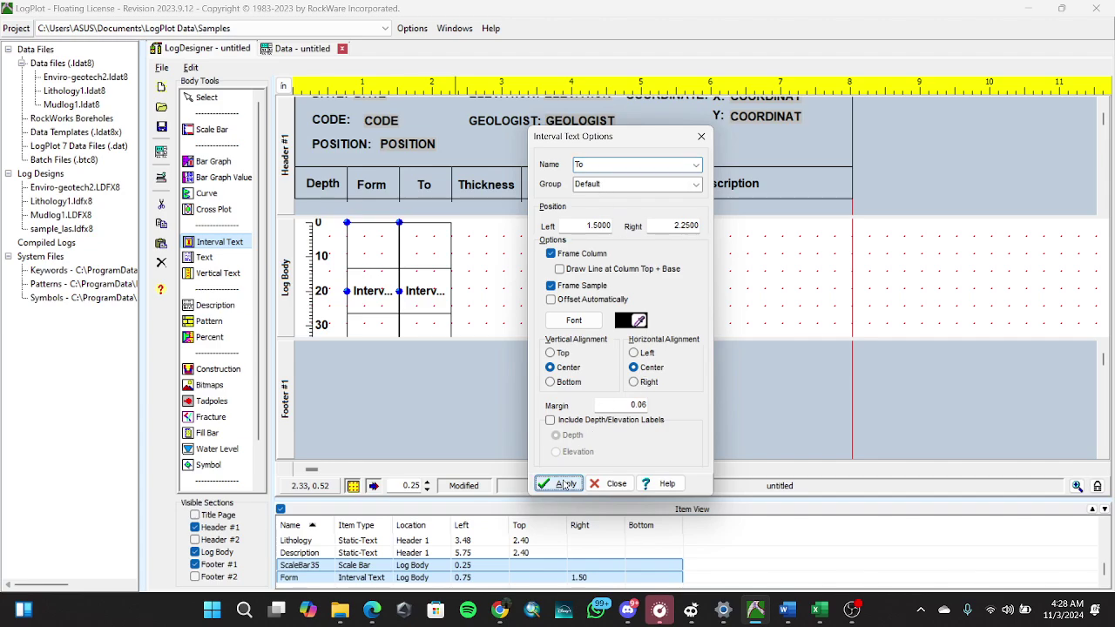
left_click(628, 486)
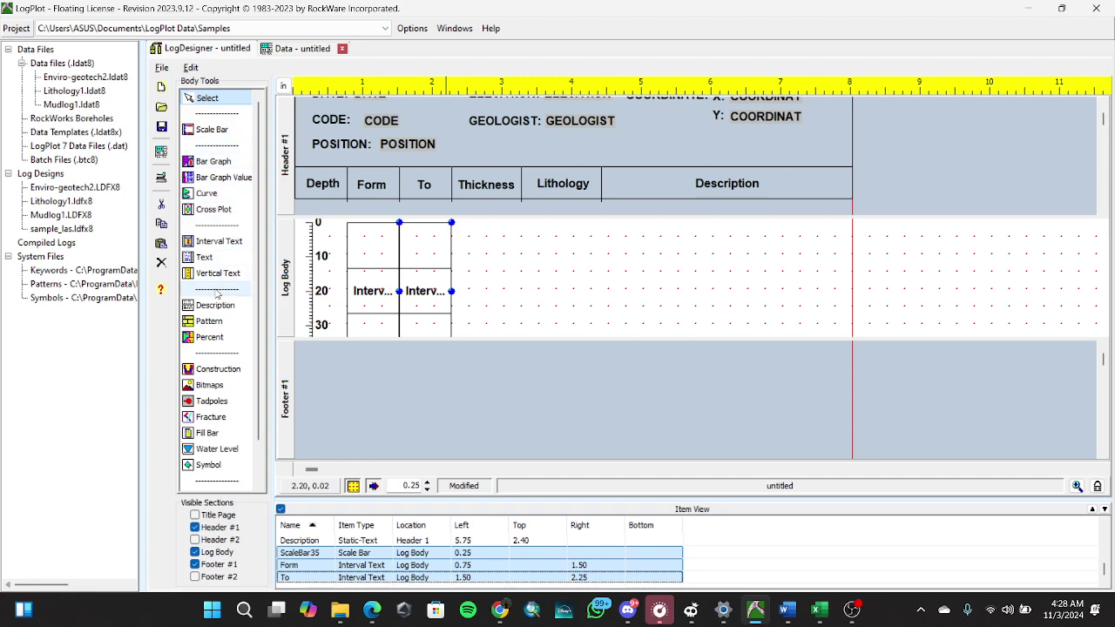
Add an interval text column named Thickness to the log body from 2.25 to 3.25, beside the To column.
left_click(218, 241)
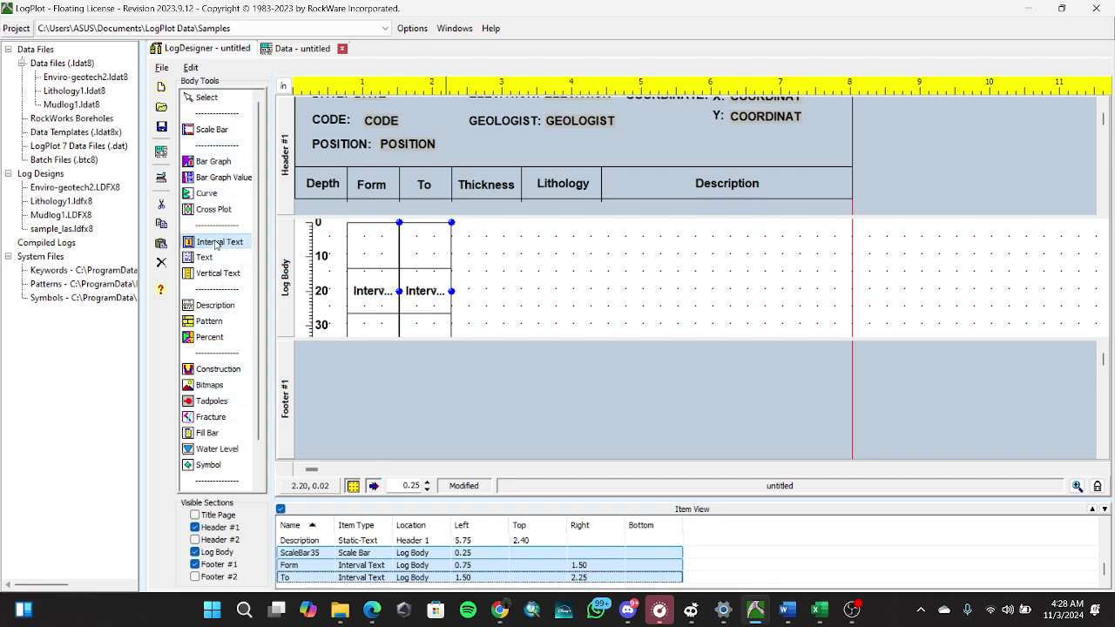
left_click_drag(451, 223, 523, 268)
type("Th")
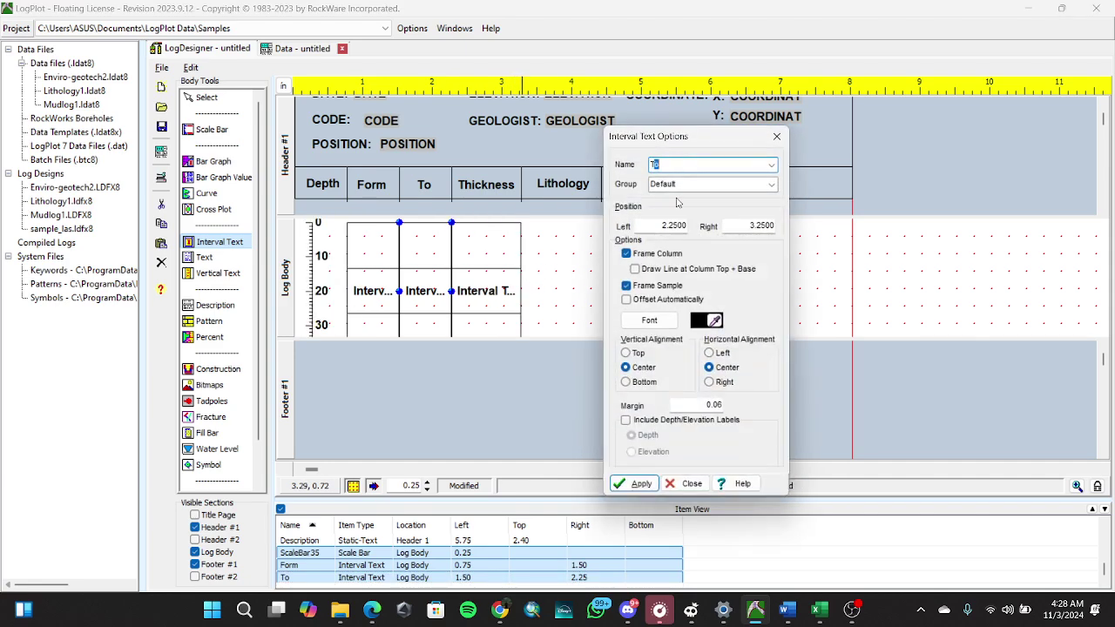
type("ickness")
left_click(638, 484)
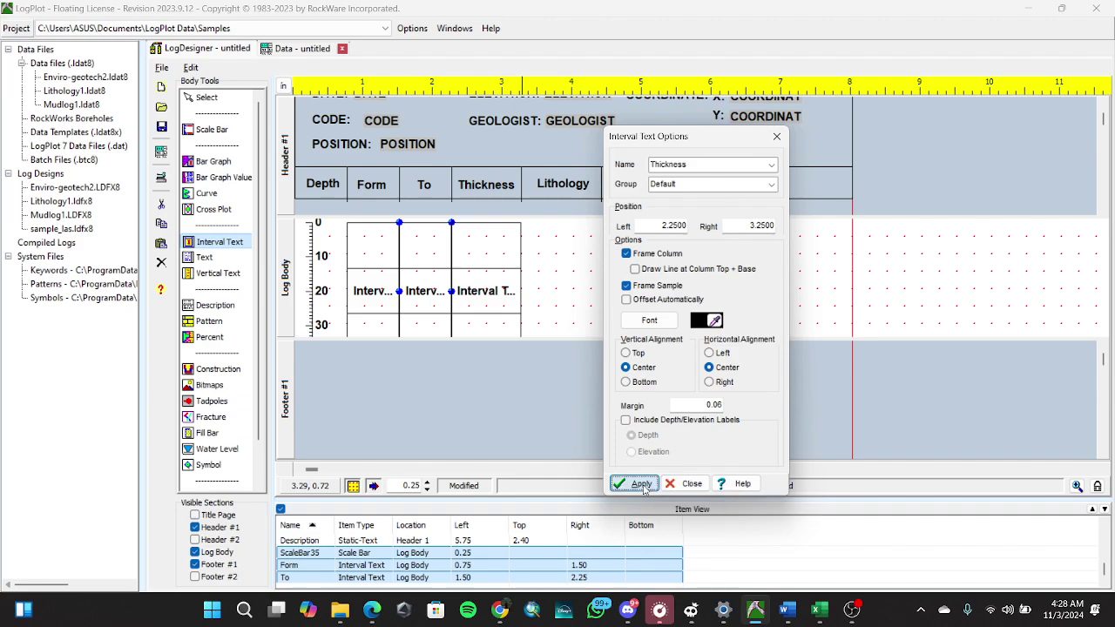
left_click(683, 484)
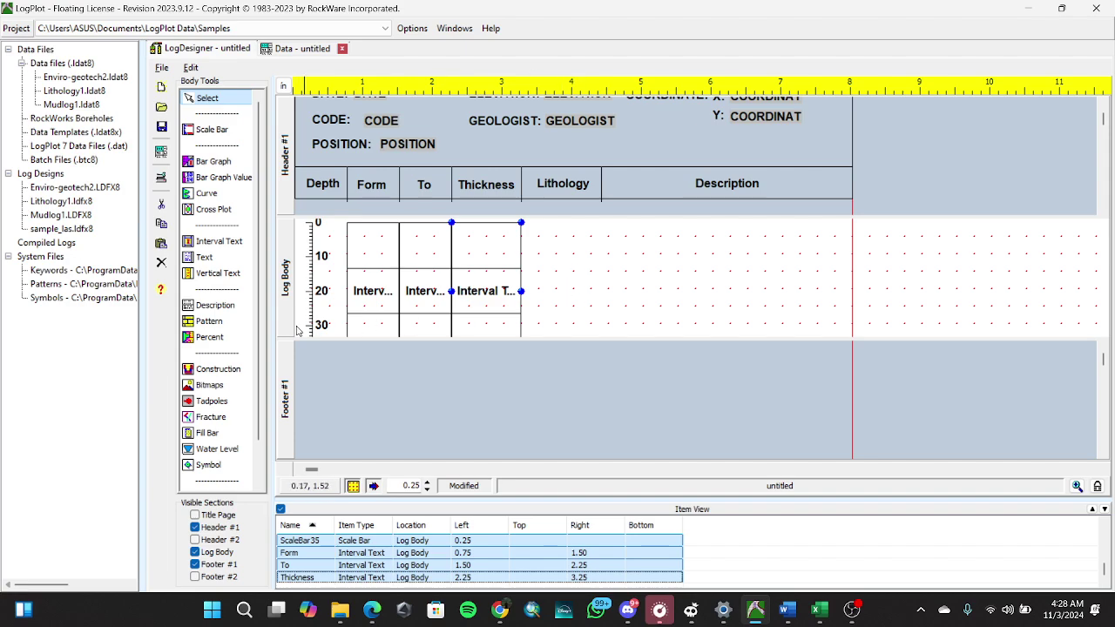
Add a pattern column named Lithology to the log body from 3.25 to 4.50, beside the Thickness column.
left_click(191, 321)
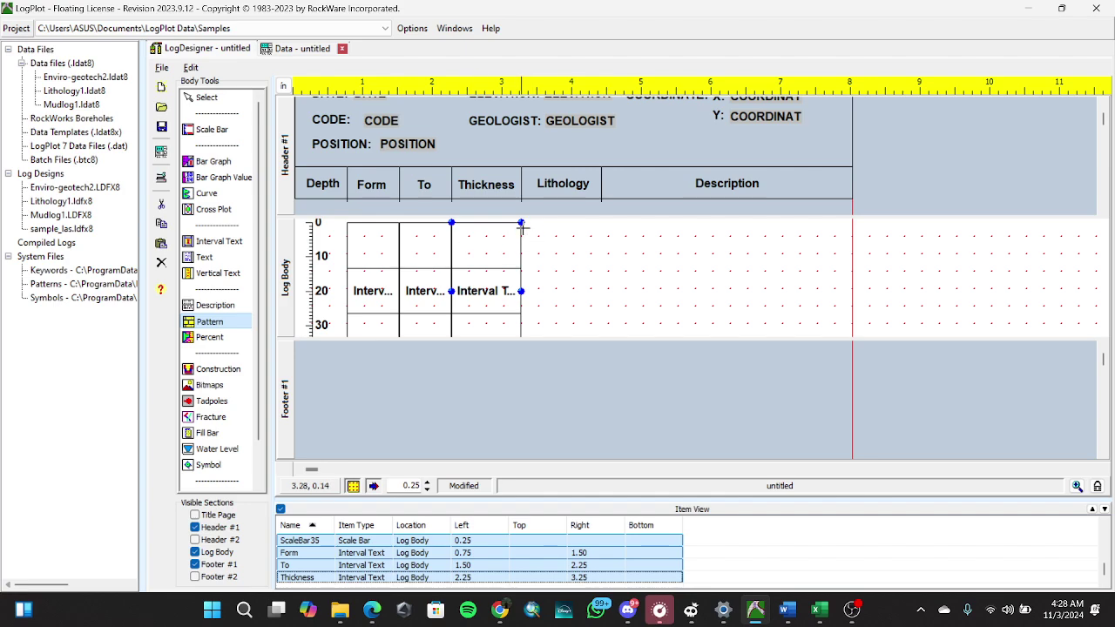
left_click_drag(521, 223, 609, 337)
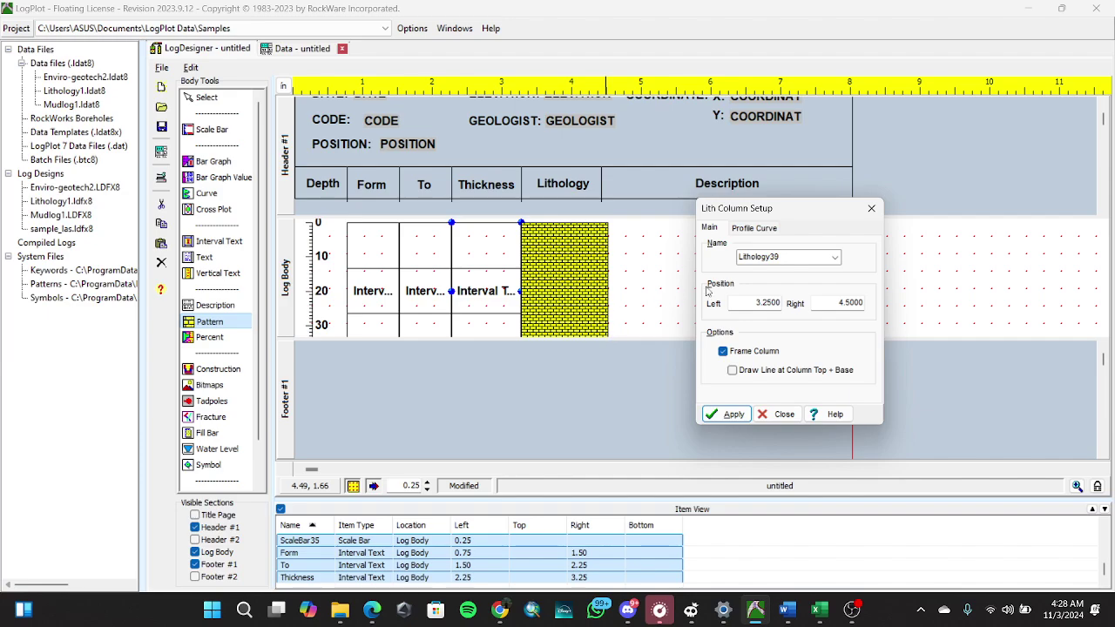
double_click(790, 257)
double_click(789, 257)
double_click(739, 257)
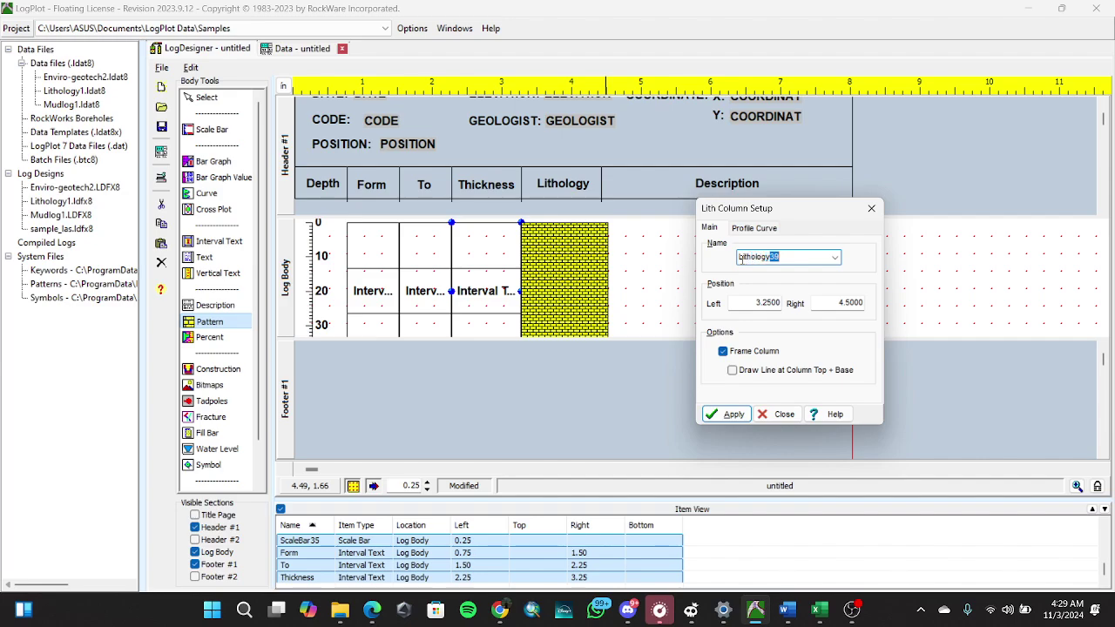
key("BackSpace")
left_click(731, 413)
left_click(757, 420)
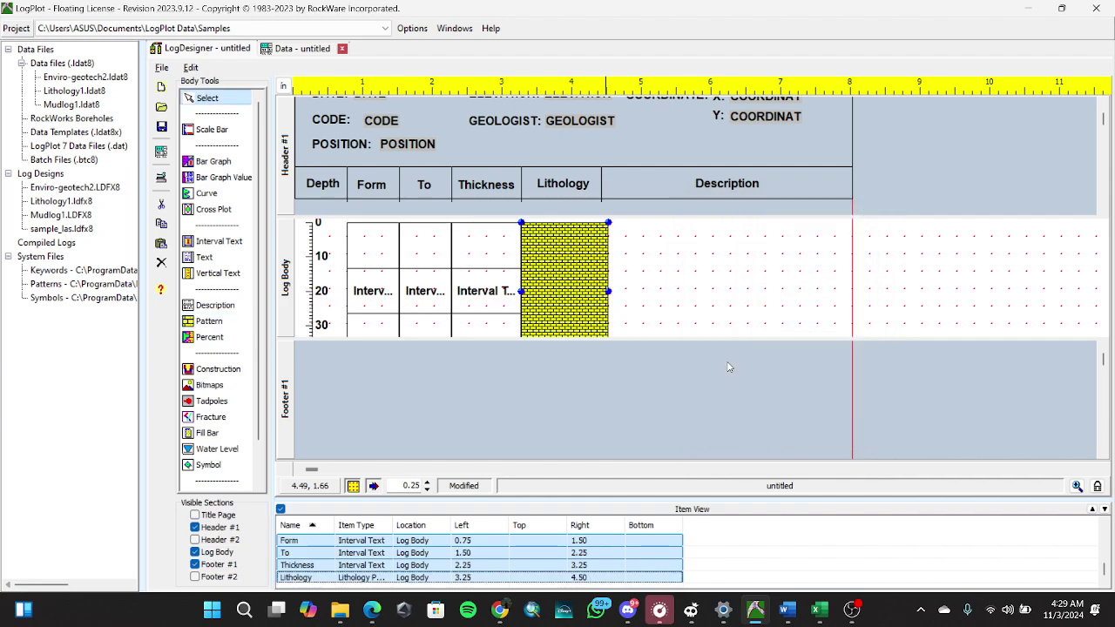
Move the header line between Lithology and Description to 4.50, in line with the pattern column's edge.
left_click(601, 192)
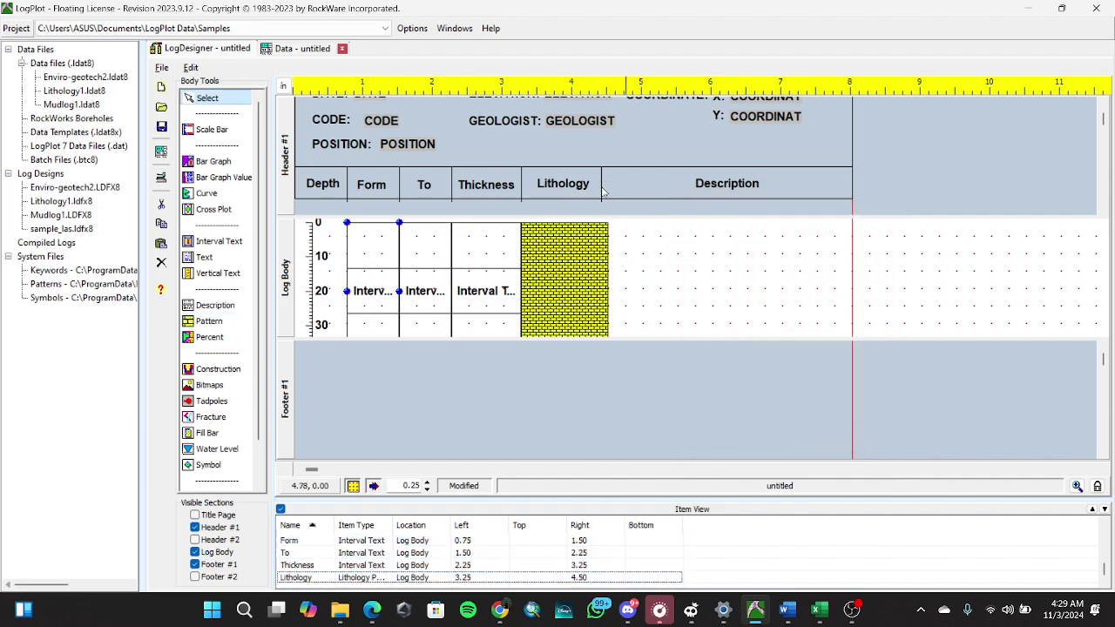
left_click(602, 191)
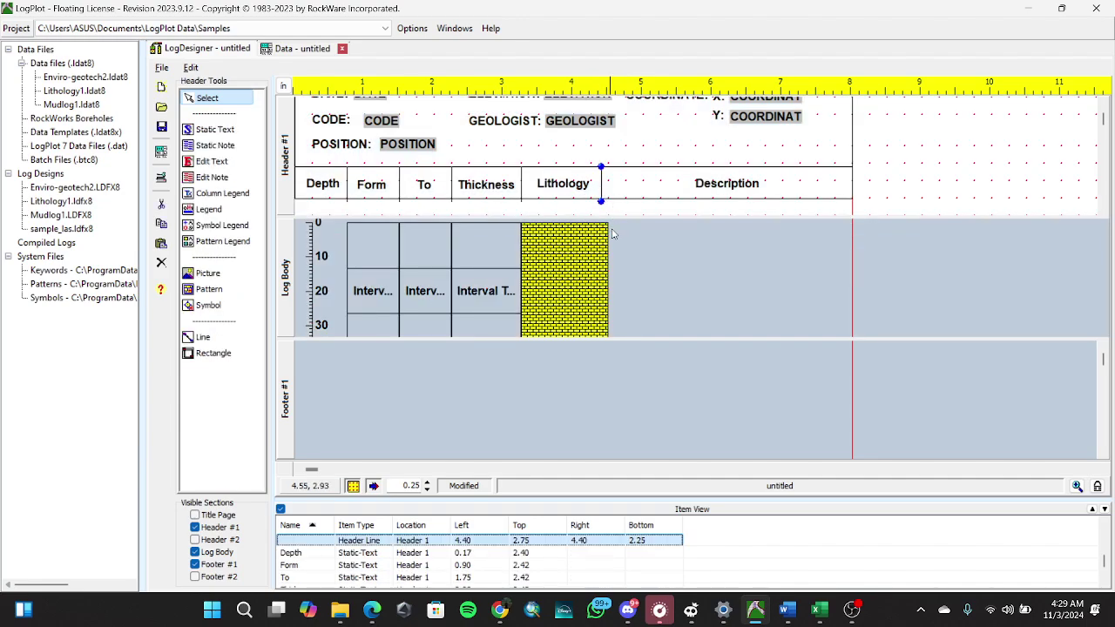
key("Right")
key("Right")
key("Right")
key("Right")
key("Right")
left_click(593, 284)
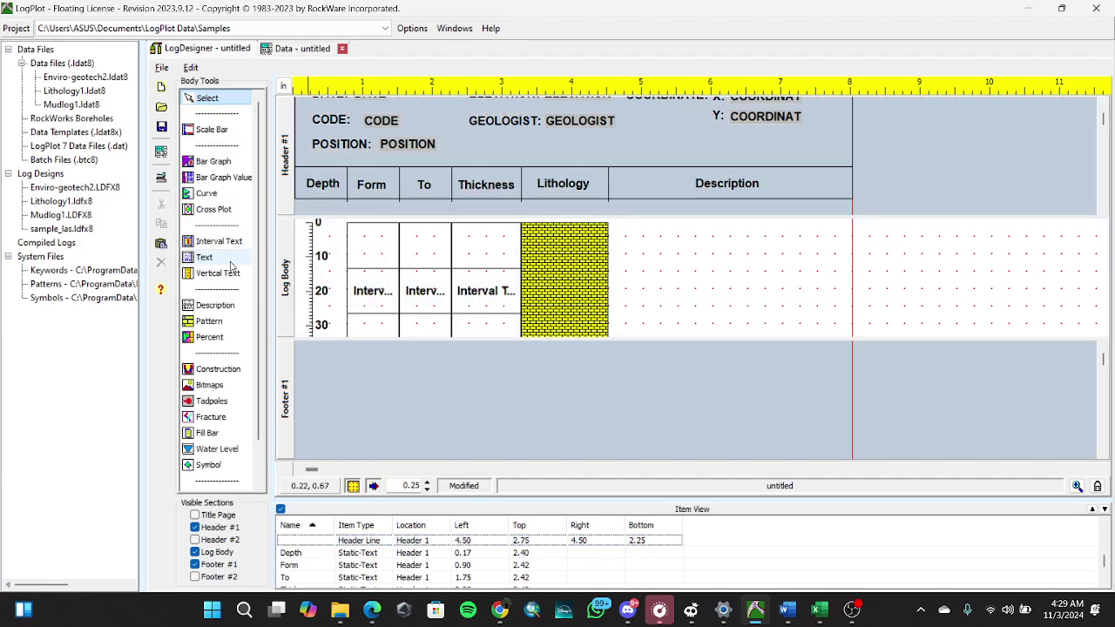
Add a description column named Description to the log body from 4.50 to 8.00, beside the lithology pattern column.
left_click(214, 307)
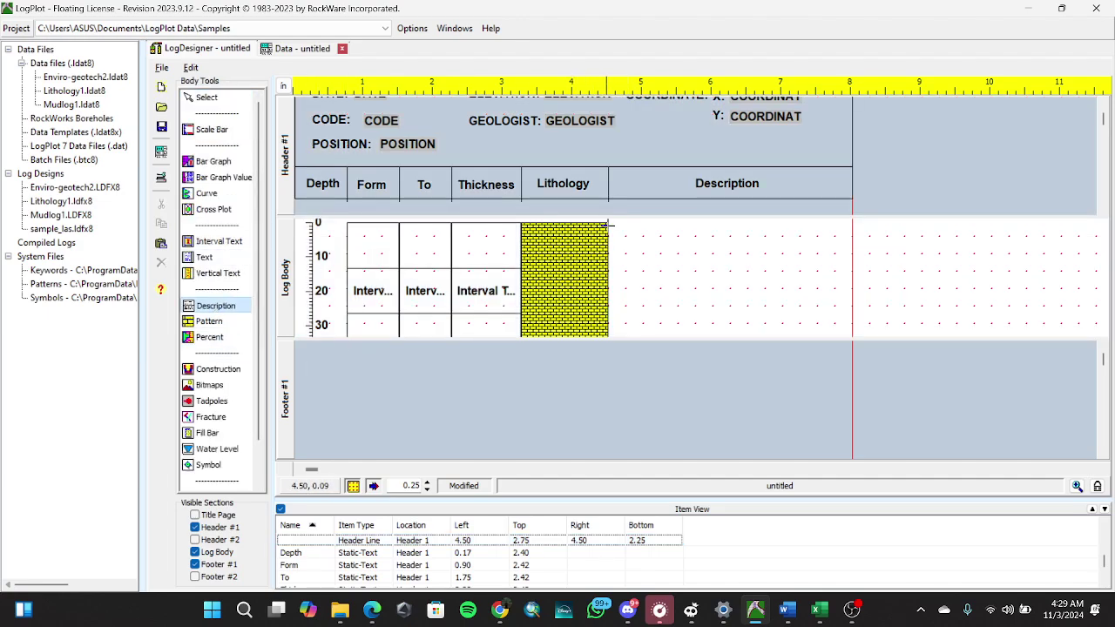
left_click_drag(765, 275, 849, 338)
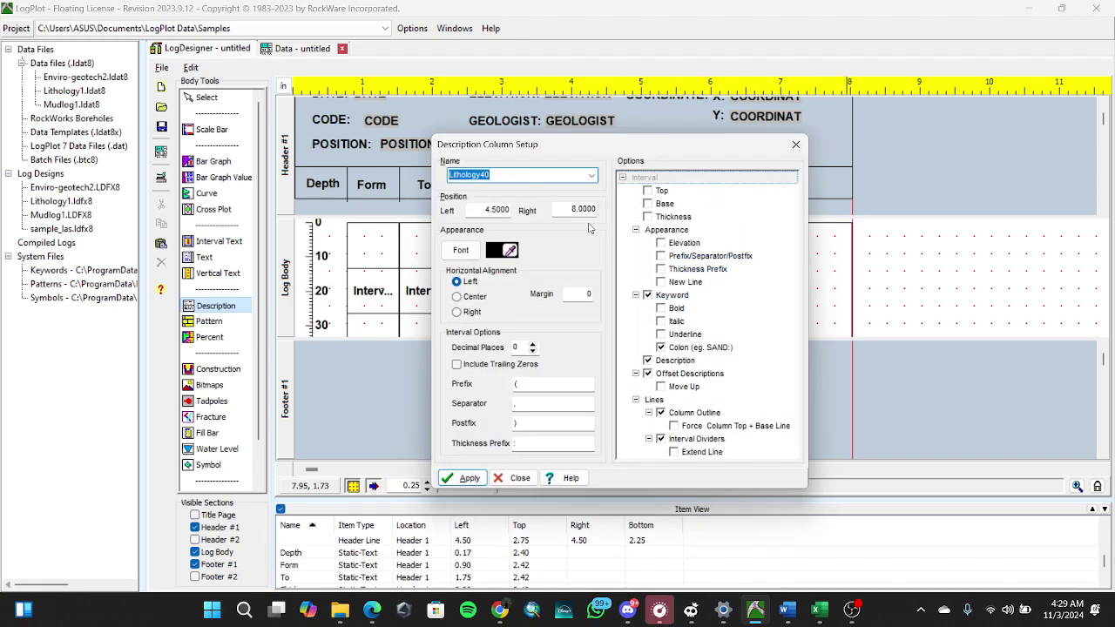
type("Description")
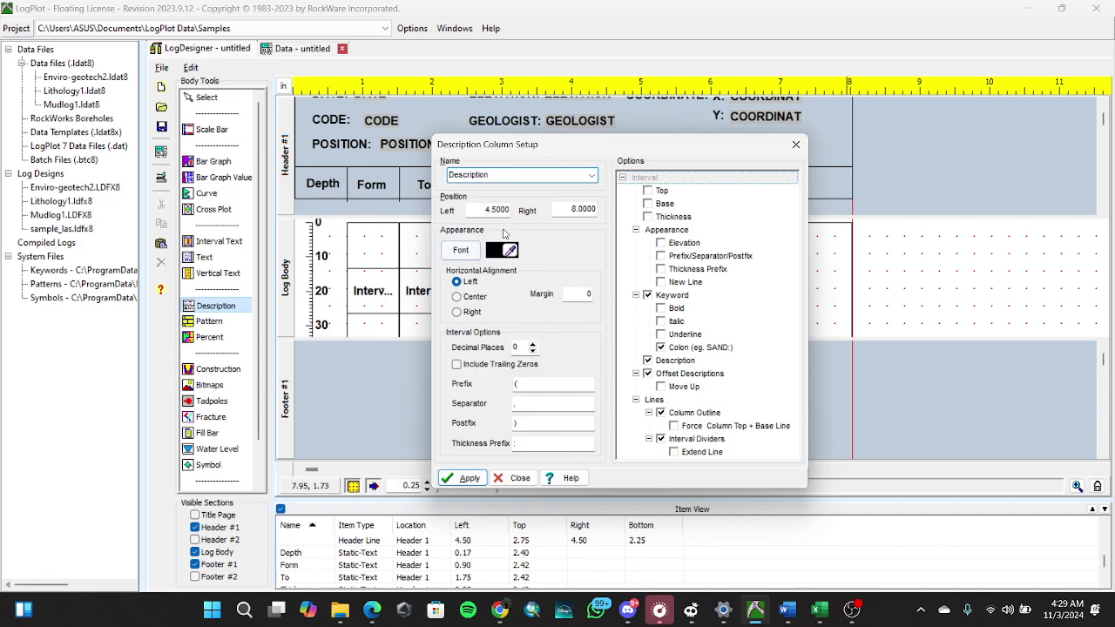
left_click(461, 250)
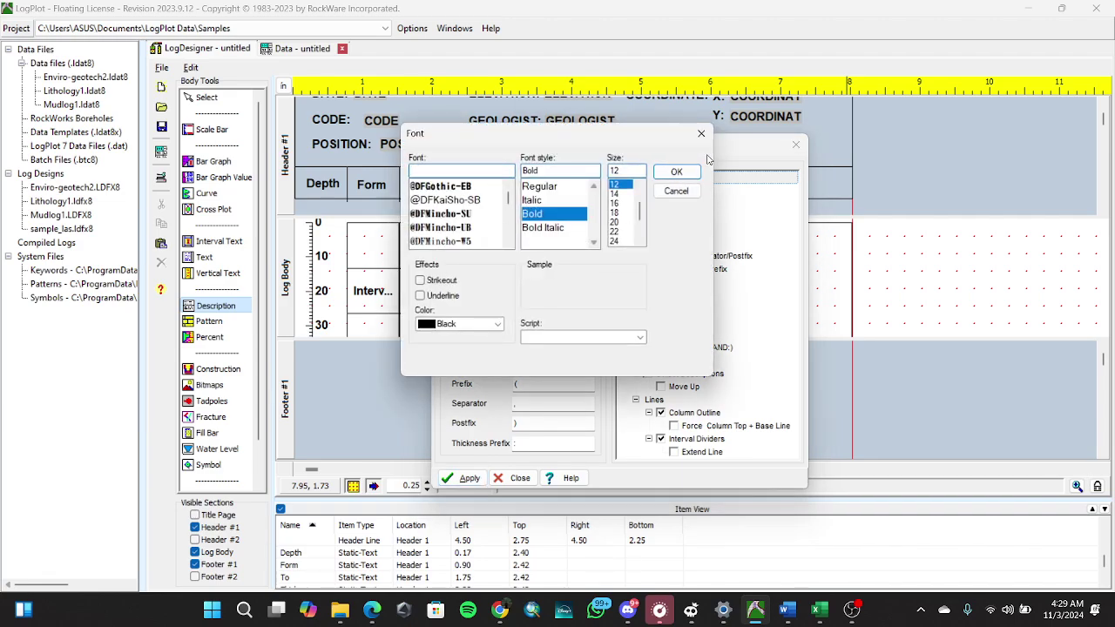
left_click(684, 191)
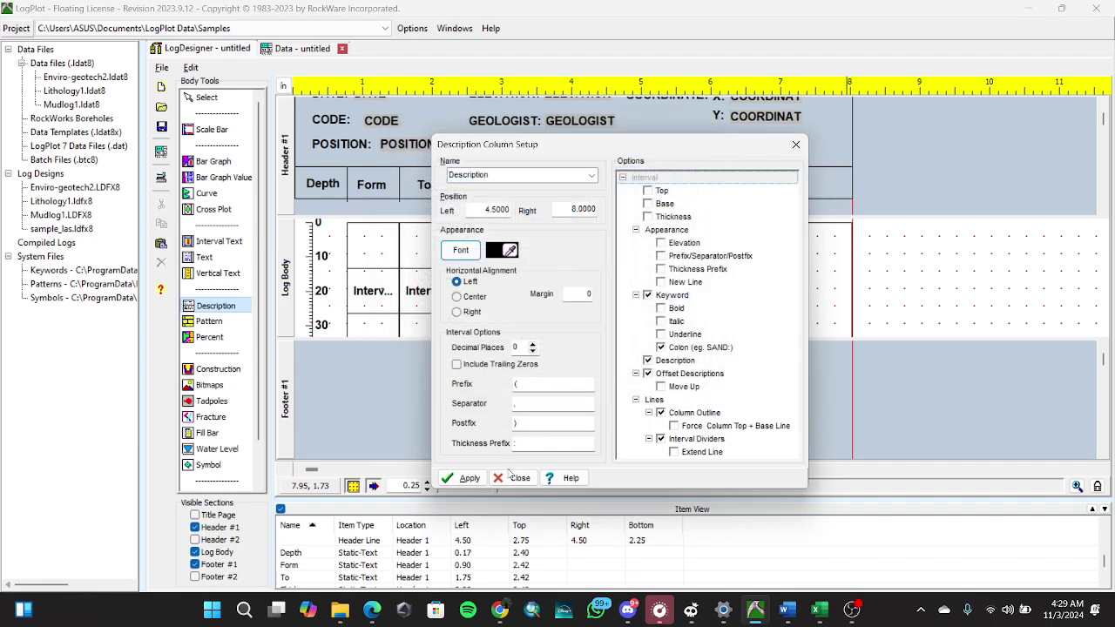
left_click(465, 482)
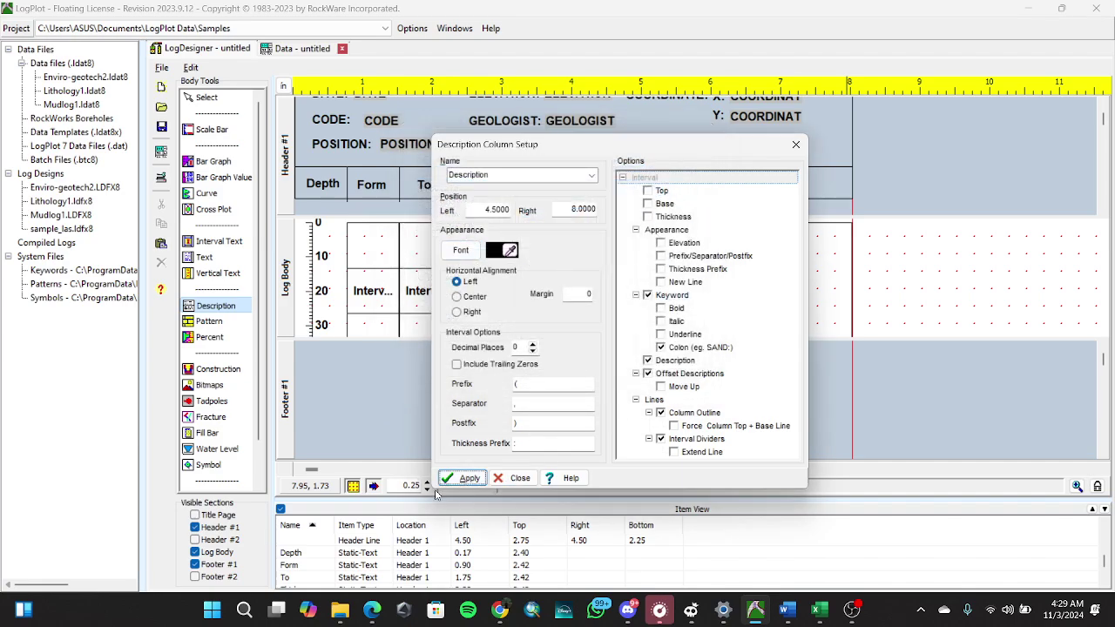
left_click(512, 479)
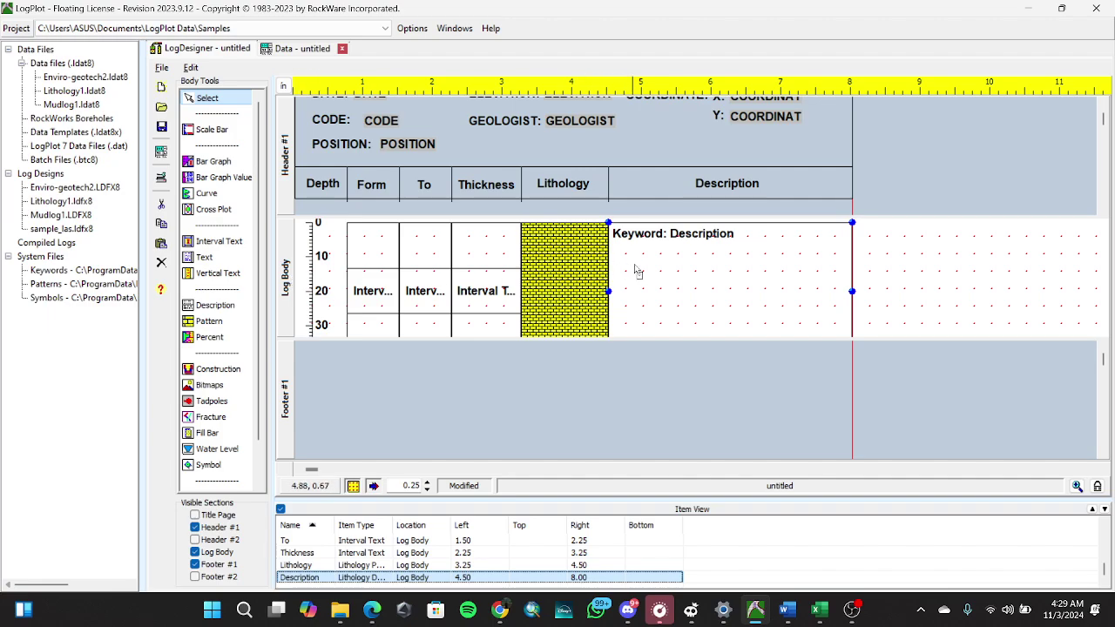
Create a new data file based on the finished log design.
left_click(645, 131)
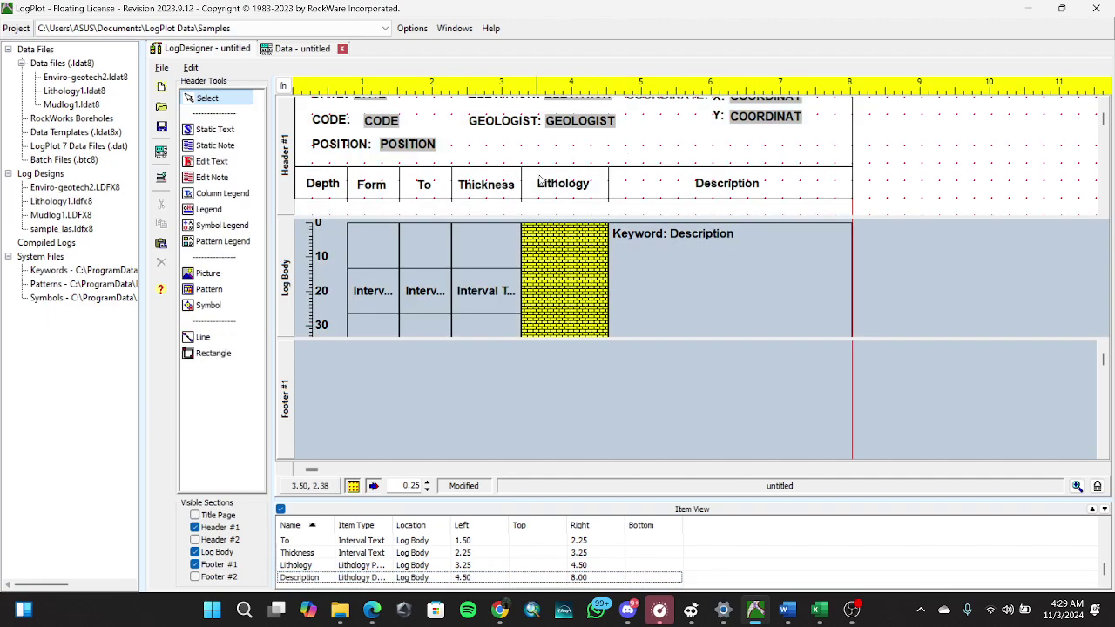
left_click(387, 289)
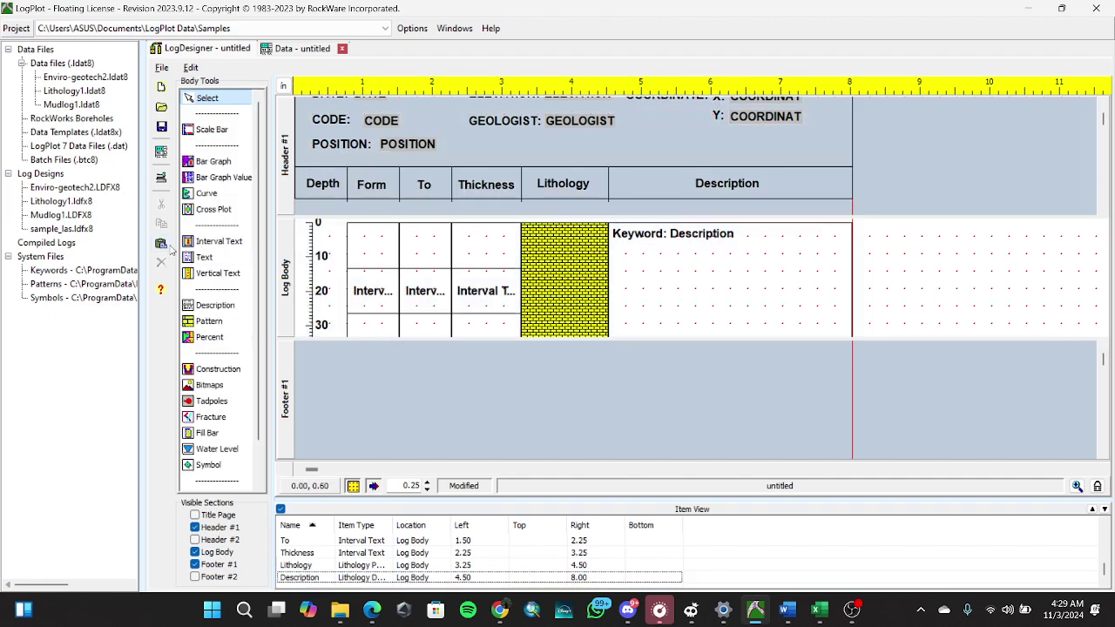
left_click(161, 153)
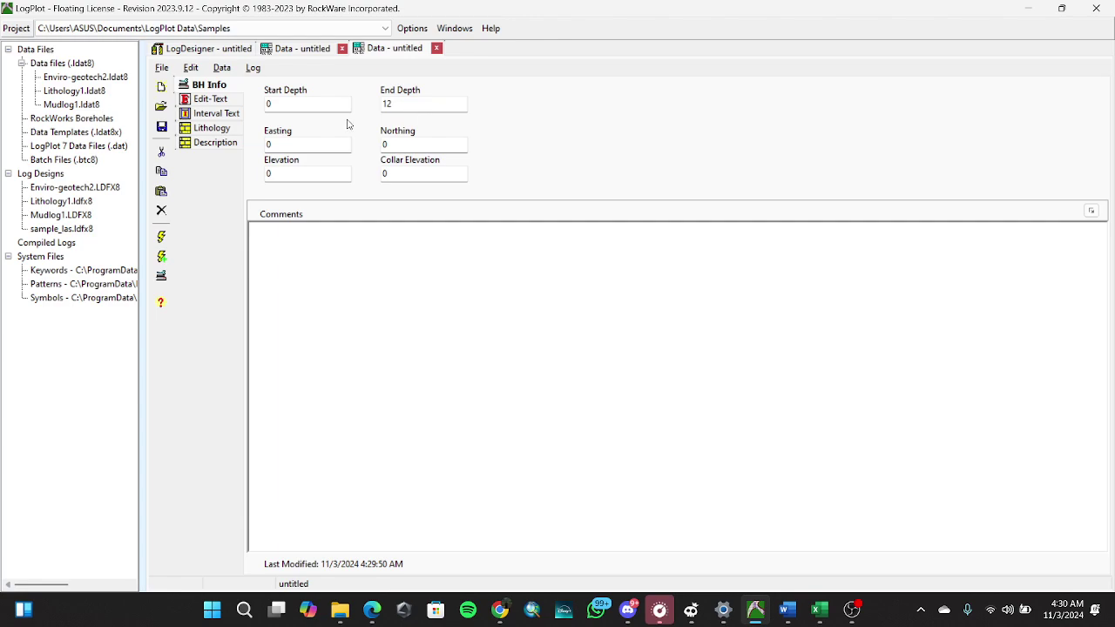
Review the borehole's depth, coordinate and elevation fields, checking the end depth against the last To value in the Excel interval table.
left_click(291, 145)
left_click(402, 146)
left_click(315, 148)
left_click(308, 174)
left_click(405, 103)
left_click(819, 610)
left_click(89, 234)
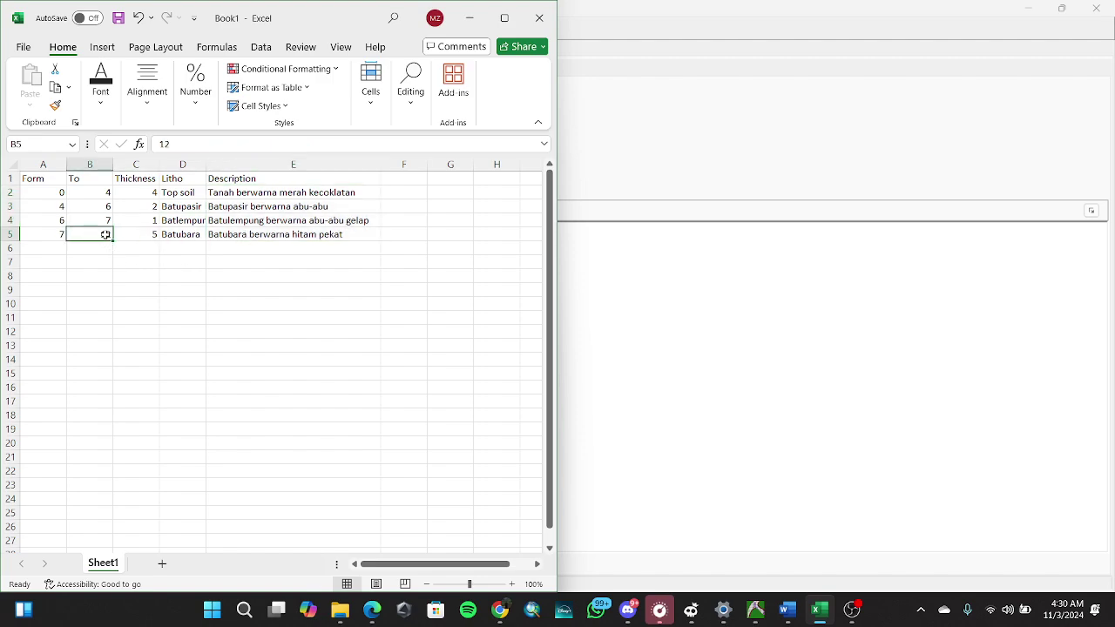
left_click(707, 131)
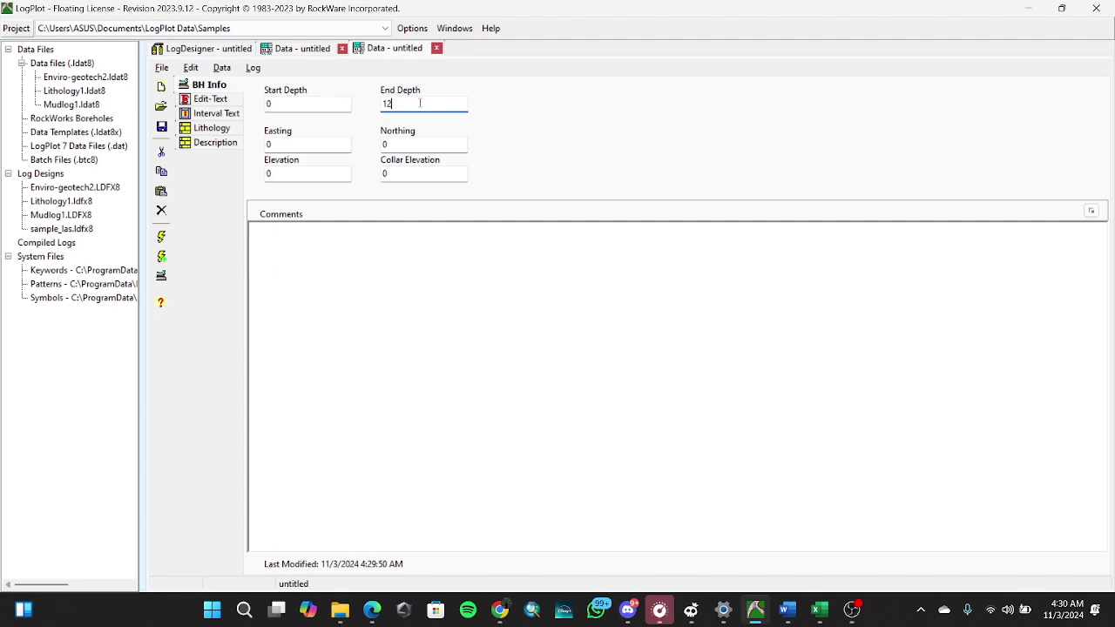
left_click(287, 103)
left_click(432, 108)
left_click(291, 145)
left_click(387, 147)
Review the header text entries from NAMA through COORDINATE in the data file's Edit-Text table.
left_click(206, 99)
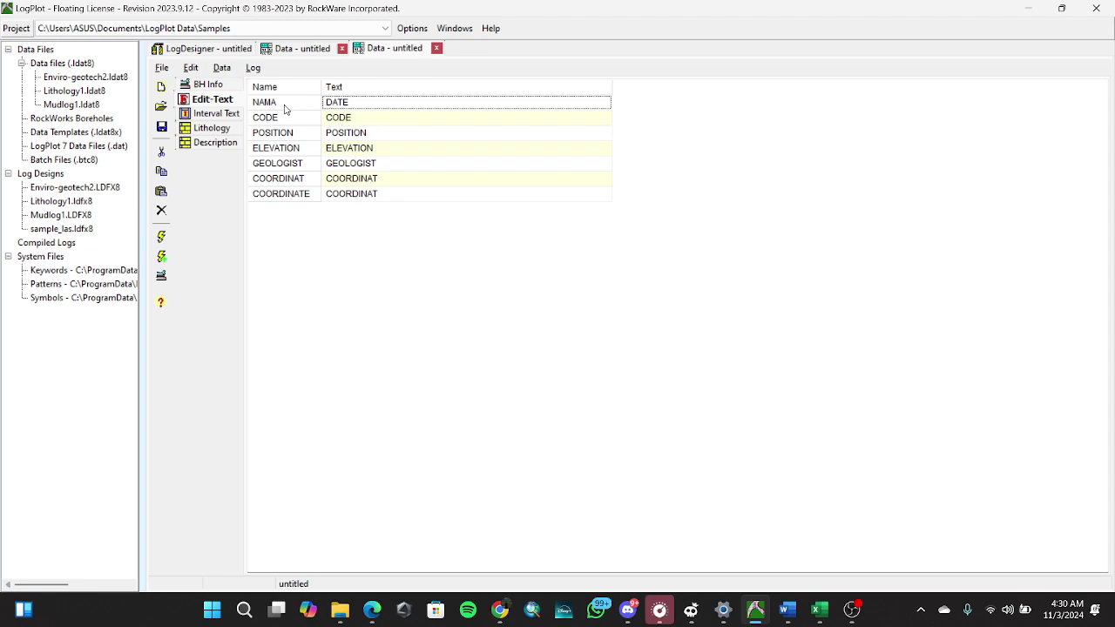
left_click(357, 105)
left_click(380, 122)
left_click(377, 144)
left_click(374, 165)
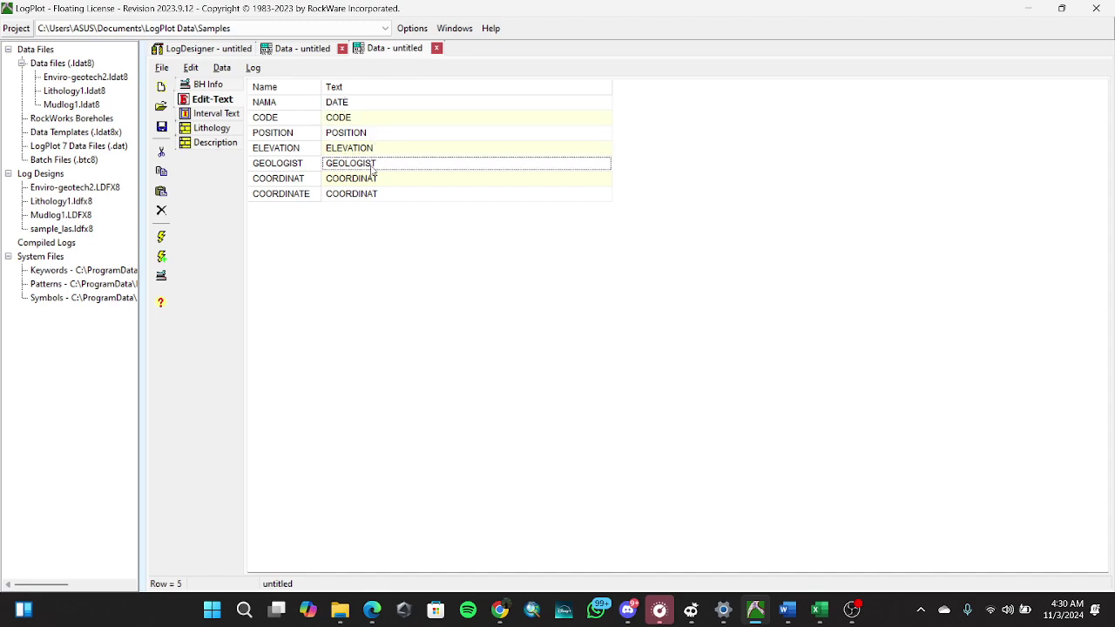
left_click(372, 181)
left_click(370, 196)
Replace the NAMA entry's placeholder text in the Edit-Text table with the date 3 November 2024.
left_click(360, 103)
left_click(359, 102)
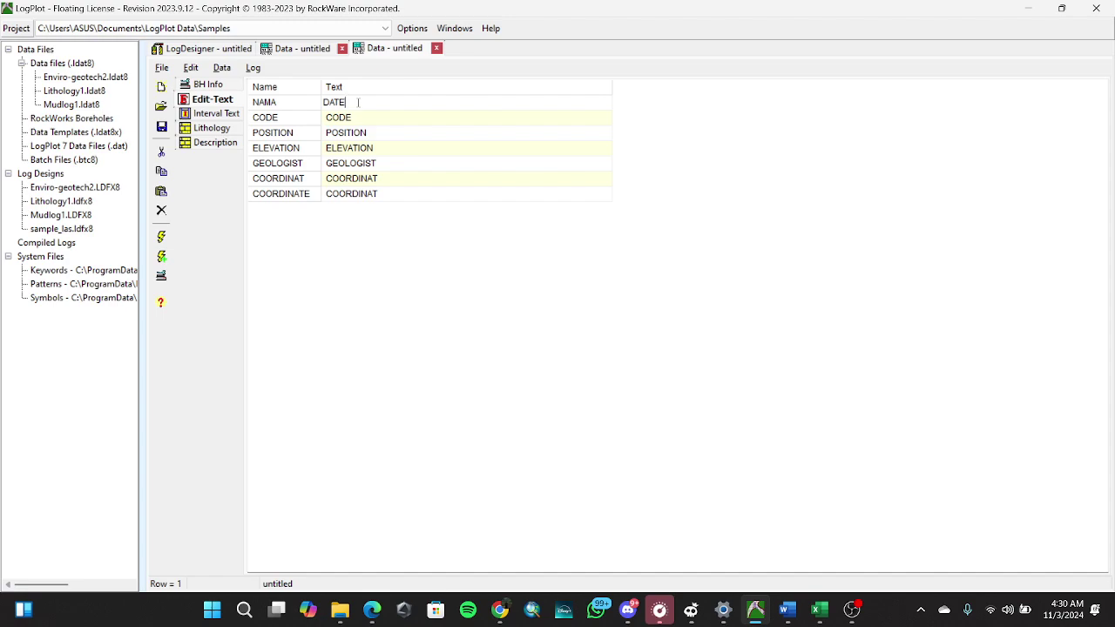
key("BackSpace")
key("BackSpace")
key("BackSpace")
key("BackSpace")
type("3 November 2024")
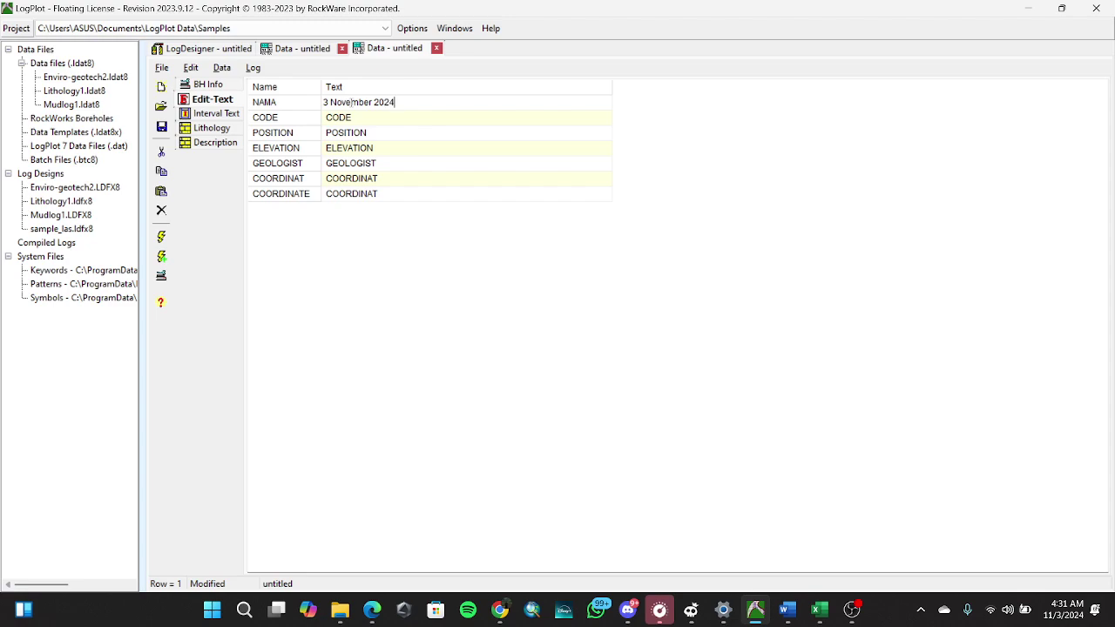
Set the CODE text to LOG-007 and the POSITION text to Padalarang in the Edit-Text table.
left_click(365, 122)
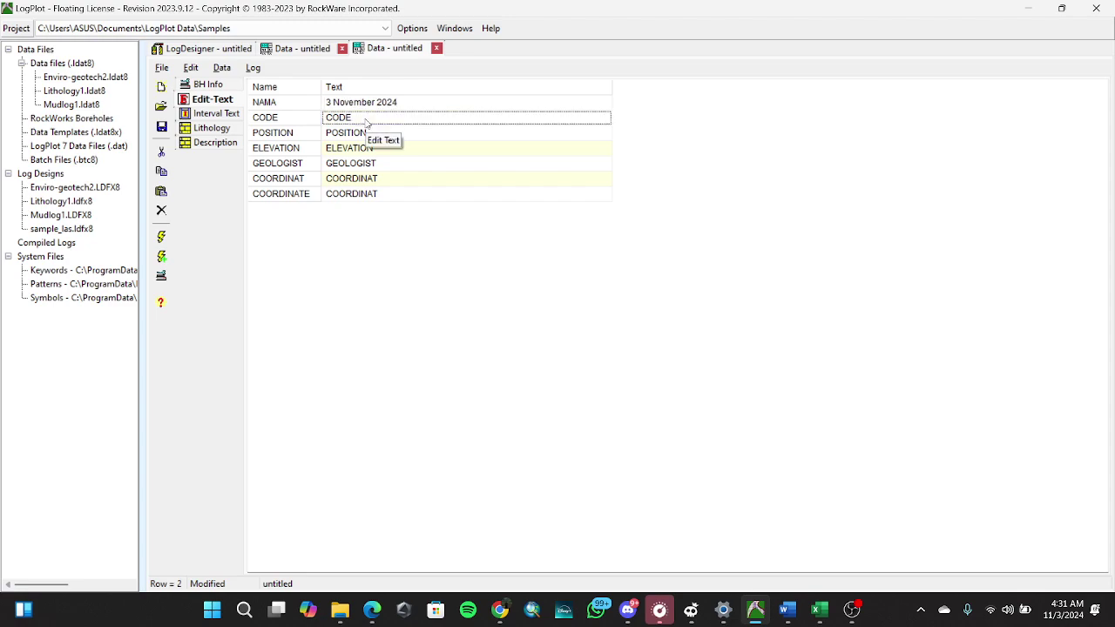
type("LOG-007")
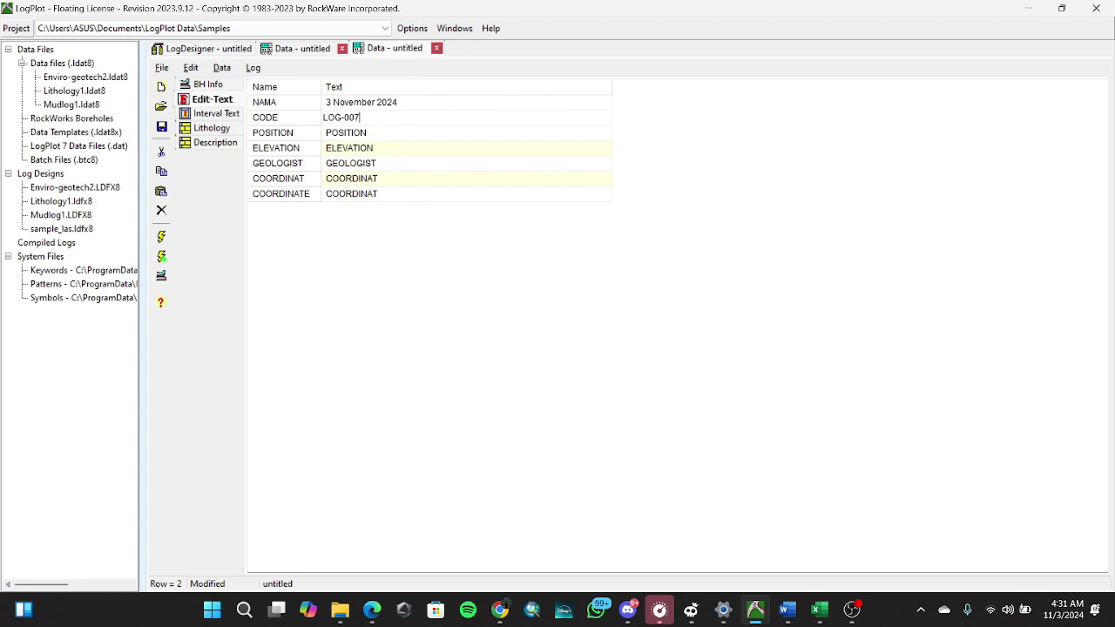
left_click(360, 134)
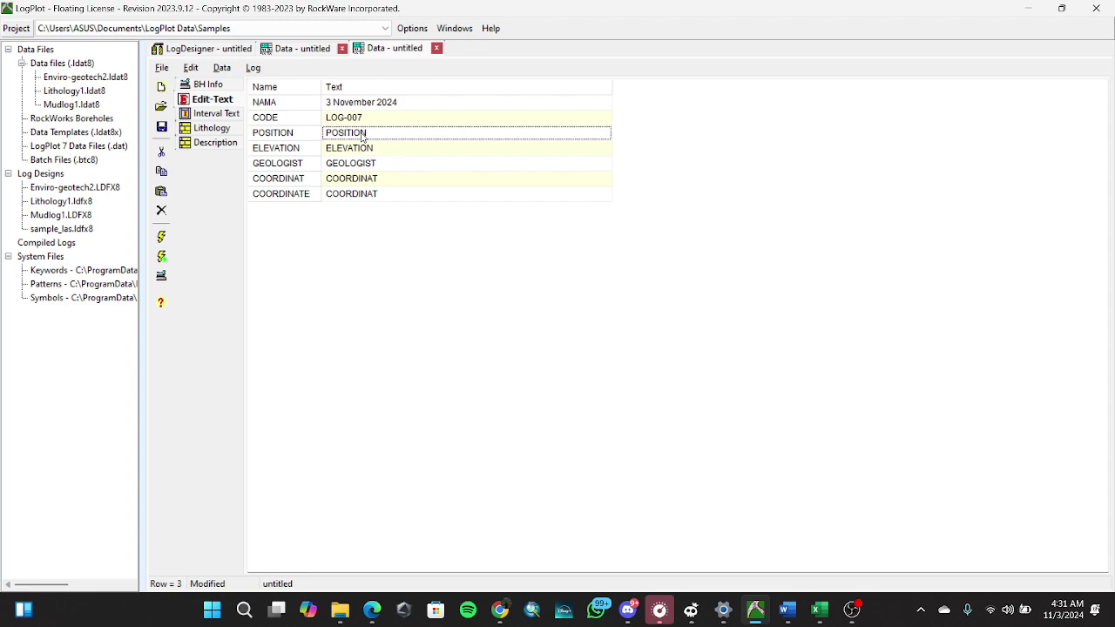
key("Delete")
type("Padalarang")
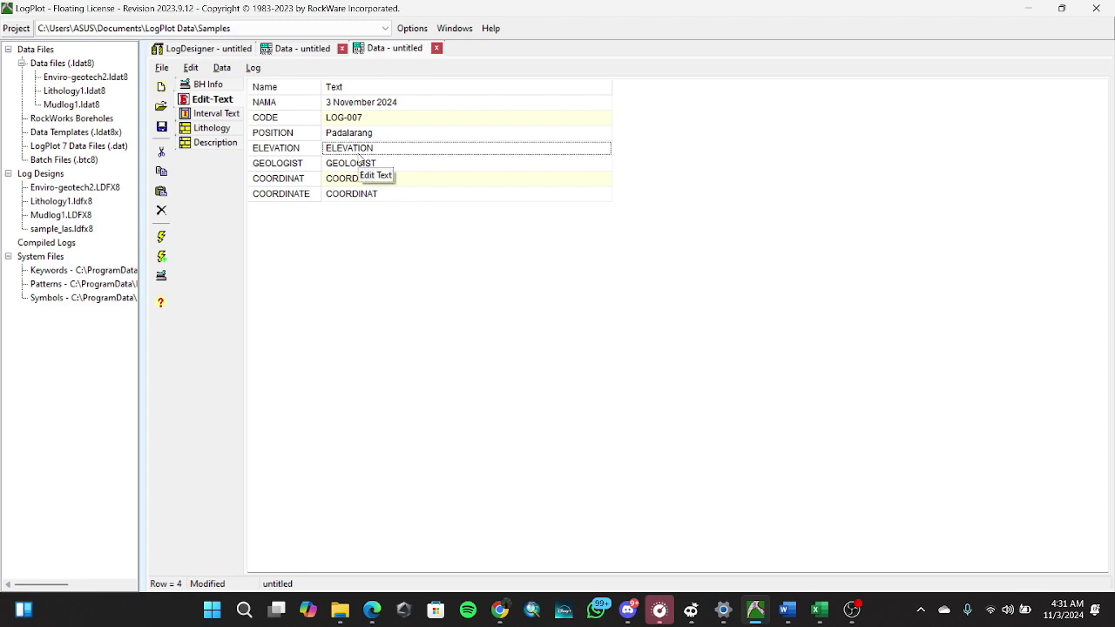
Set the ELEVATION text to 789 Mdpl and enter the geologist's name in the GEOLOGIST entry.
type("789 Mdpl")
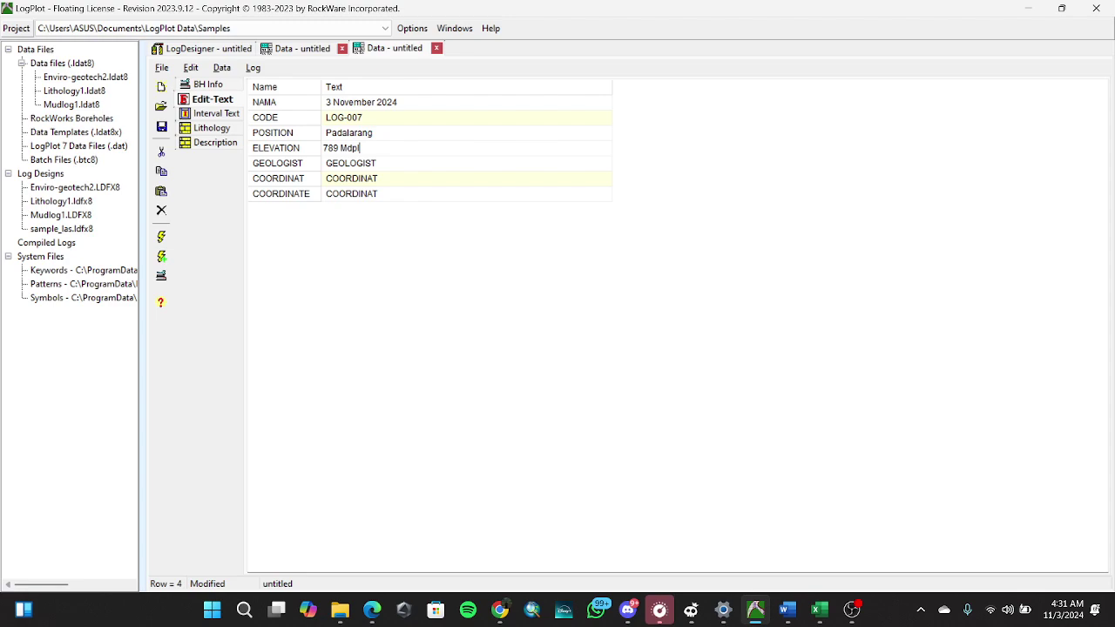
left_click(356, 163)
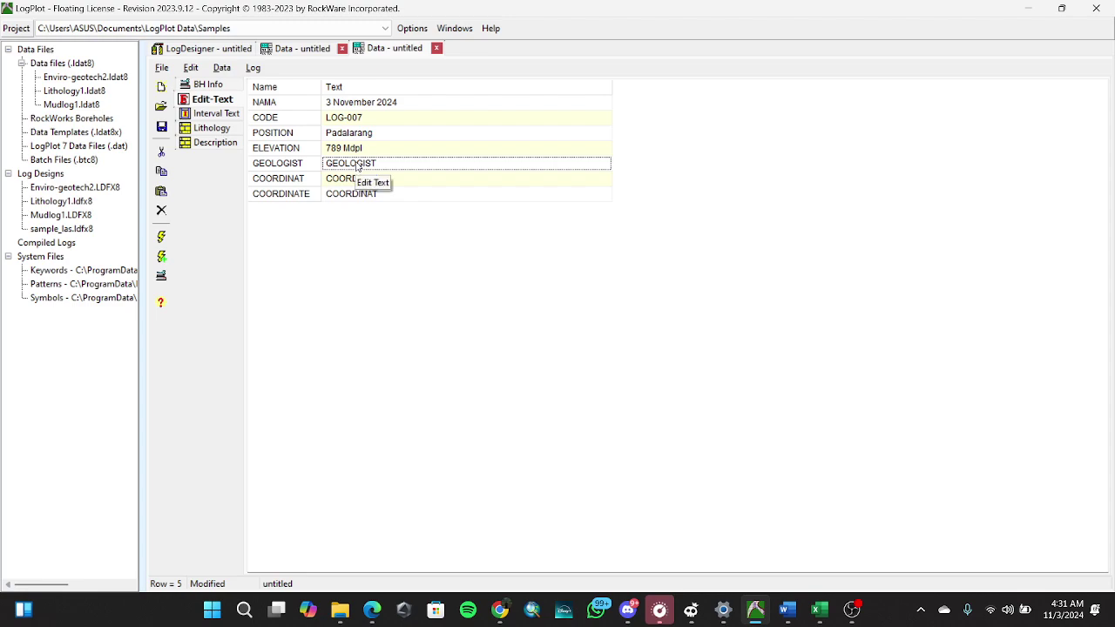
type("Mang Ujan")
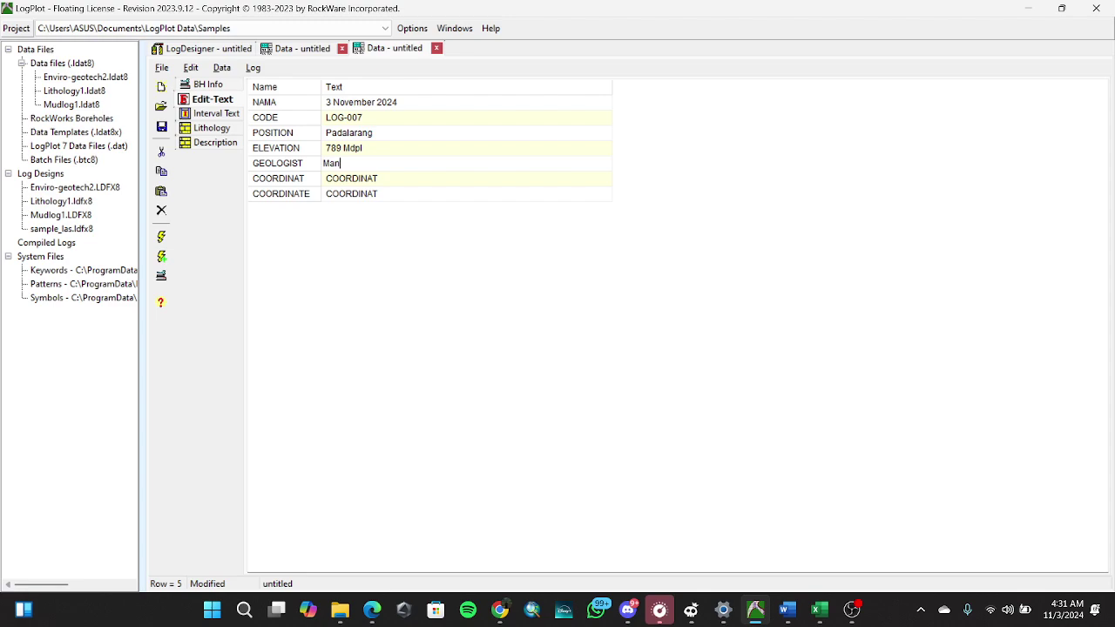
Set the COORDINAT text to 90000 and the COORDINATE text to 6700 in the Edit-Text table.
left_click(362, 181)
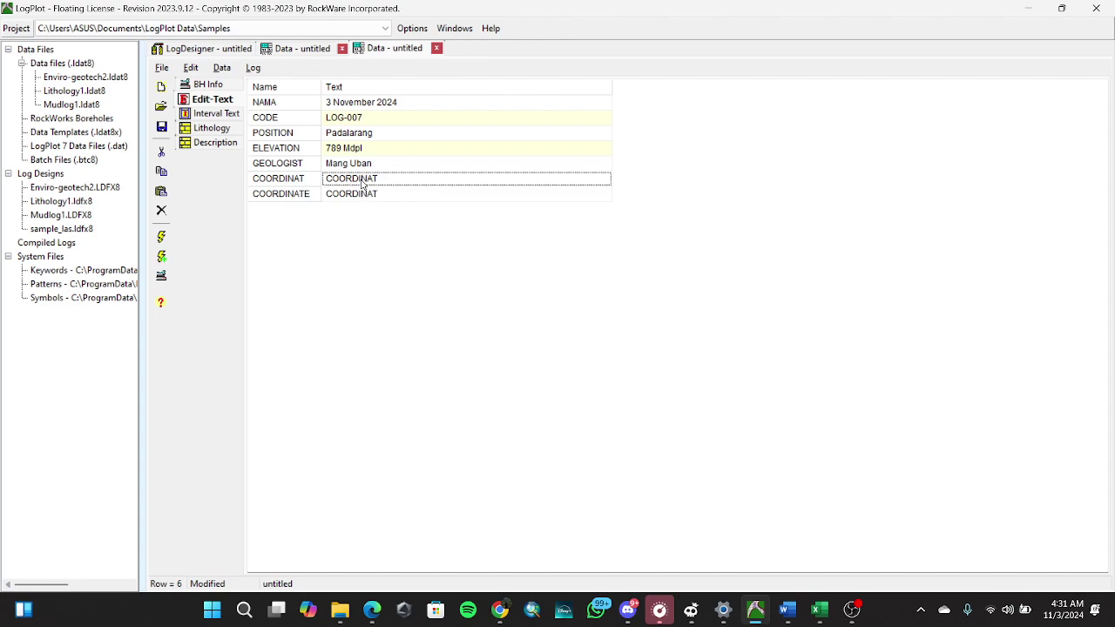
type("(")
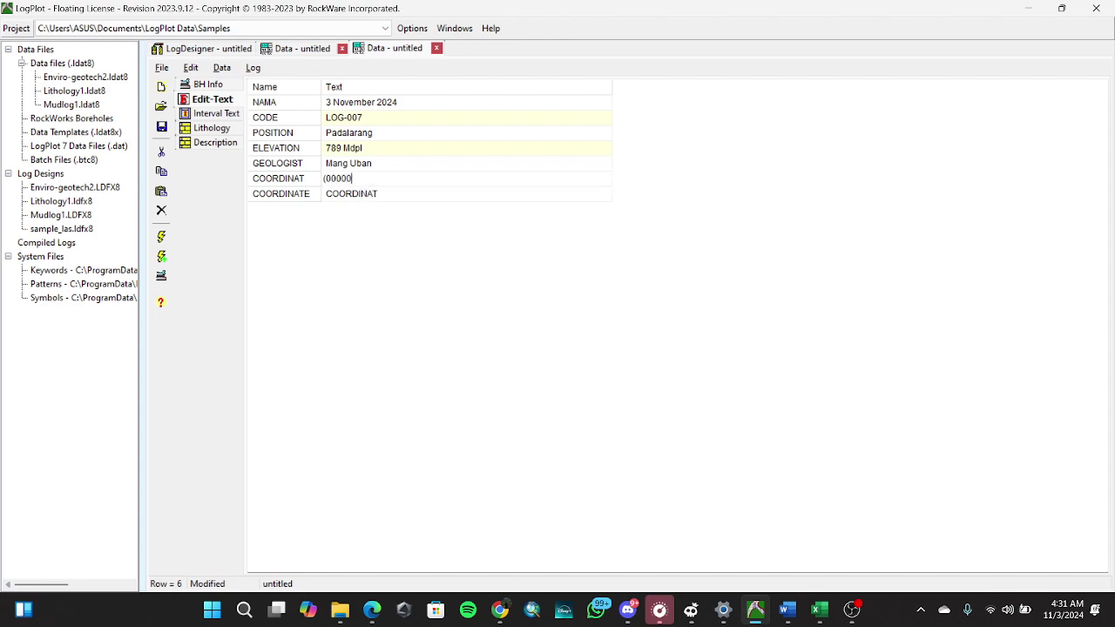
type("0000")
key("Return")
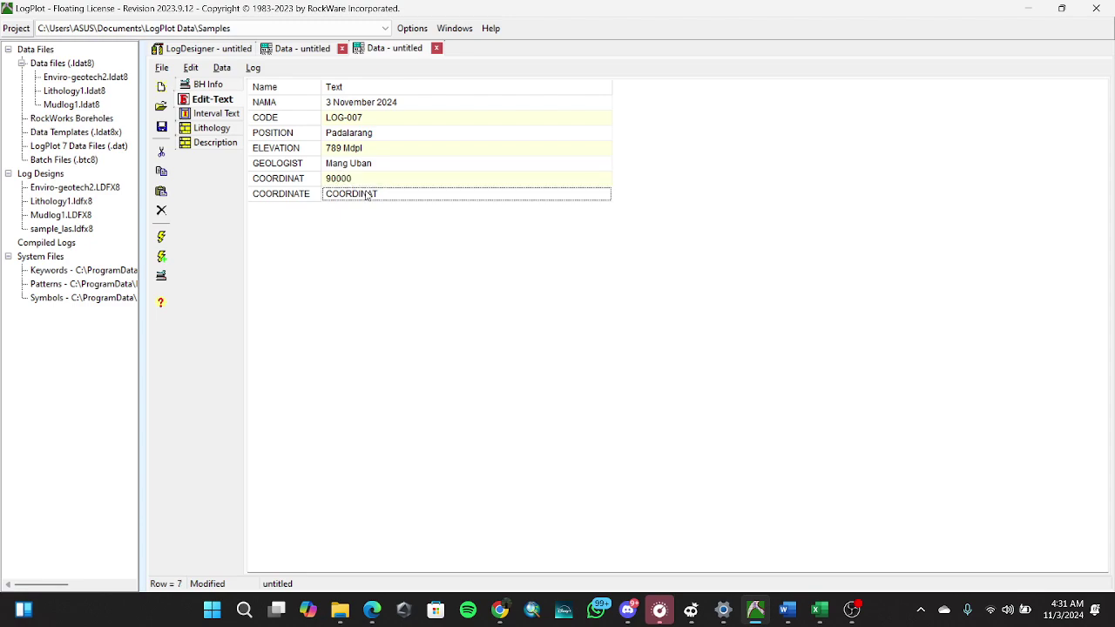
type("6700")
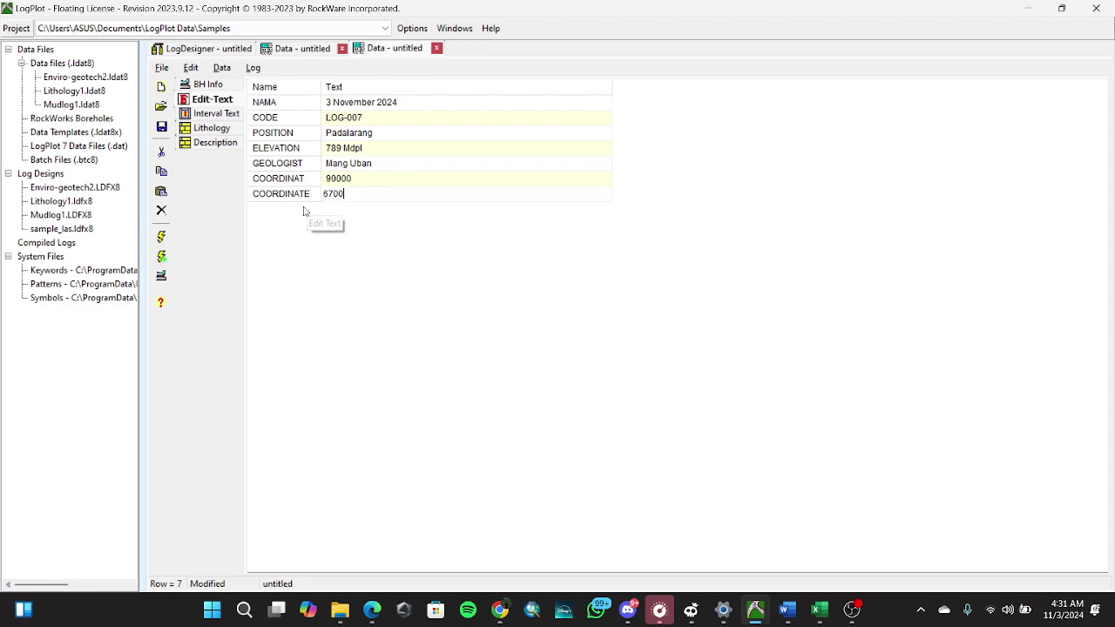
key("Return")
Copy the Form values 0, 4, 6 and 7 from the Excel table into the Form column of the Interval Text table.
left_click(218, 115)
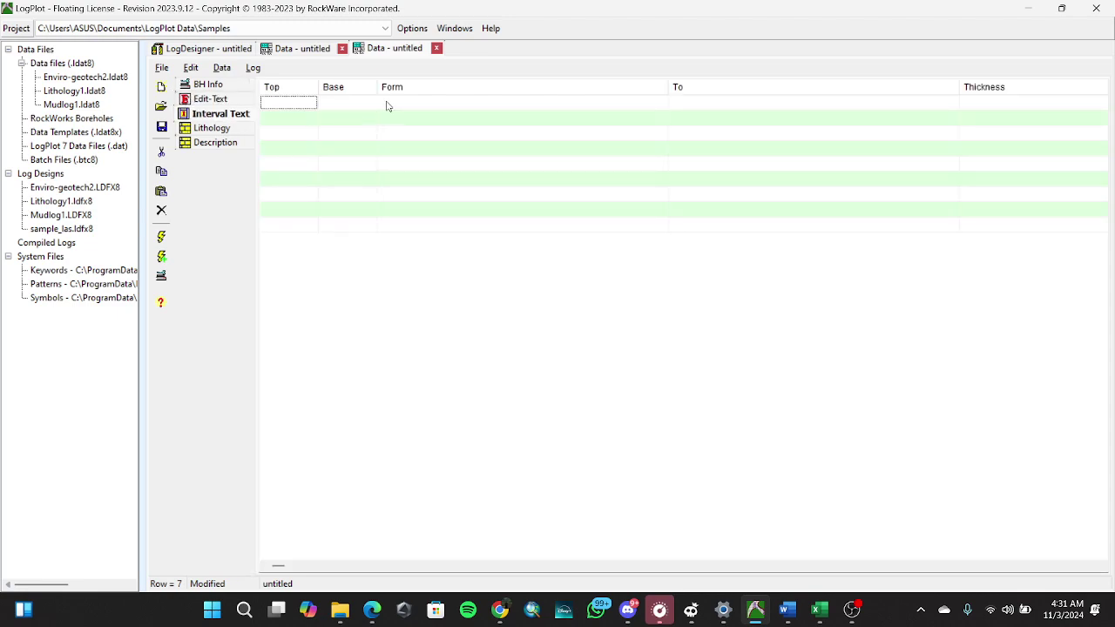
left_click(283, 107)
left_click(819, 609)
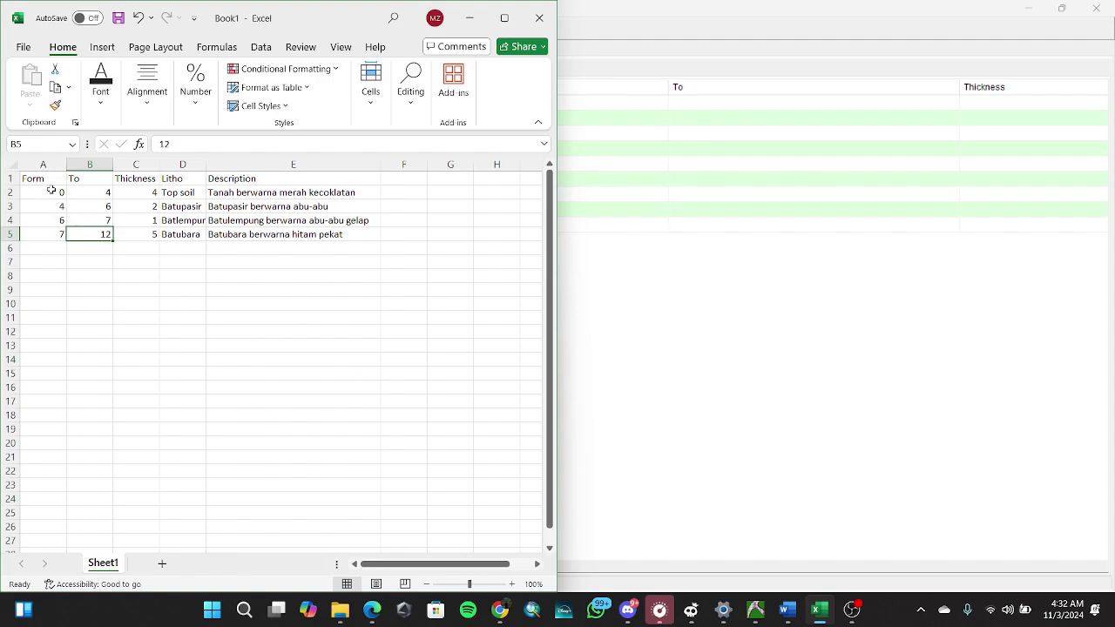
left_click_drag(51, 190, 54, 228)
key("ctrl+c")
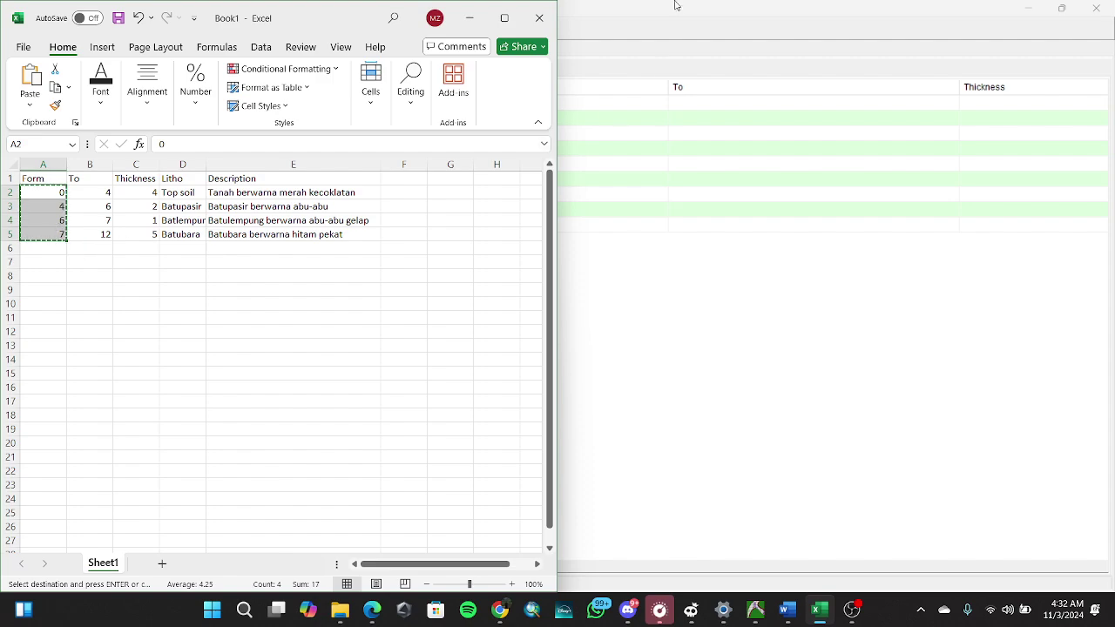
key("alt+Tab")
left_click(425, 105)
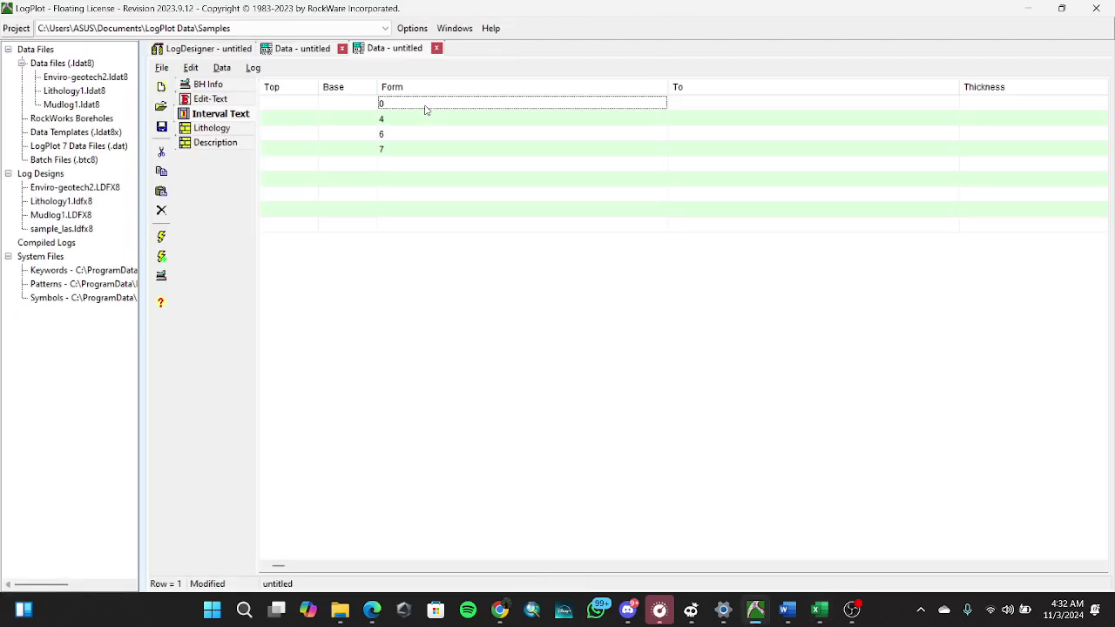
Copy the To values 4, 6, 7 and 12 from the Excel table into the To column of the Interval Text table.
left_click(819, 609)
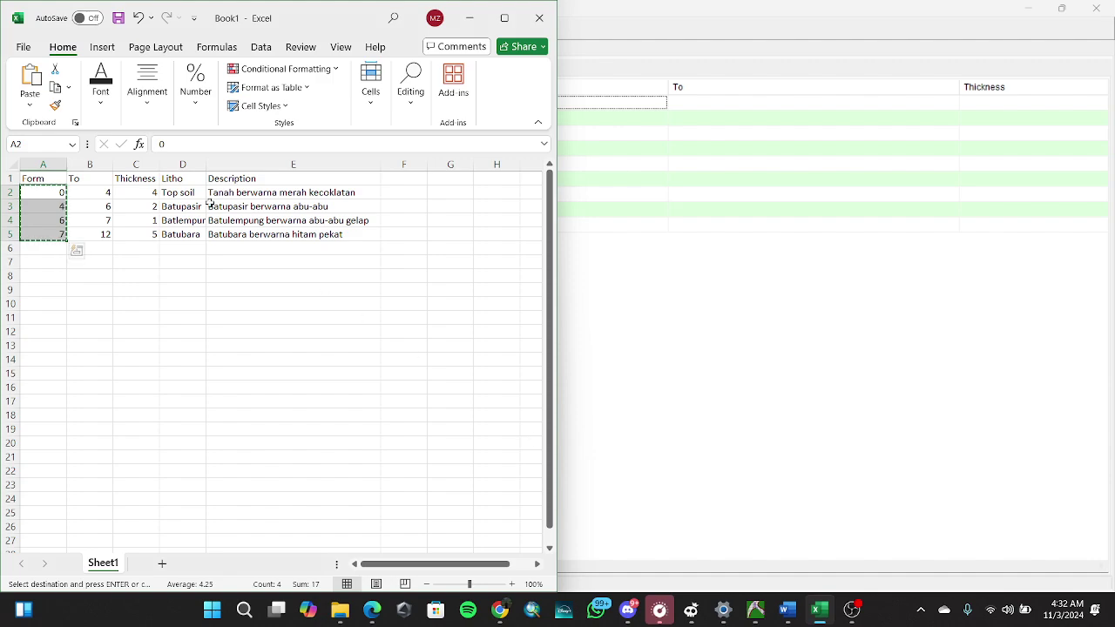
left_click_drag(98, 192, 97, 228)
key("ctrl+c")
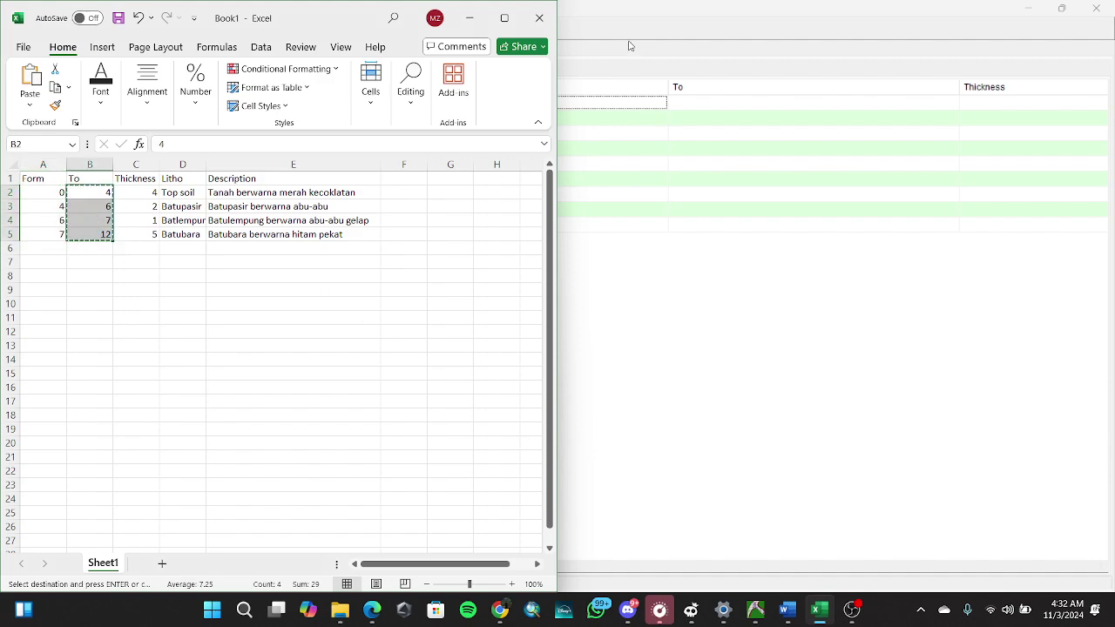
left_click(627, 45)
left_click(718, 108)
key("ctrl+v")
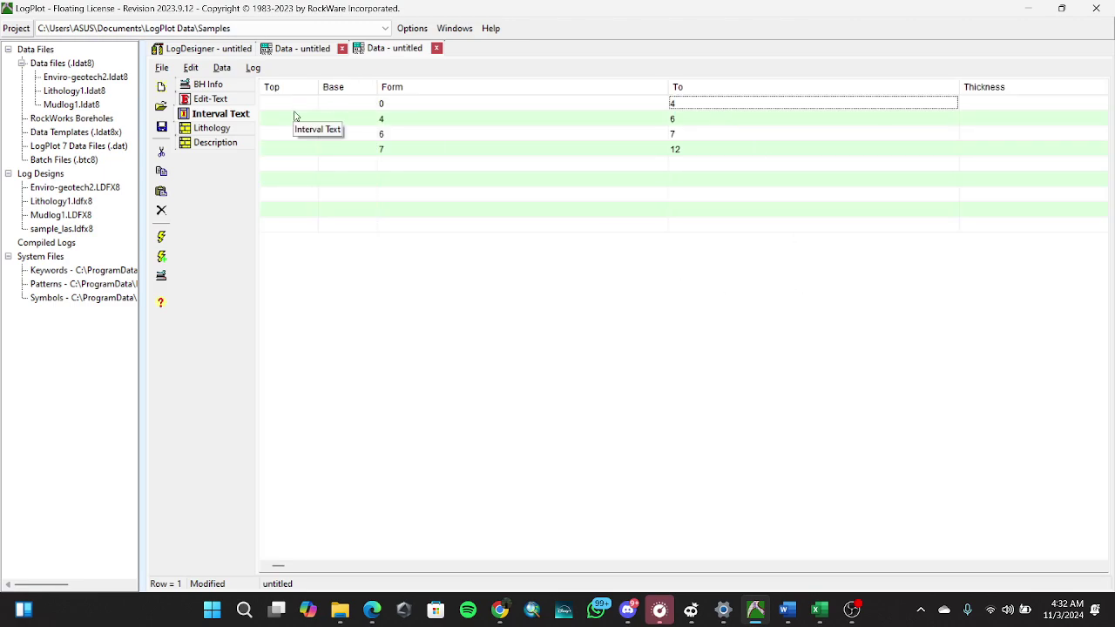
Fill the Top column of the Interval Text table with the values copied from its Form column.
left_click_drag(449, 107, 454, 153)
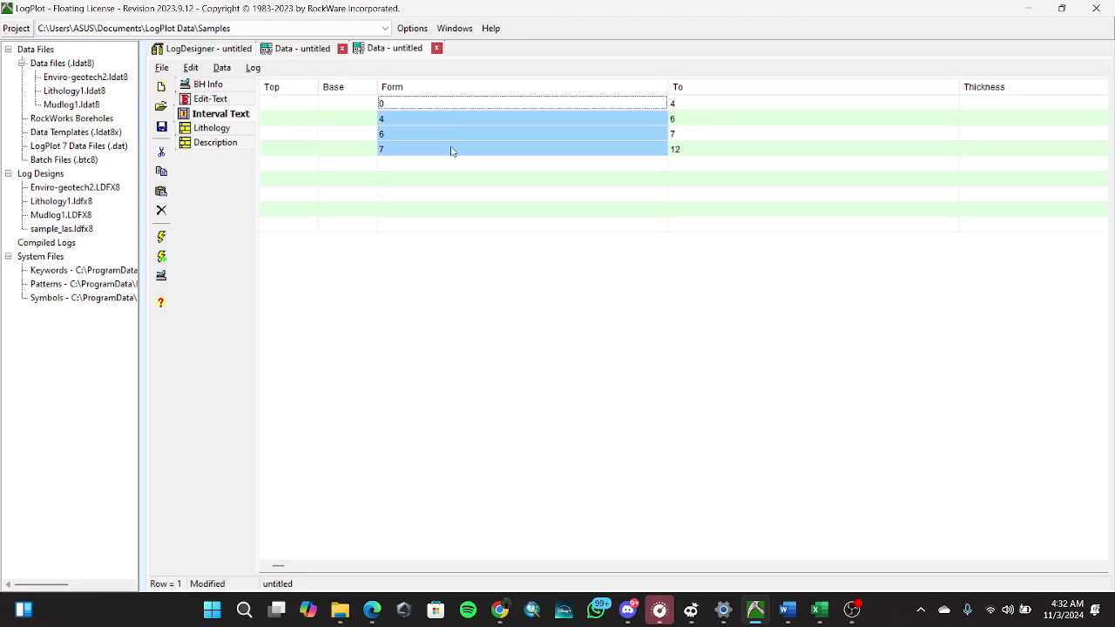
left_click(282, 106)
key("ctrl+v")
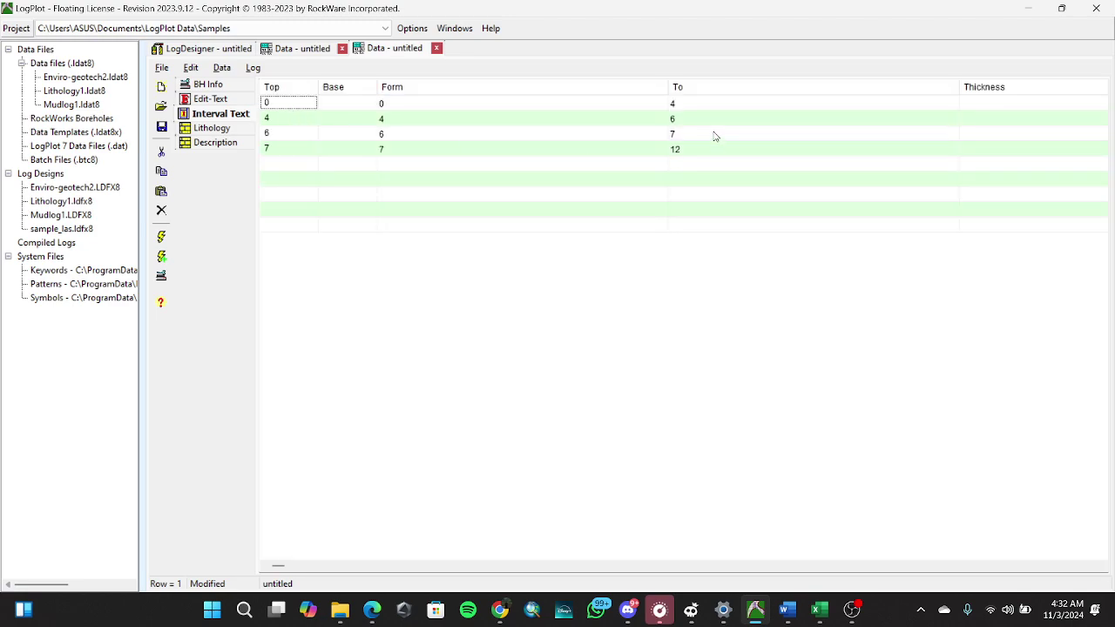
Fill the Base column of the Interval Text table with the values copied from its To column.
left_click_drag(710, 105, 700, 152)
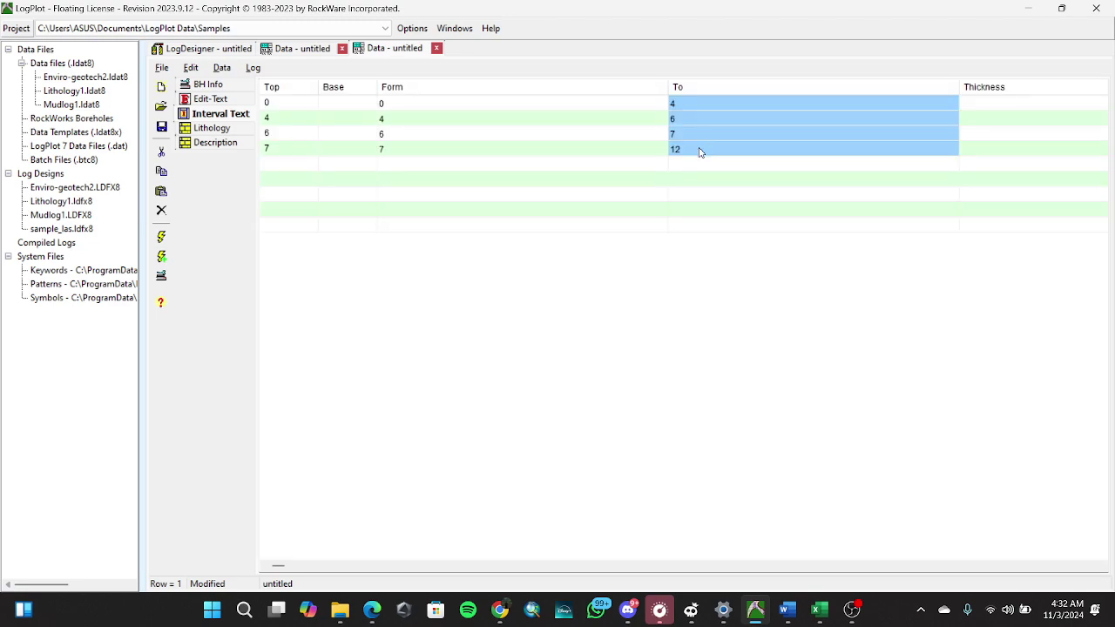
left_click(332, 105)
key("ctrl+v")
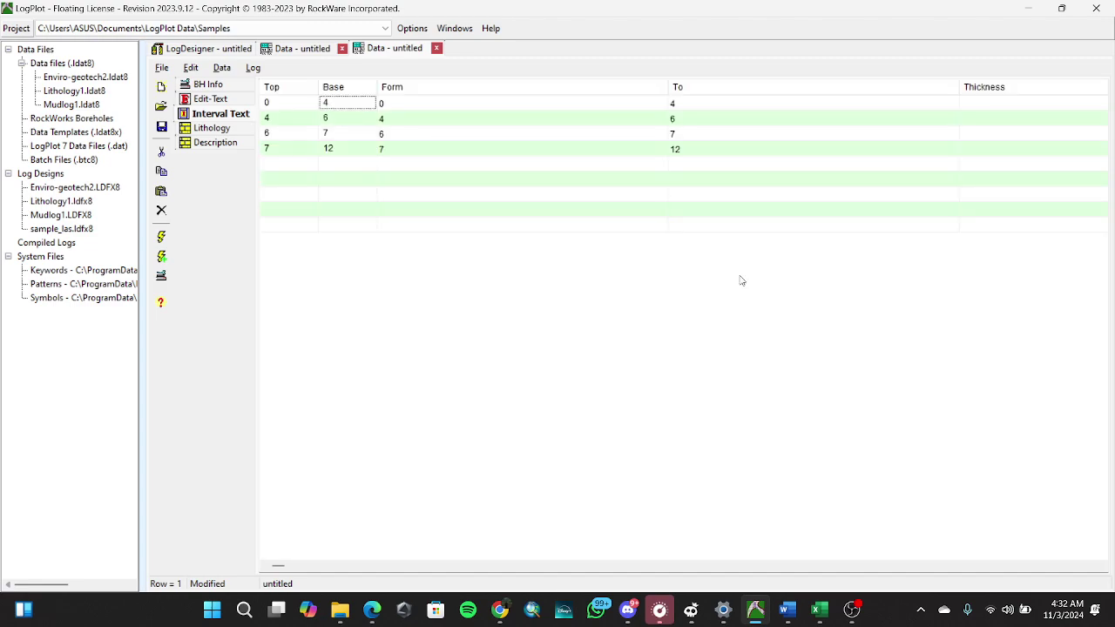
Switch to the Excel table, maximize it and check the Top soil row's Thickness against its Form and To values.
left_click(1102, 566)
left_click(1102, 566)
left_click(1102, 566)
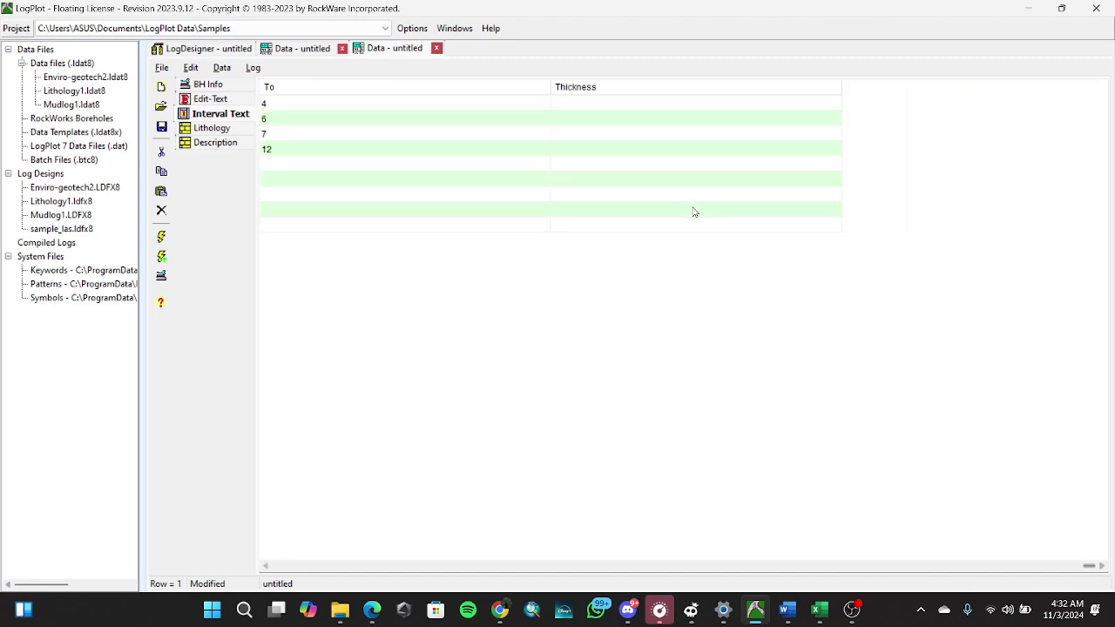
left_click(818, 610)
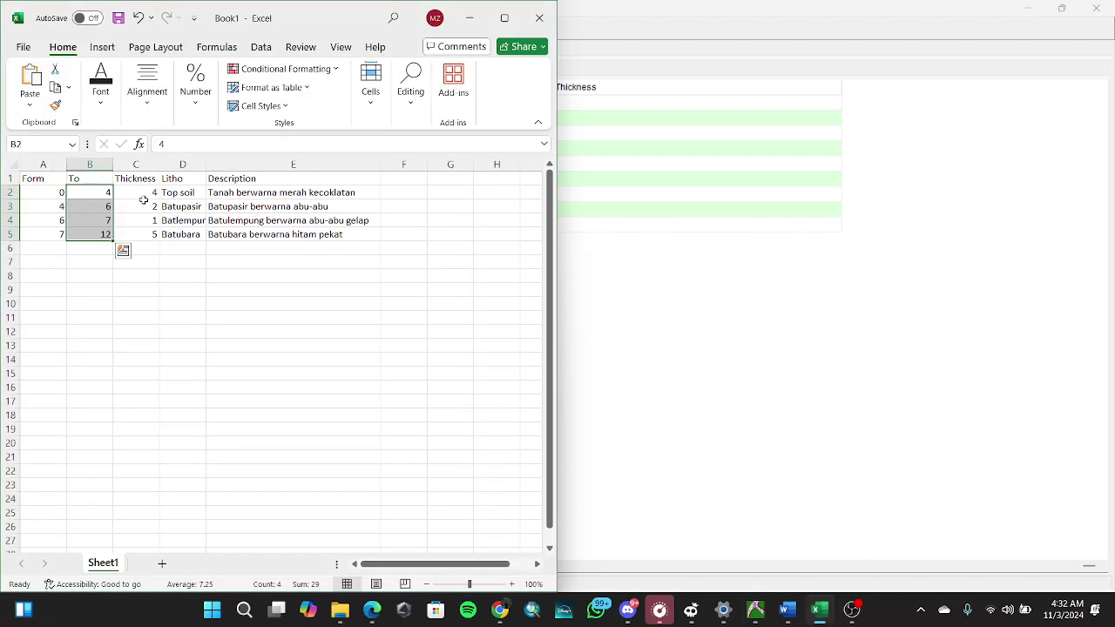
left_click(503, 17)
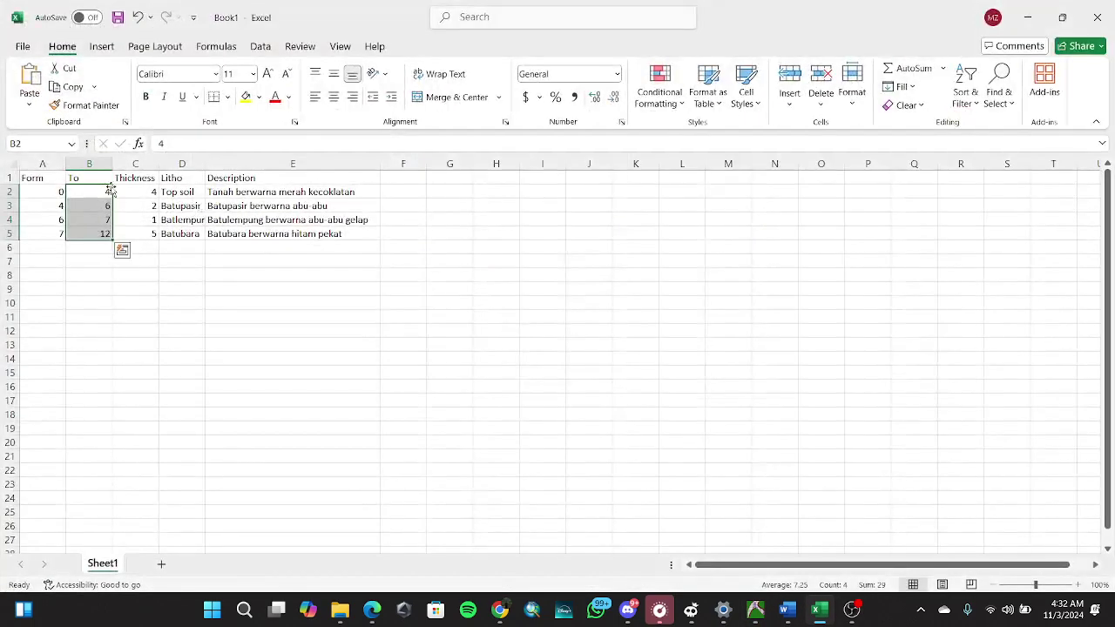
left_click(61, 190)
type("0")
left_click(84, 192)
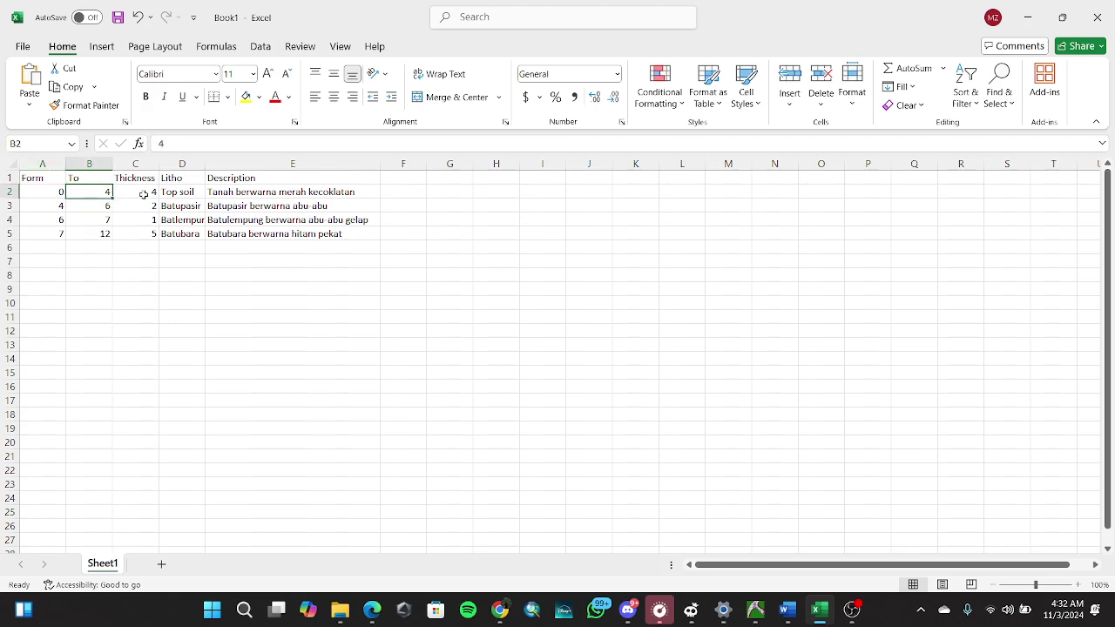
left_click(43, 196)
left_click(98, 196)
left_click(56, 194)
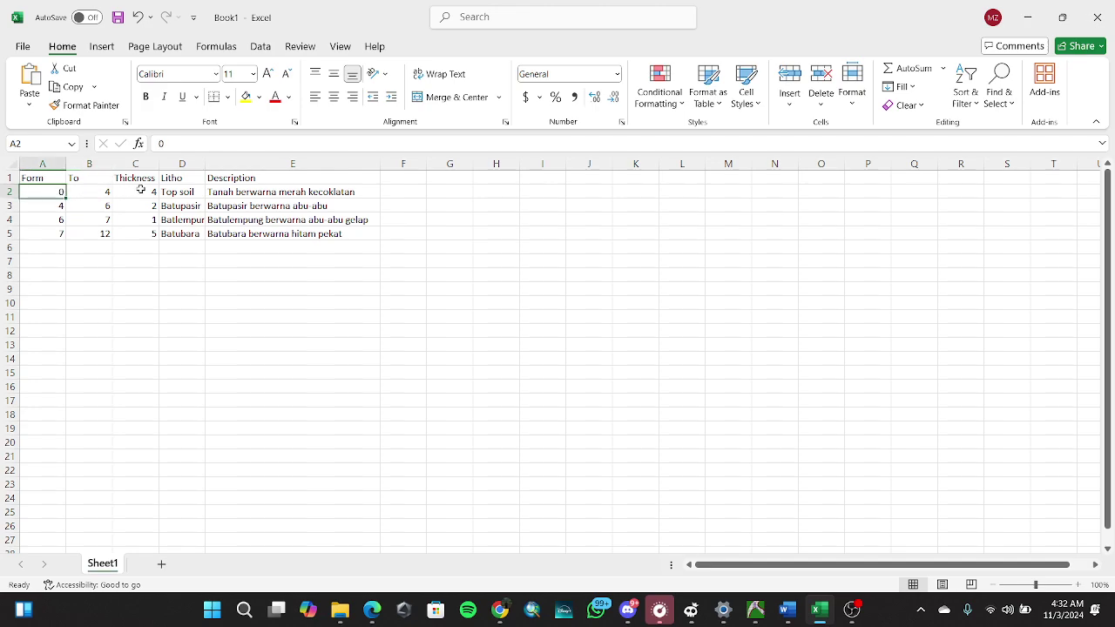
left_click(141, 190)
Check the Thickness values of the Batupasir, Batlempung and Batubara rows against their Form and To values.
left_click(100, 206)
left_click(54, 206)
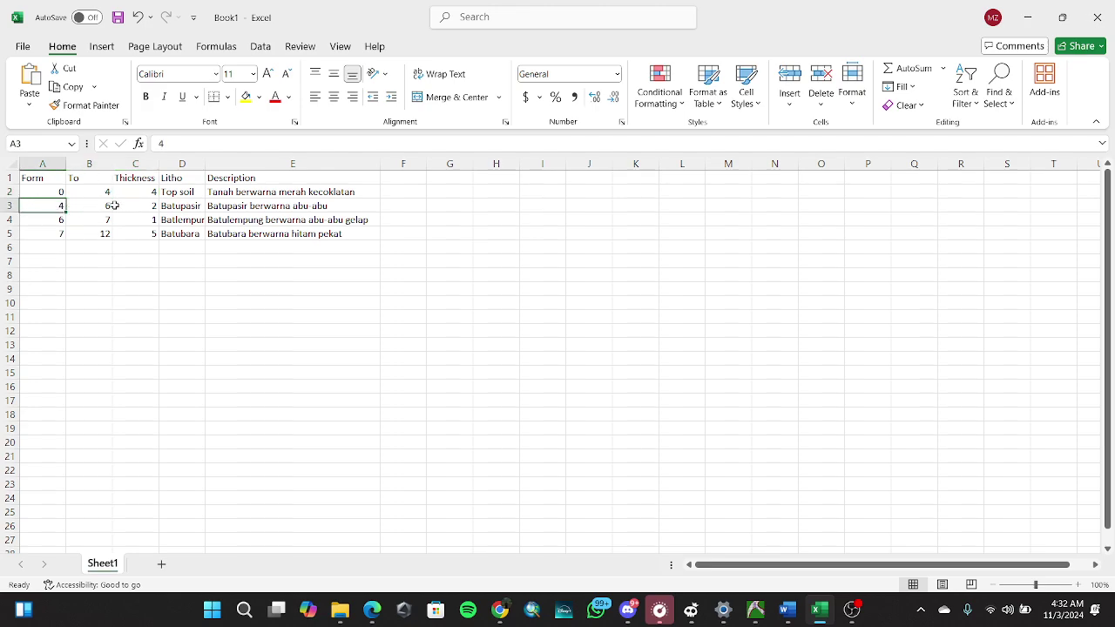
left_click(153, 205)
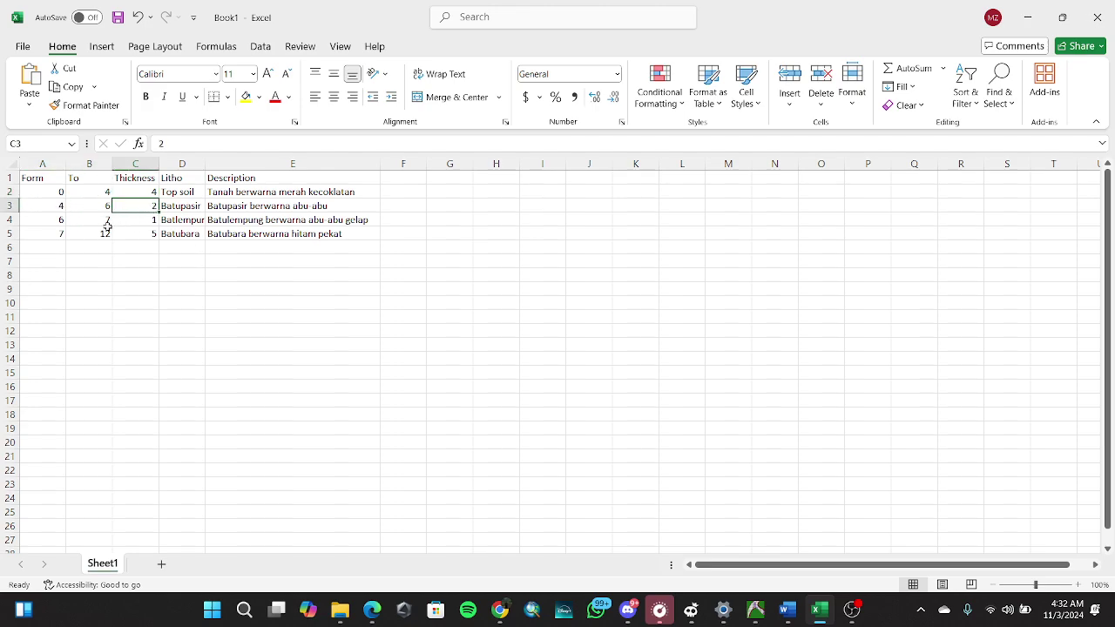
left_click(107, 224)
left_click(49, 219)
left_click(153, 222)
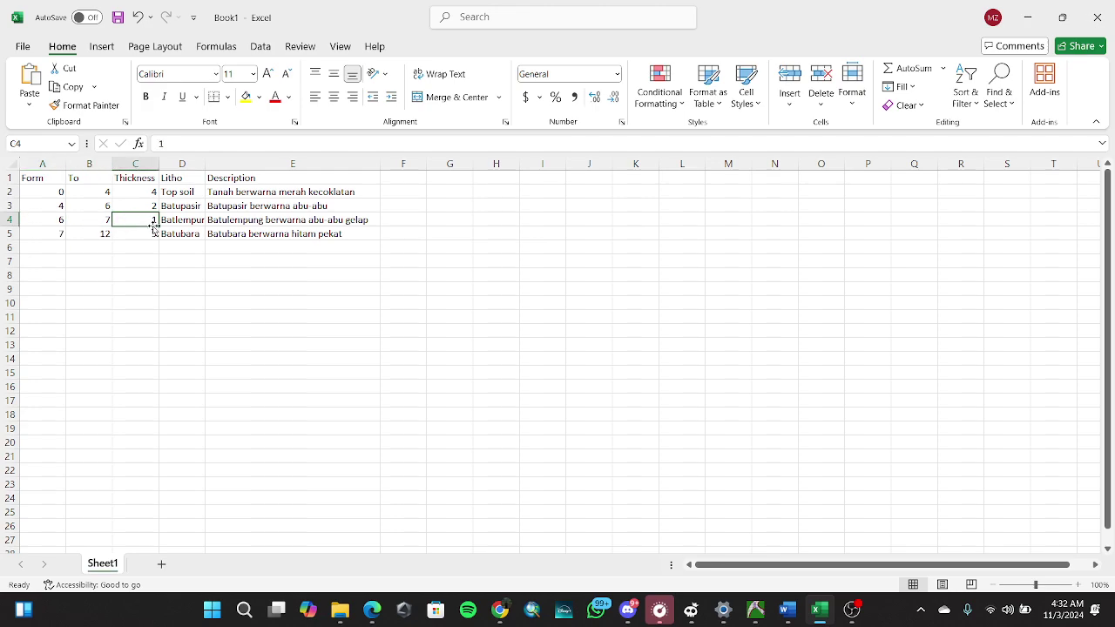
left_click(97, 235)
left_click(61, 233)
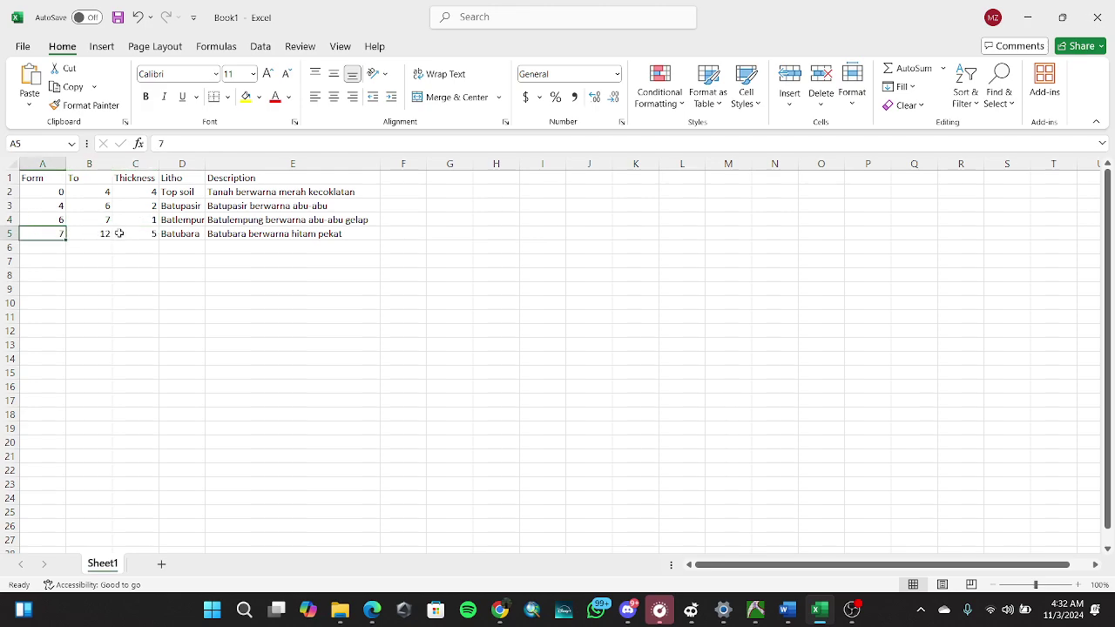
left_click(144, 235)
Copy the Thickness values 4, 2, 1 and 5 from the Excel table into LogPlot's Interval Text Thickness column.
left_click_drag(144, 192, 148, 233)
key("ctrl+c")
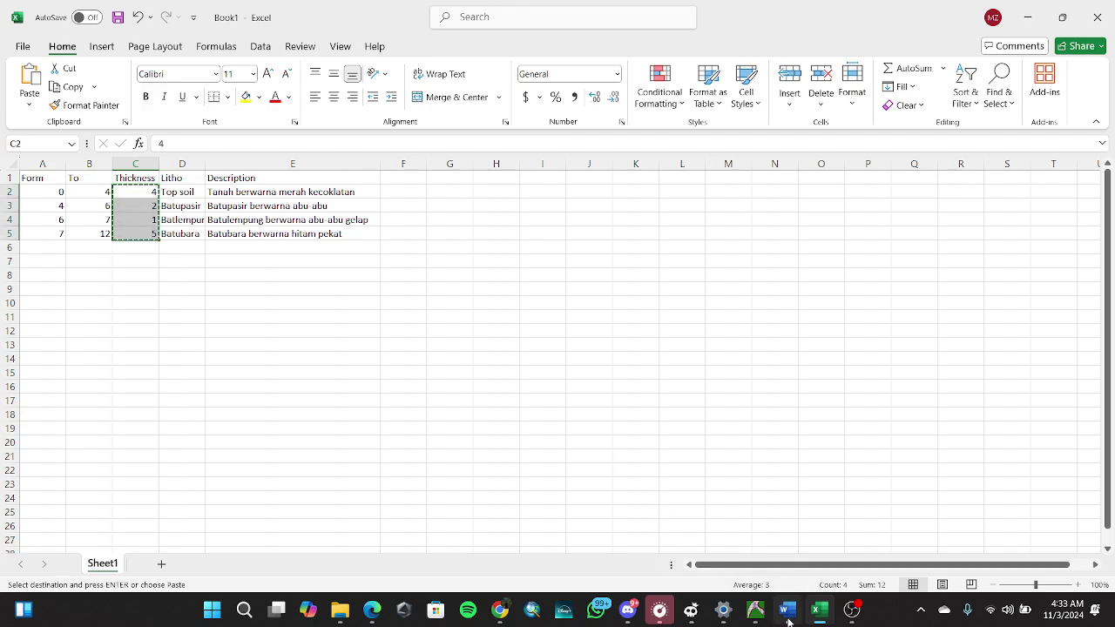
left_click(755, 610)
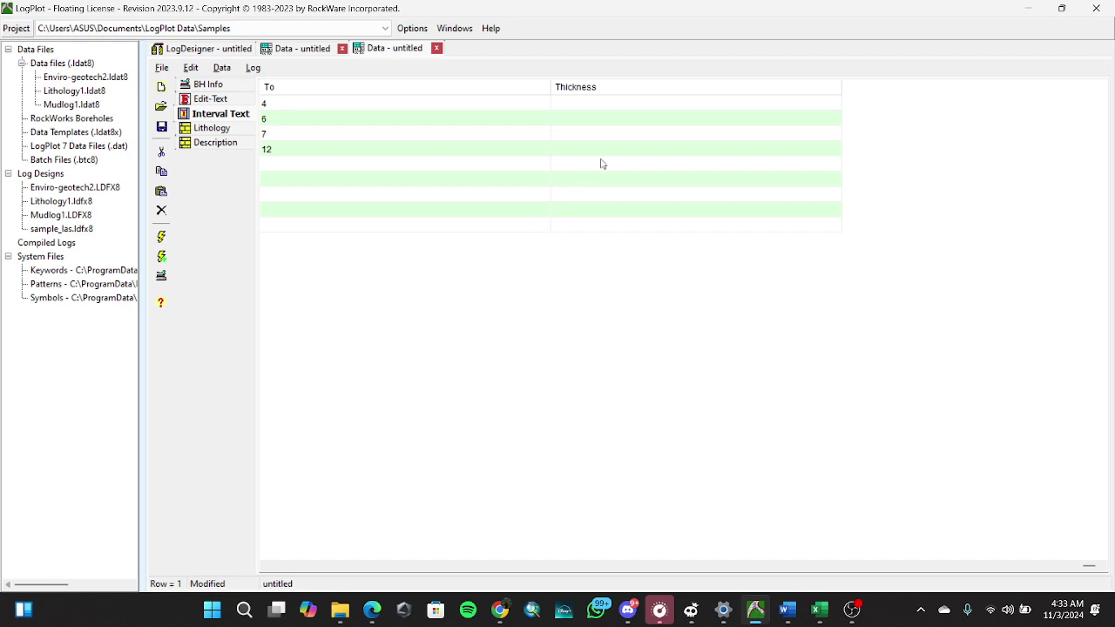
left_click(597, 105)
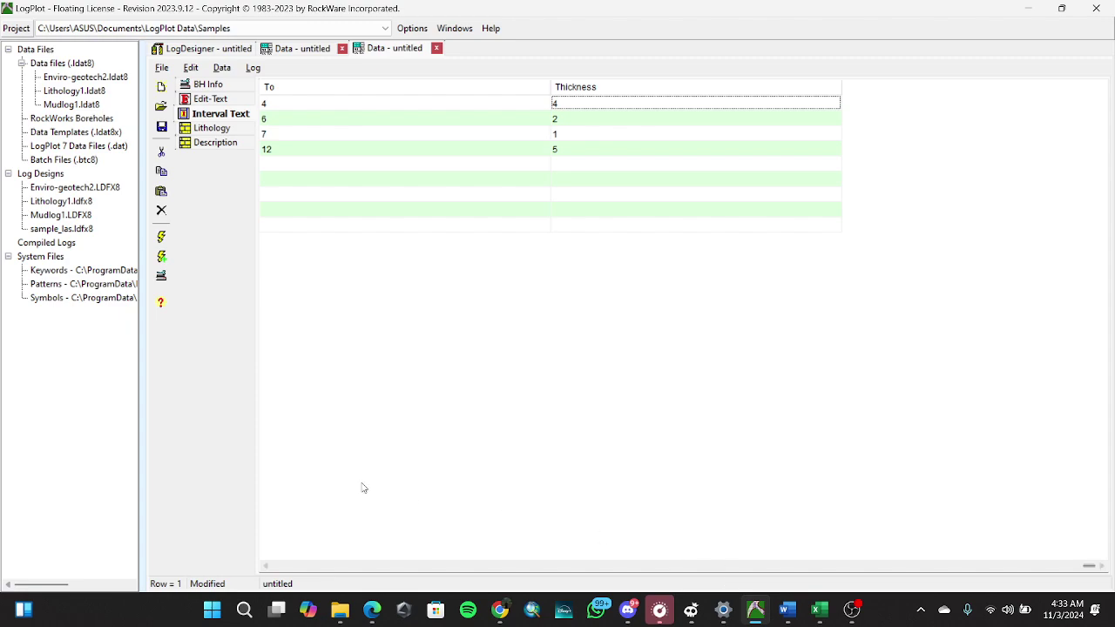
Fill the Top column of the Lithology table with the Form values 0, 4, 6 and 7 from Excel.
left_click(209, 130)
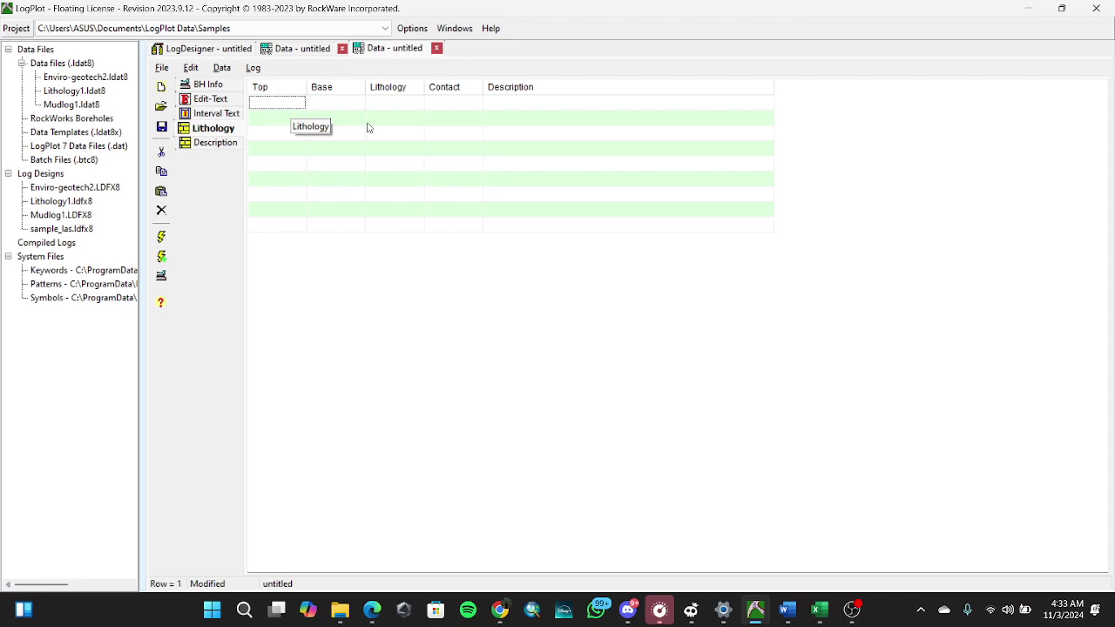
left_click(821, 612)
left_click(47, 194)
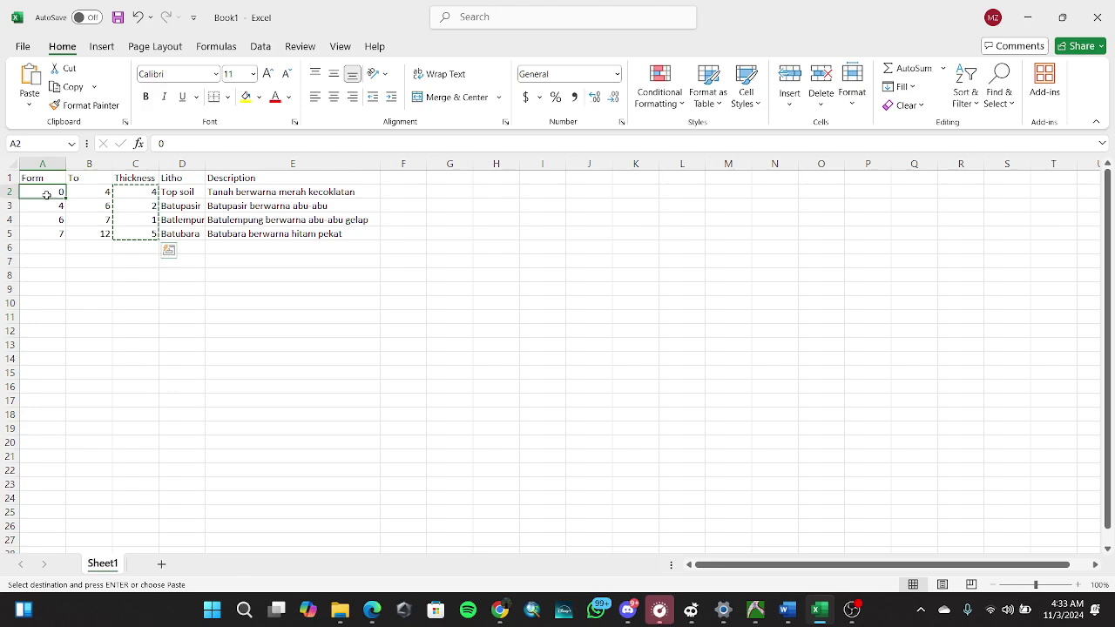
left_click_drag(47, 195, 50, 232)
key("ctrl+c")
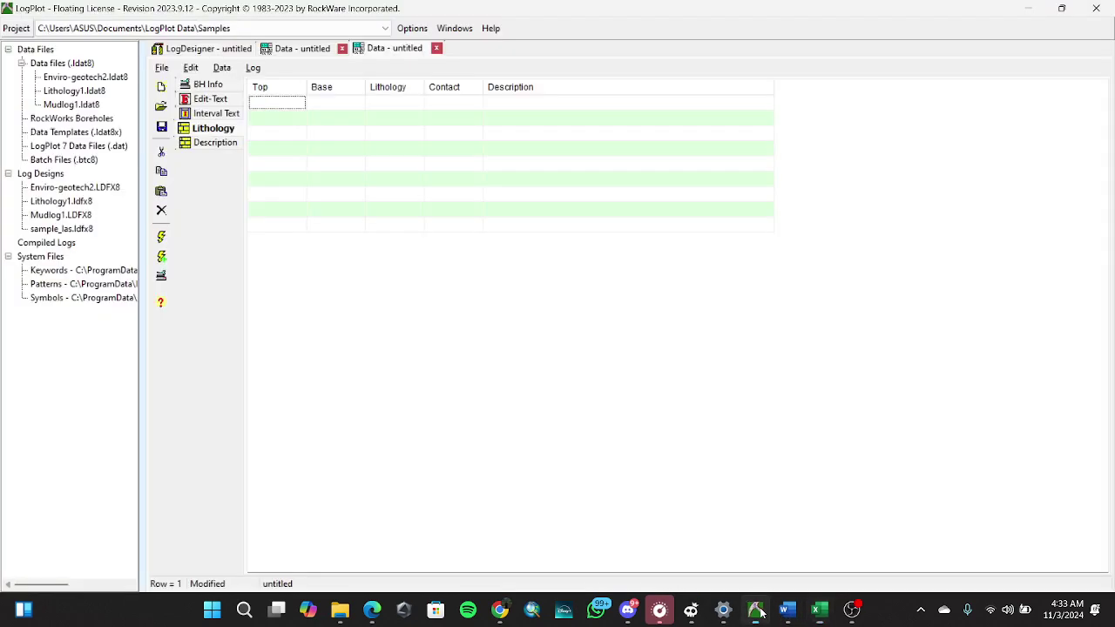
left_click(755, 610)
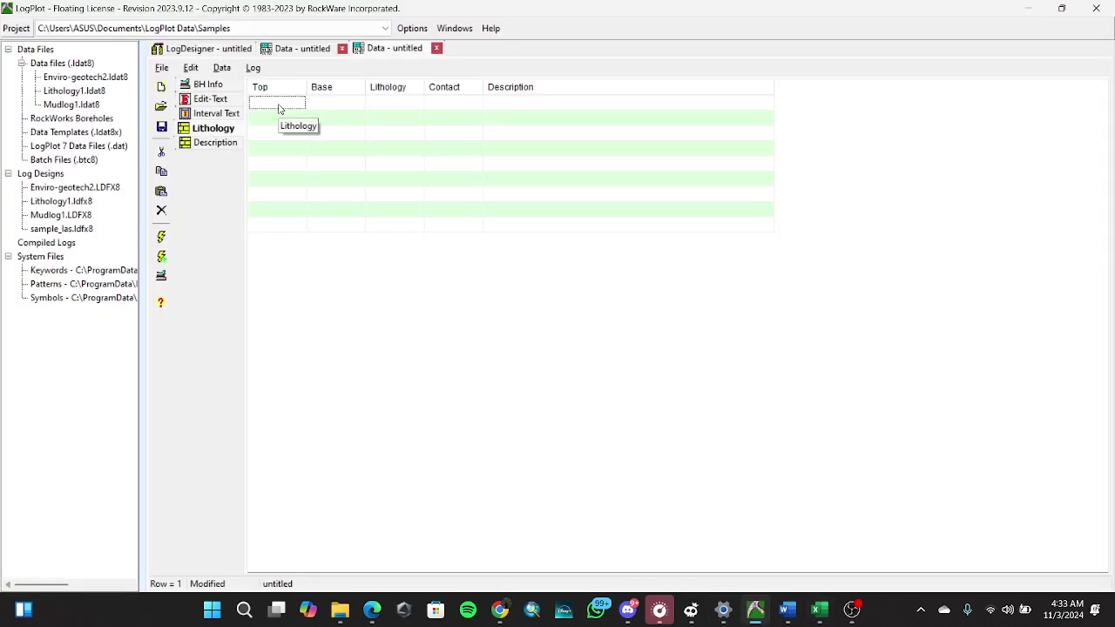
key("ctrl+v")
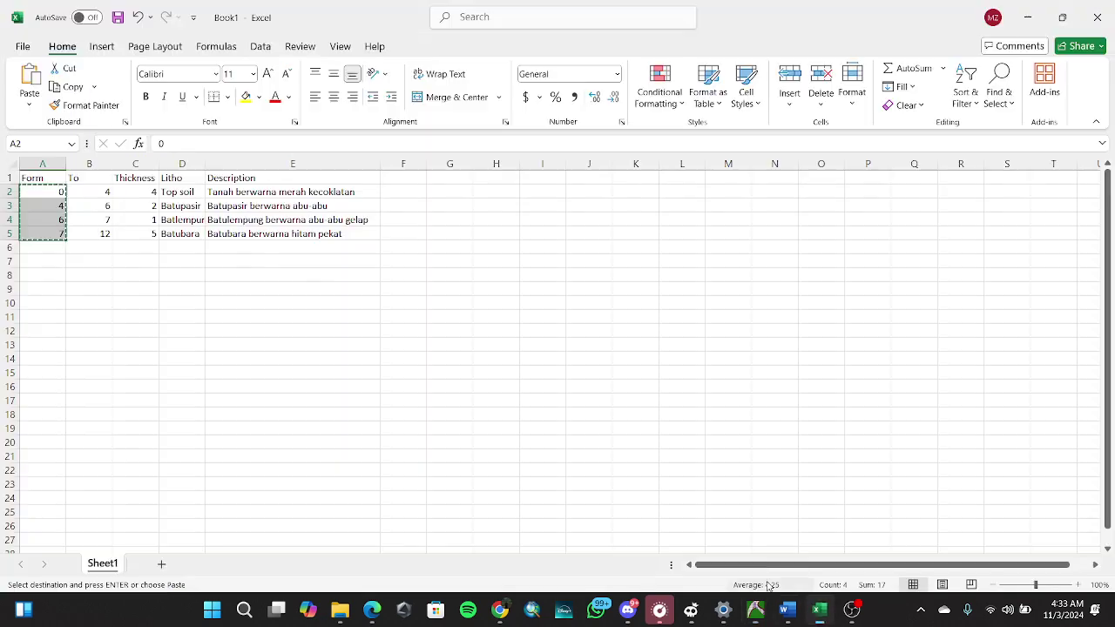
Fill the Base column of the Lithology table with the To values 4, 6, 7 and 12 from Excel.
left_click(818, 610)
left_click_drag(100, 191, 106, 234)
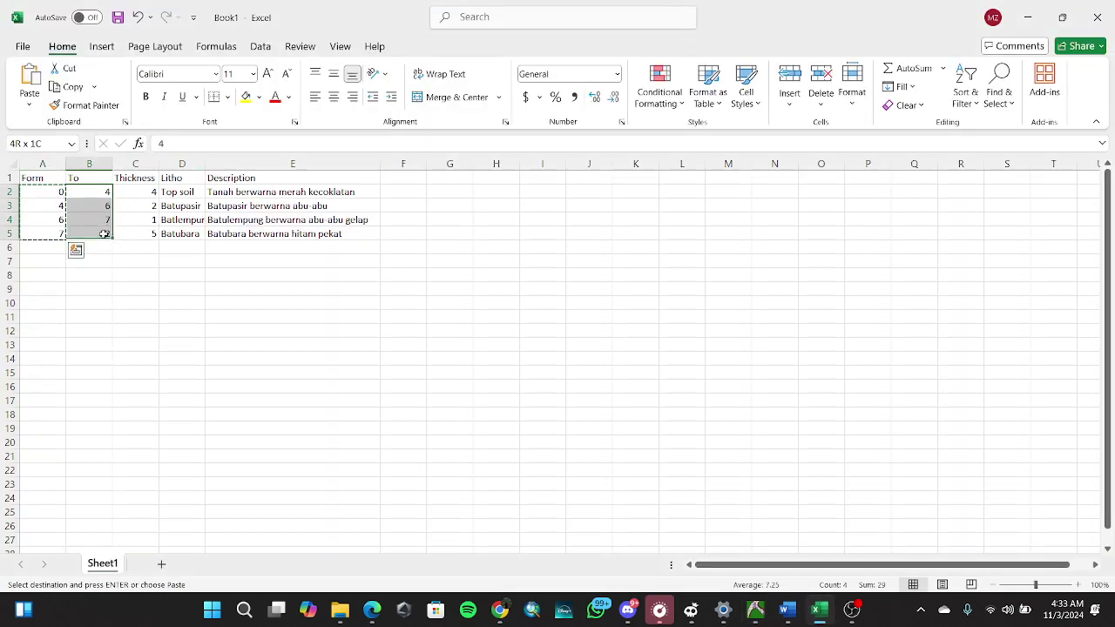
key("ctrl+c")
left_click(756, 612)
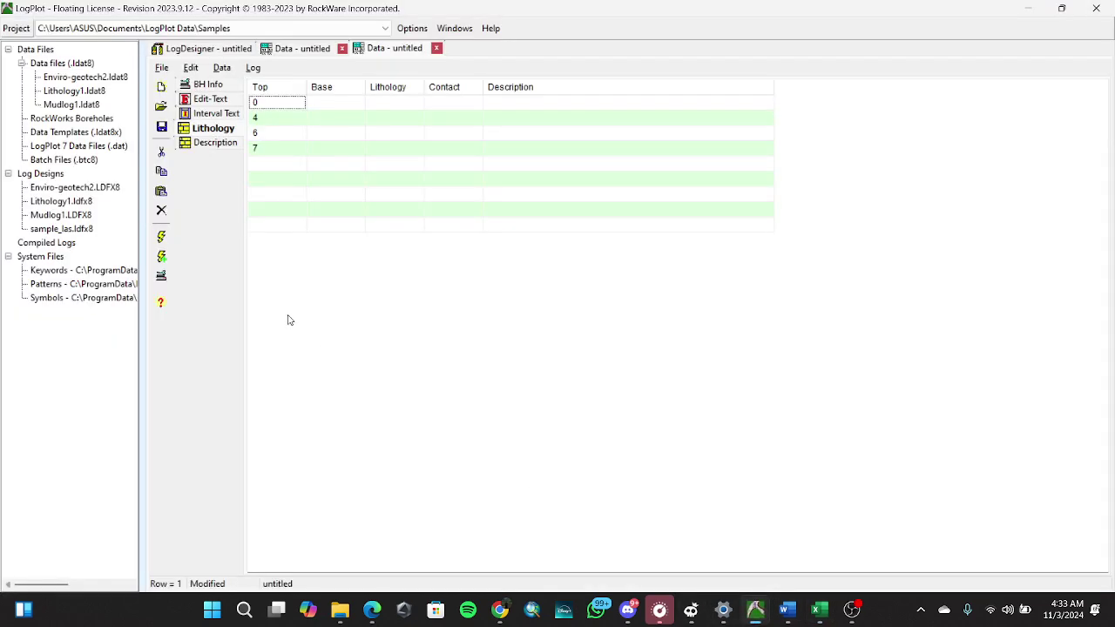
left_click(341, 103)
key("ctrl+v")
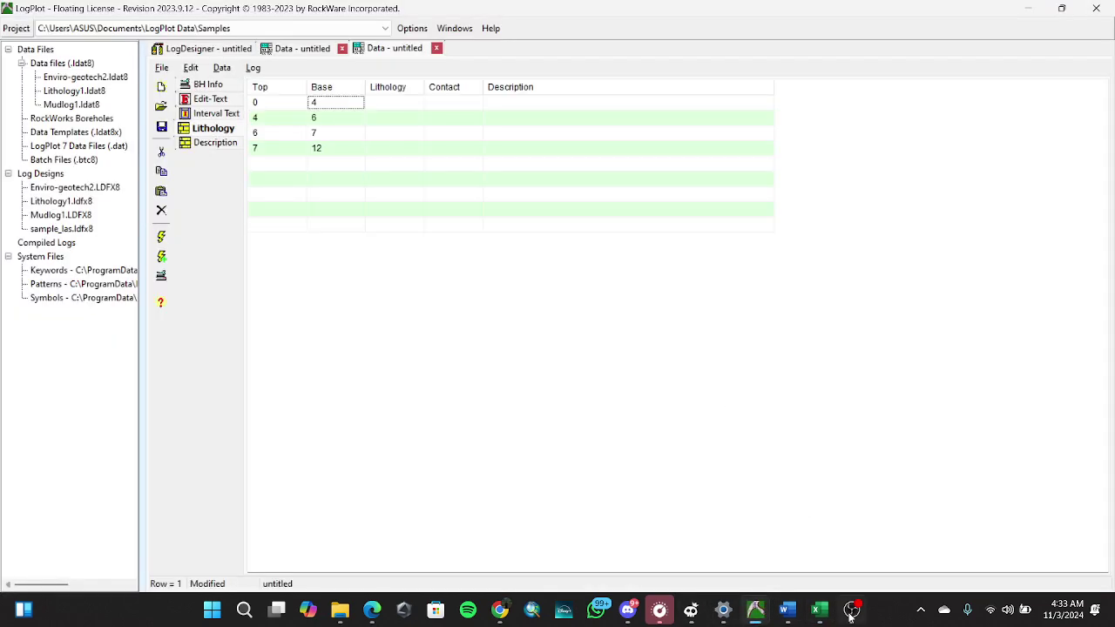
Copy the four rock descriptions from the Excel table into the Description column of LogPlot's Lithology table.
left_click(818, 609)
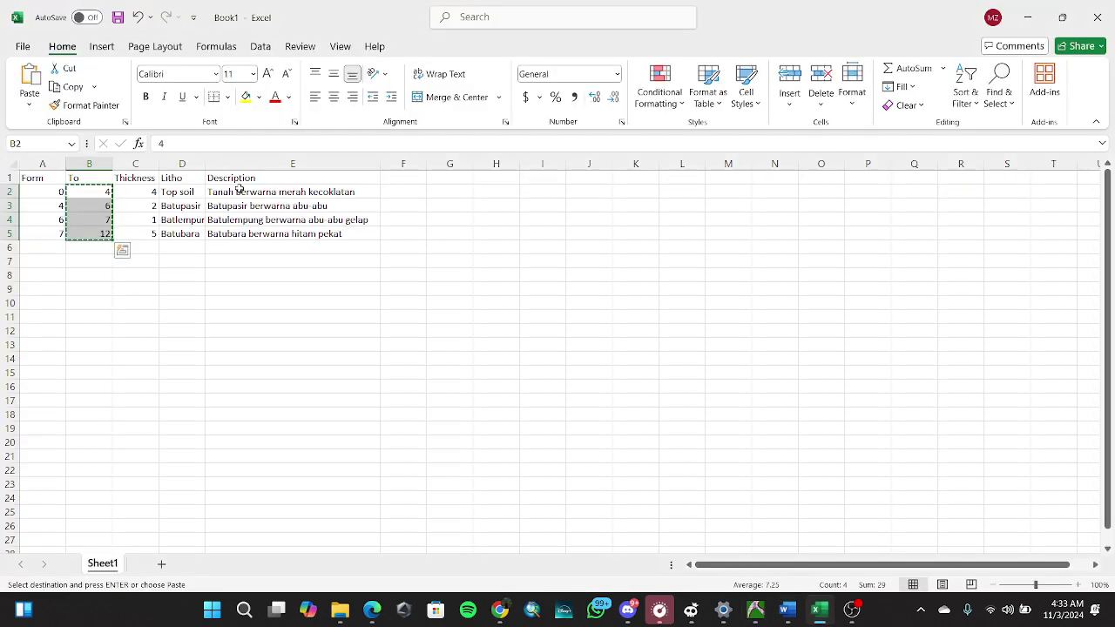
left_click_drag(241, 189, 258, 234)
key("ctrl+c")
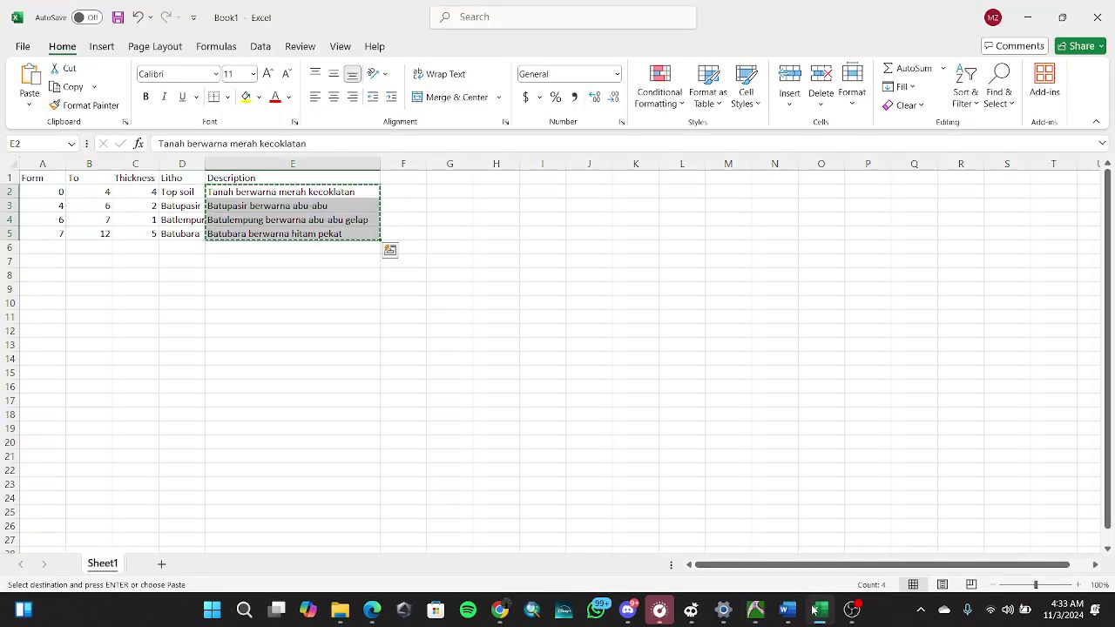
left_click(756, 612)
left_click(537, 103)
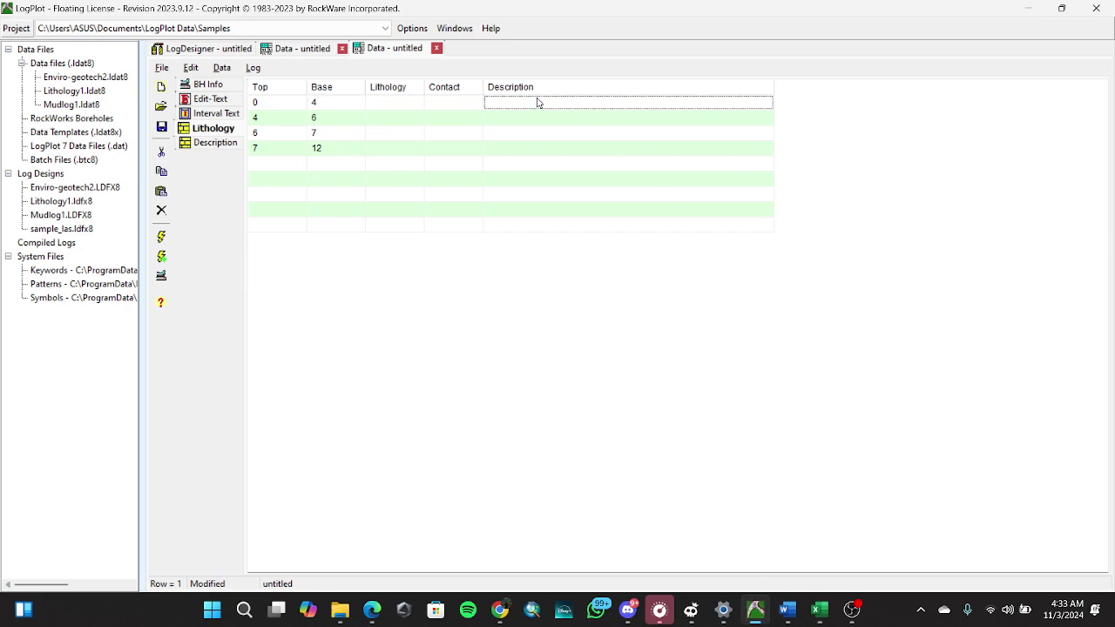
key("ctrl+v")
Switch to the Excel table, widen the Litho column and review its four lithology names.
left_click(819, 610)
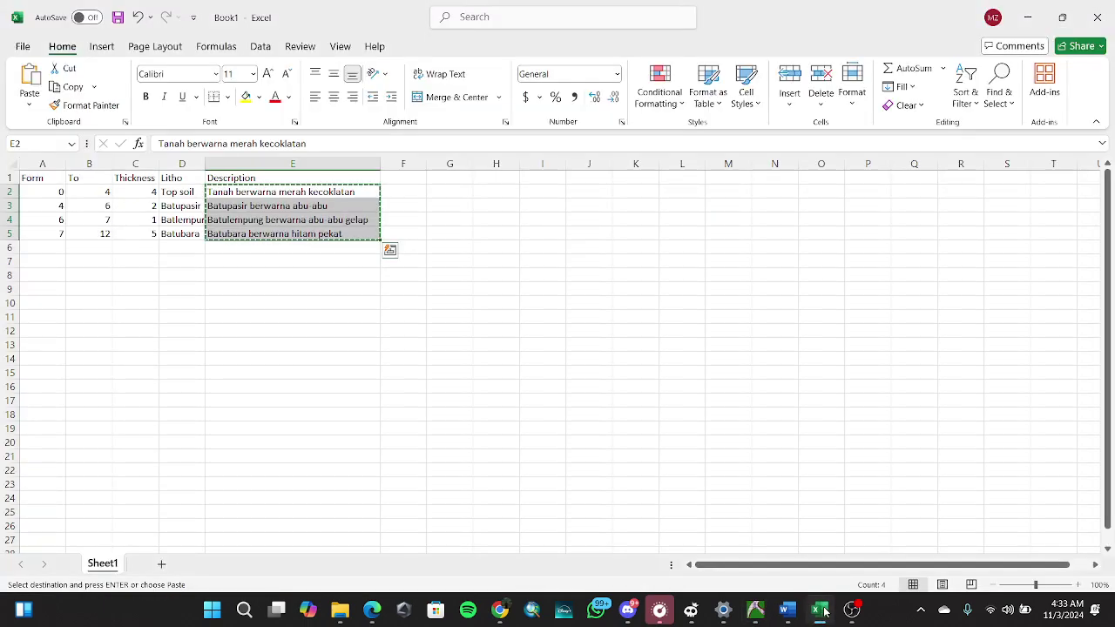
left_click(822, 611)
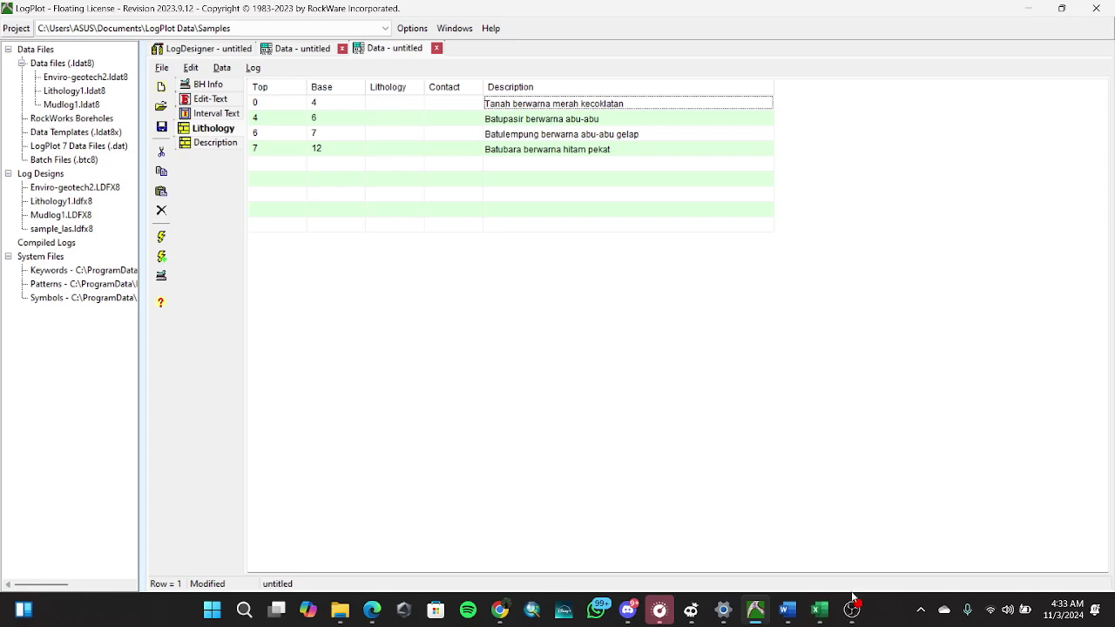
left_click(819, 609)
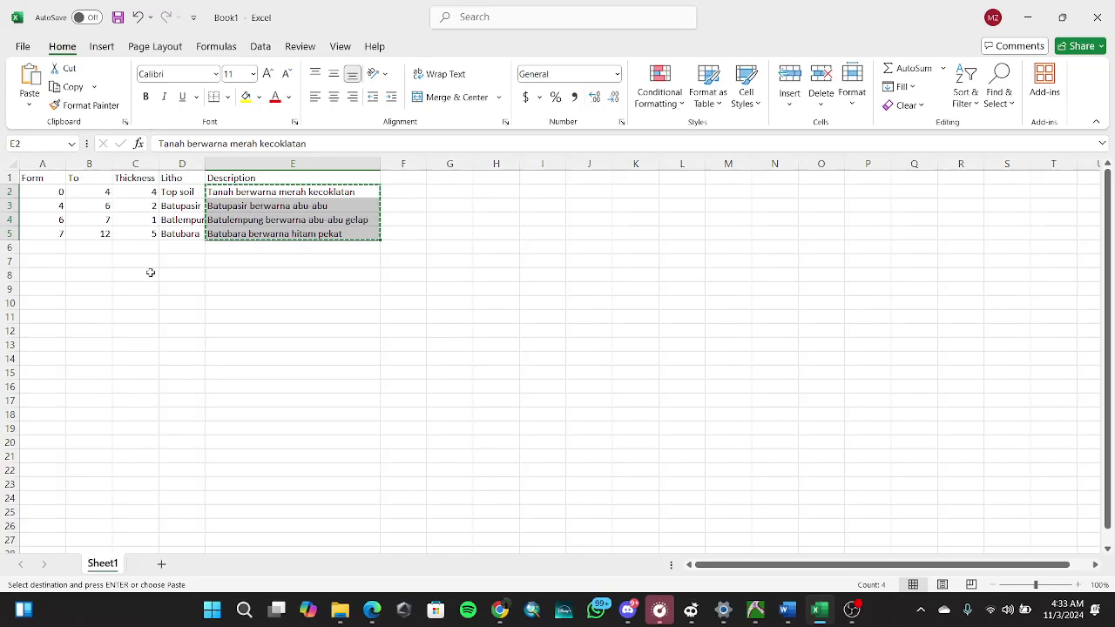
left_click_drag(204, 166, 235, 165)
left_click(190, 193)
left_click(189, 207)
left_click(189, 221)
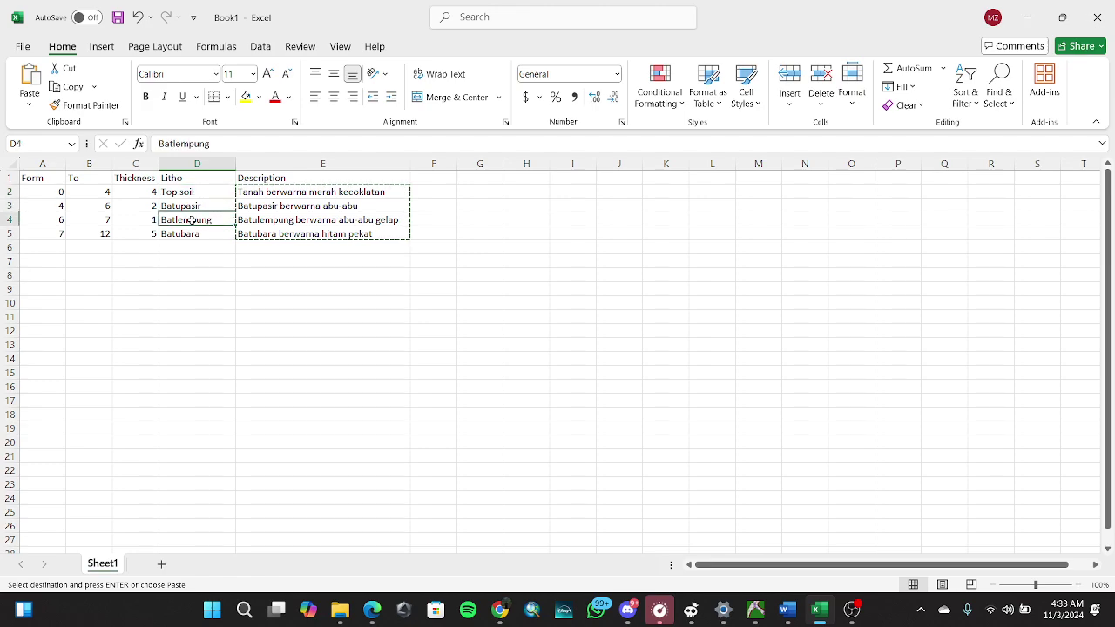
left_click(196, 234)
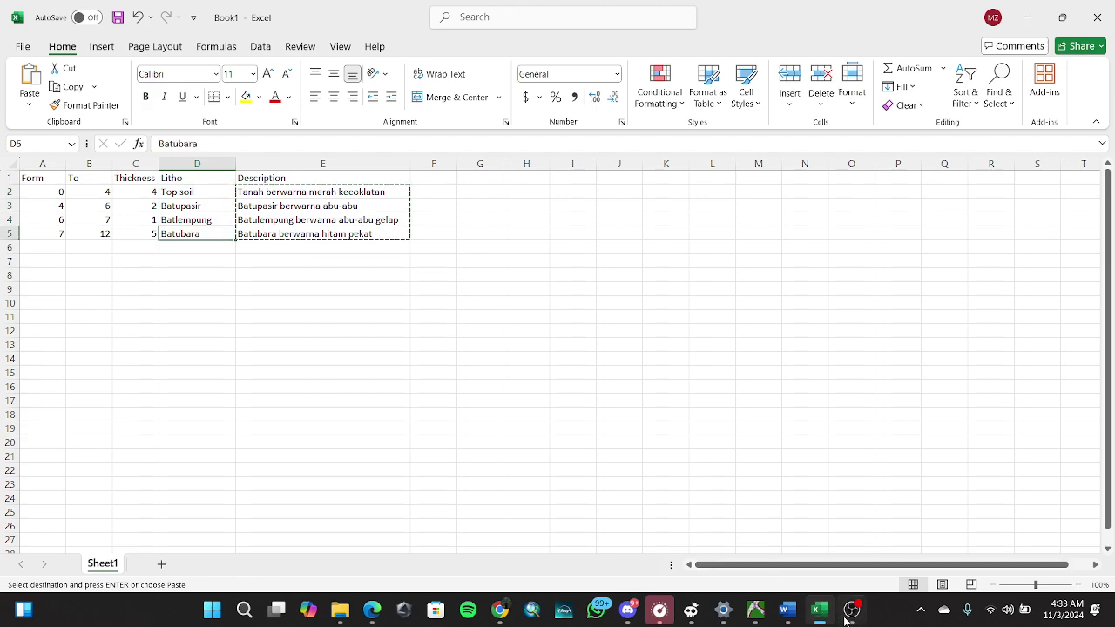
In LogPlot's Lithology table, assign the Soil keyword to the first interval, 0 to 4.
mouse_move(759, 611)
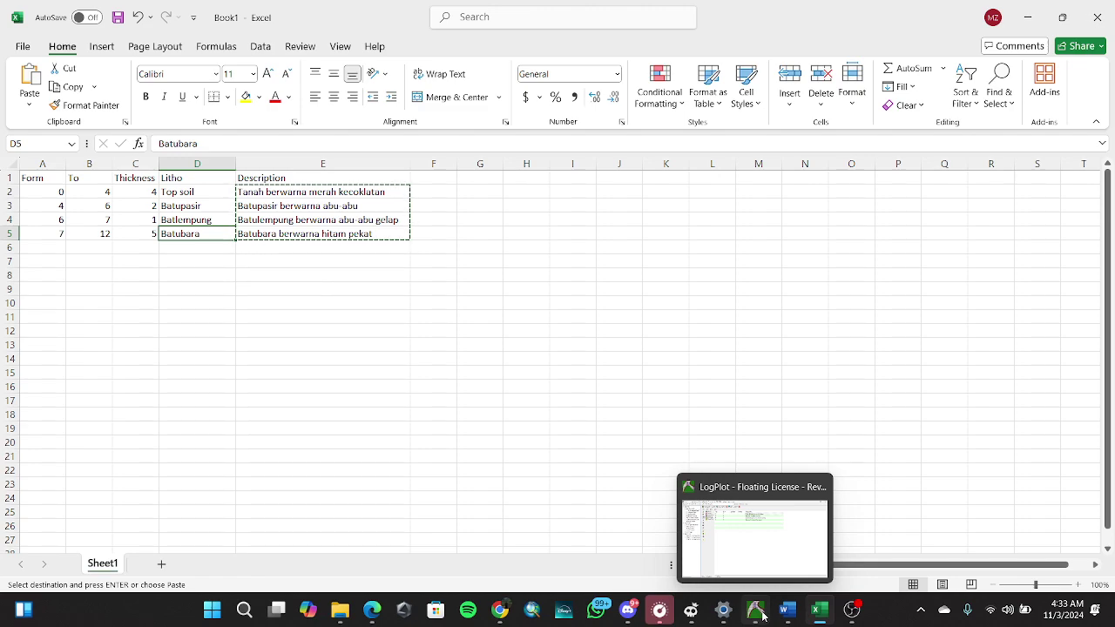
left_click(757, 612)
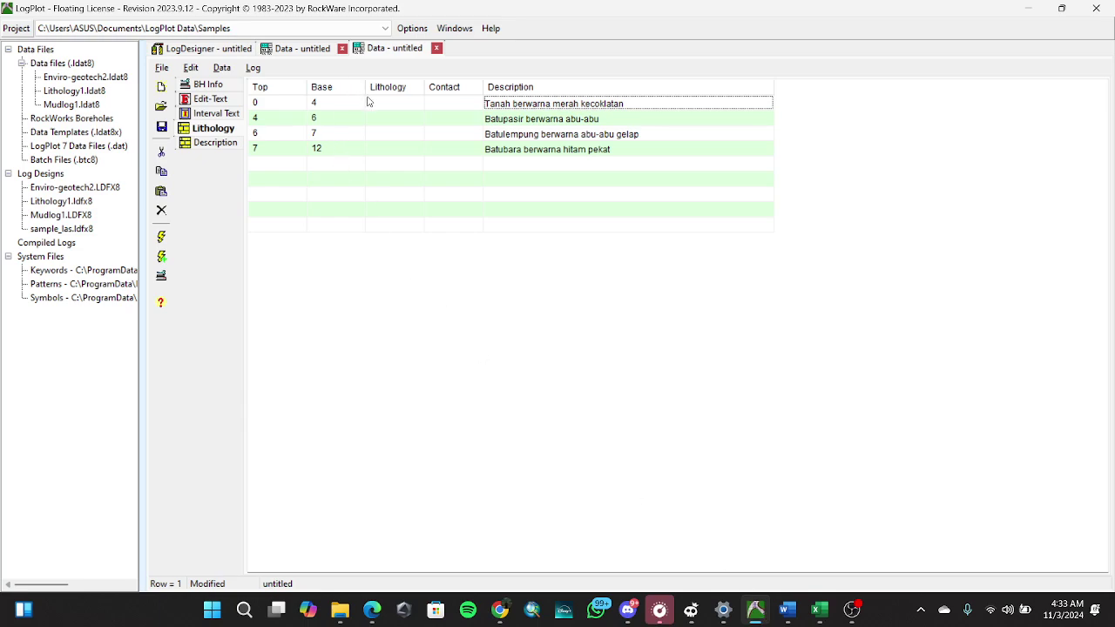
left_click(397, 104)
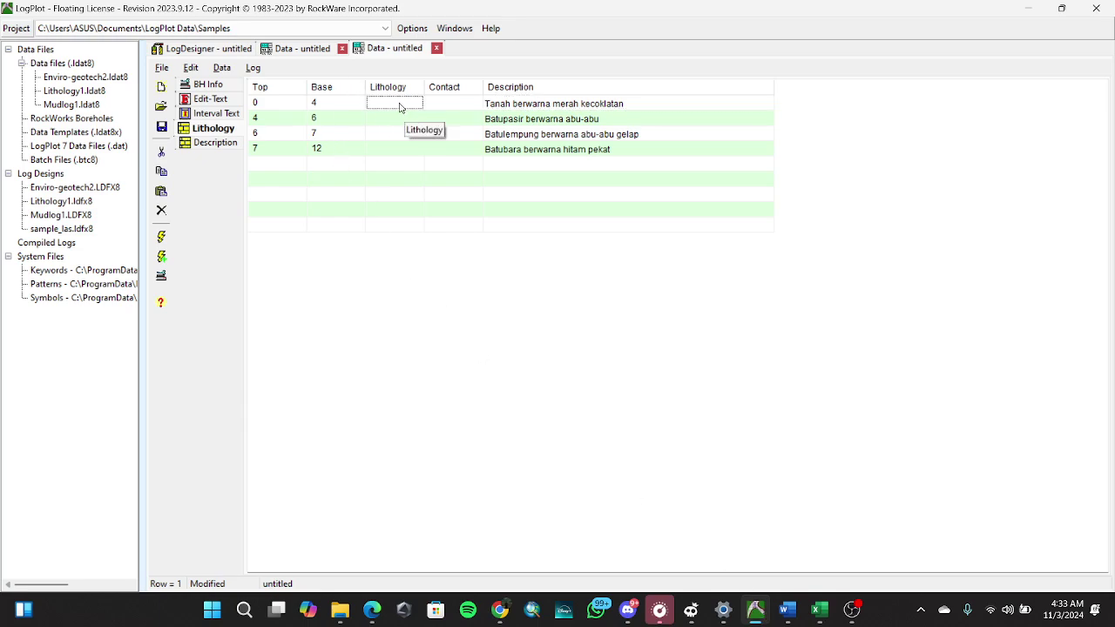
double_click(400, 106)
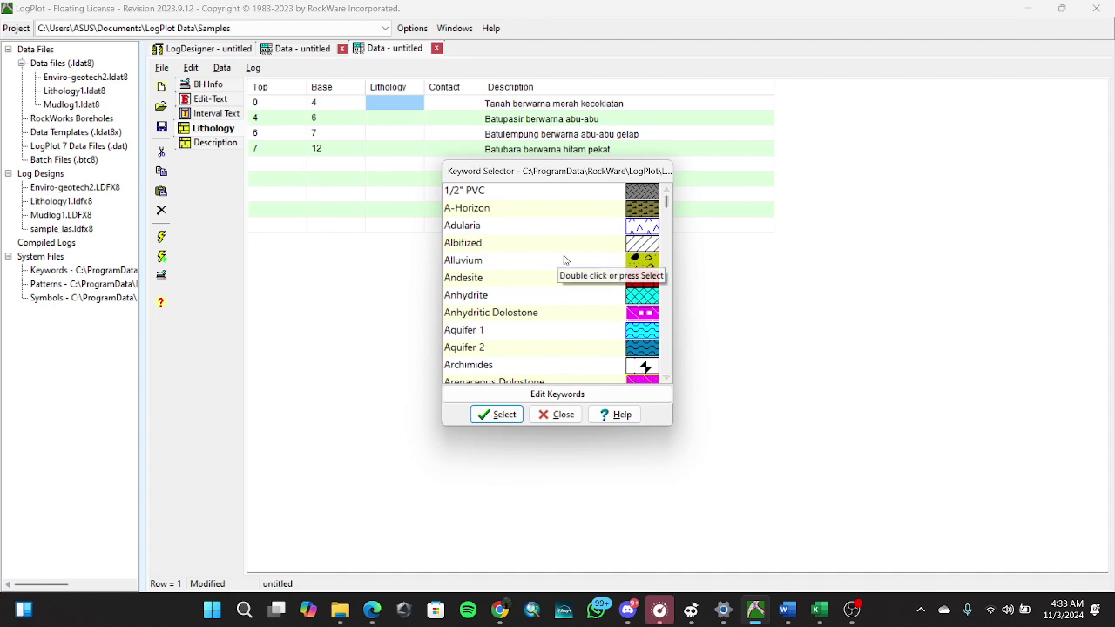
scroll(563, 261, "down", 2)
scroll(564, 261, "down", 6)
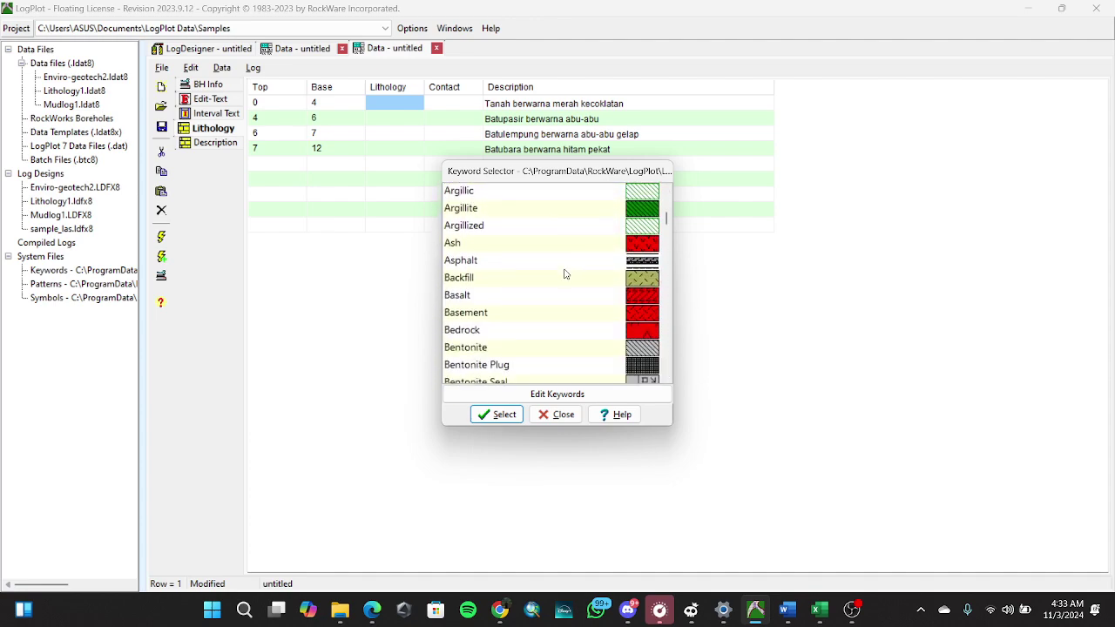
scroll(563, 274, "down", 10)
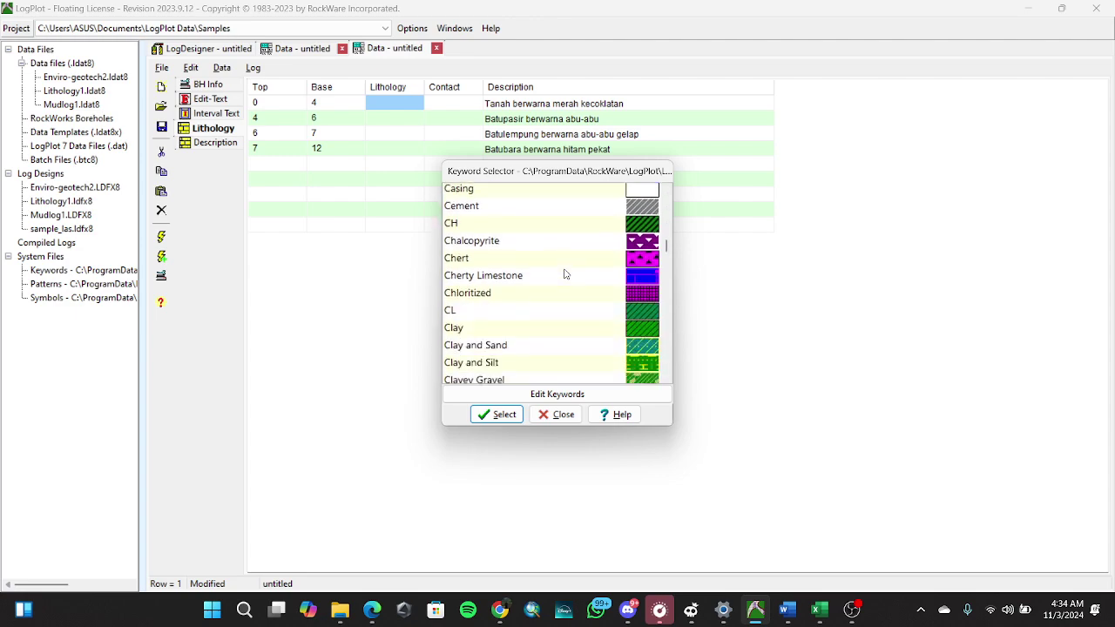
scroll(564, 273, "down", 20)
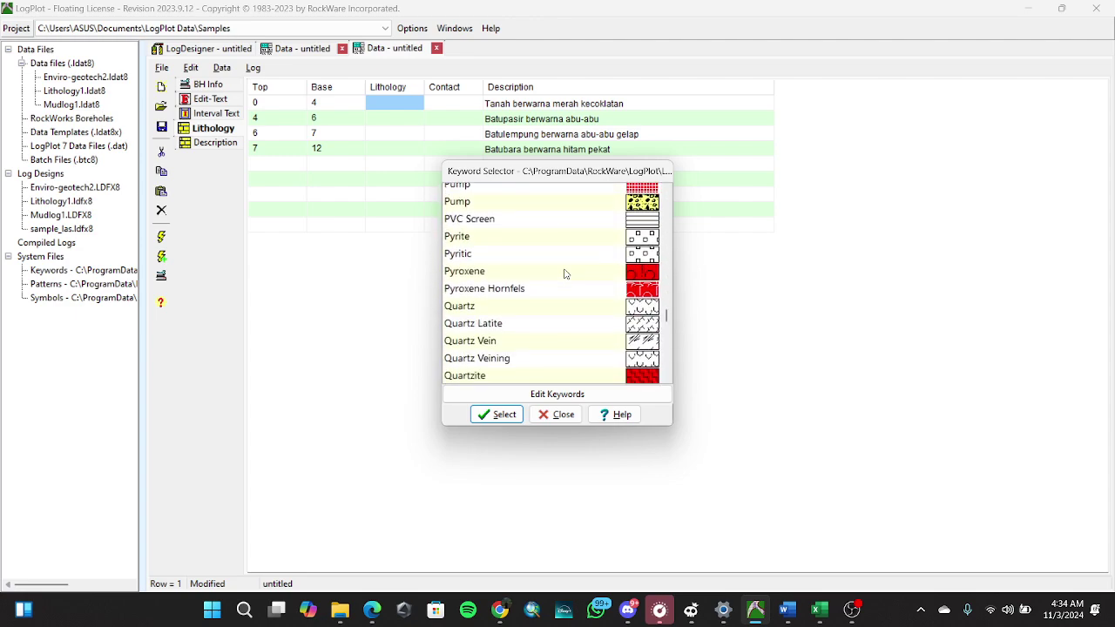
scroll(564, 273, "down", 5)
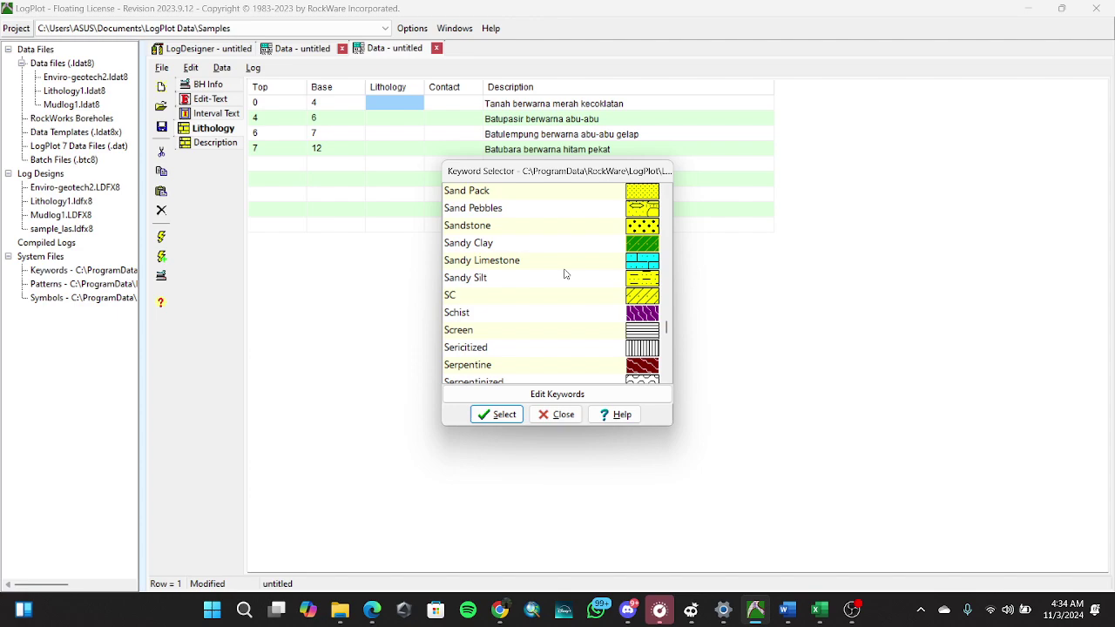
scroll(563, 273, "down", 6)
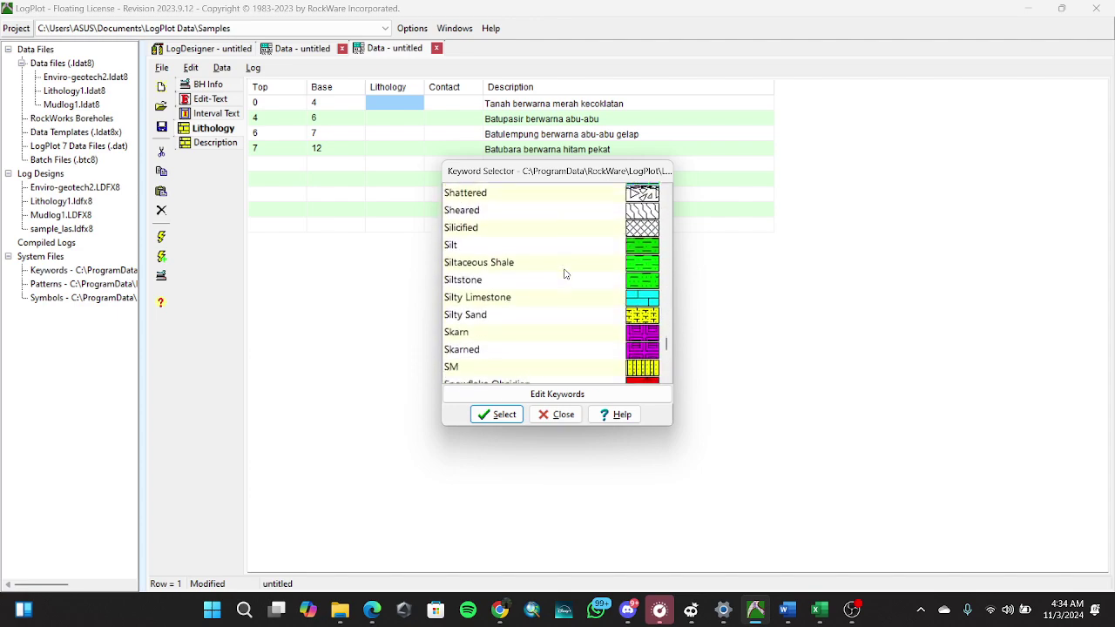
left_click(606, 312)
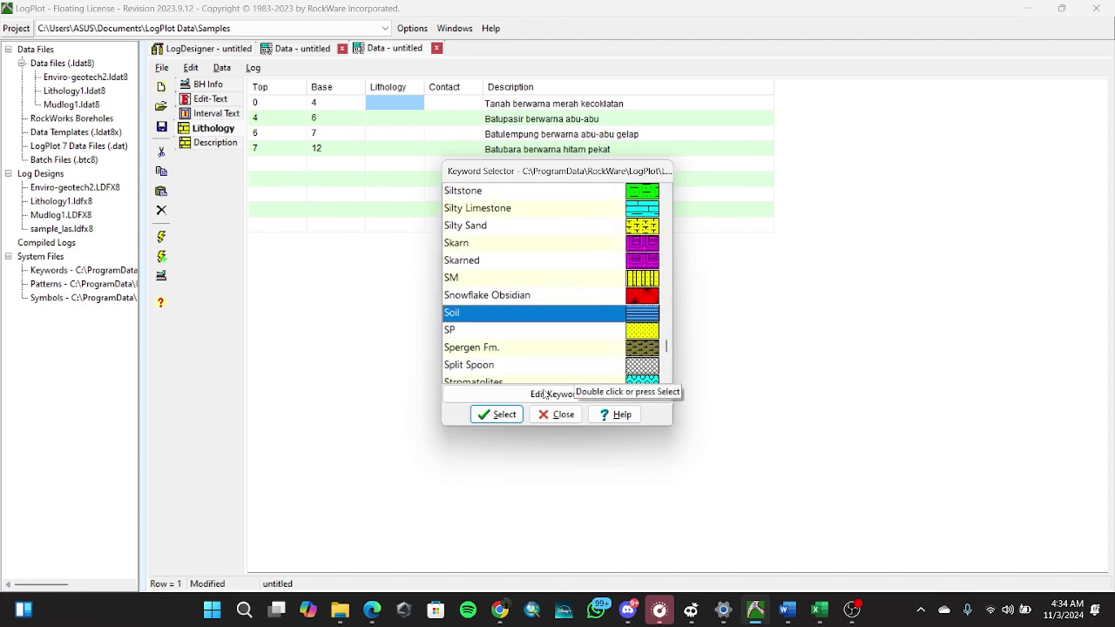
left_click(496, 419)
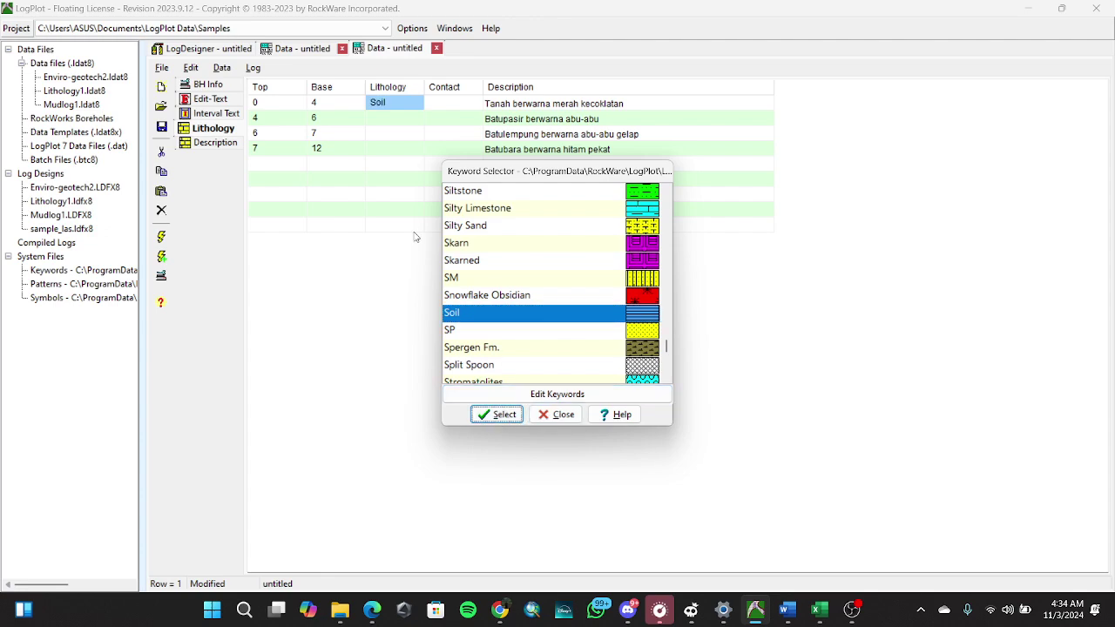
Assign the Sand keyword to the second interval, 4 to 6, in the Lithology table.
left_click(389, 123)
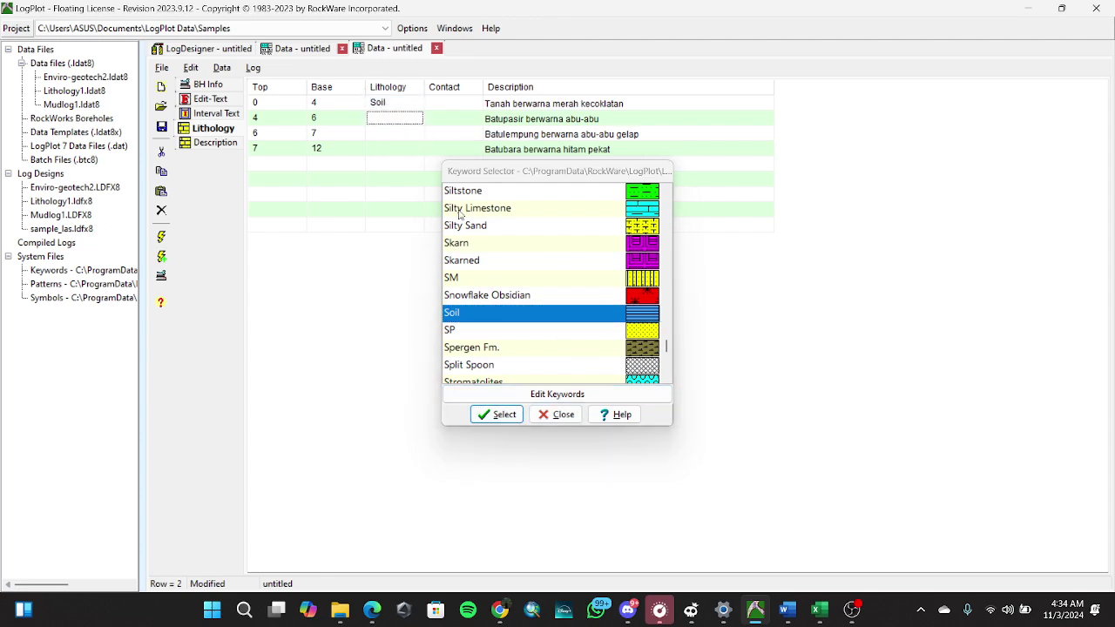
left_click(819, 610)
left_click(819, 610)
scroll(528, 275, "up", 4)
scroll(529, 275, "up", 8)
scroll(498, 322, "down", 2)
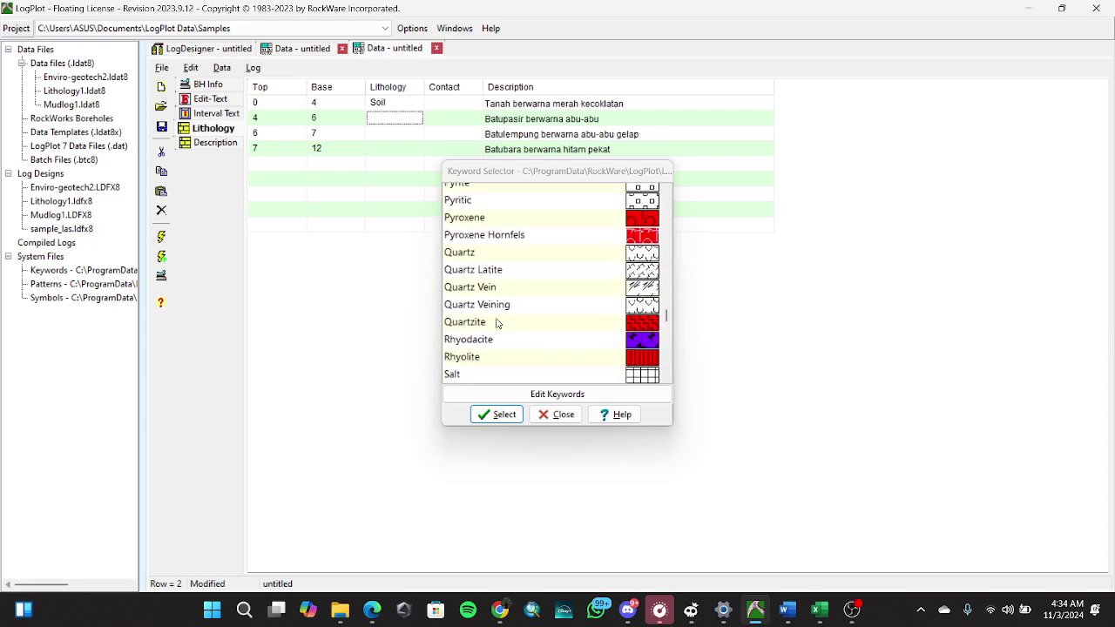
left_click(497, 313)
left_click(503, 415)
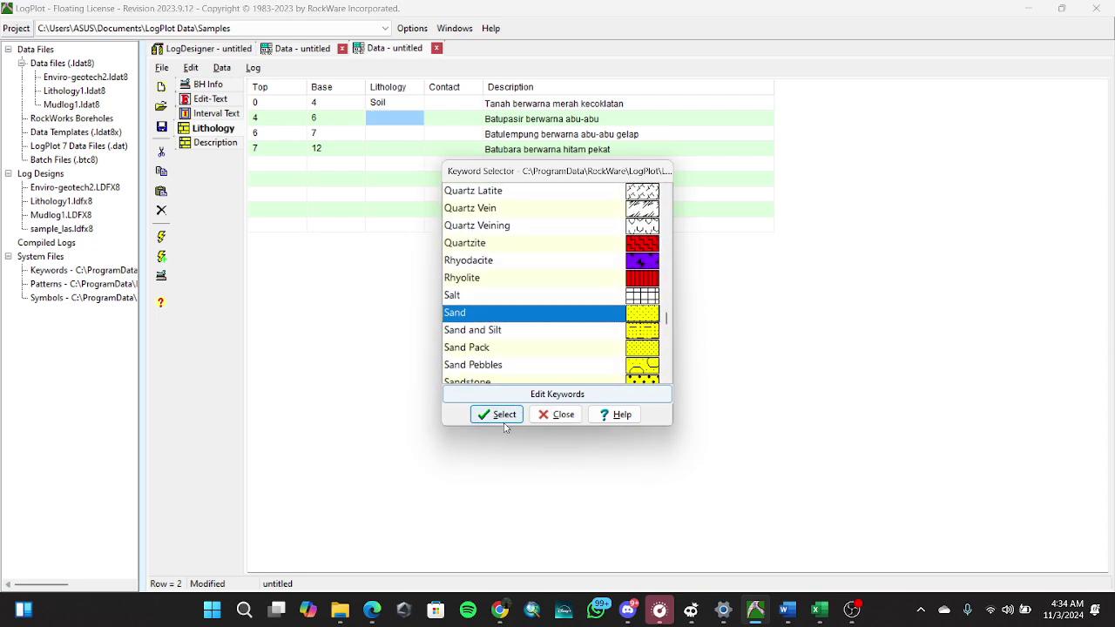
Check the third lithology name in Excel and assign the Clay keyword to the 6 to 7 interval in LogPlot's Lithology table.
left_click(818, 611)
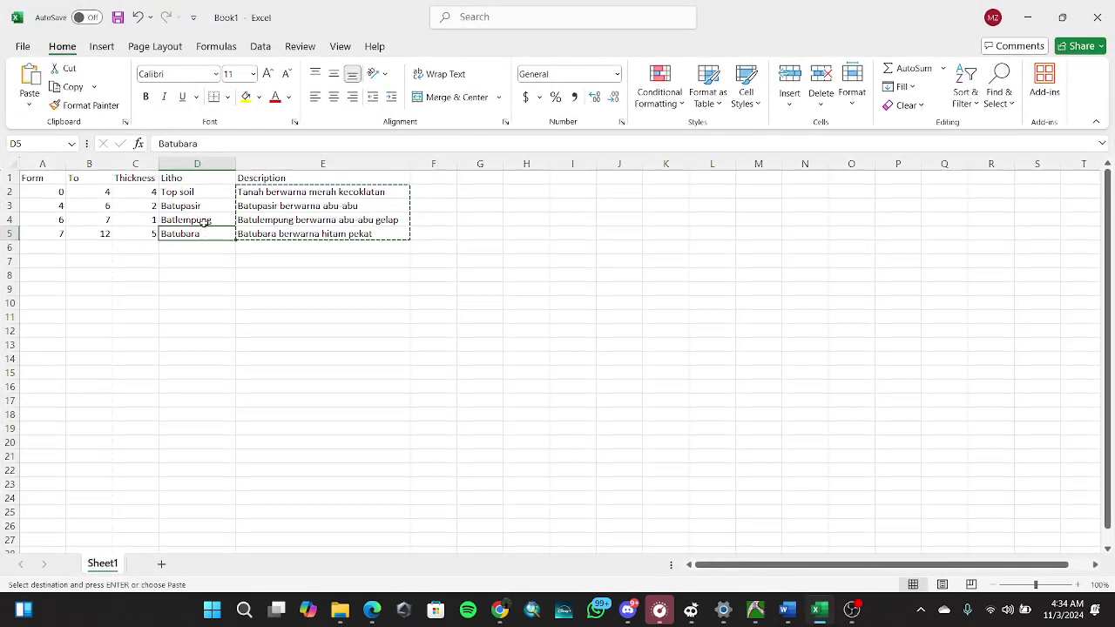
left_click(200, 222)
key("alt+Tab")
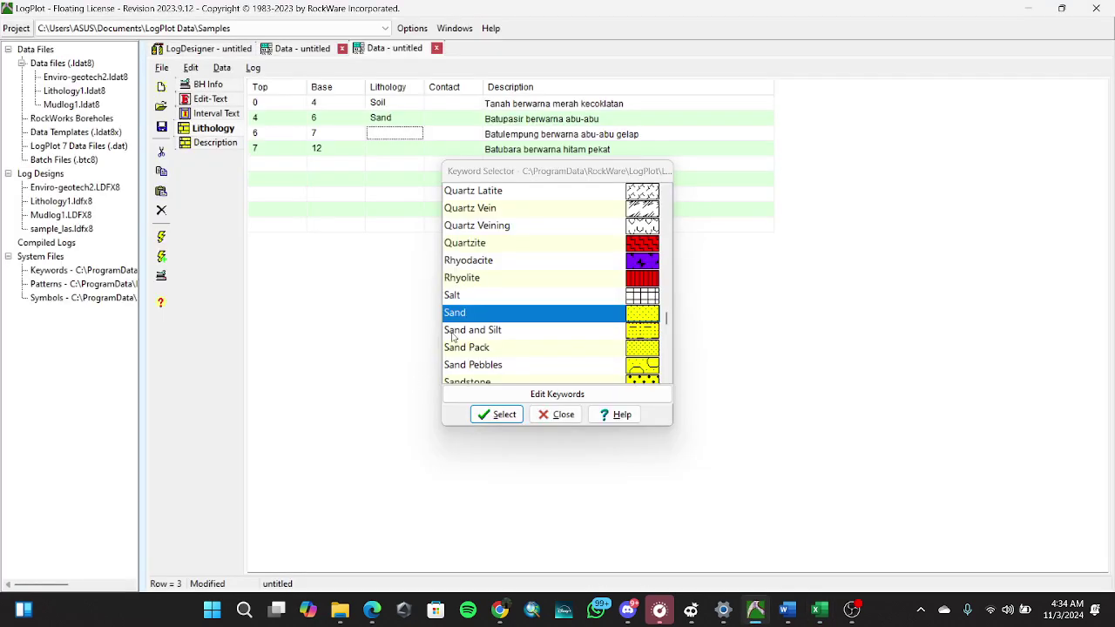
scroll(541, 285, "up", 20)
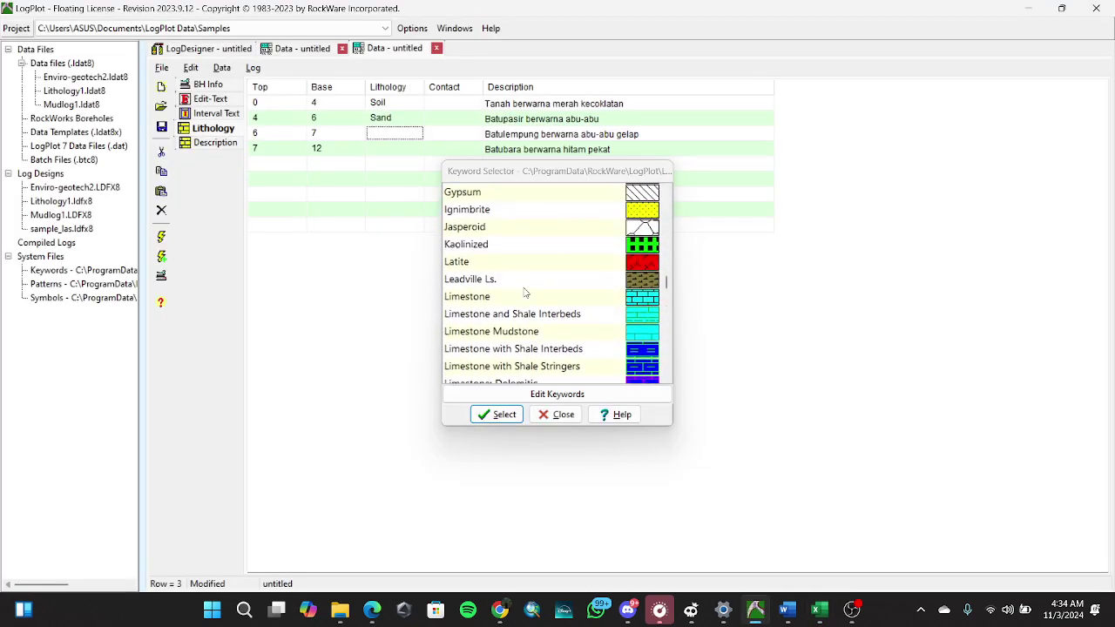
scroll(525, 296, "up", 20)
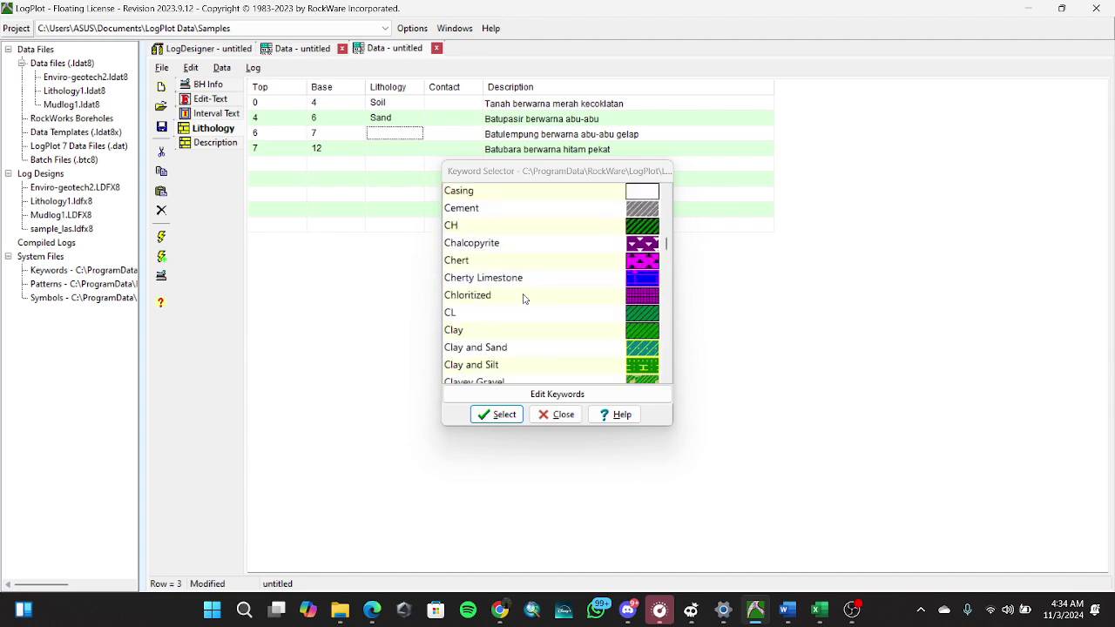
scroll(525, 298, "up", 20)
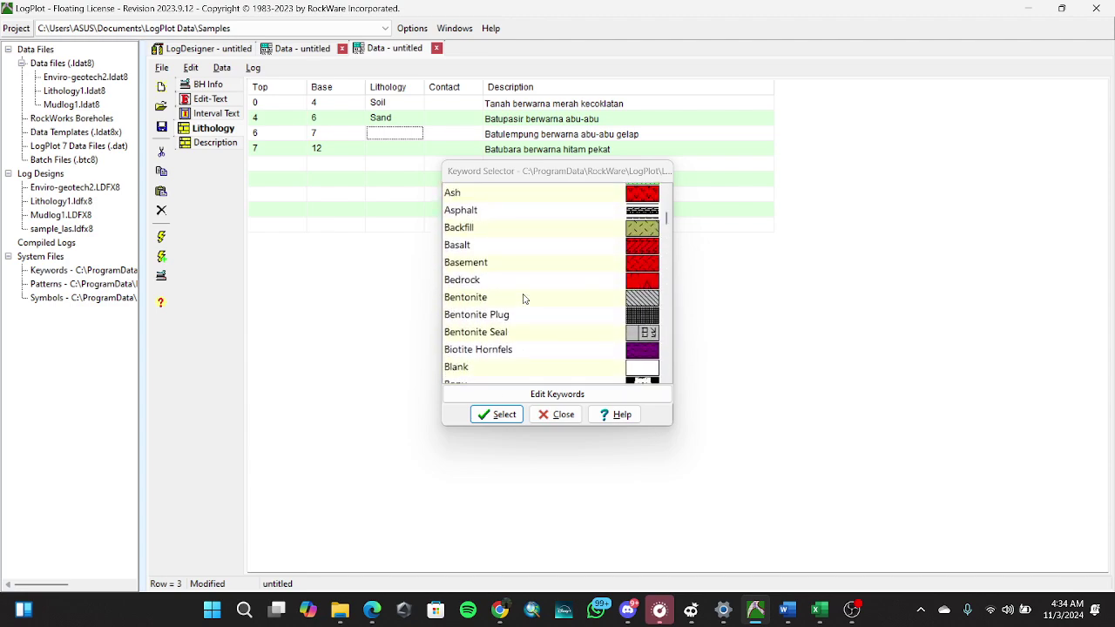
scroll(523, 298, "up", 5)
scroll(524, 300, "down", 10)
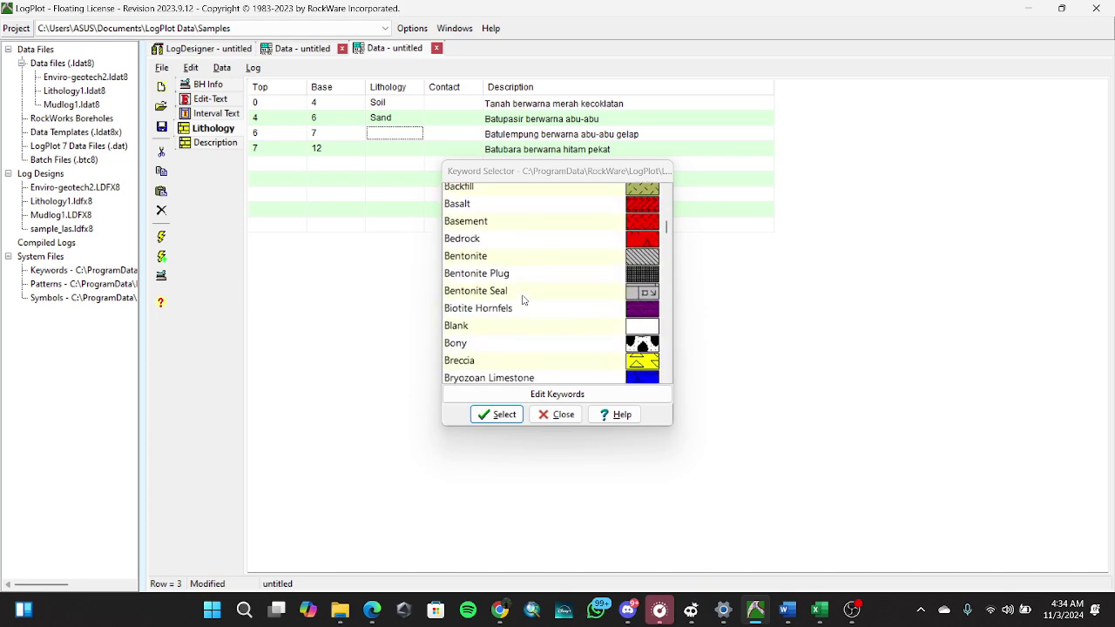
scroll(523, 298, "down", 5)
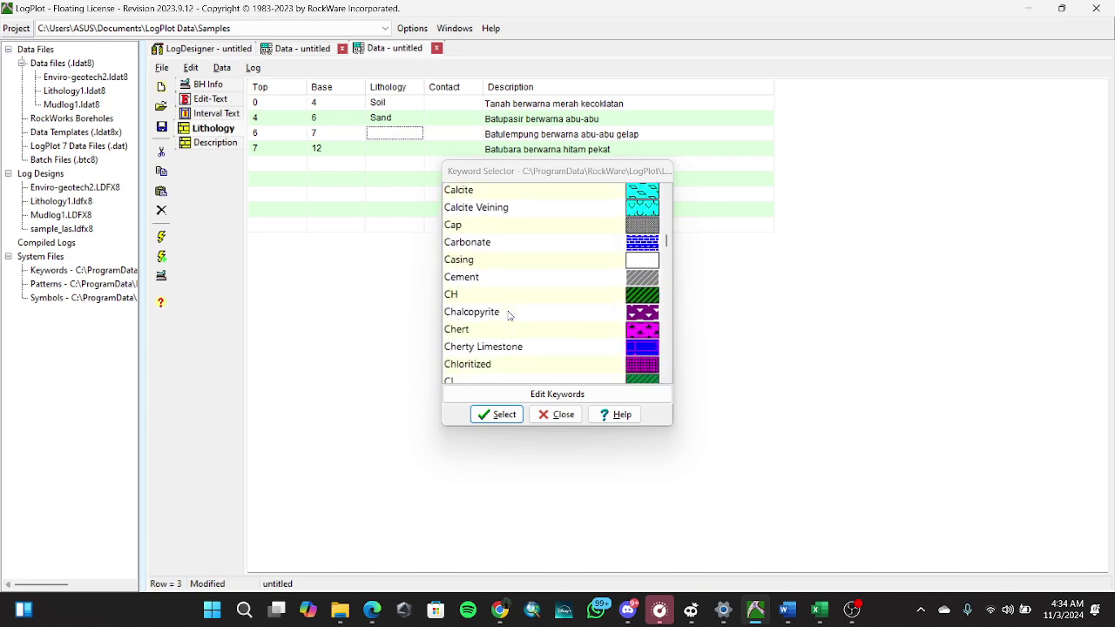
left_click(477, 329)
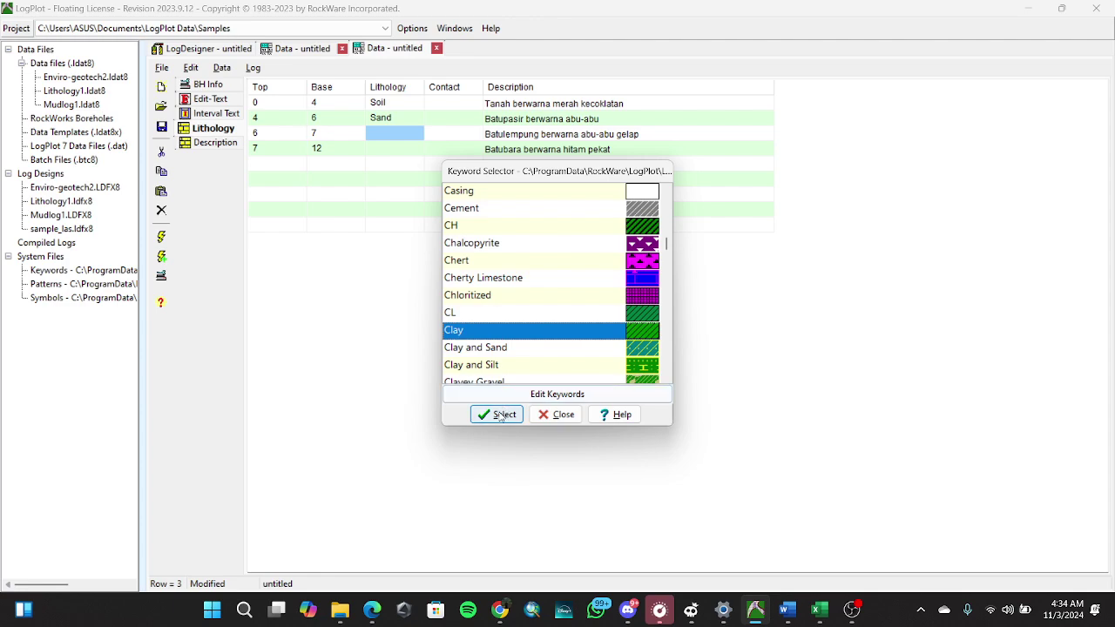
Assign the Coal keyword to the fourth interval, 7 to 12, and close the keyword selector.
left_click(389, 149)
scroll(541, 327, "down", 3)
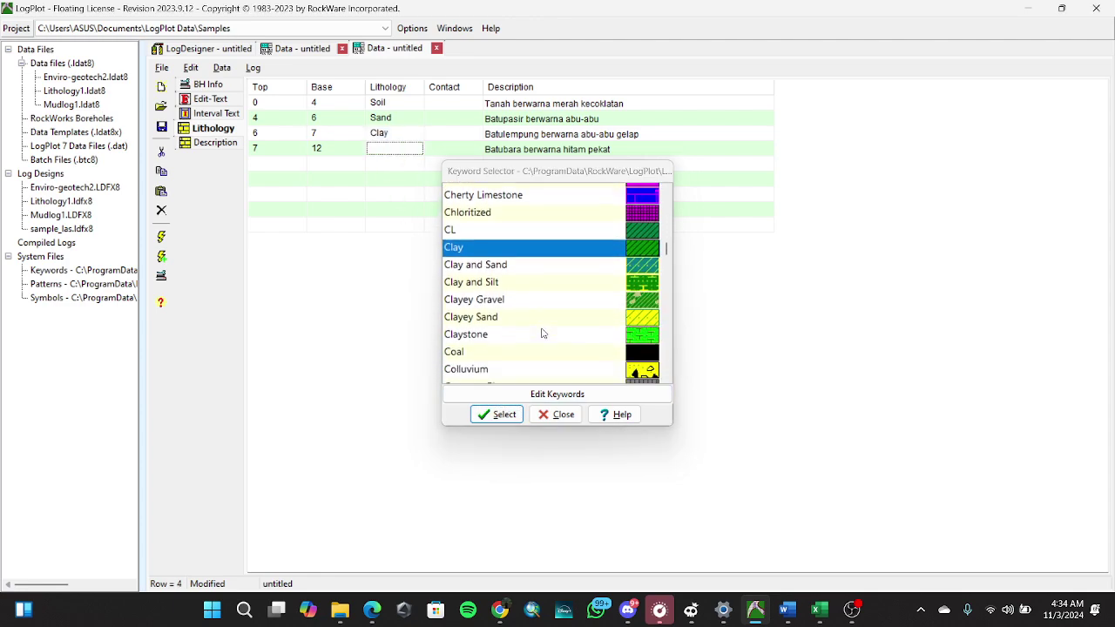
left_click(475, 330)
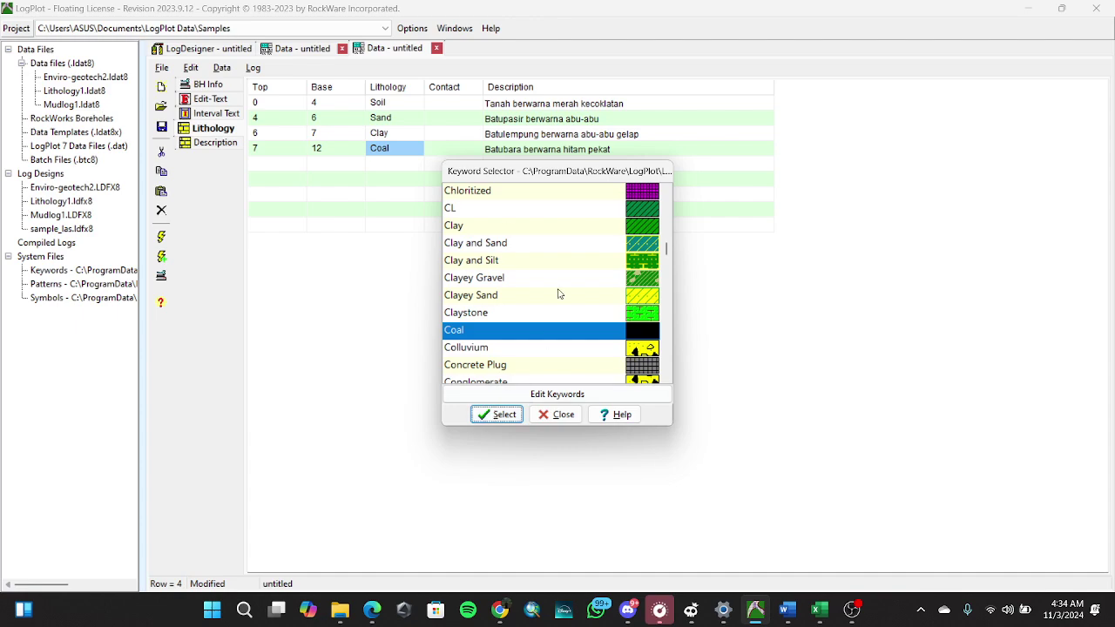
left_click(552, 416)
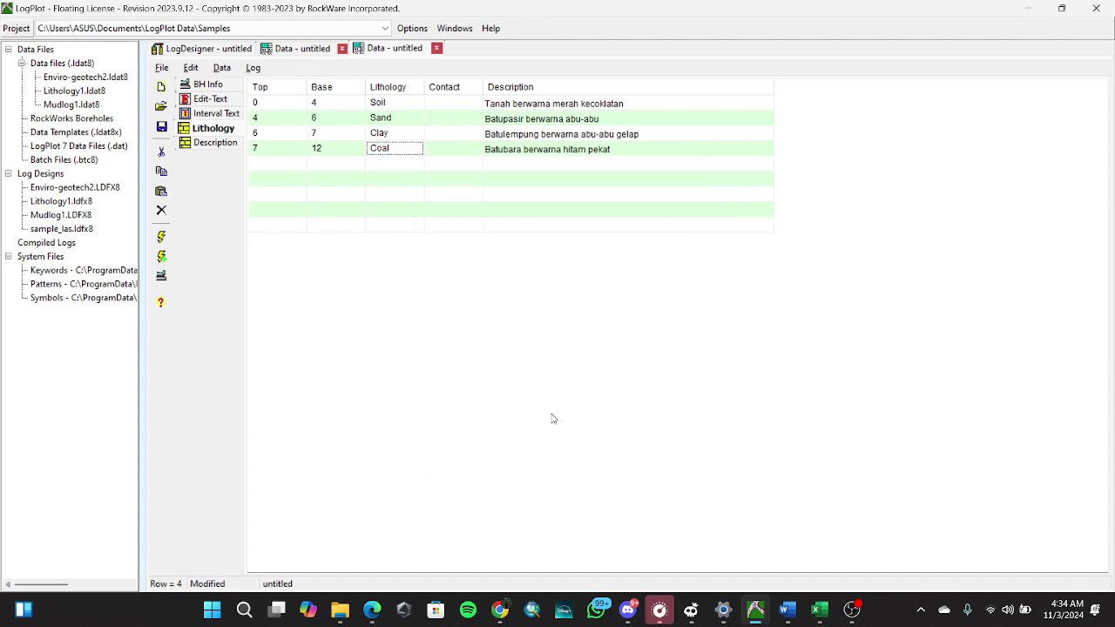
Set the contact of all four intervals in the Lithology table to the thinnest solid black line.
double_click(446, 103)
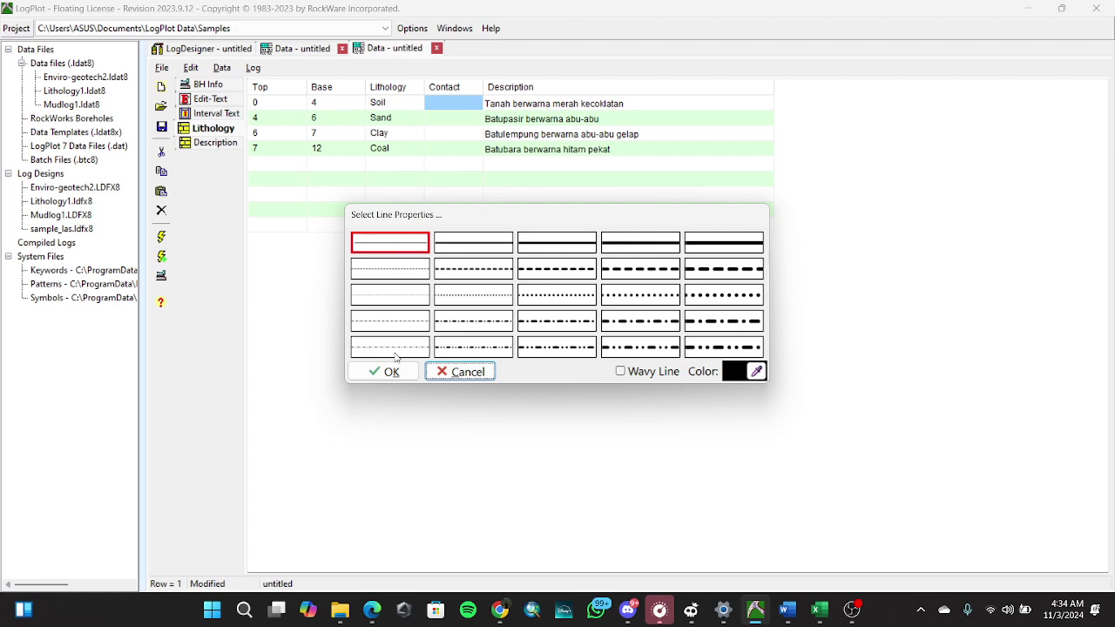
left_click(388, 371)
left_click(442, 121)
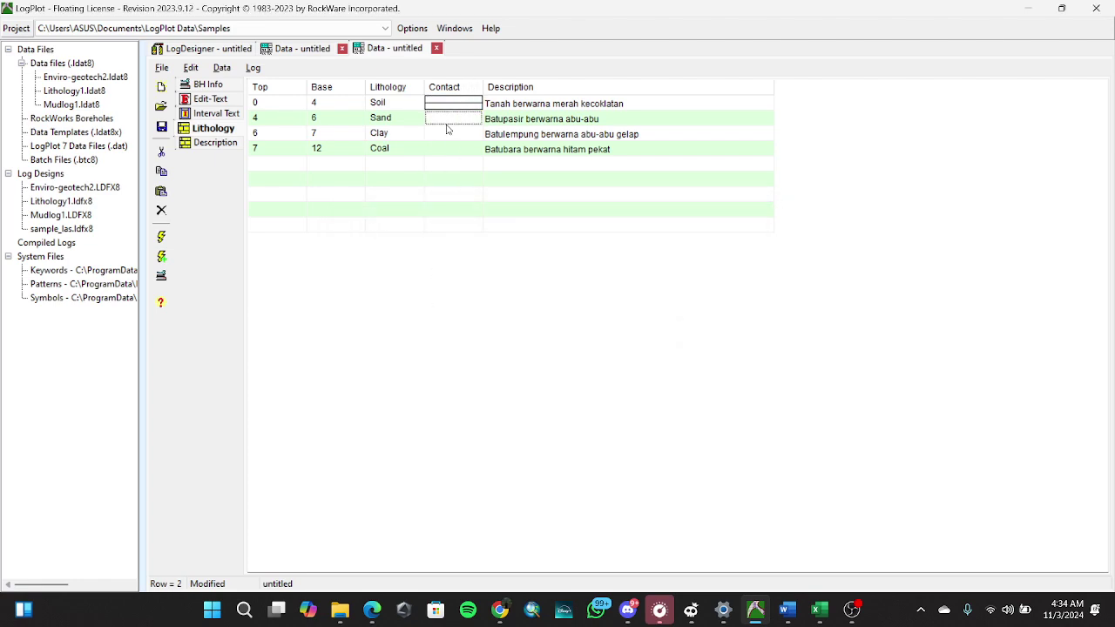
double_click(447, 128)
left_click(386, 370)
left_click(458, 139)
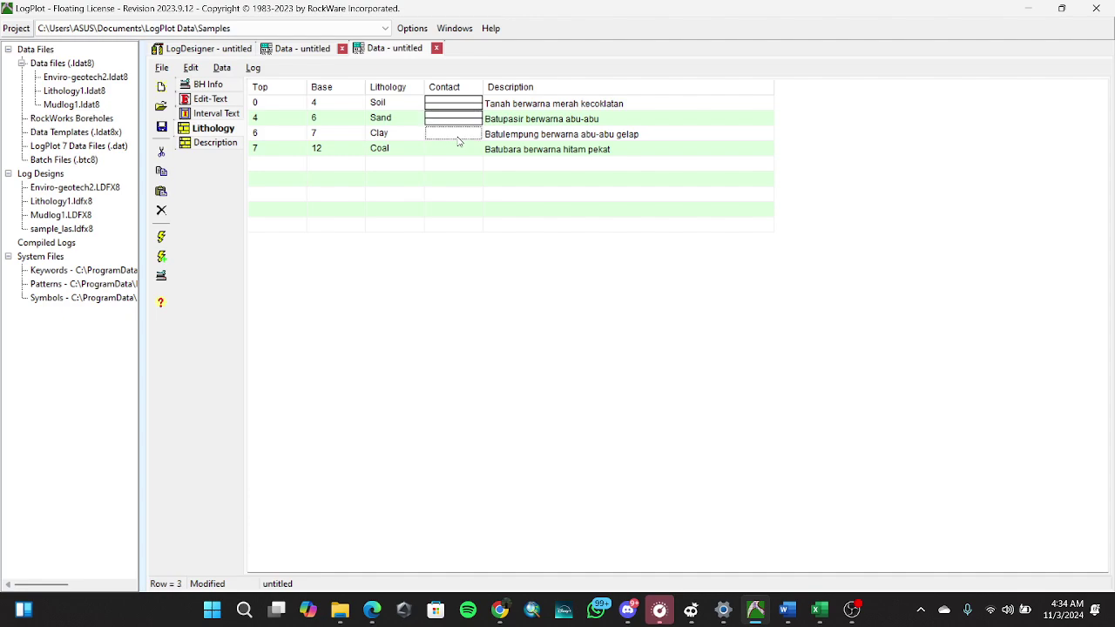
double_click(458, 137)
left_click(386, 371)
double_click(457, 153)
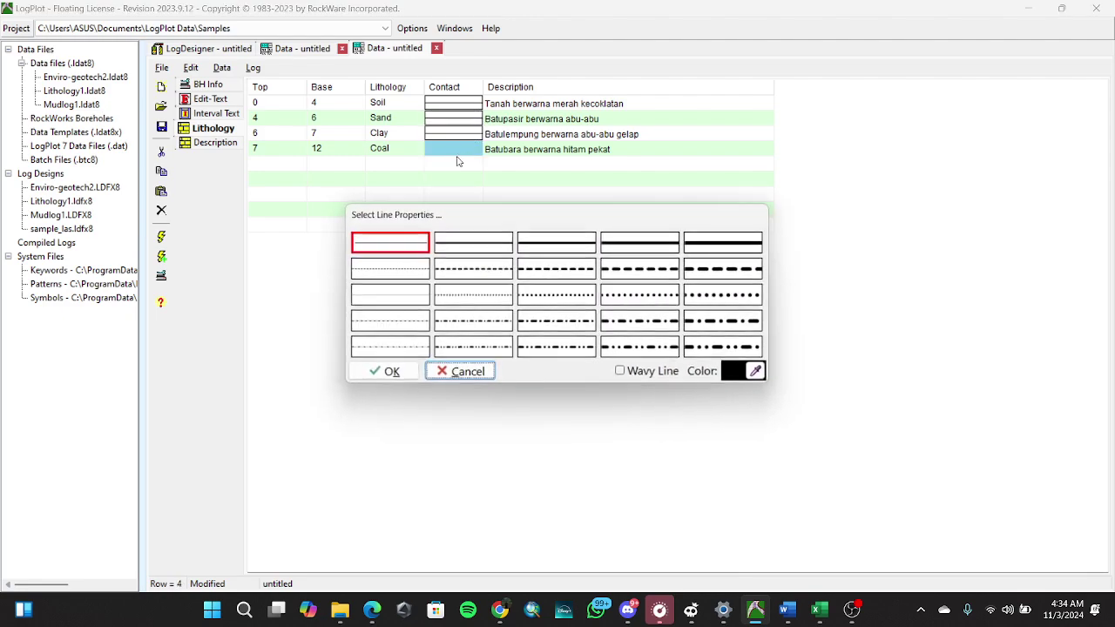
left_click(388, 371)
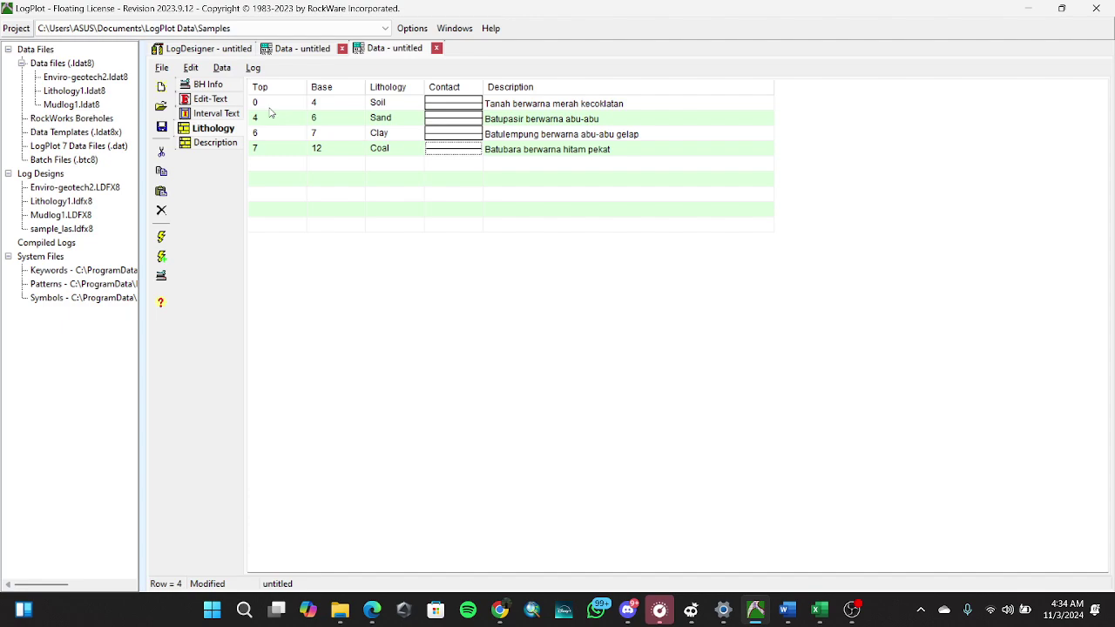
Copy the Top and Base values of the four intervals from the Lithology table into the Description table.
left_click(215, 142)
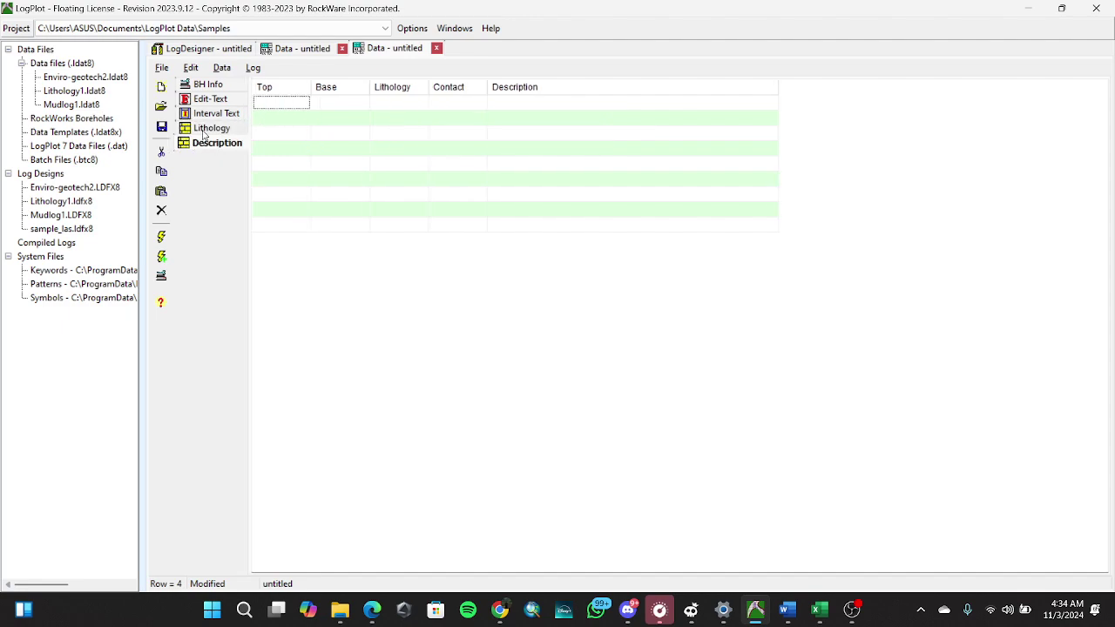
left_click(214, 129)
left_click(256, 103)
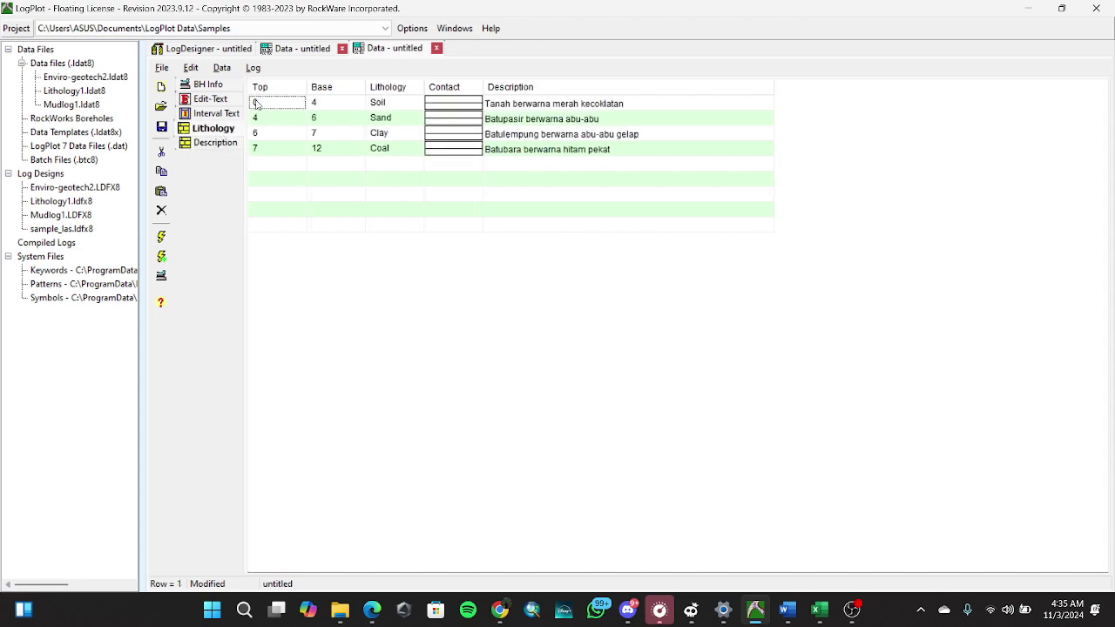
left_click_drag(282, 105, 326, 149)
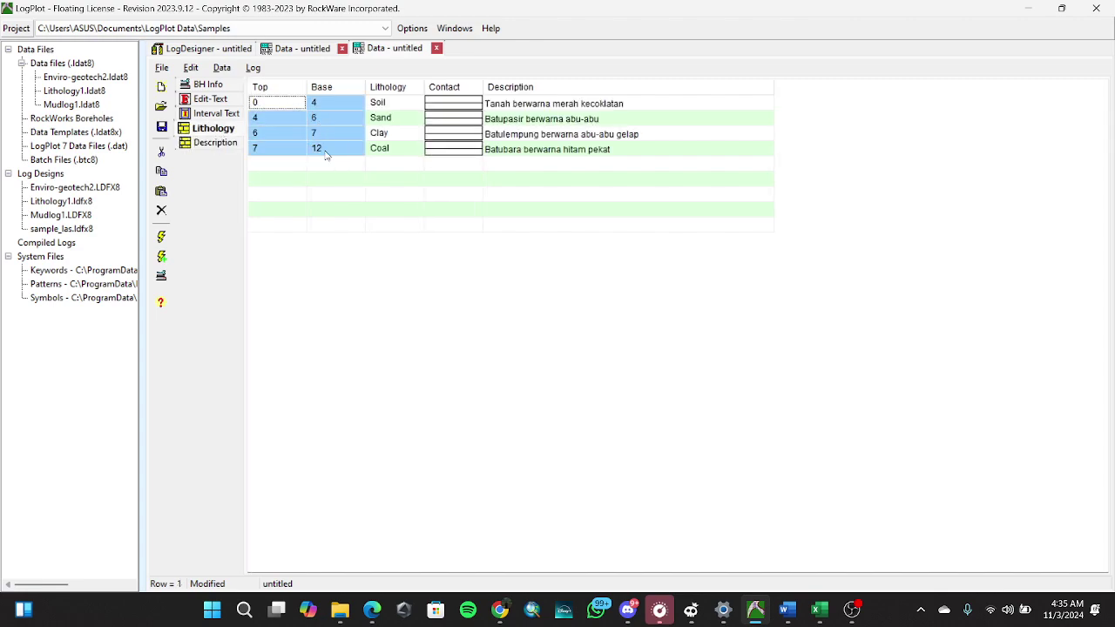
key("ctrl+c")
left_click(214, 142)
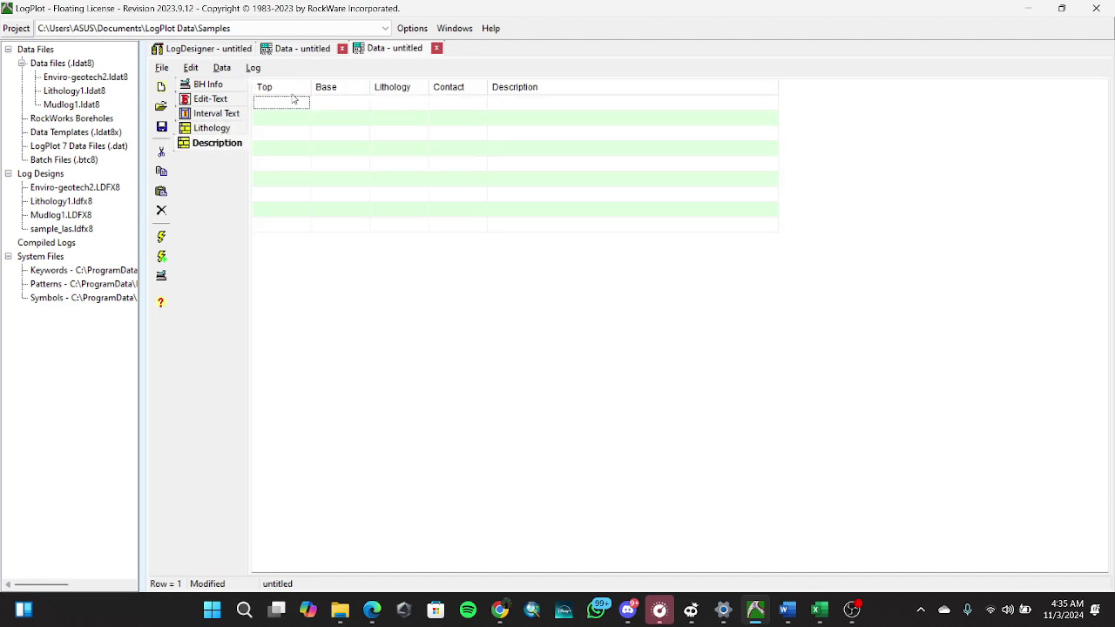
key("ctrl+v")
Assign the Sand keyword to the first interval, 0 to 4, in the Description table.
left_click(399, 102)
left_click(399, 102)
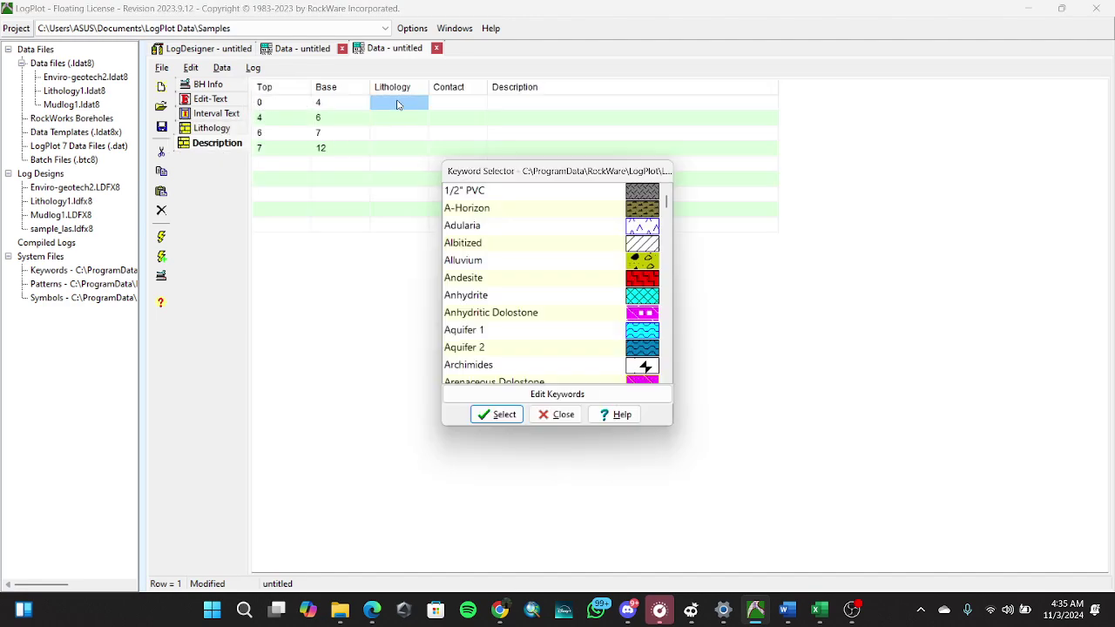
scroll(551, 272, "down", 5)
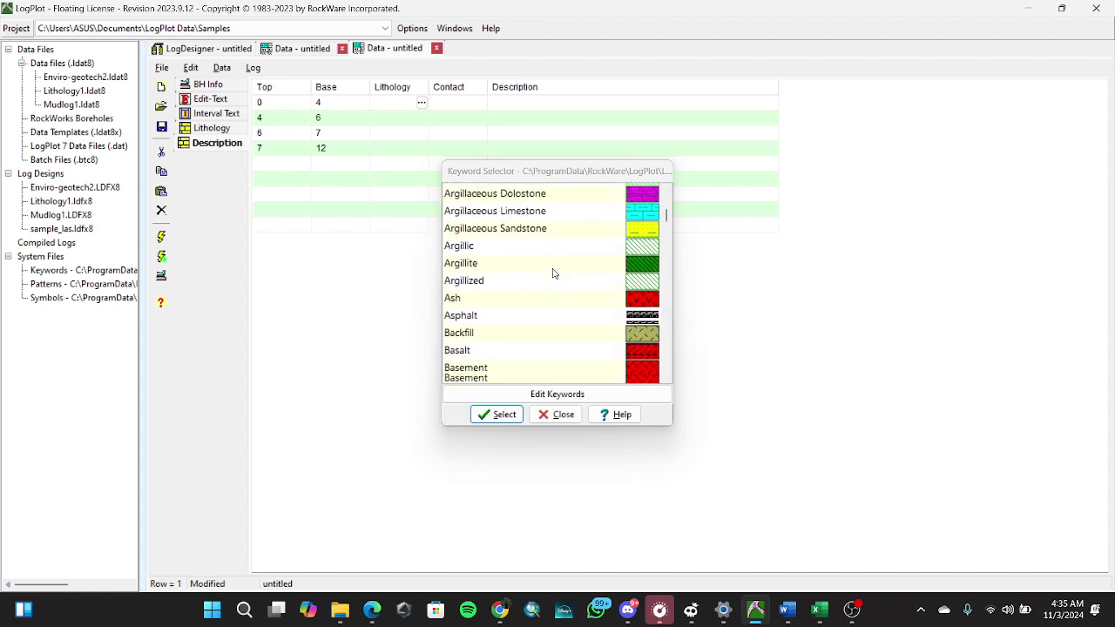
scroll(550, 272, "down", 10)
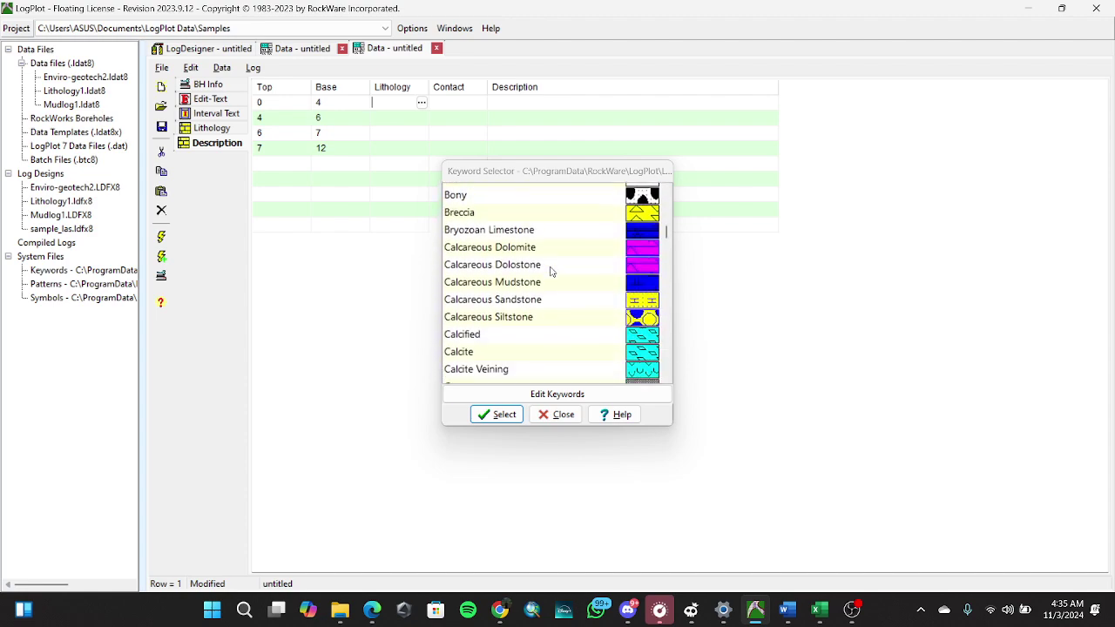
scroll(550, 271, "down", 15)
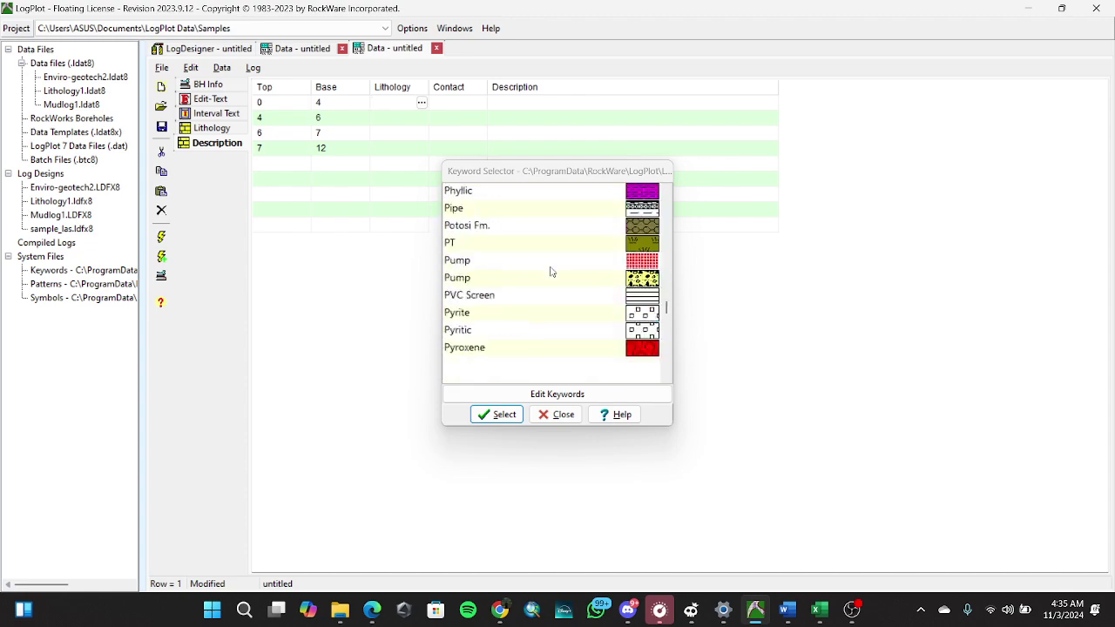
scroll(550, 272, "down", 5)
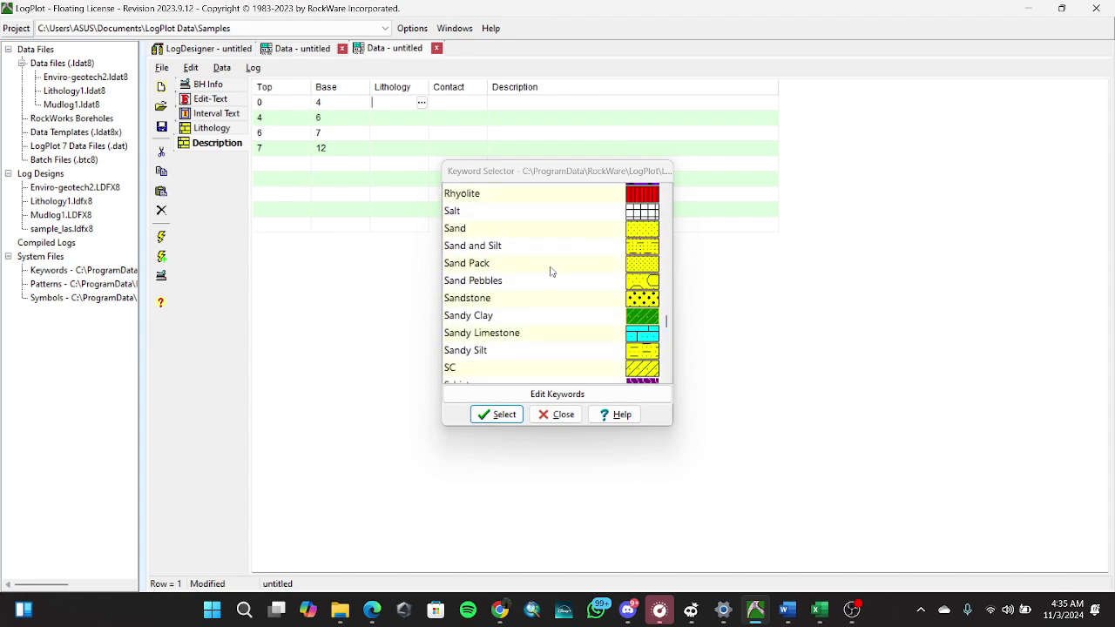
left_click(499, 266)
left_click(498, 414)
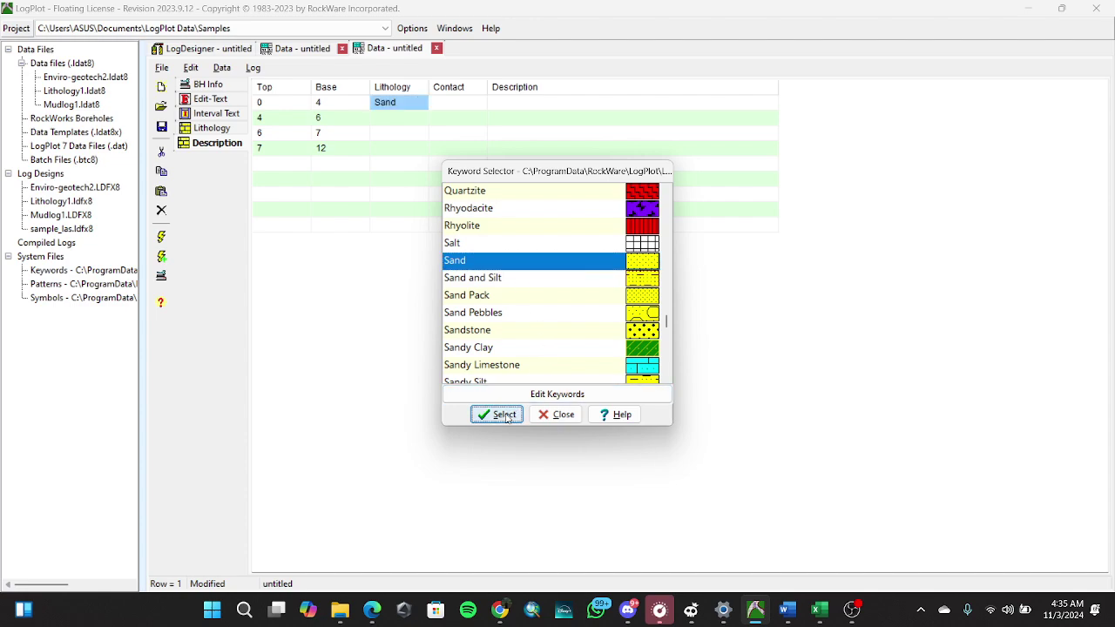
left_click(388, 123)
scroll(512, 317, "down", 3)
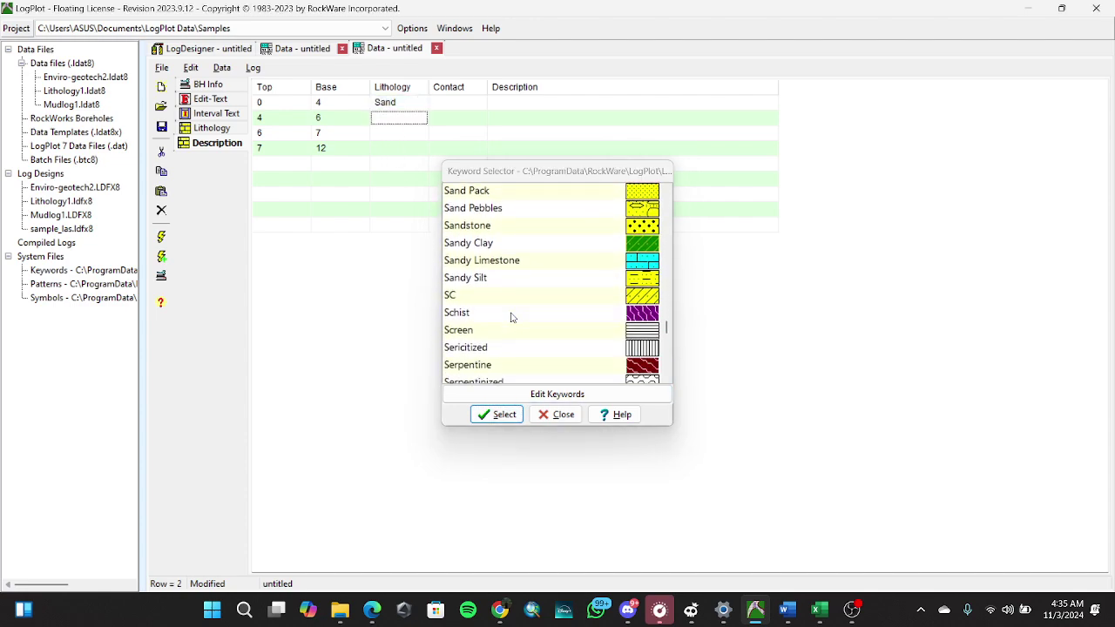
scroll(512, 317, "up", 1)
scroll(512, 317, "up", 1)
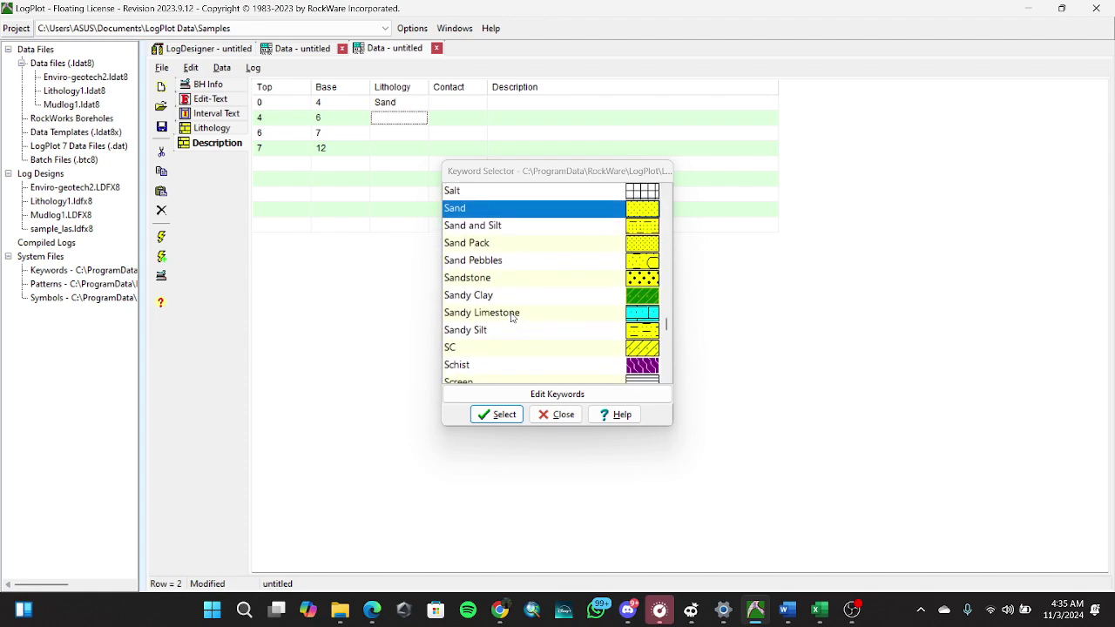
Set the first interval's lithology keyword in the Description table to Soil.
left_click(406, 110)
scroll(509, 328, "down", 5)
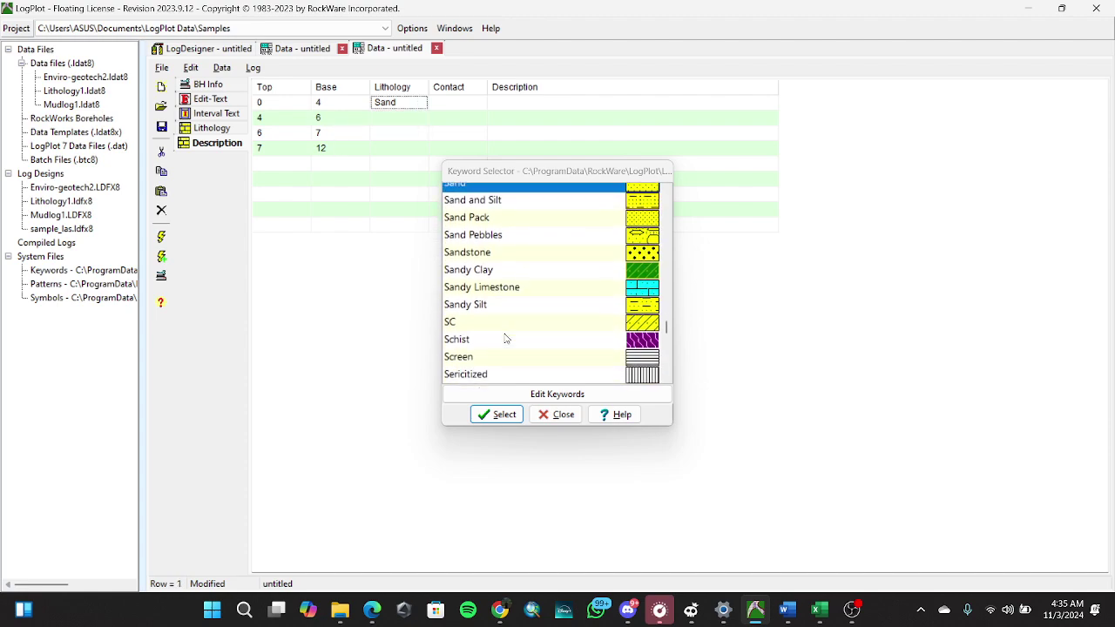
scroll(514, 324, "down", 3)
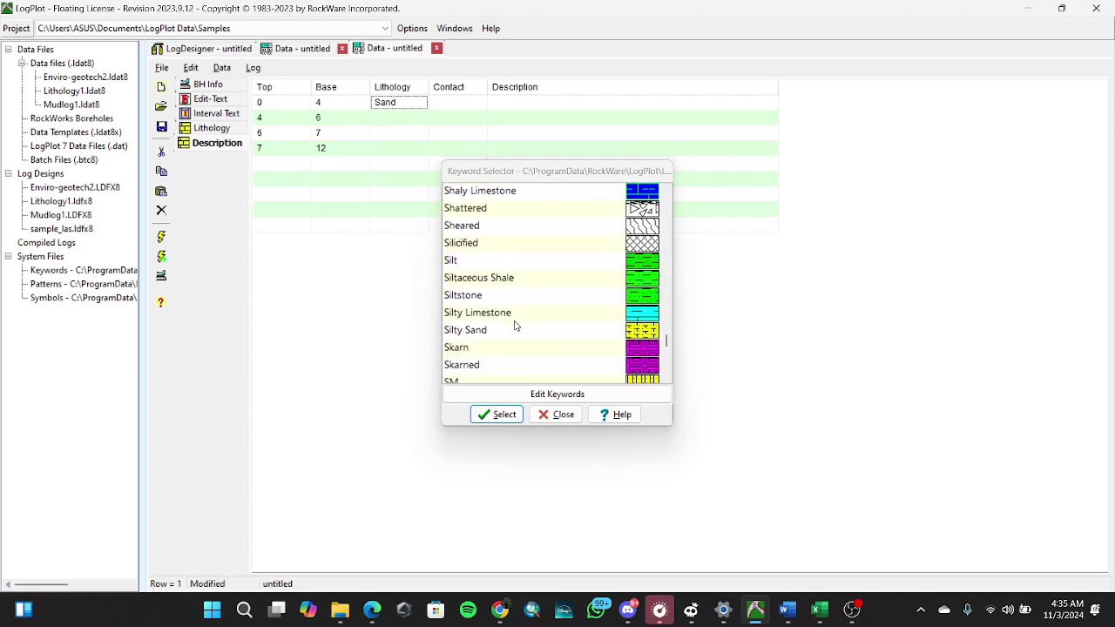
left_click(455, 319)
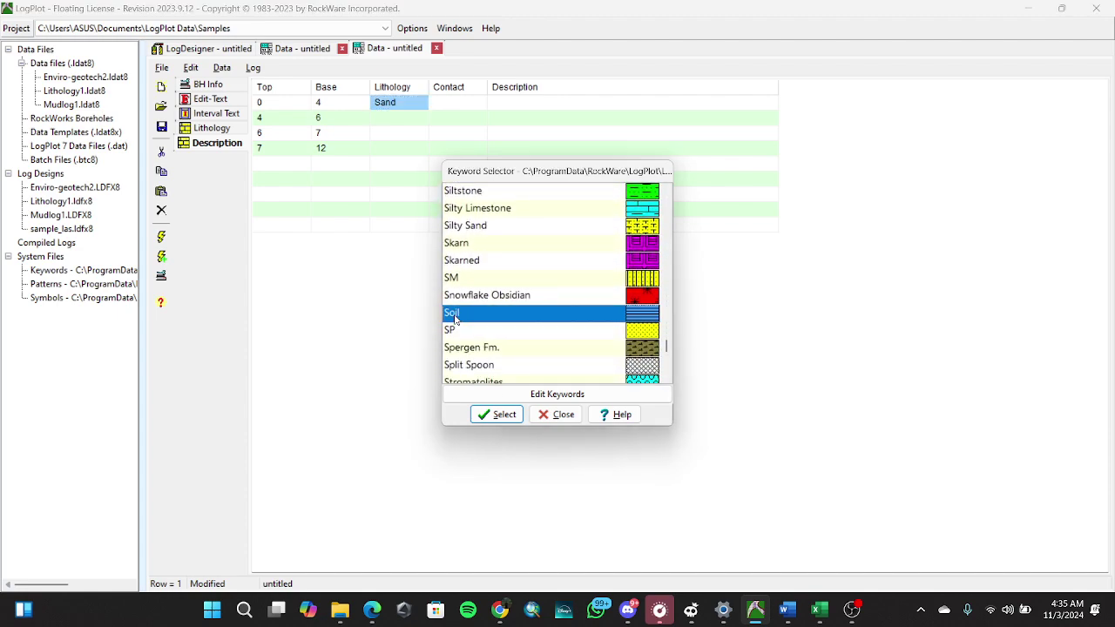
left_click(500, 415)
Assign the Sand keyword to the second interval, 4 to 6, in the Description table.
left_click(392, 119)
scroll(558, 289, "up", 5)
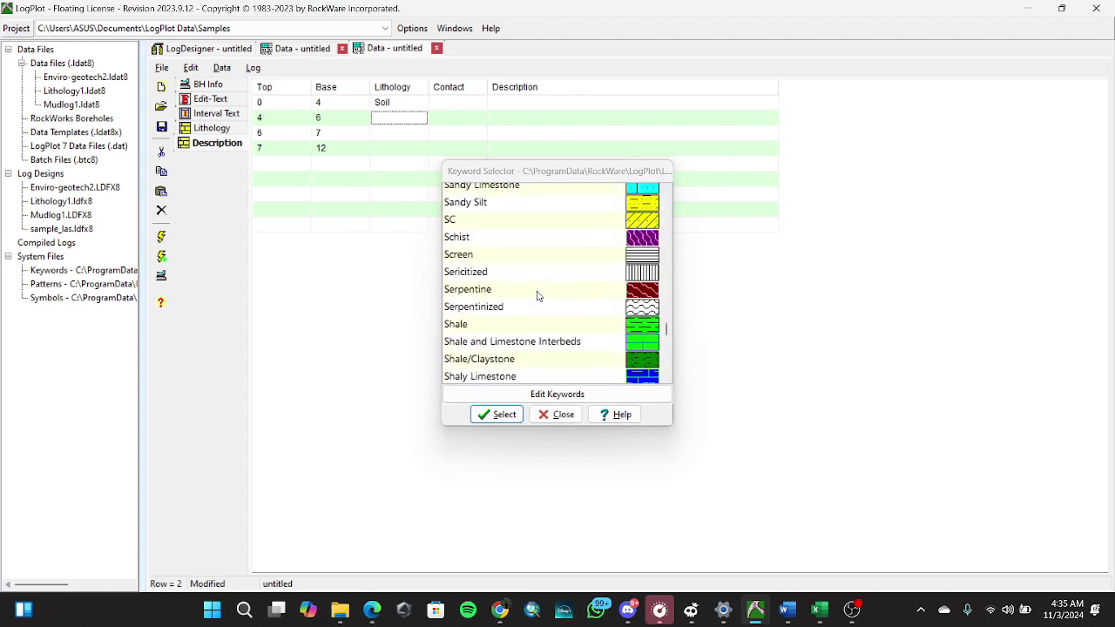
scroll(494, 279, "up", 2)
scroll(493, 278, "up", 3)
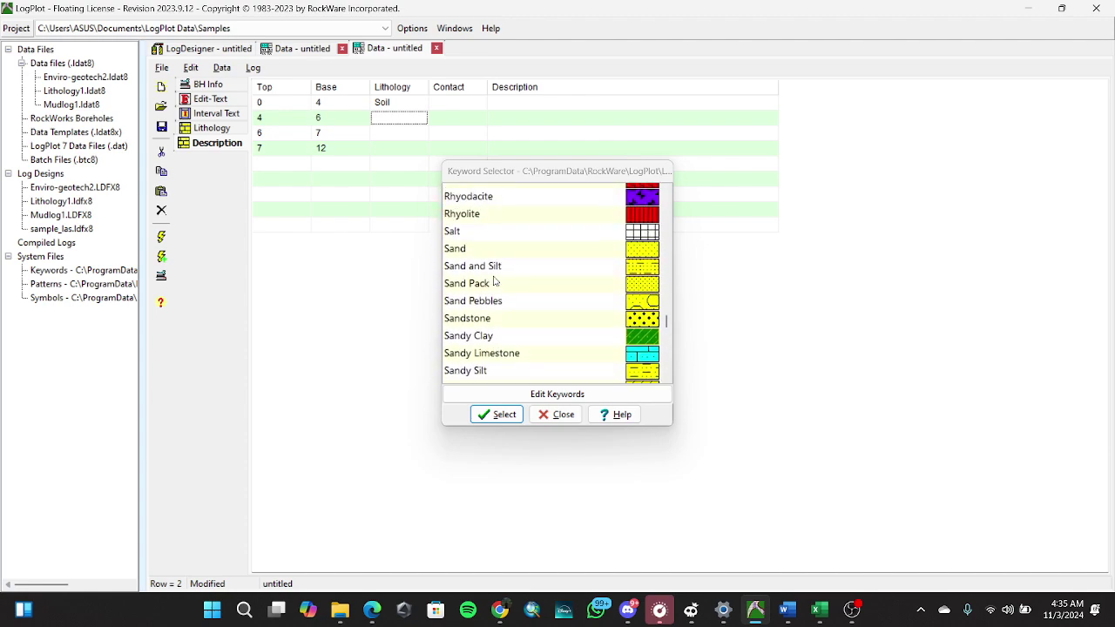
left_click(462, 261)
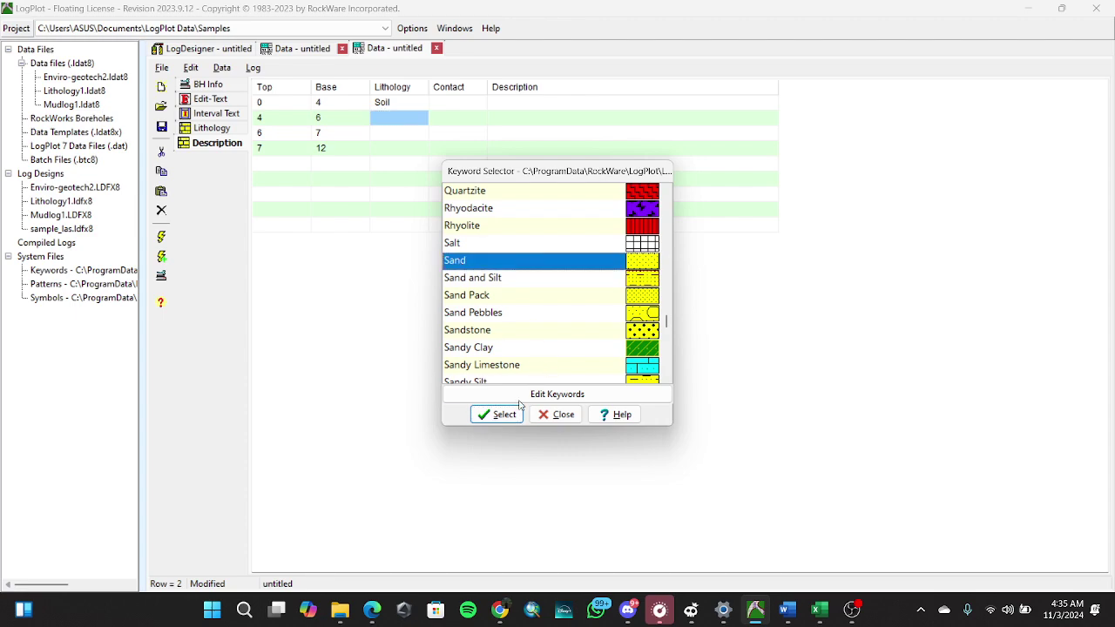
Assign the Clay keyword to the third interval, 6 to 7, in the Description table.
left_click(389, 136)
scroll(546, 291, "up", 20)
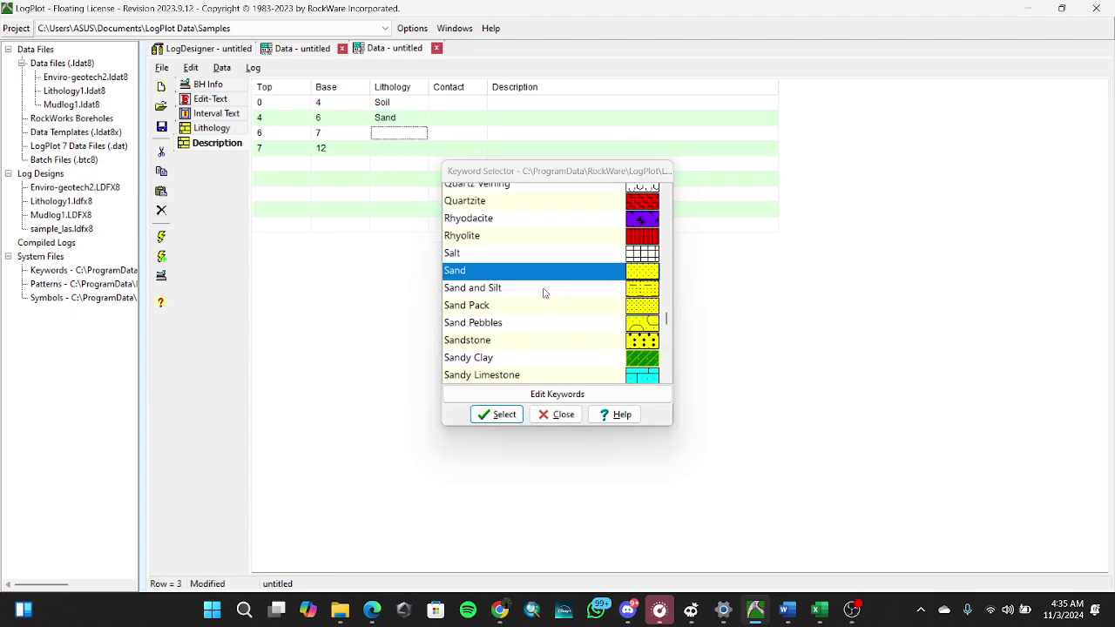
scroll(541, 297, "up", 13)
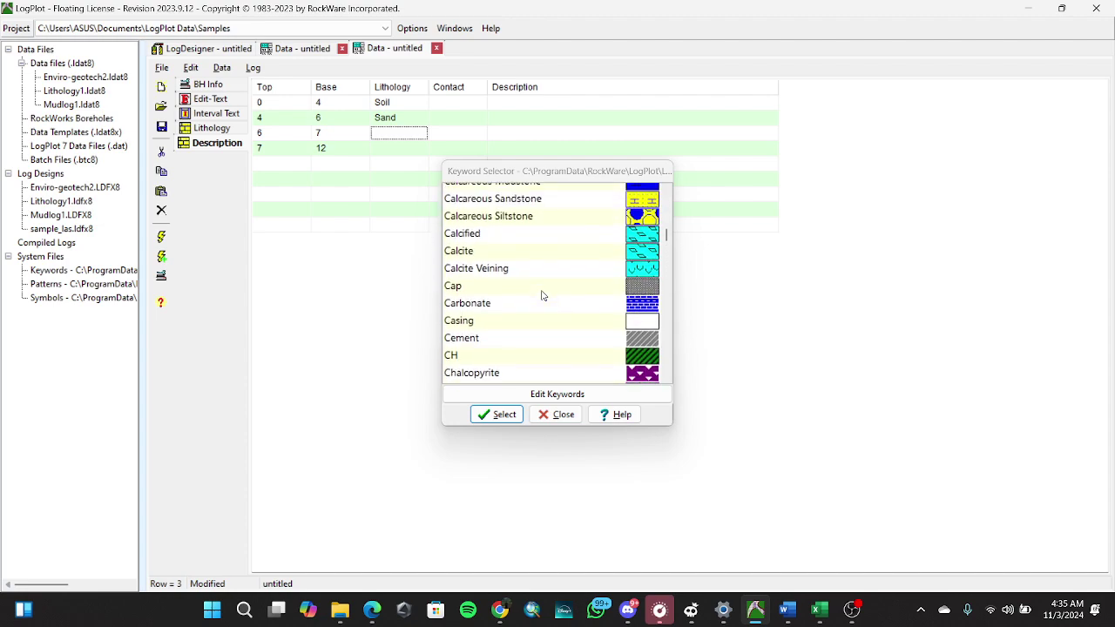
scroll(540, 296, "down", 2)
scroll(539, 296, "down", 5)
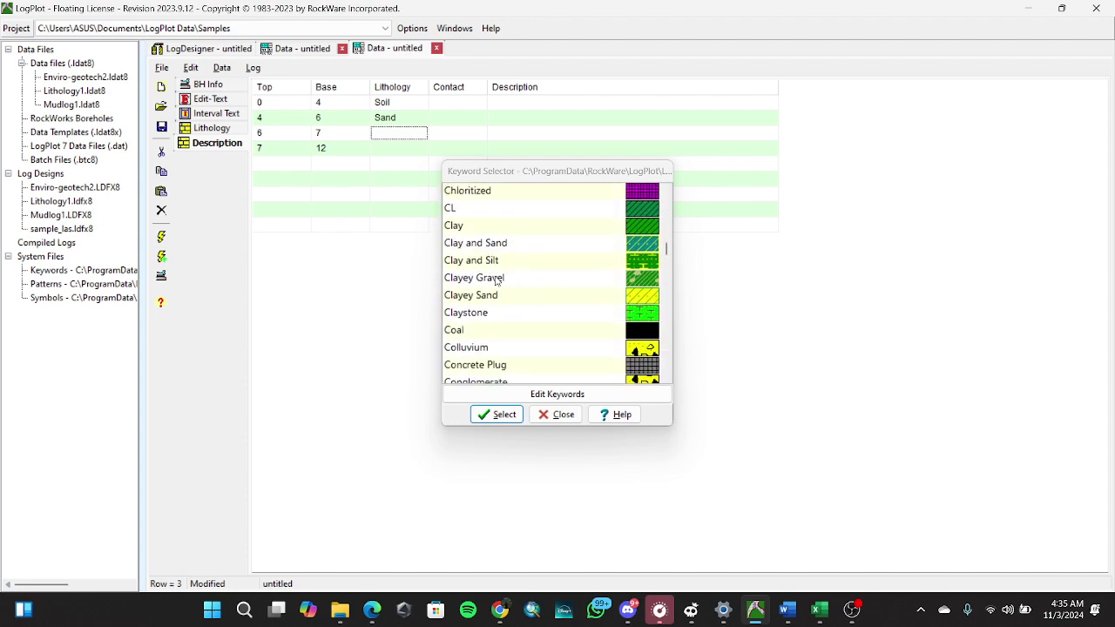
left_click(457, 226)
left_click(499, 414)
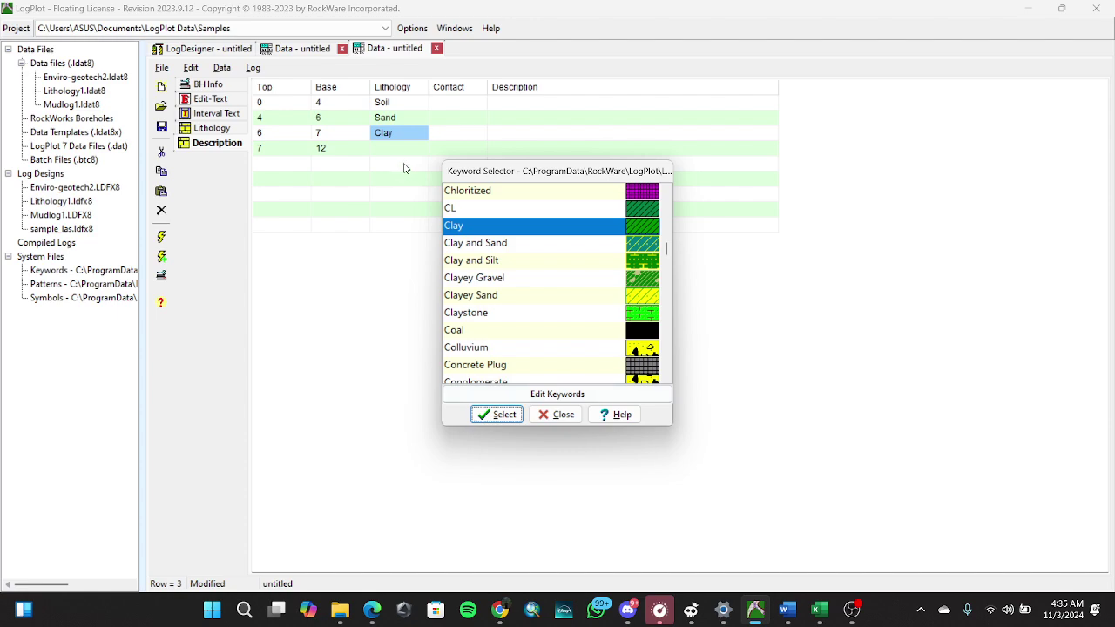
Assign the Coal keyword to the fourth interval, 7 to 12, in the Description table.
left_click(400, 149)
left_click(537, 334)
double_click(536, 331)
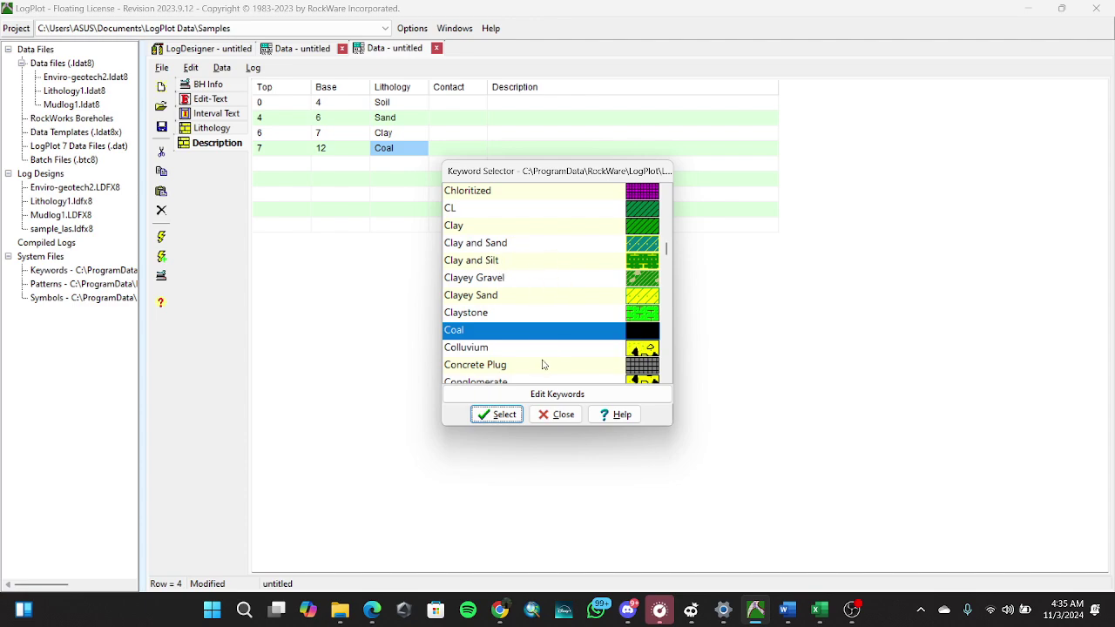
Examine the Coal keyword's attributes and the available fill patterns, leave them as they are, and close the keyword selector.
left_click(548, 392)
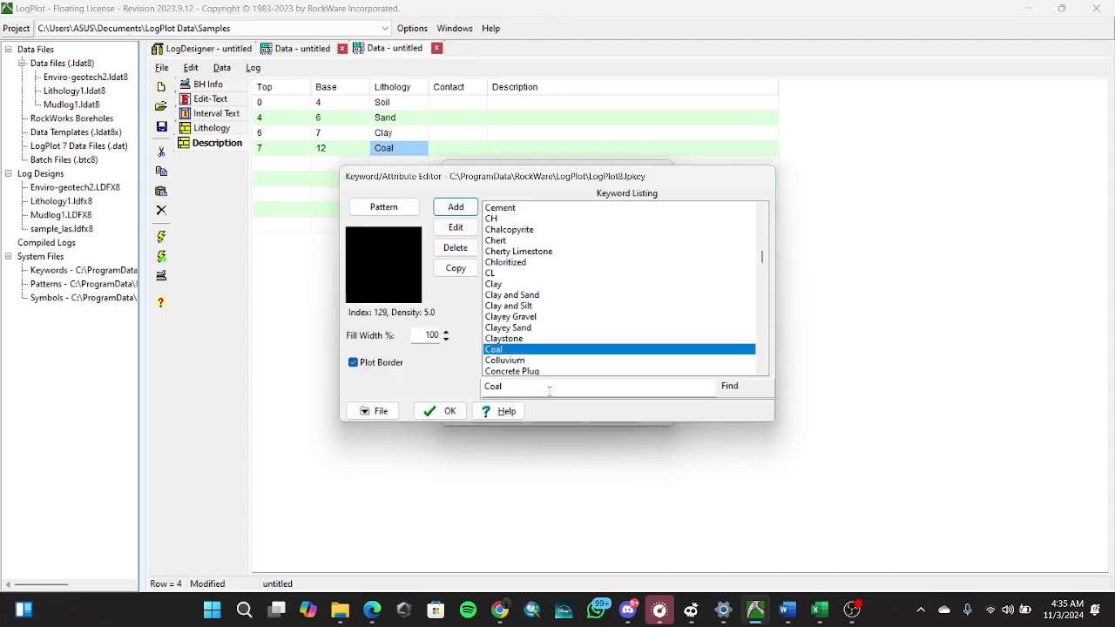
left_click(386, 207)
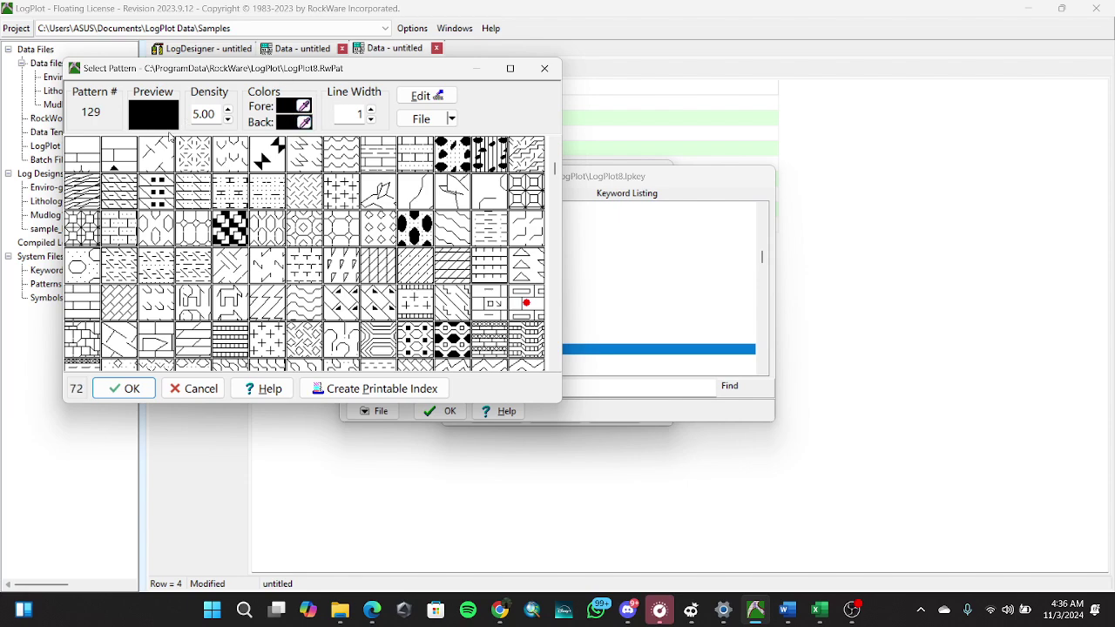
left_click(545, 68)
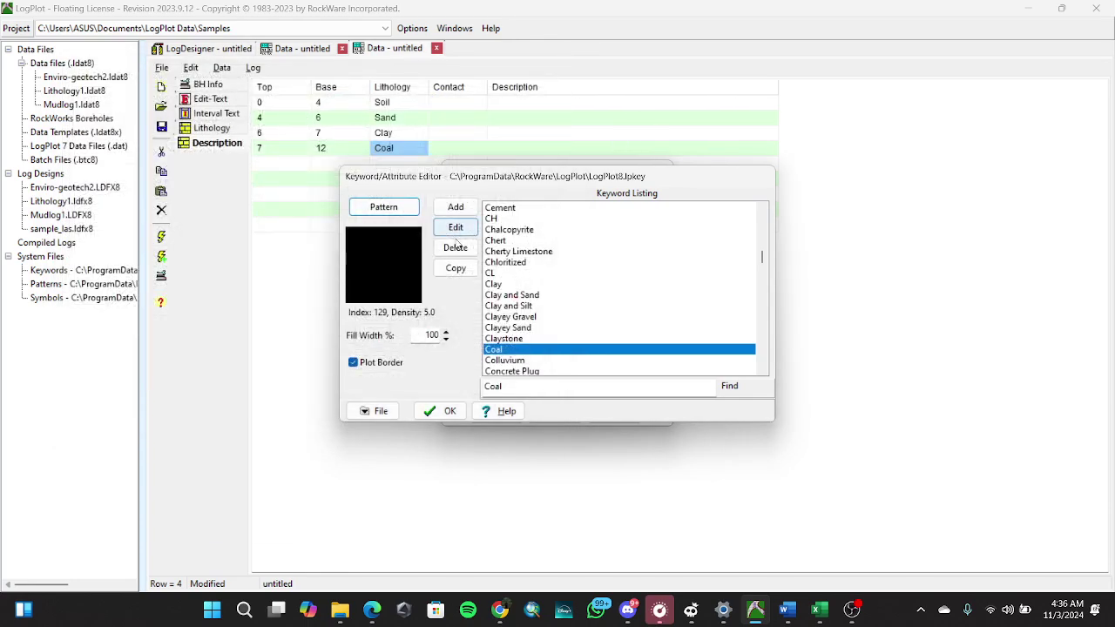
left_click(448, 411)
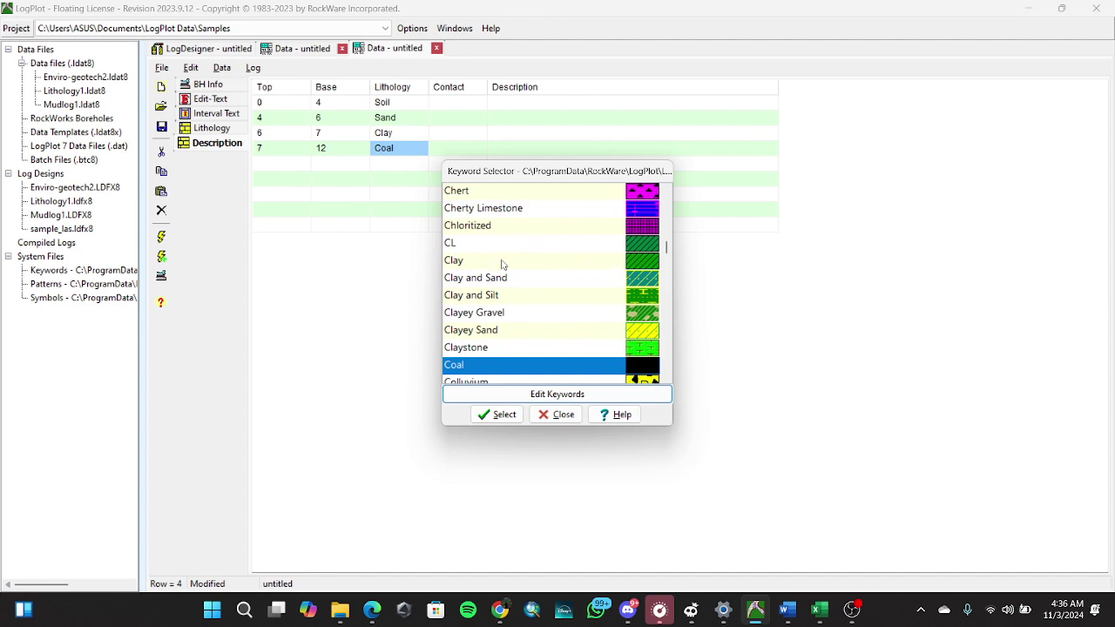
left_click(550, 415)
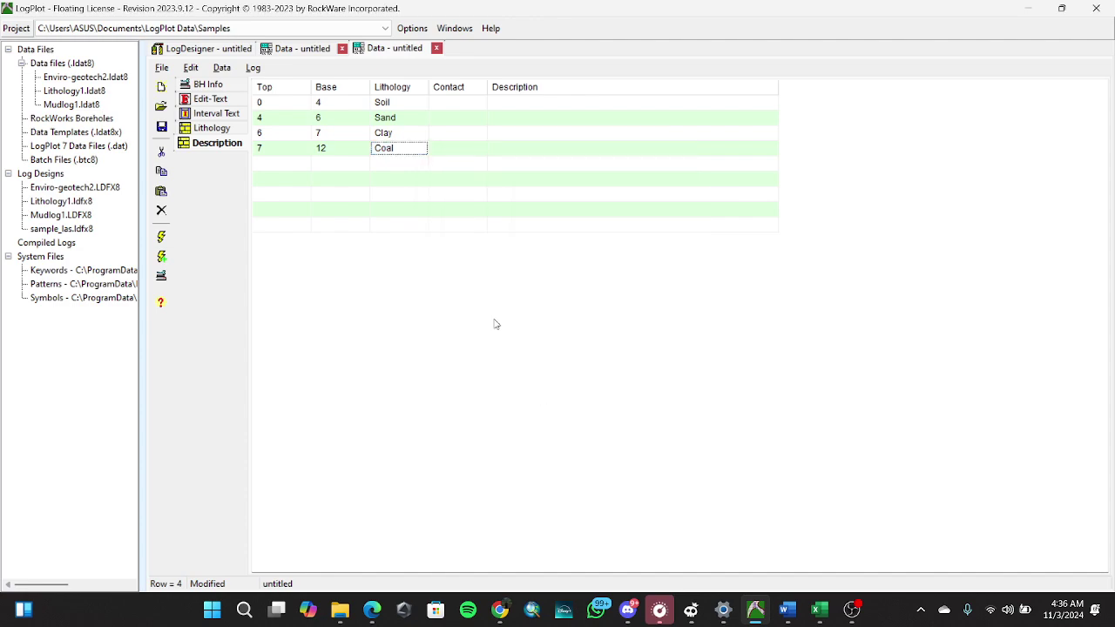
Set the contact of all four intervals in the Description table to the thinnest solid black line.
double_click(473, 106)
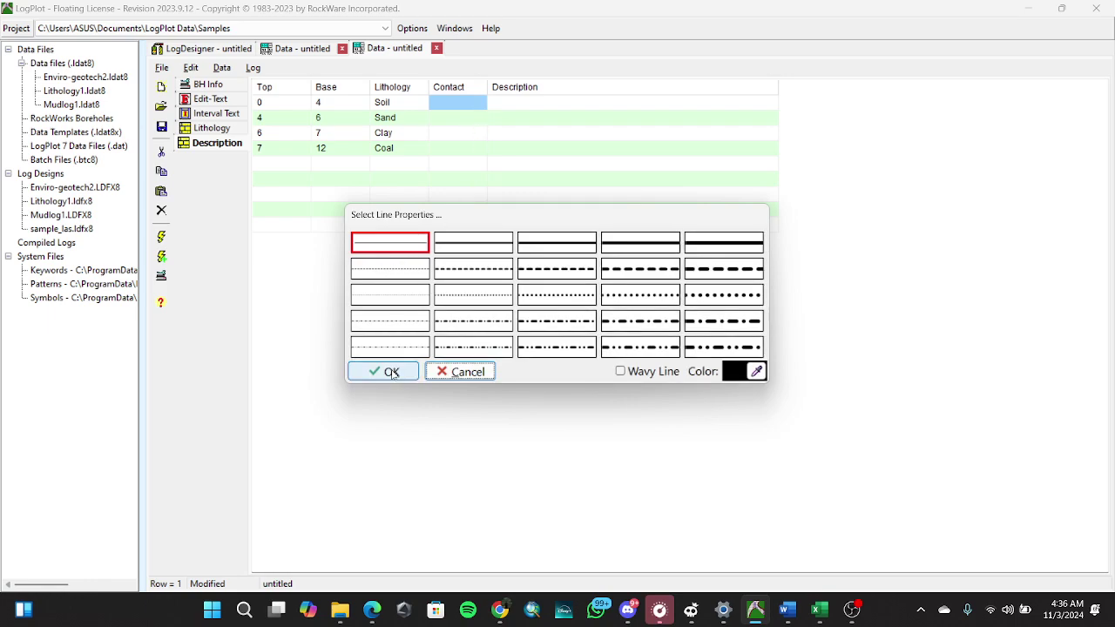
left_click(378, 369)
double_click(459, 119)
left_click(385, 369)
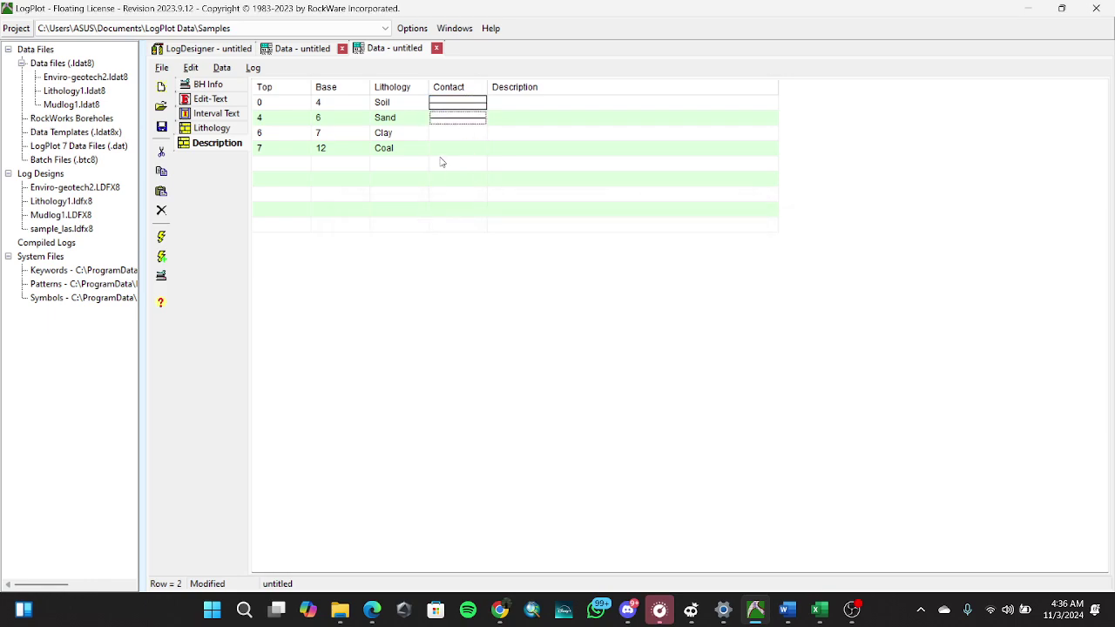
double_click(446, 136)
left_click(390, 369)
double_click(458, 148)
left_click(389, 371)
Copy the description texts of the four intervals from the Lithology table into the Description table.
left_click(534, 107)
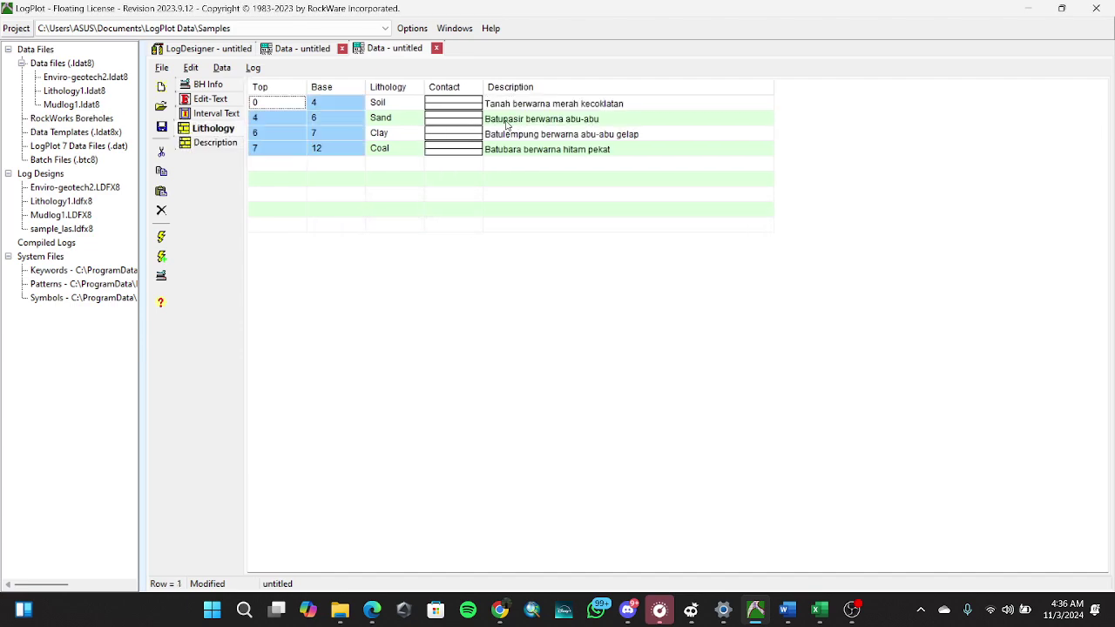
left_click_drag(508, 105, 559, 154)
key("ctrl+c")
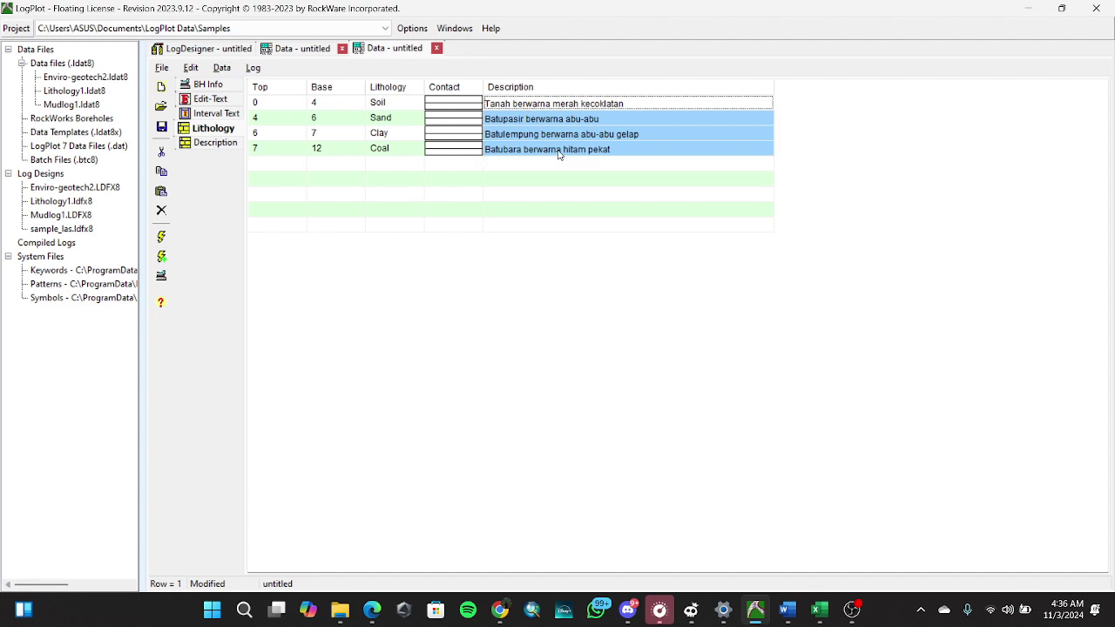
left_click(234, 142)
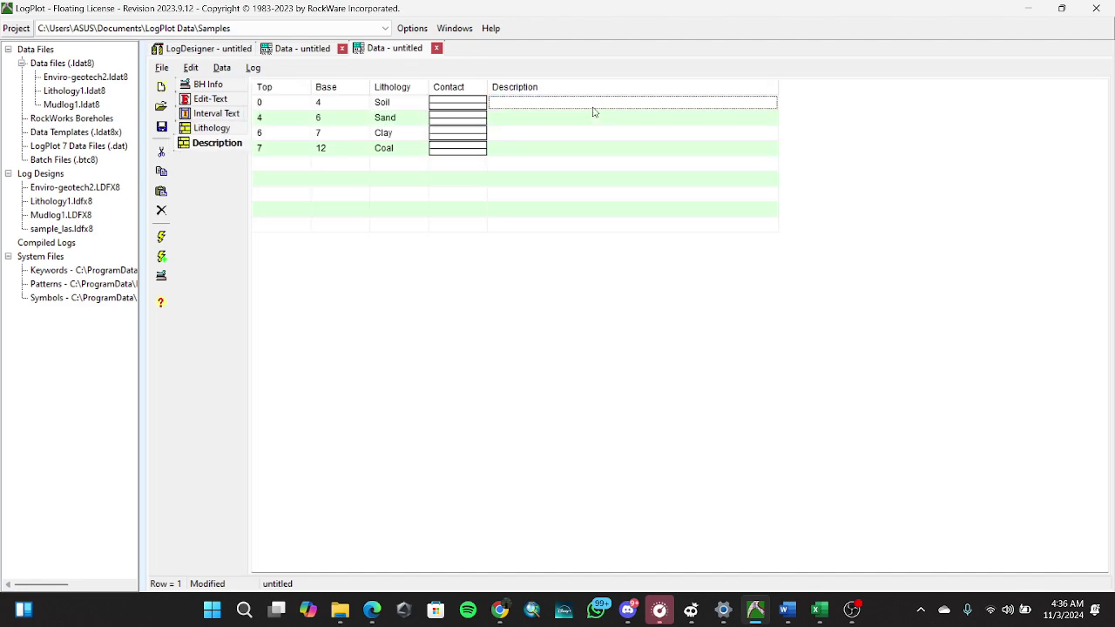
key("ctrl+v")
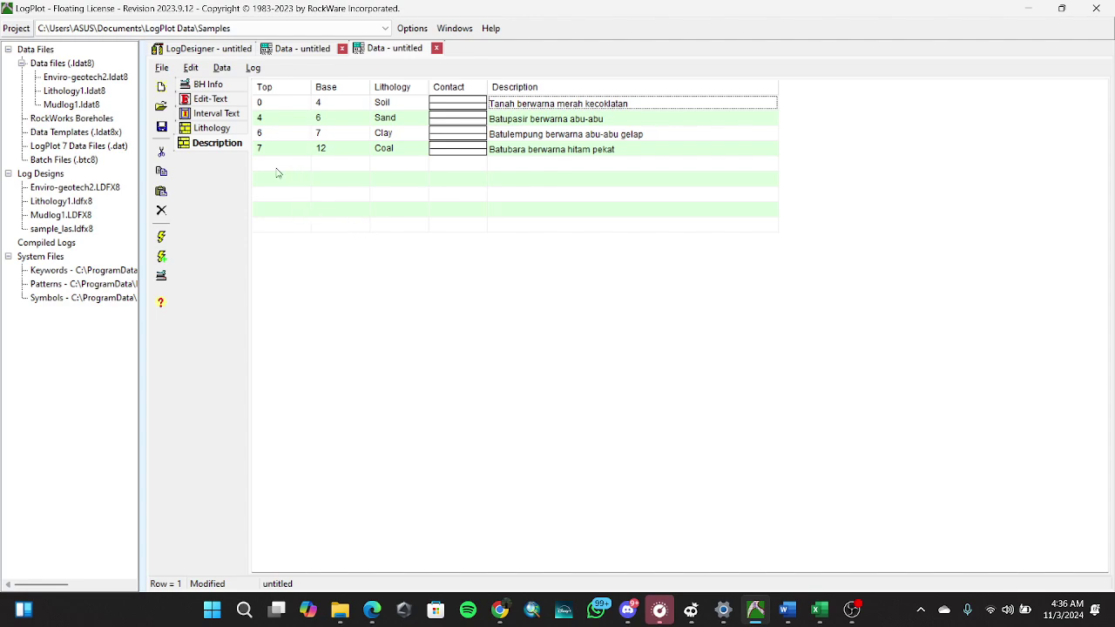
Review the entries in the borehole info, edit-text, interval text, lithology and description tables of the data file.
left_click(209, 127)
left_click(212, 114)
left_click(213, 101)
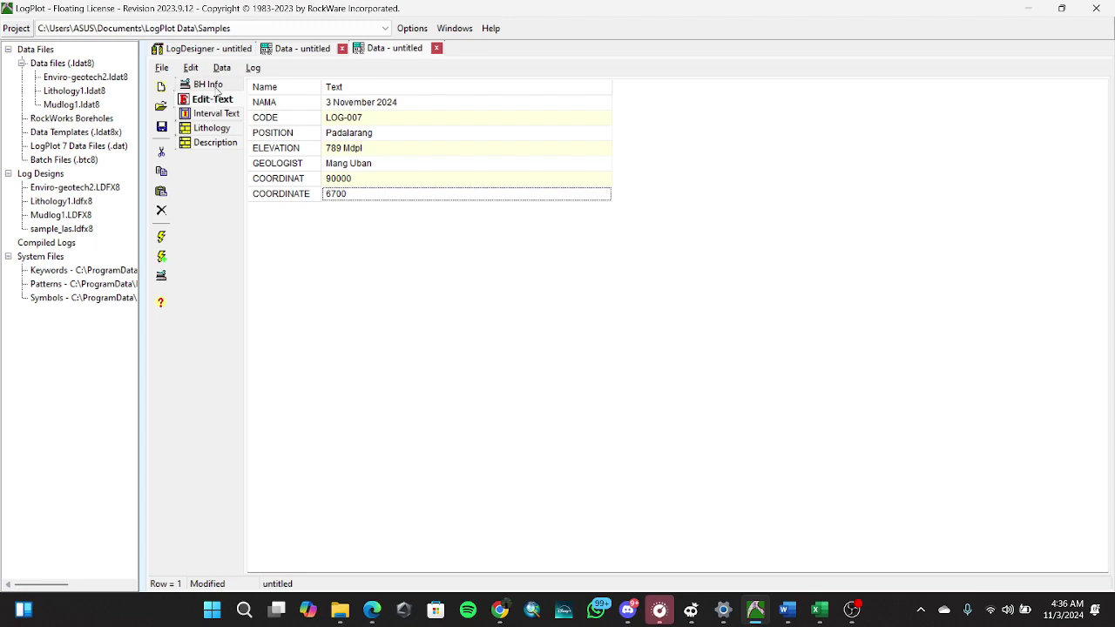
left_click(215, 86)
left_click(215, 99)
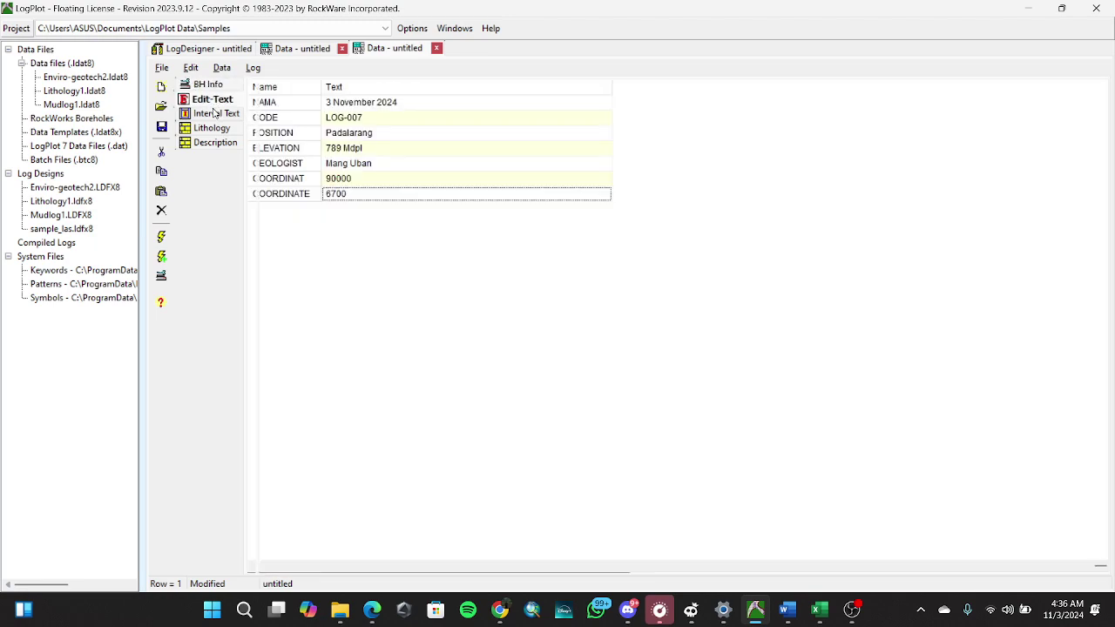
left_click(214, 114)
left_click(211, 128)
left_click(213, 143)
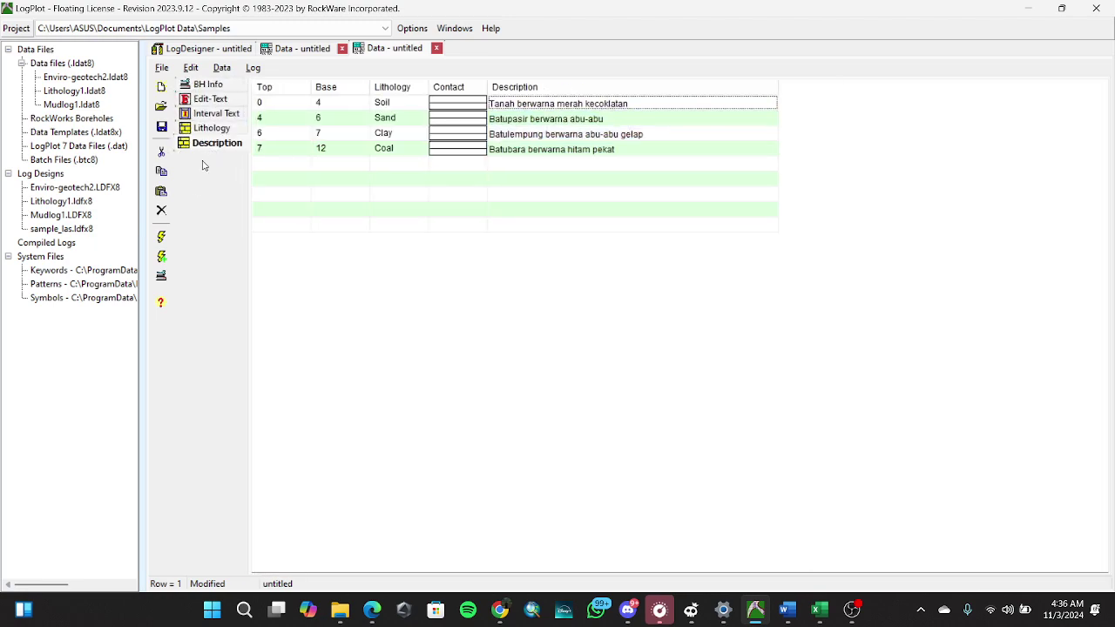
Compile the data file into a log for depths 0 to 12 at a scale of 1 unit per inch.
left_click(162, 238)
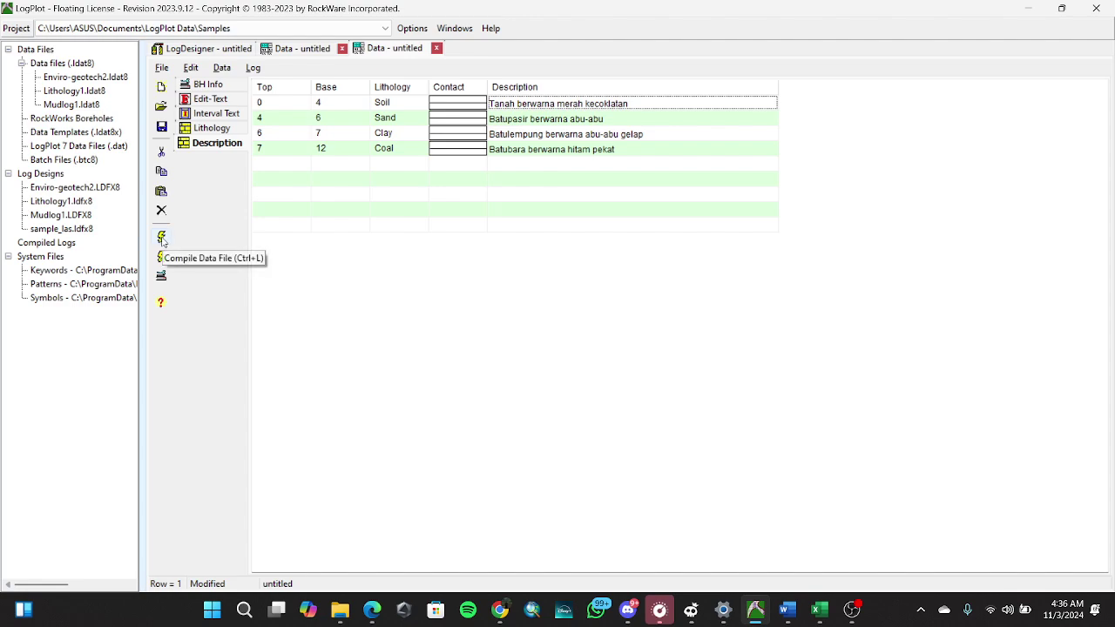
left_click(161, 238)
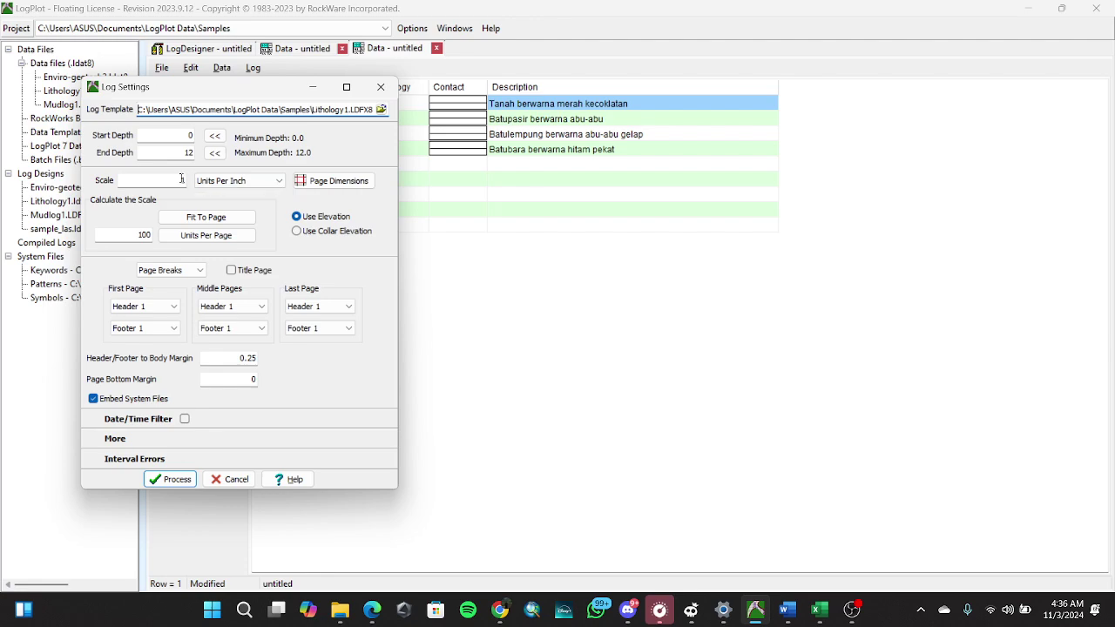
type("1")
left_click(173, 479)
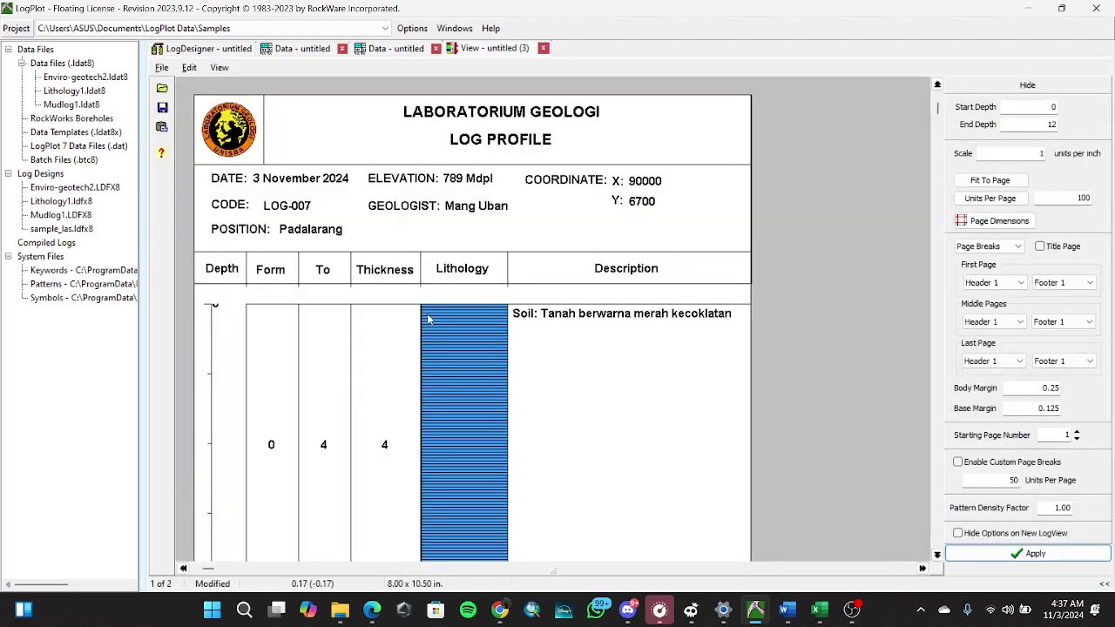
Examine both pages of the compiled log, checking header, depths, thickness, lithology patterns and descriptions.
scroll(428, 319, "down", 1)
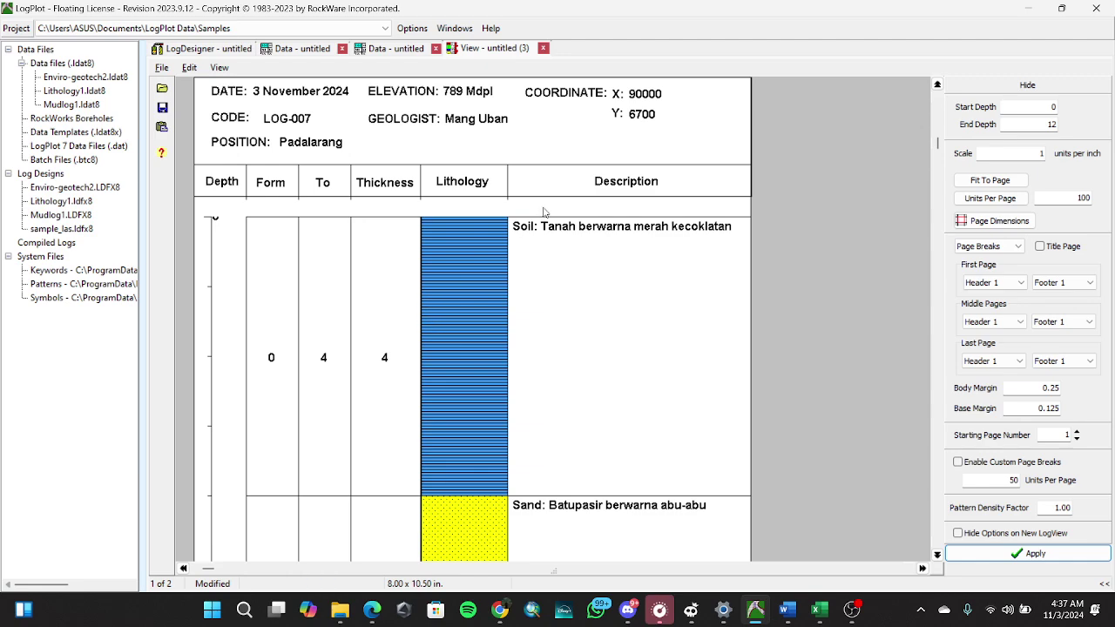
scroll(456, 288, "down", 1)
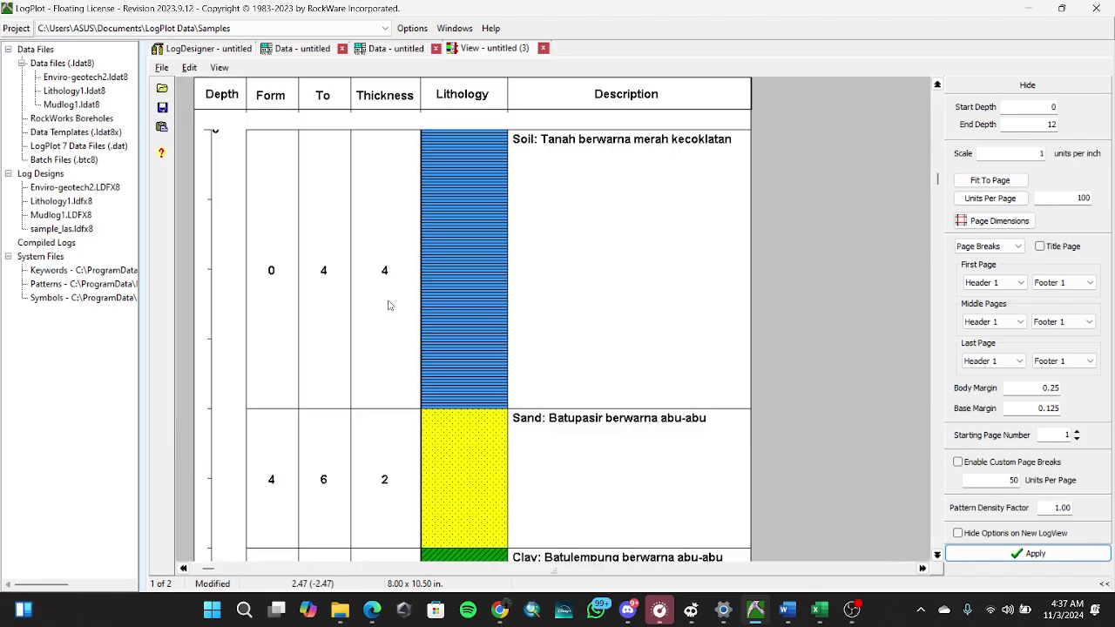
scroll(596, 175, "down", 1)
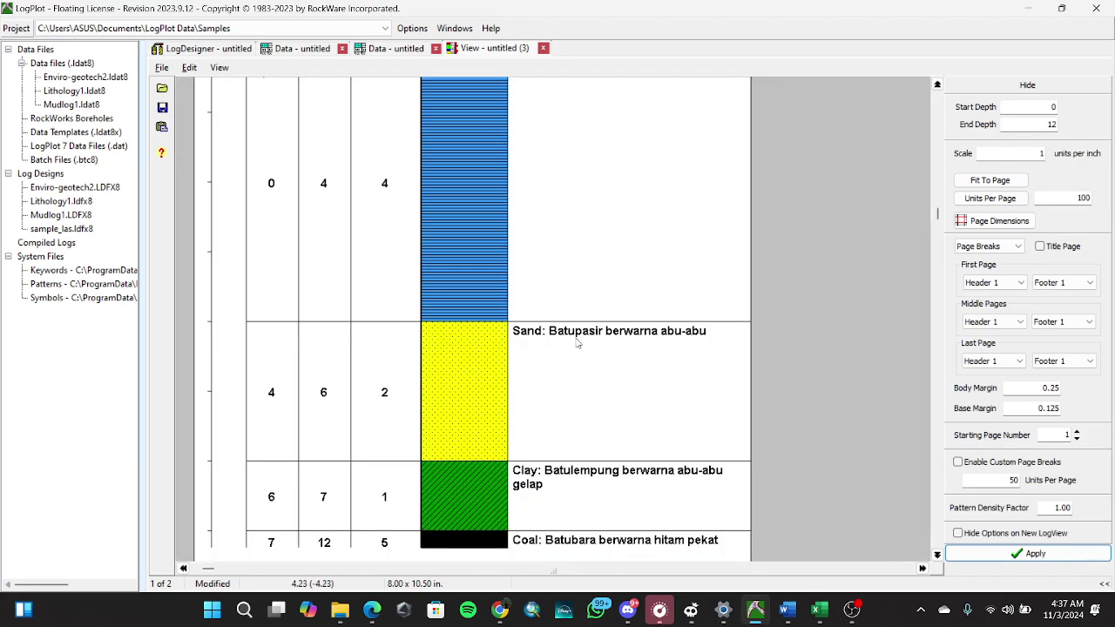
scroll(573, 342, "down", 2)
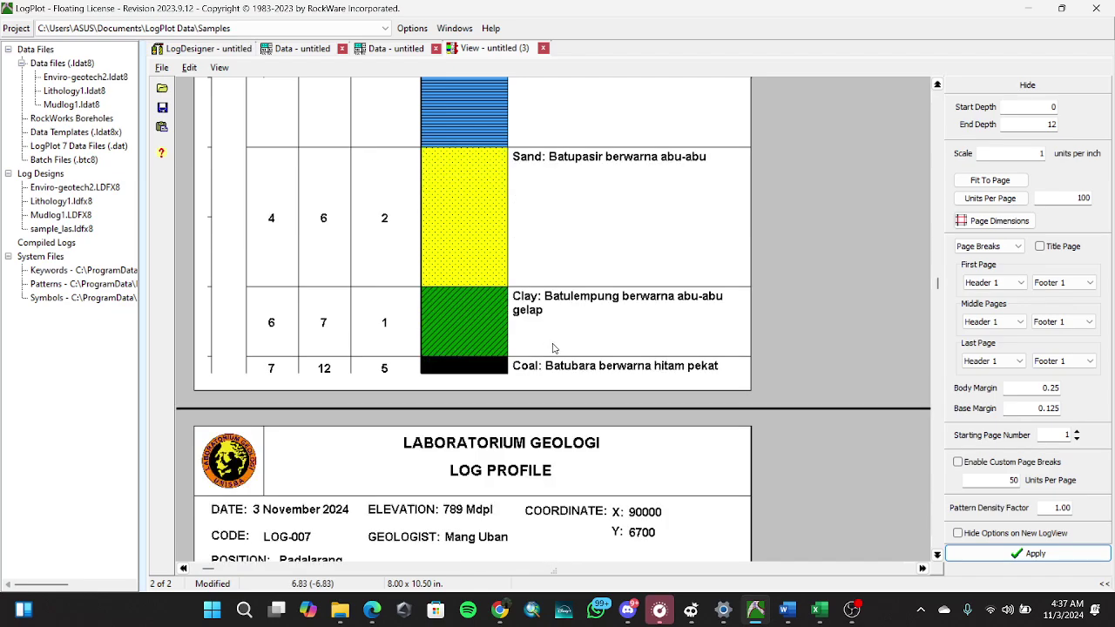
scroll(626, 309, "down", 2)
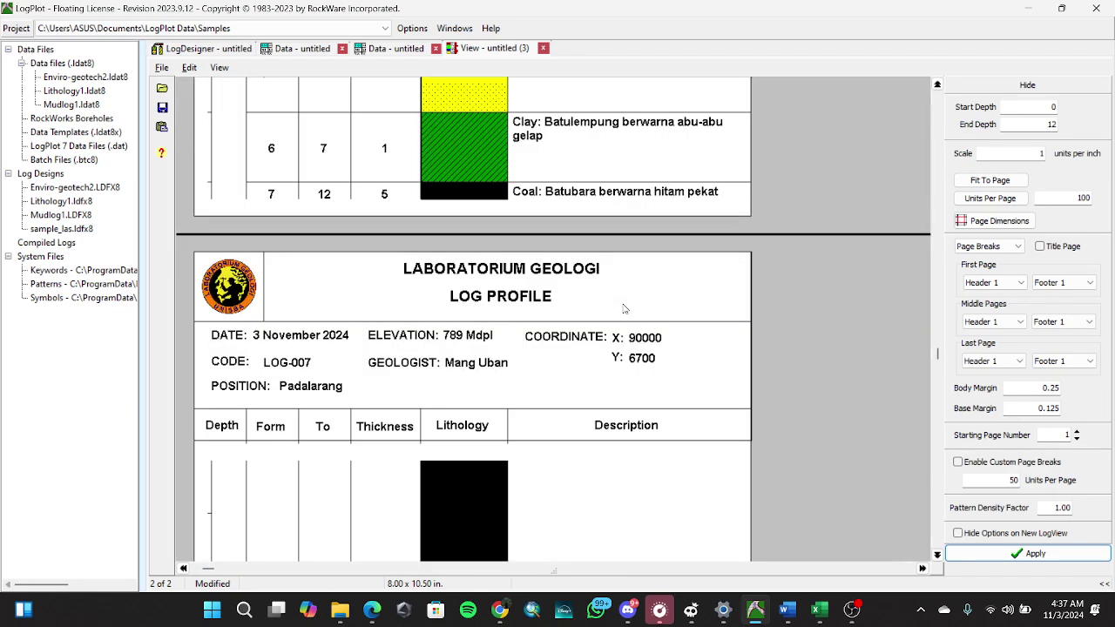
scroll(448, 344, "down", 2)
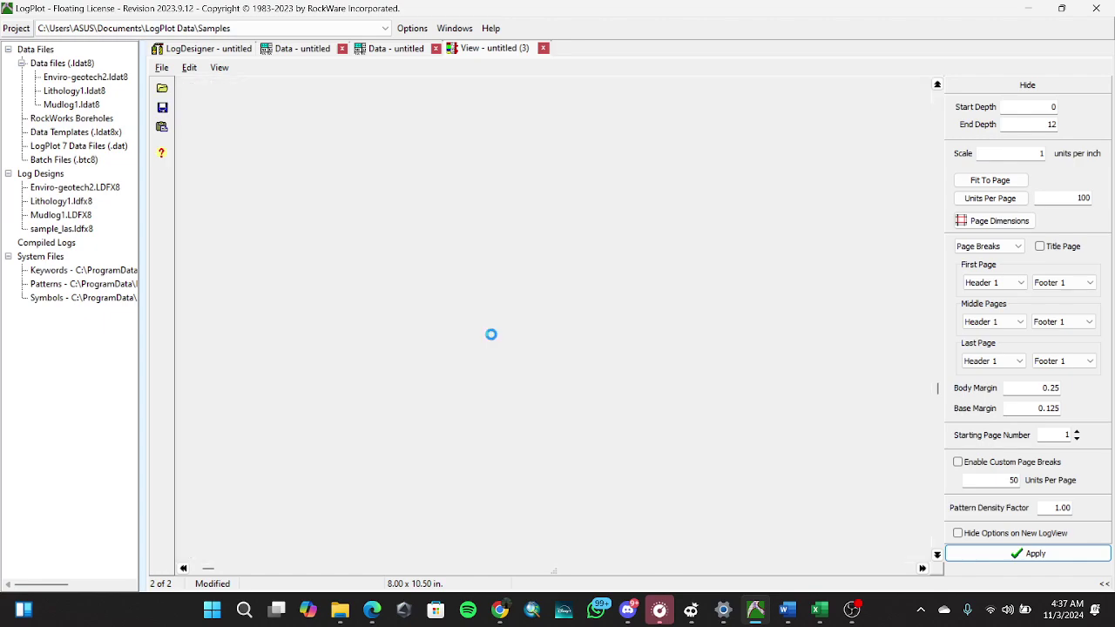
scroll(606, 217, "down", 3)
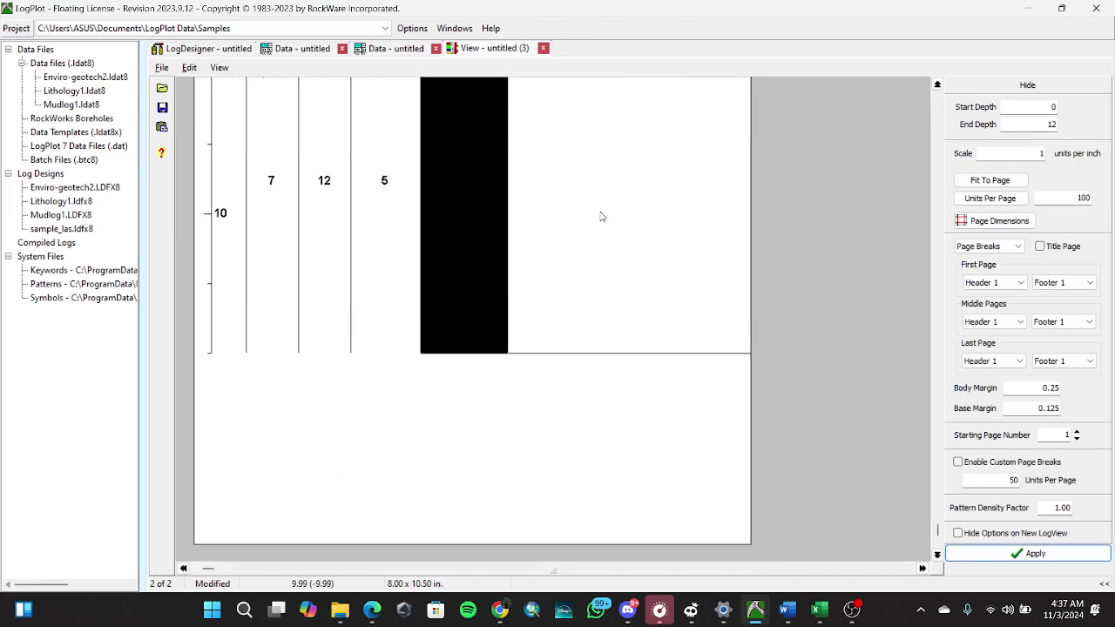
scroll(587, 249, "up", 3)
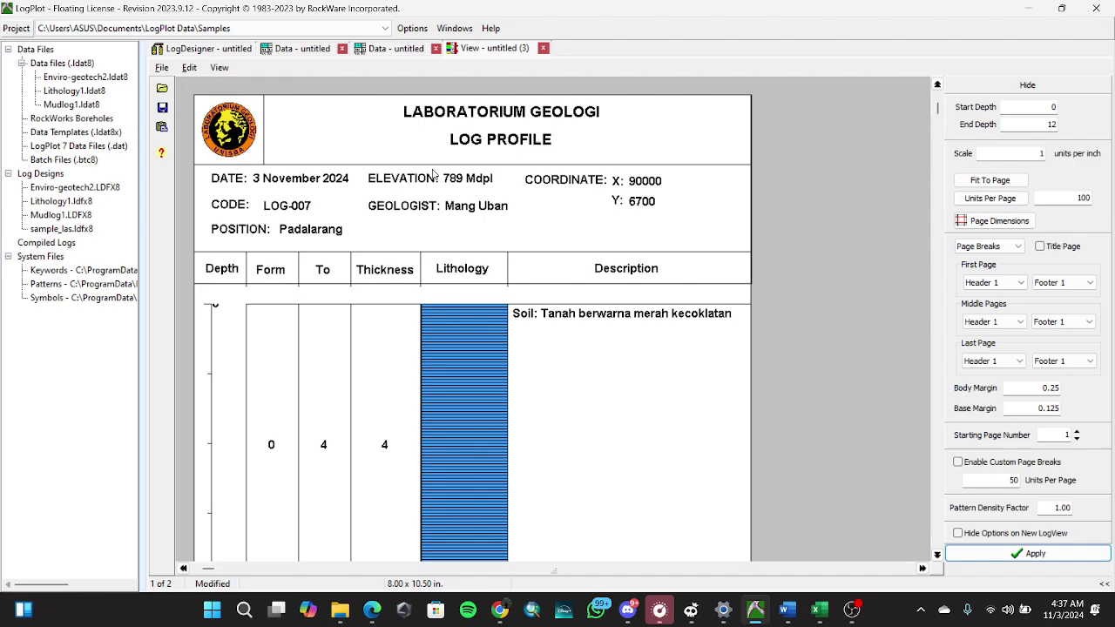
Save the compiled log in the Samples folder as Test in the Logs (*.Lpt8) format.
left_click(161, 106)
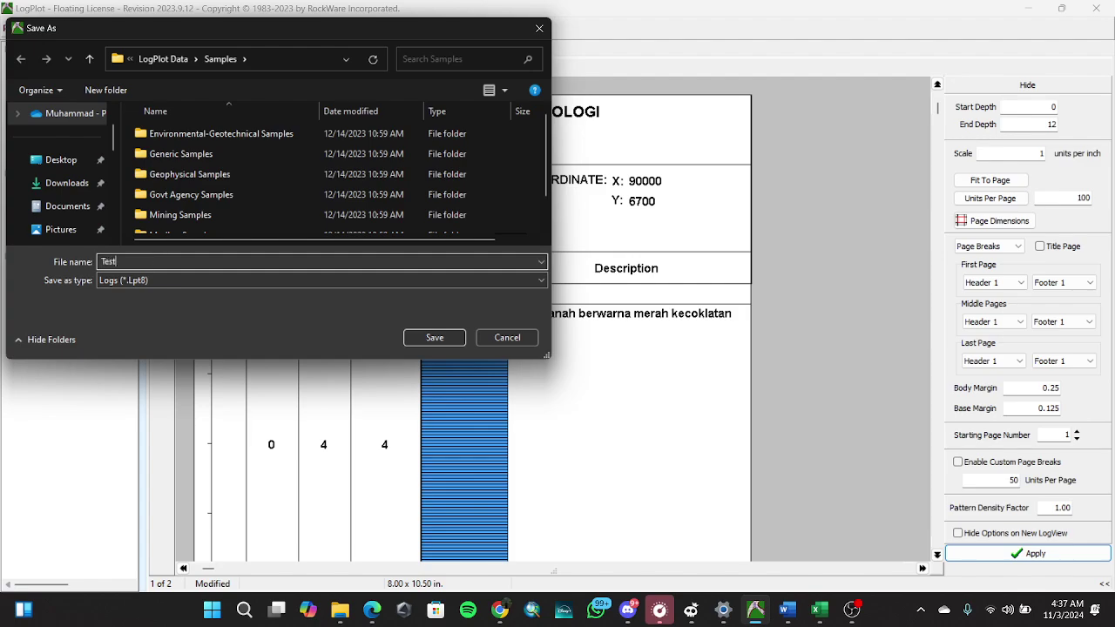
left_click(434, 337)
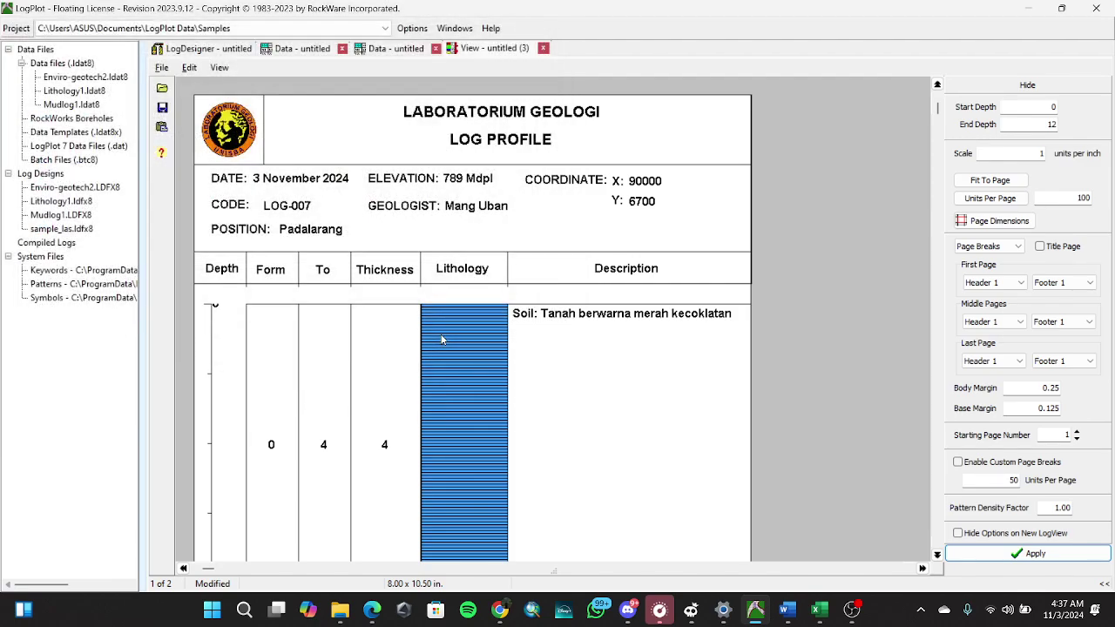
Start a PDF export of the compiled log and set the output resolution to 1200 dpi.
left_click(161, 68)
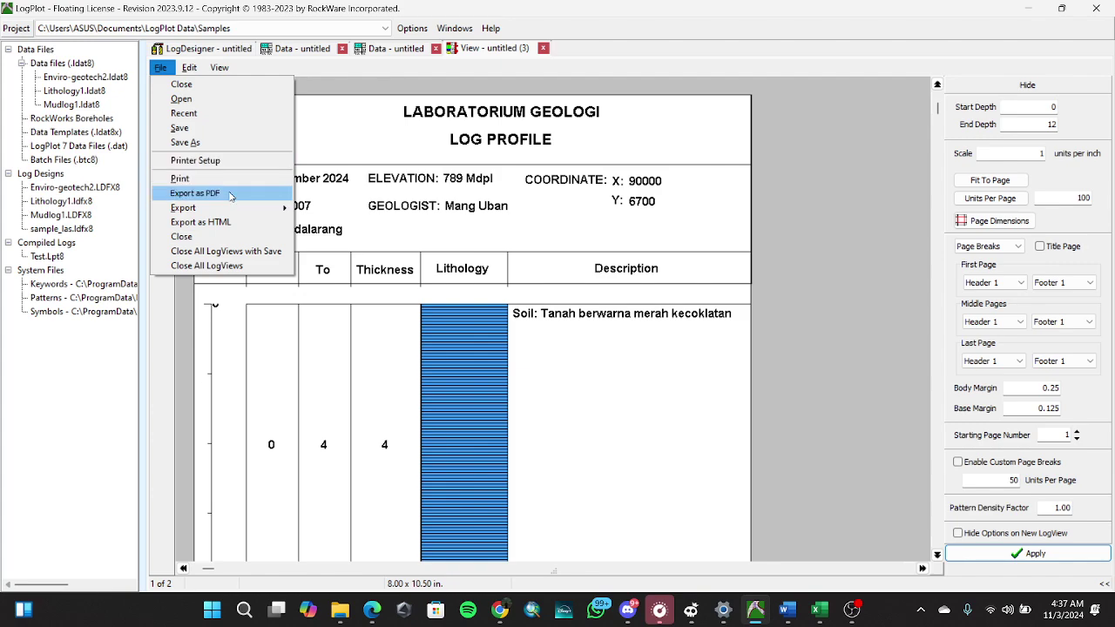
left_click(230, 193)
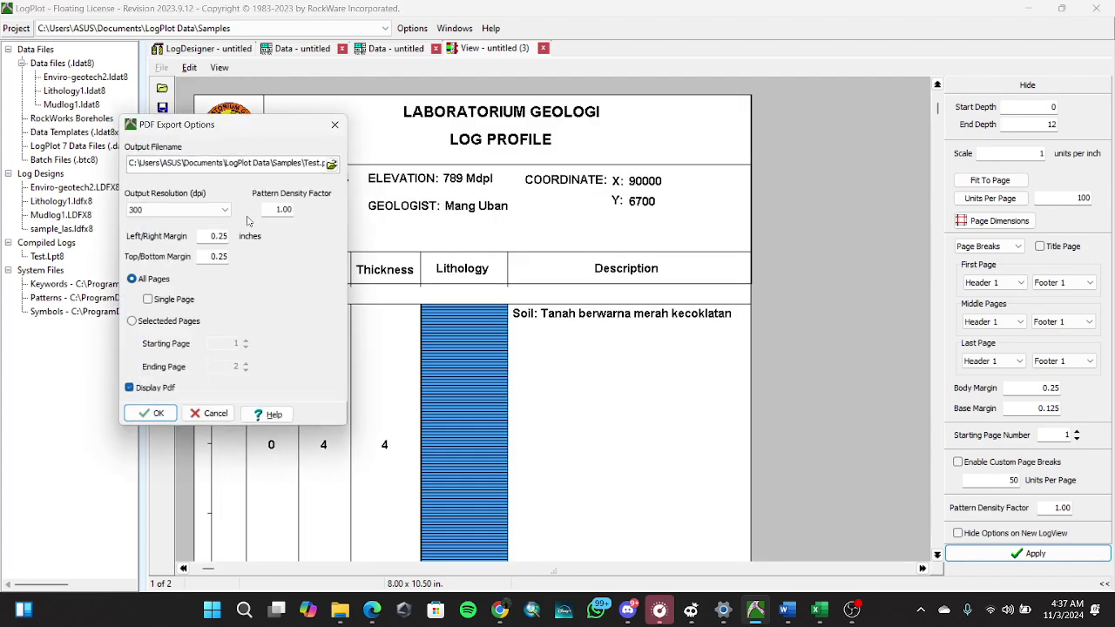
left_click(226, 212)
left_click(225, 214)
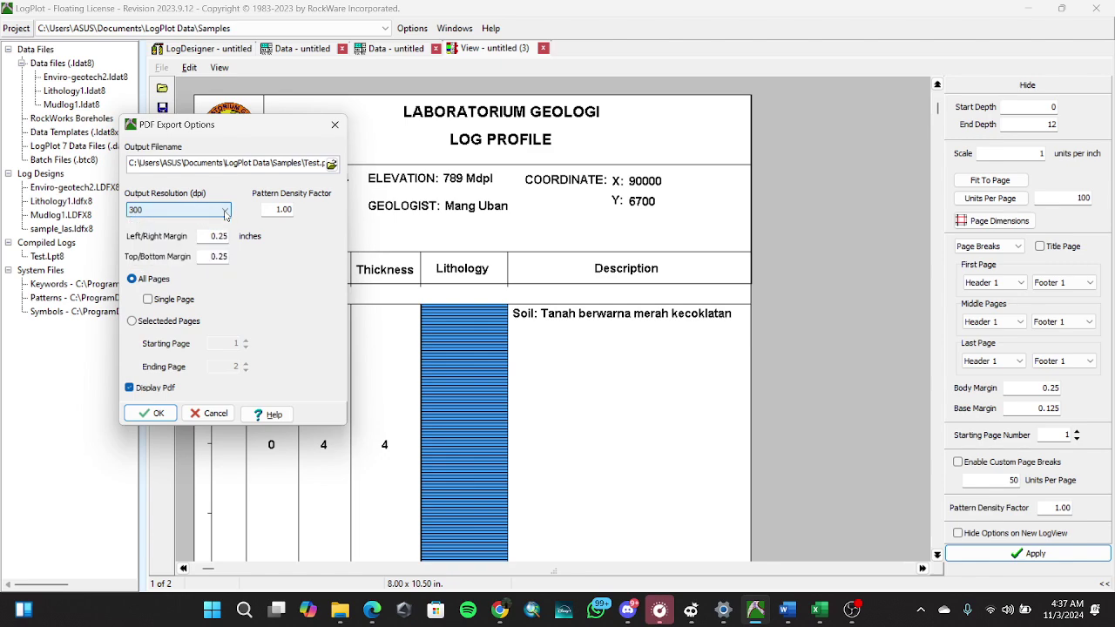
left_click(227, 216)
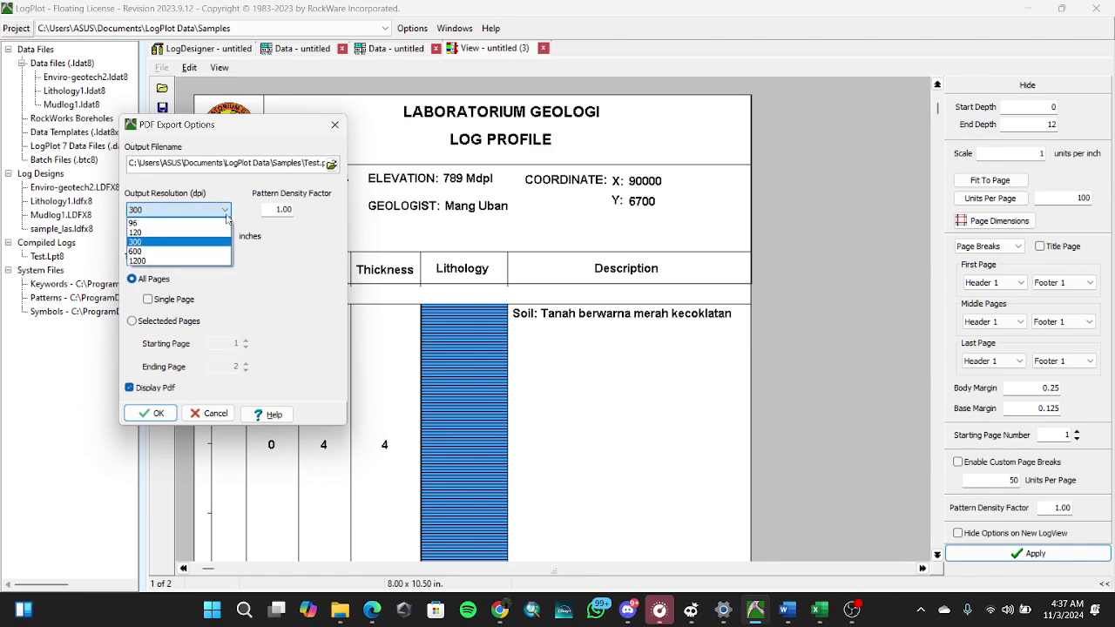
left_click(178, 261)
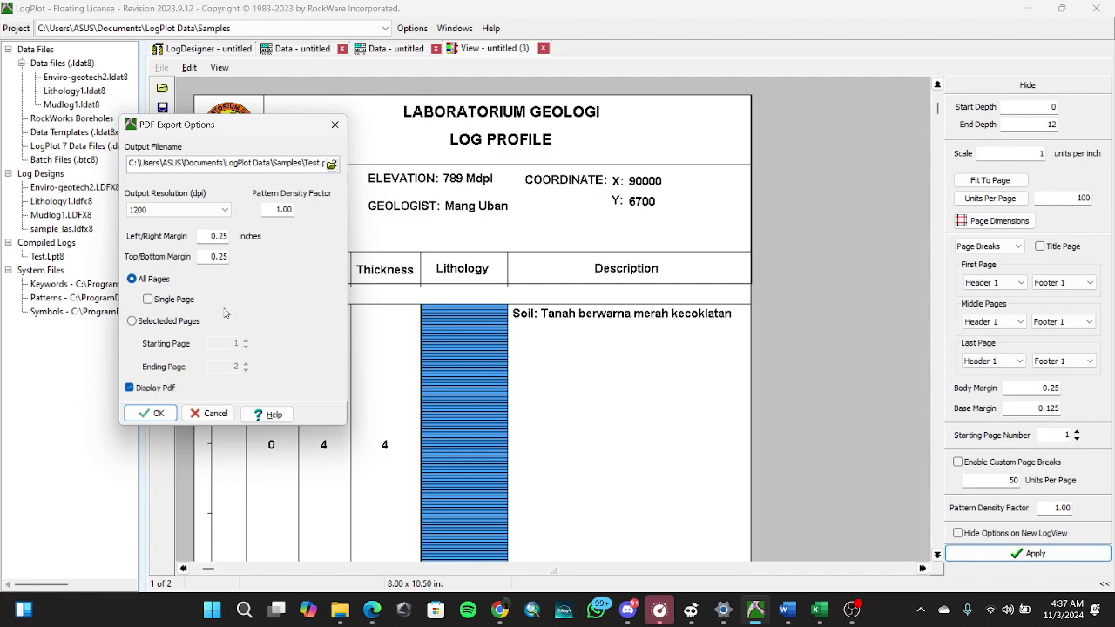
Set the output file to Test.pdf in the Documents folder and export all pages of the log.
left_click(331, 164)
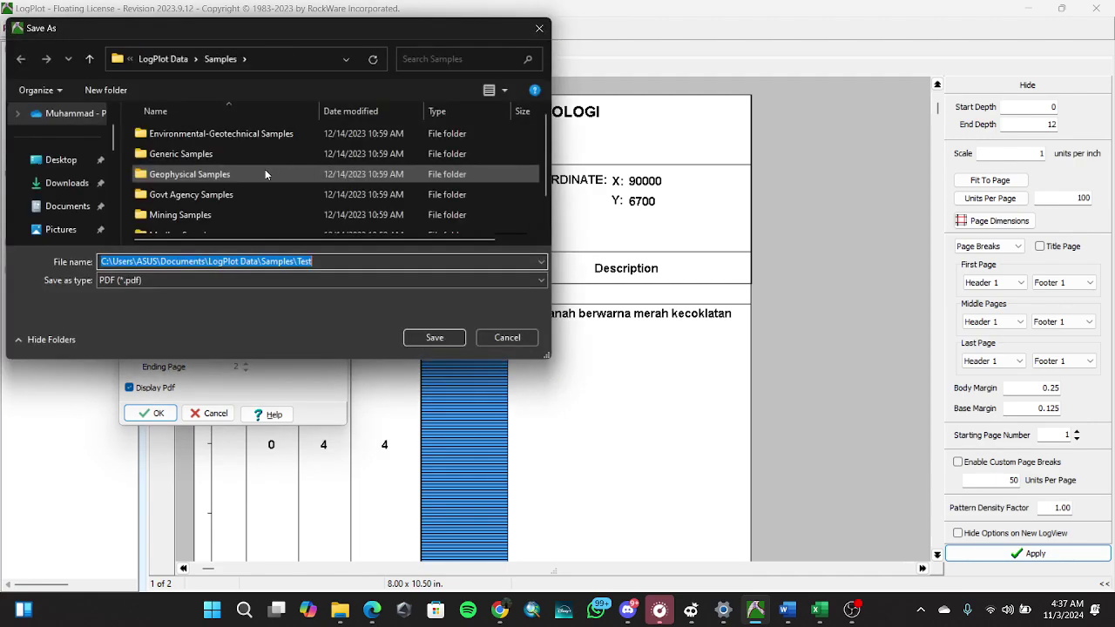
left_click(68, 207)
left_click(433, 337)
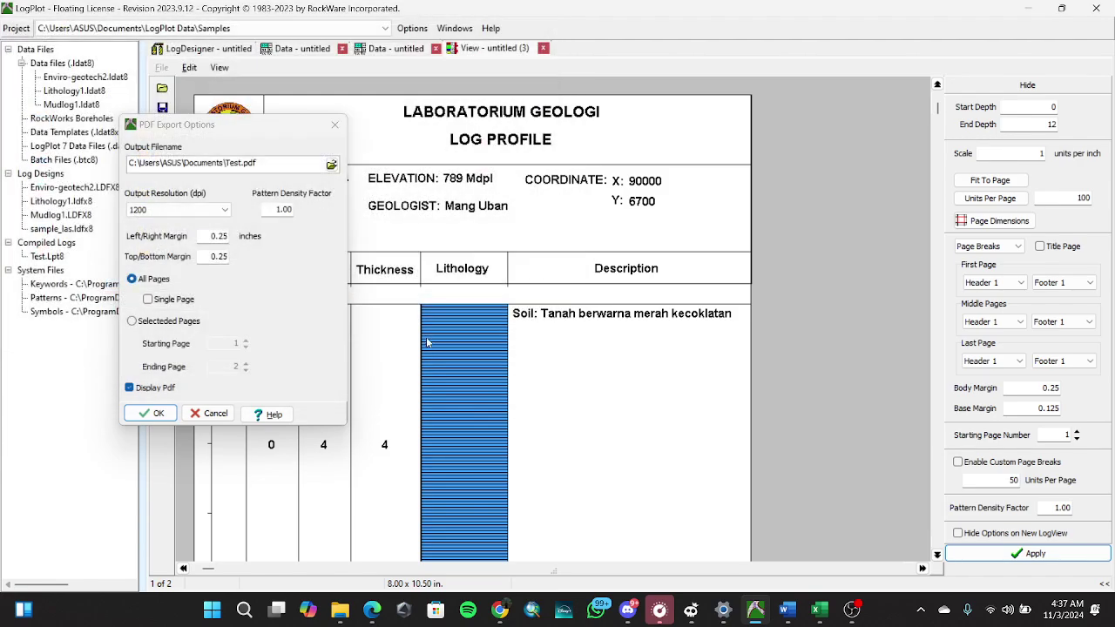
left_click(166, 411)
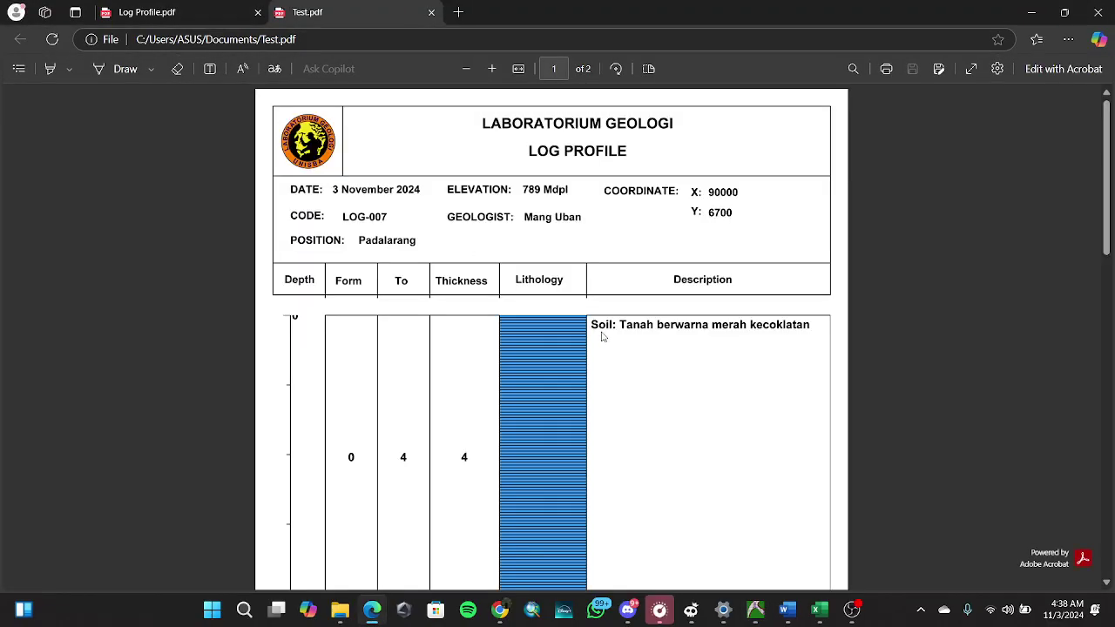
Examine both pages of the exported Test.pdf, checking the header, intervals, lithology patterns and descriptions.
scroll(602, 336, "down", 15)
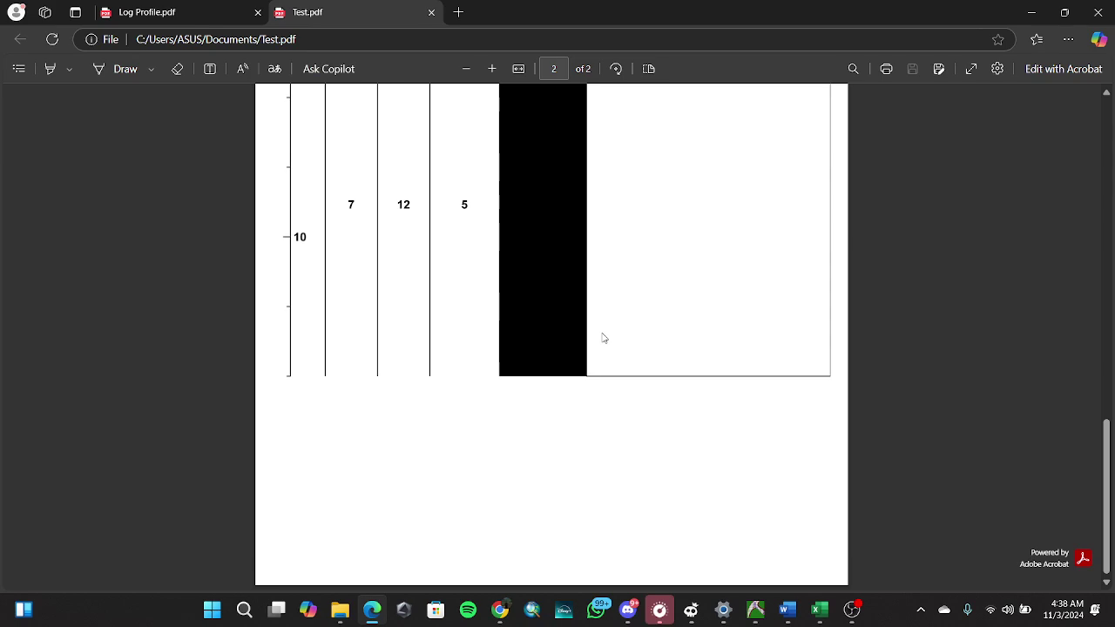
scroll(603, 337, "up", 5)
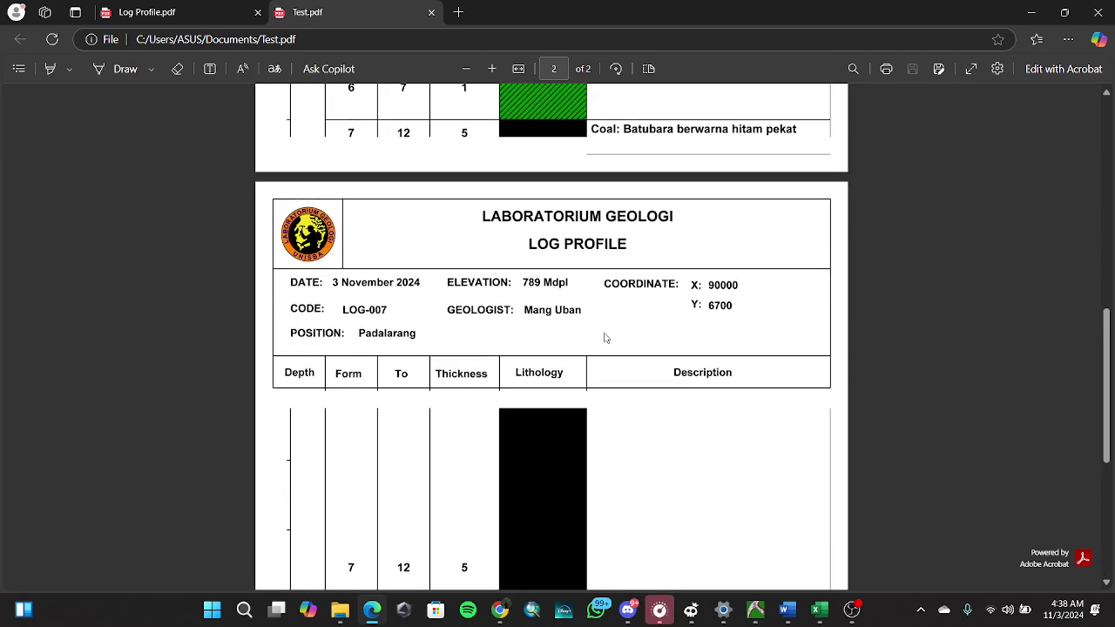
scroll(547, 296, "up", 10)
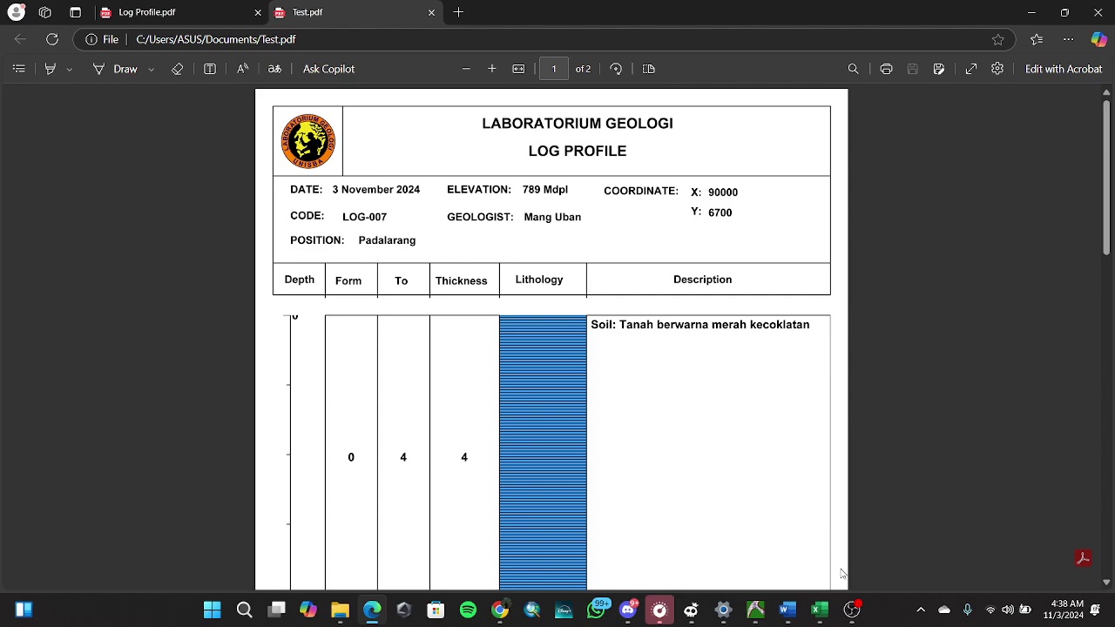
left_click(851, 610)
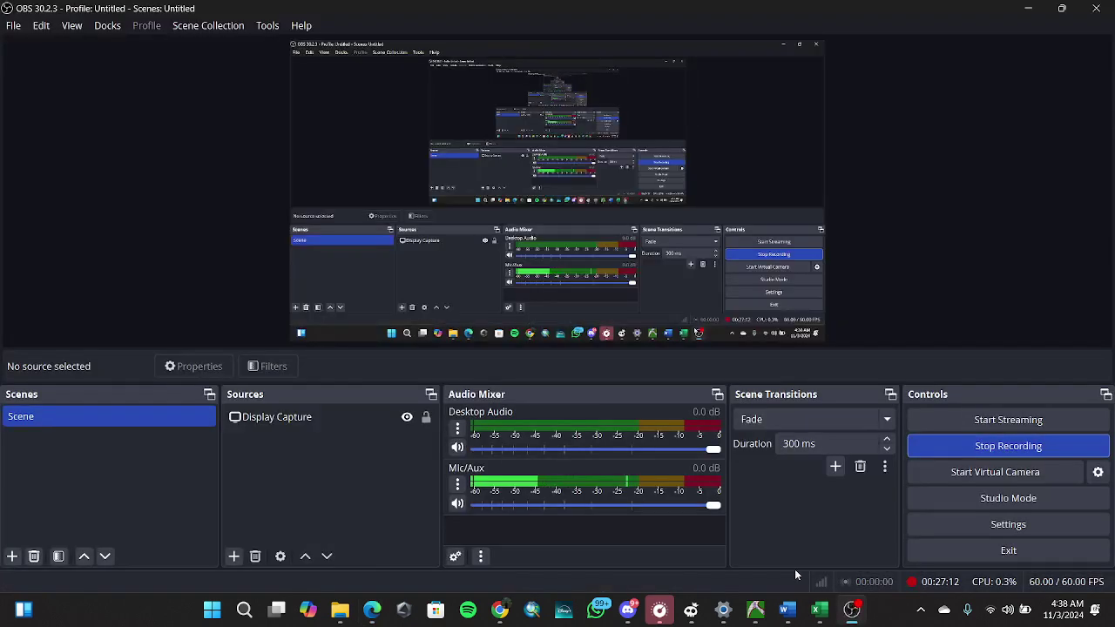